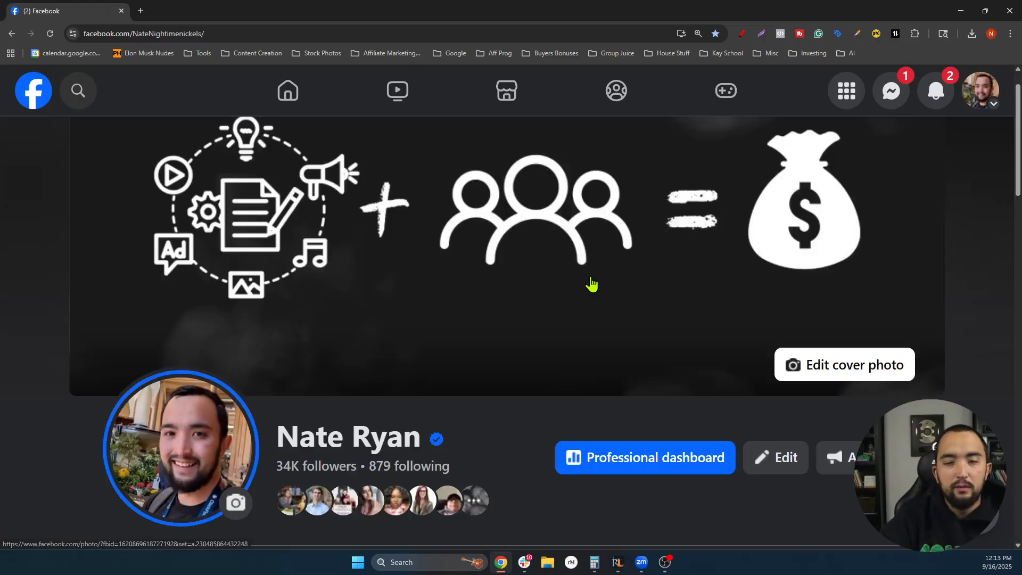
# - Look through the profile's extra options list, then close it
pyautogui.scroll(-3, 591, 285)
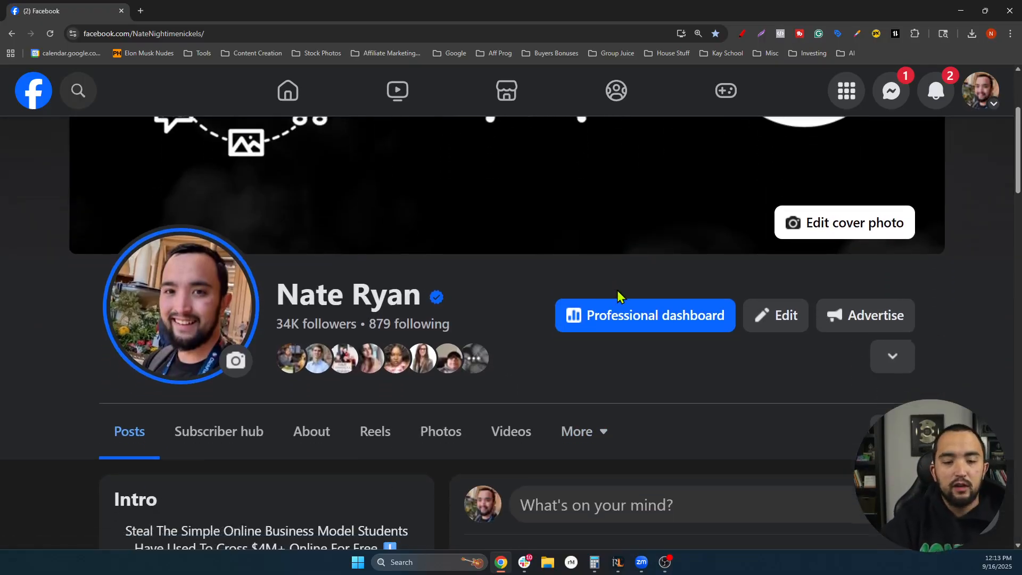
pyautogui.click(893, 356)
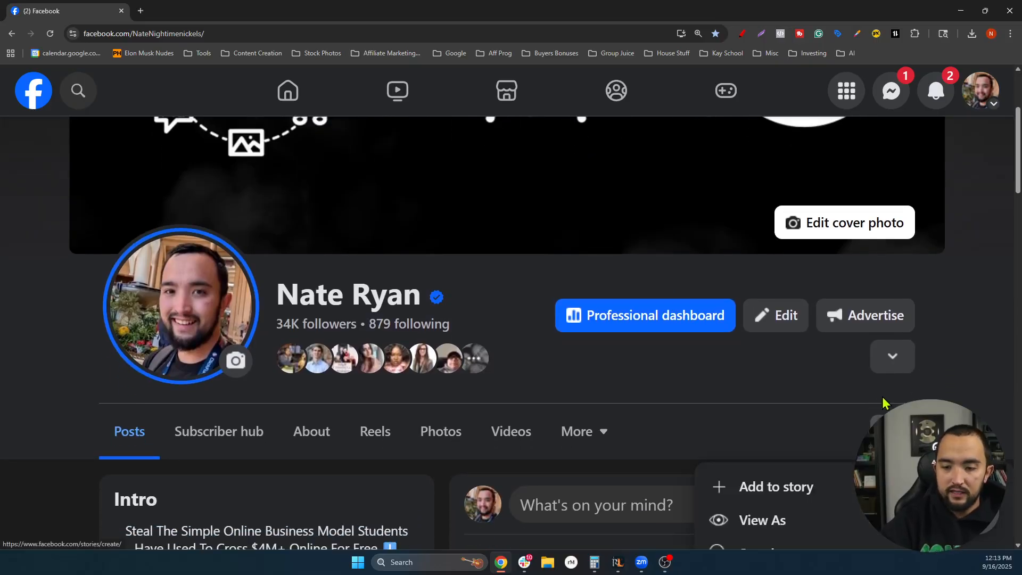
pyautogui.scroll(-6, 831, 426)
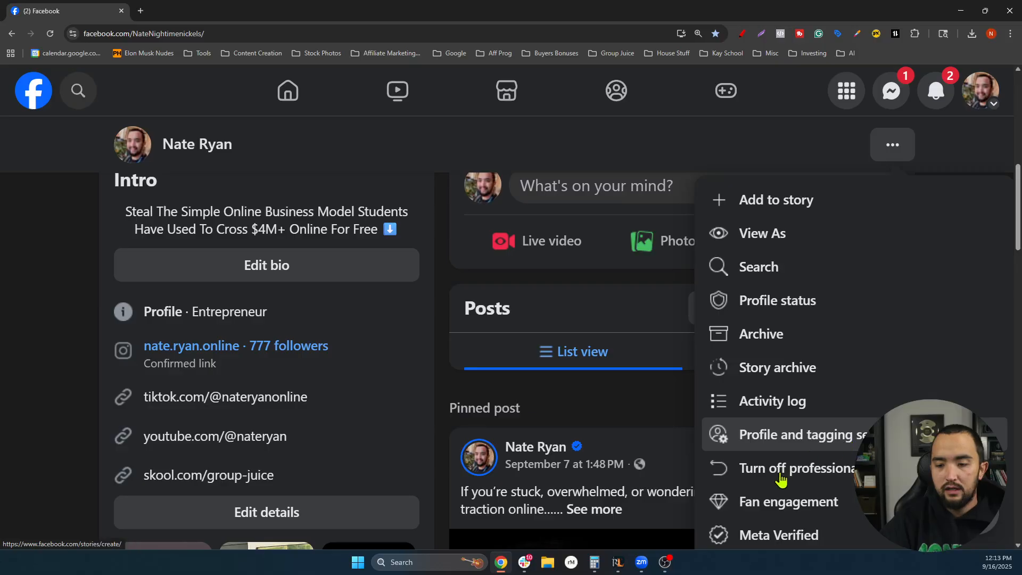
pyautogui.scroll(5, 538, 219)
pyautogui.scroll(-1, 658, 415)
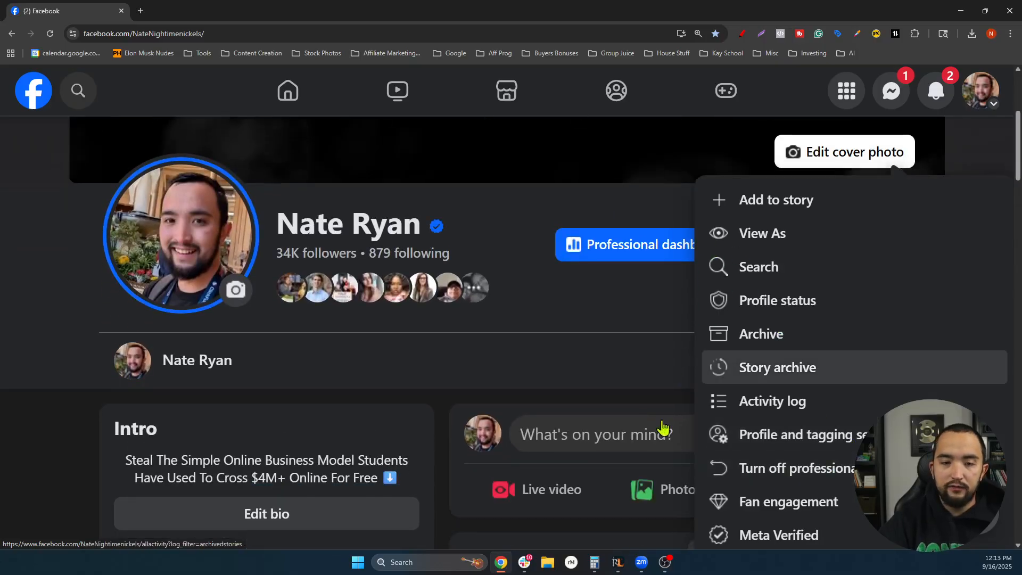
pyautogui.click(662, 344)
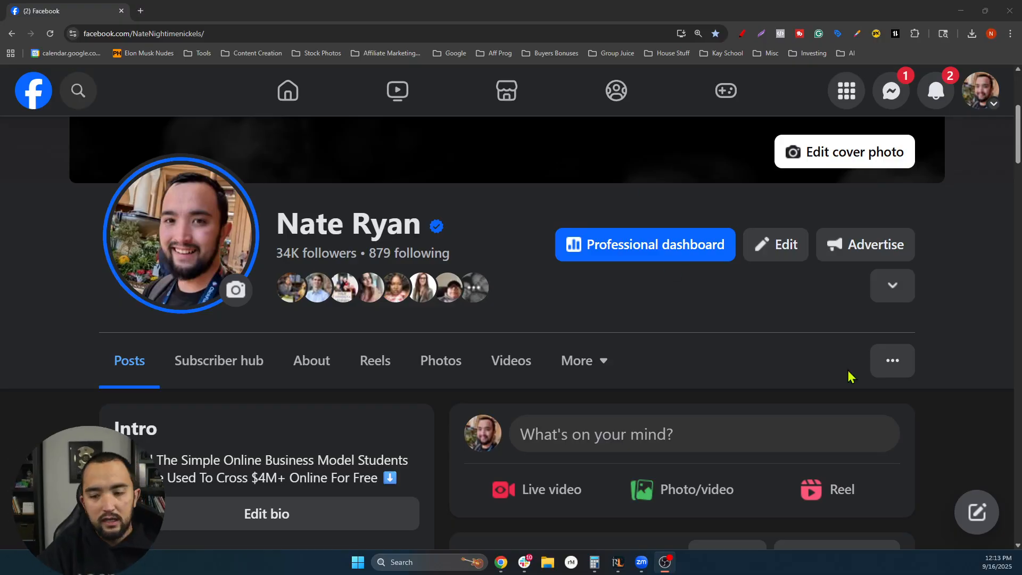
# - Check the profile options again, including Archive and View As, then close the list
pyautogui.click(894, 358)
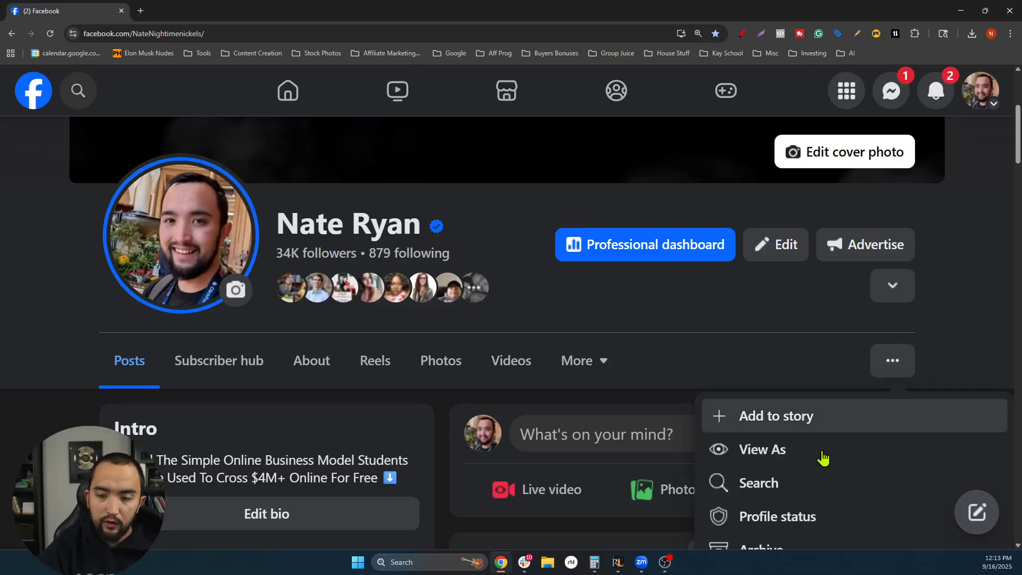
pyautogui.scroll(-2, 812, 462)
pyautogui.scroll(-1, 812, 462)
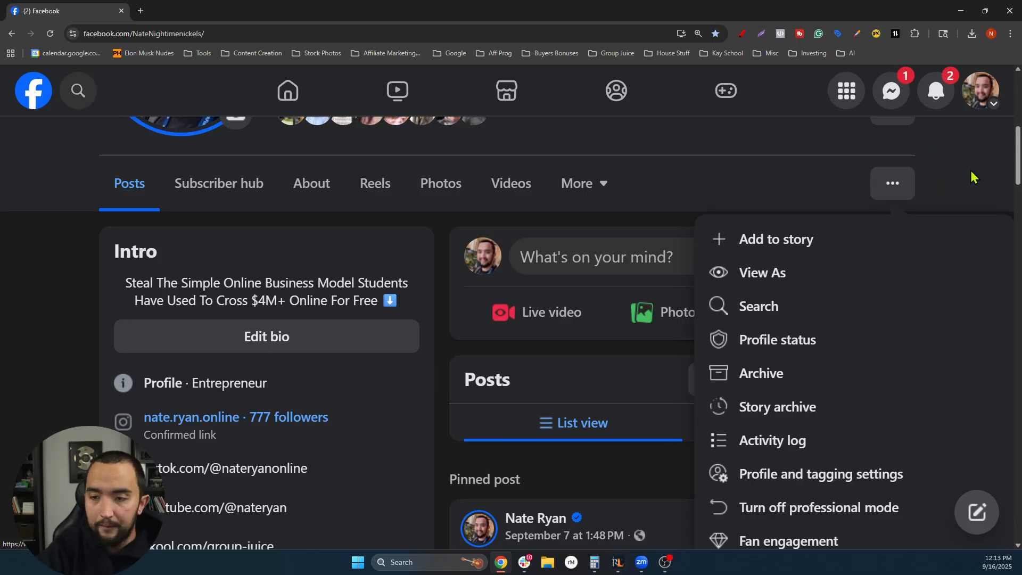
pyautogui.scroll(2, 804, 245)
pyautogui.scroll(-2, 929, 218)
pyautogui.scroll(1, 929, 218)
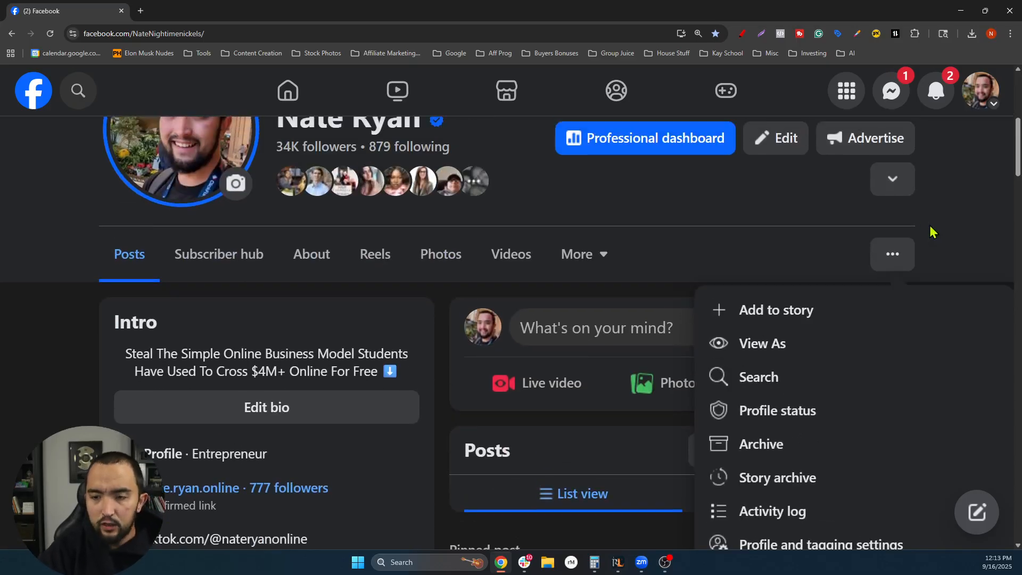
pyautogui.click(833, 206)
pyautogui.scroll(3, 705, 266)
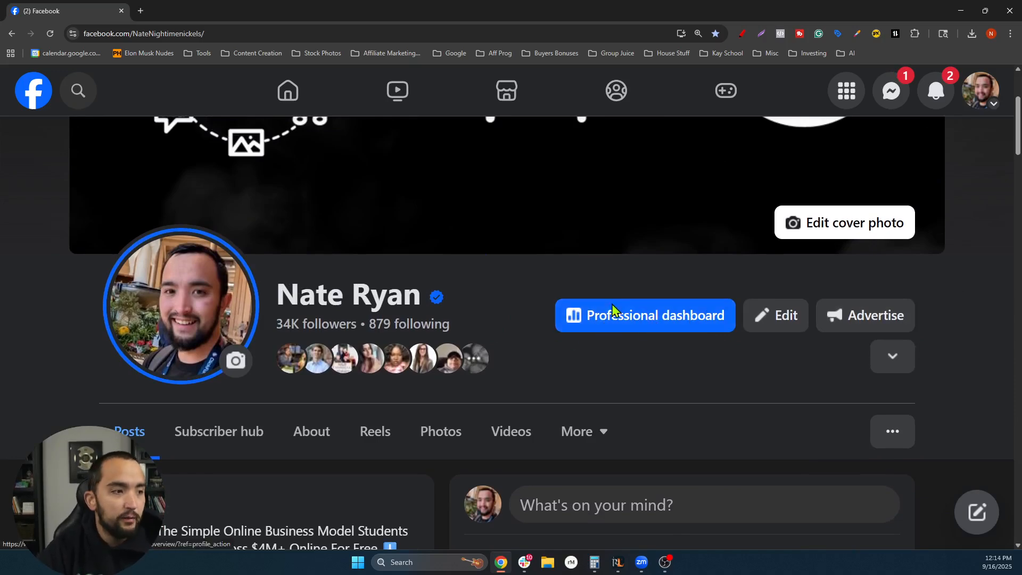
pyautogui.scroll(1, 593, 342)
# - Open the Professional dashboard's Content library and zoom the page out twice to show all columns
pyautogui.click(665, 363)
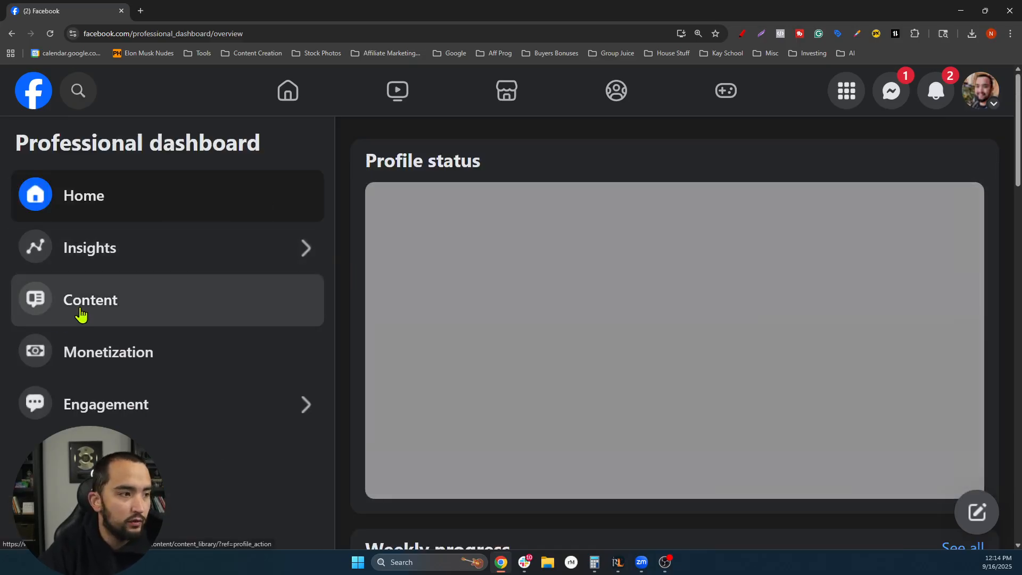
pyautogui.click(80, 316)
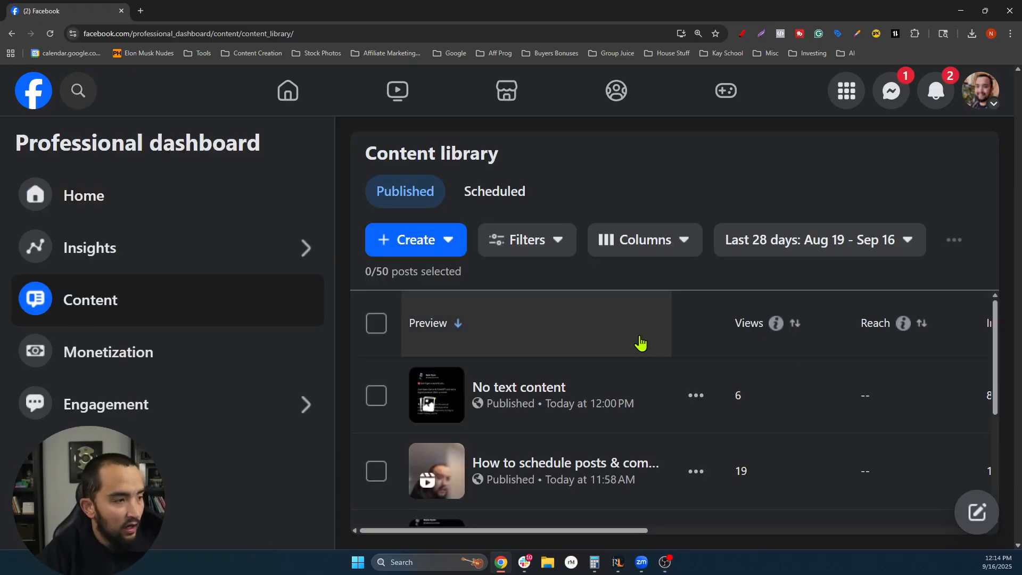
pyautogui.hotkey('ctrl', '-')
pyautogui.hotkey('ctrl', '-')
pyautogui.hotkey('ctrl', '-')
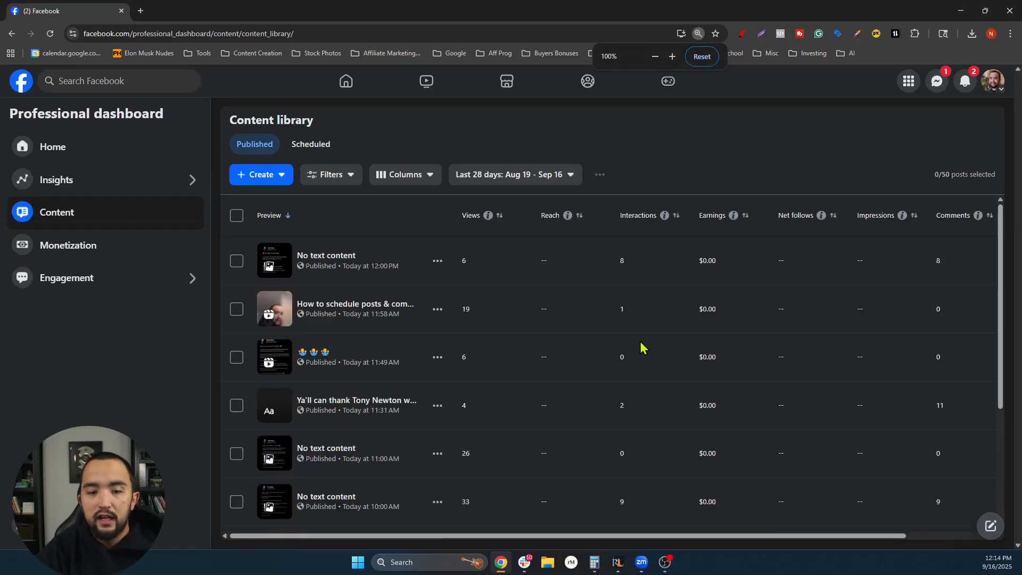
pyautogui.hotkey('ctrl', '-')
pyautogui.scroll(-10, 513, 357)
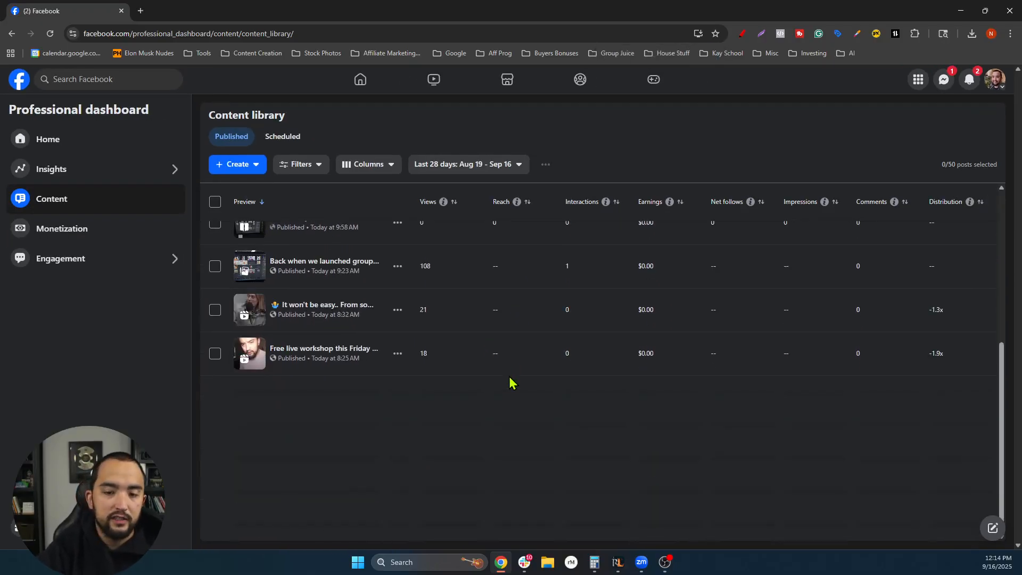
pyautogui.scroll(-3, 612, 337)
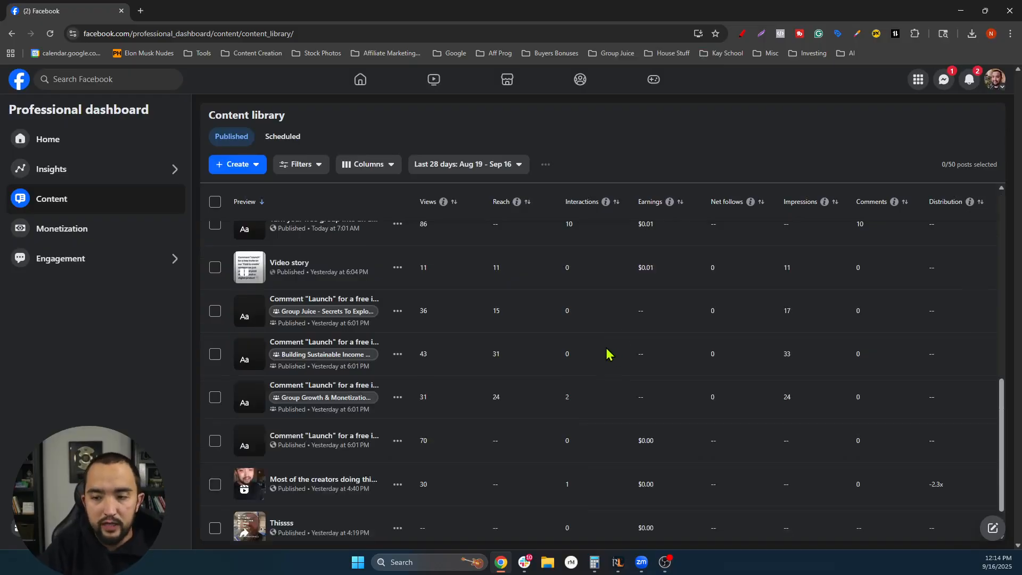
pyautogui.scroll(3, 607, 351)
pyautogui.scroll(8, 597, 350)
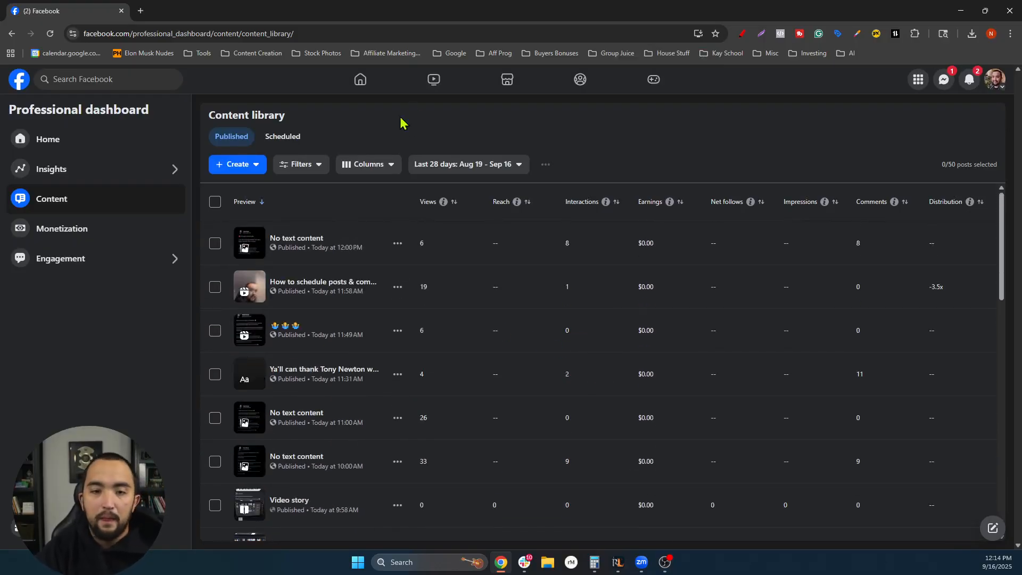
# - Filter the Content library to Scheduled posts and open today's 1:00 PM post
pyautogui.click(291, 141)
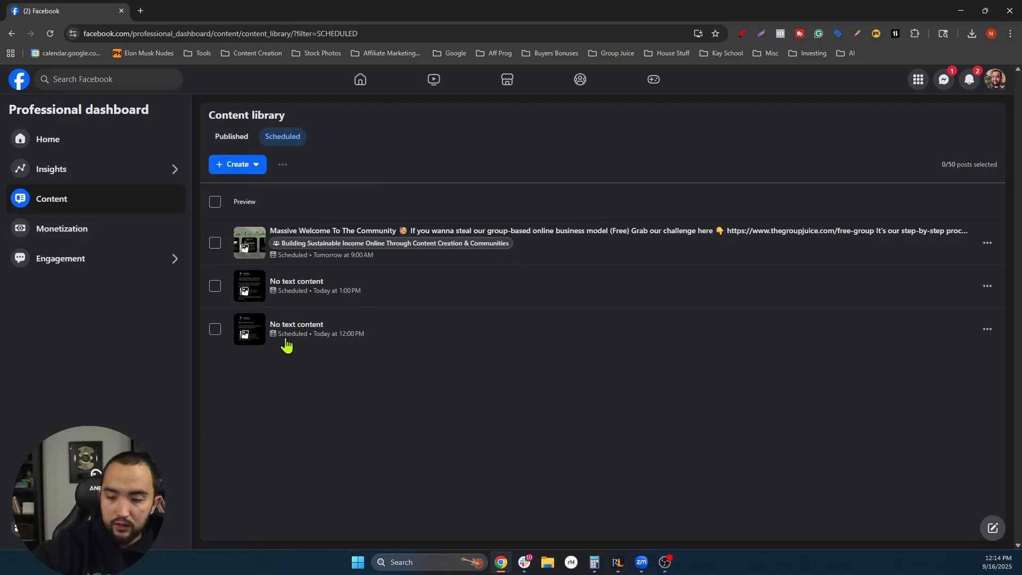
pyautogui.click(316, 292)
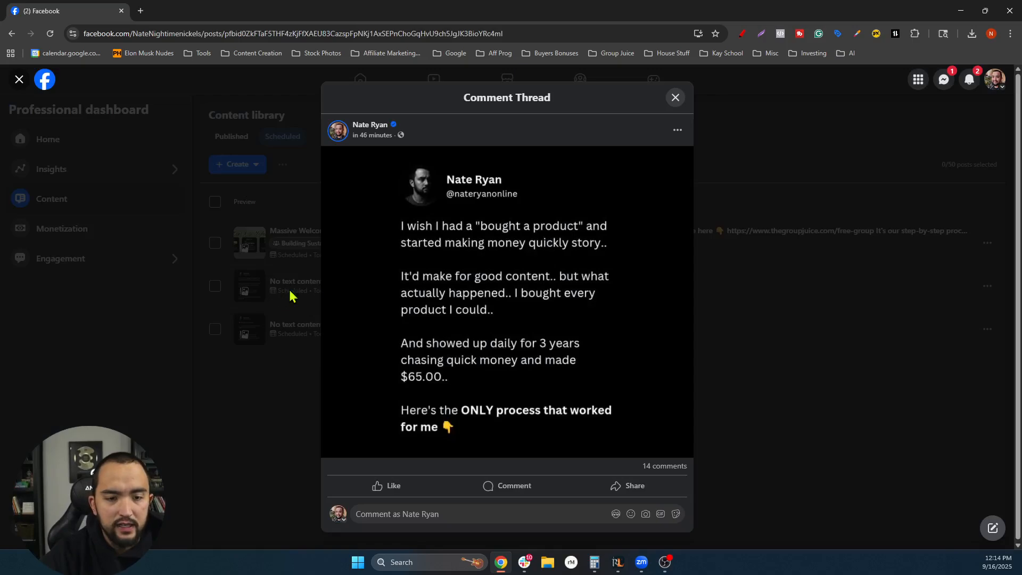
# - Review the 1:00 PM post's picture and its 14 comments, then close the comment thread
pyautogui.scroll(-1, 536, 250)
pyautogui.scroll(1, 533, 242)
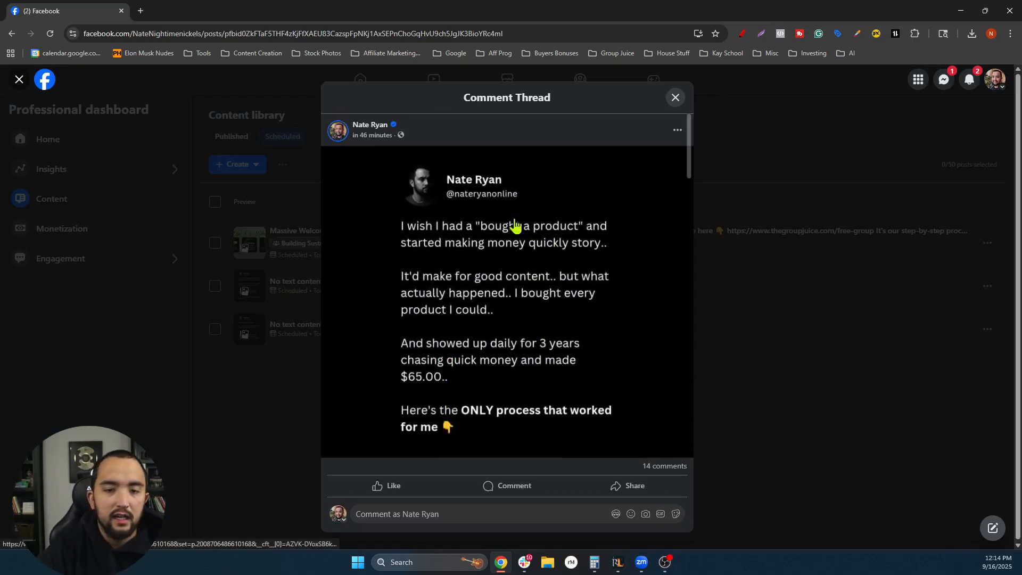
pyautogui.scroll(-1, 516, 226)
pyautogui.scroll(1, 489, 281)
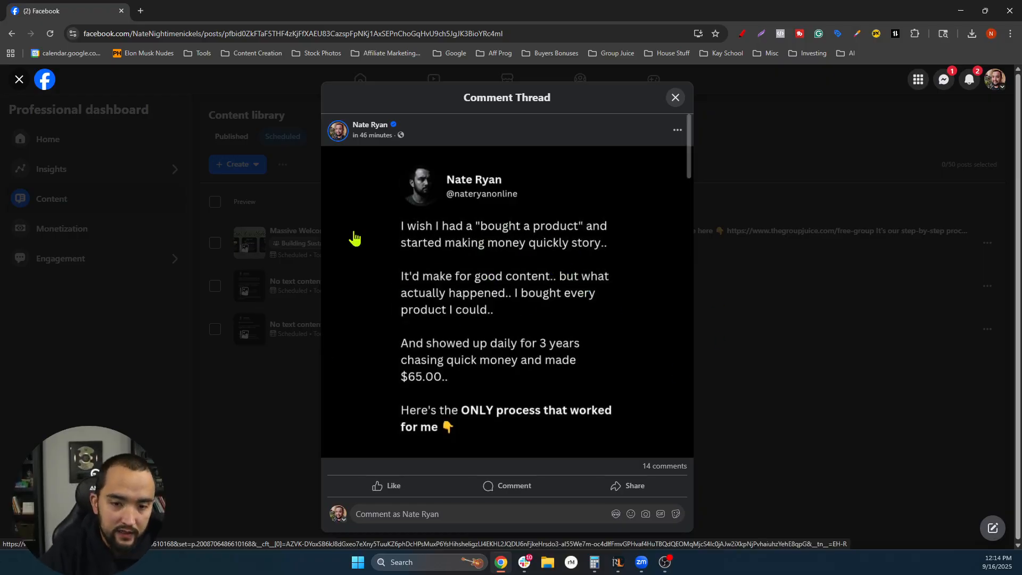
pyautogui.scroll(-1, 533, 267)
pyautogui.scroll(1, 490, 256)
pyautogui.scroll(-2, 490, 256)
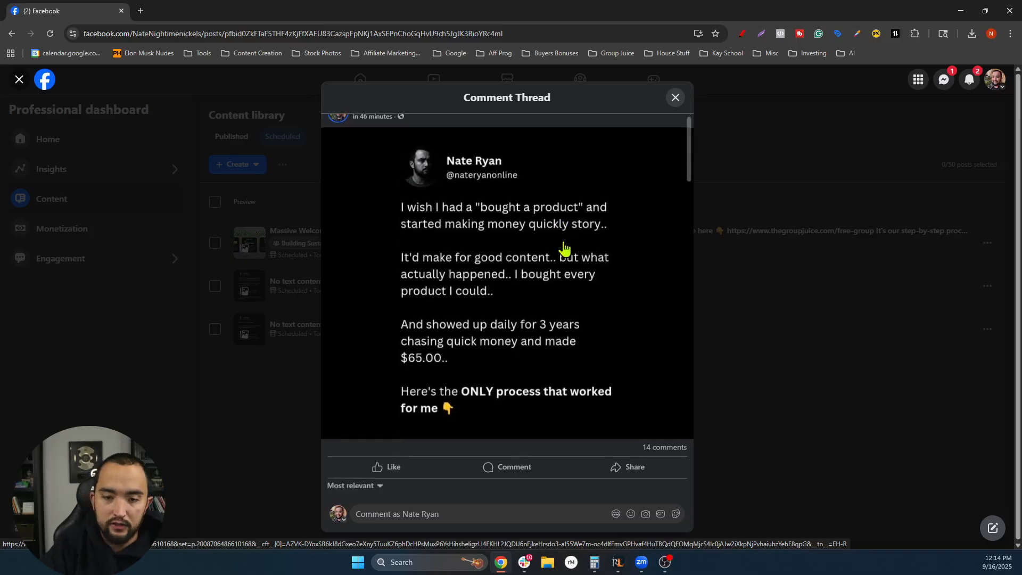
pyautogui.scroll(1, 511, 251)
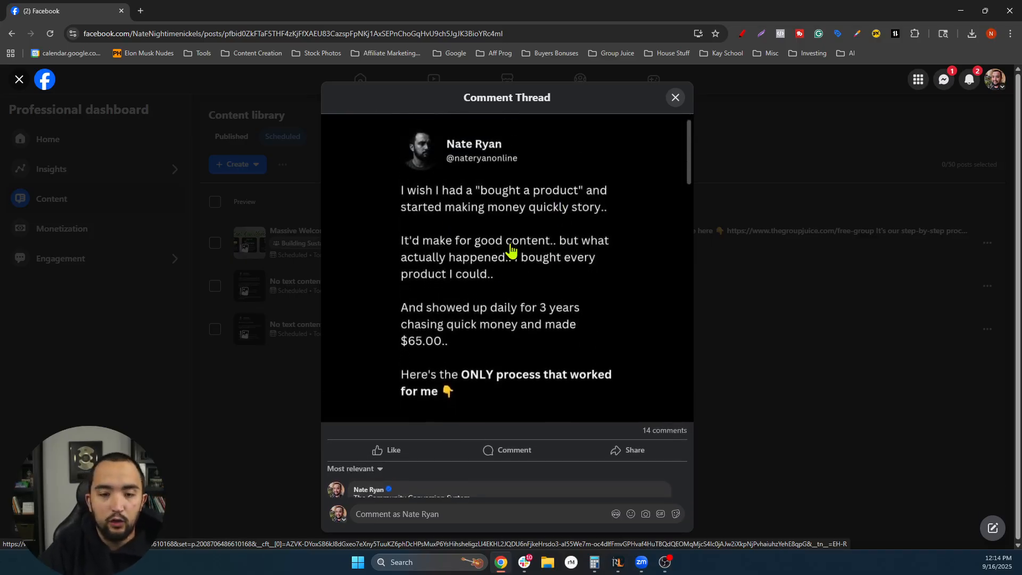
pyautogui.scroll(-1, 527, 277)
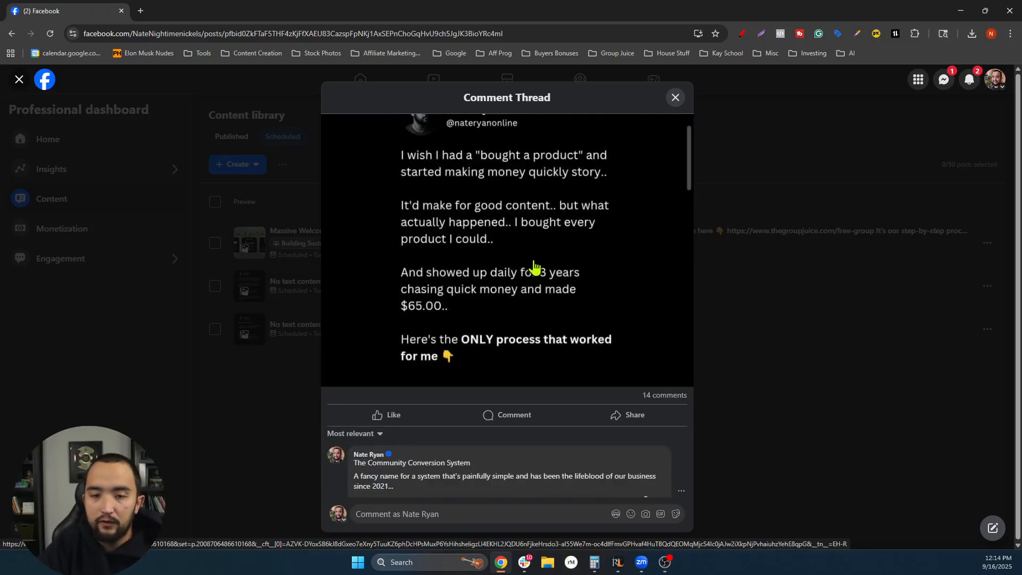
pyautogui.scroll(-1, 547, 285)
pyautogui.scroll(-1, 532, 277)
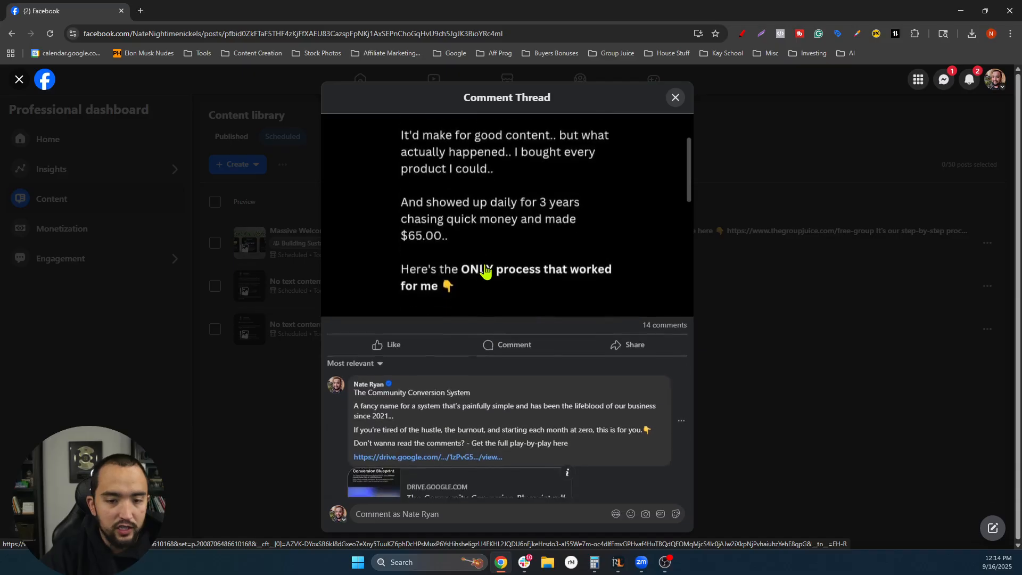
pyautogui.scroll(1, 559, 254)
pyautogui.scroll(-2, 516, 277)
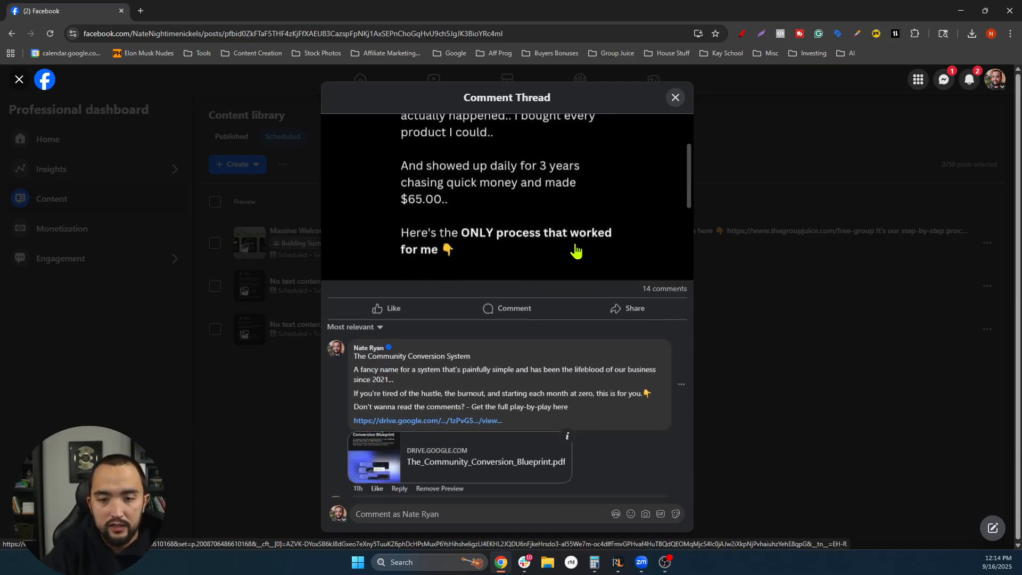
pyautogui.scroll(-1, 514, 226)
pyautogui.scroll(-5, 509, 235)
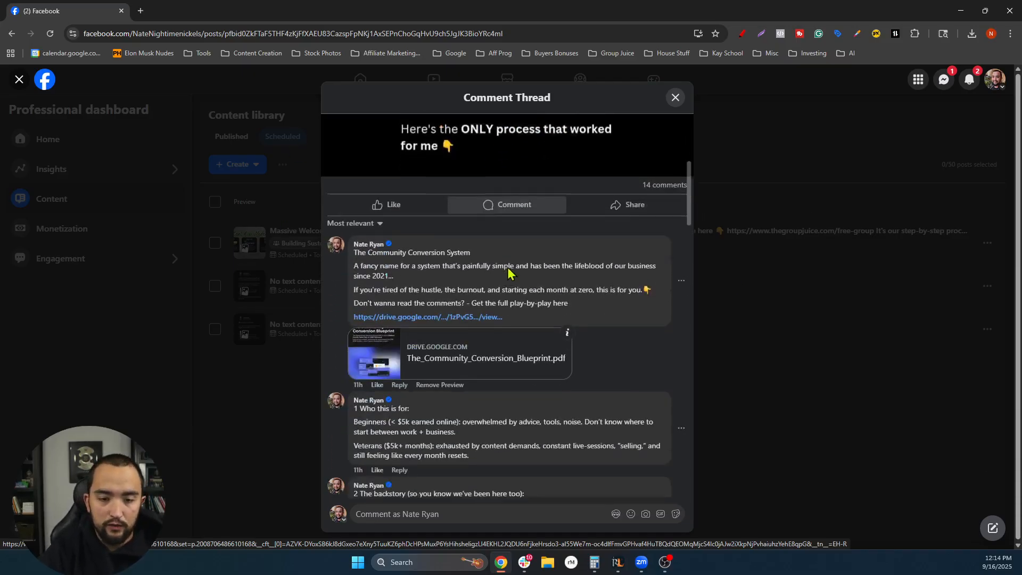
pyautogui.scroll(2, 506, 266)
pyautogui.scroll(3, 479, 250)
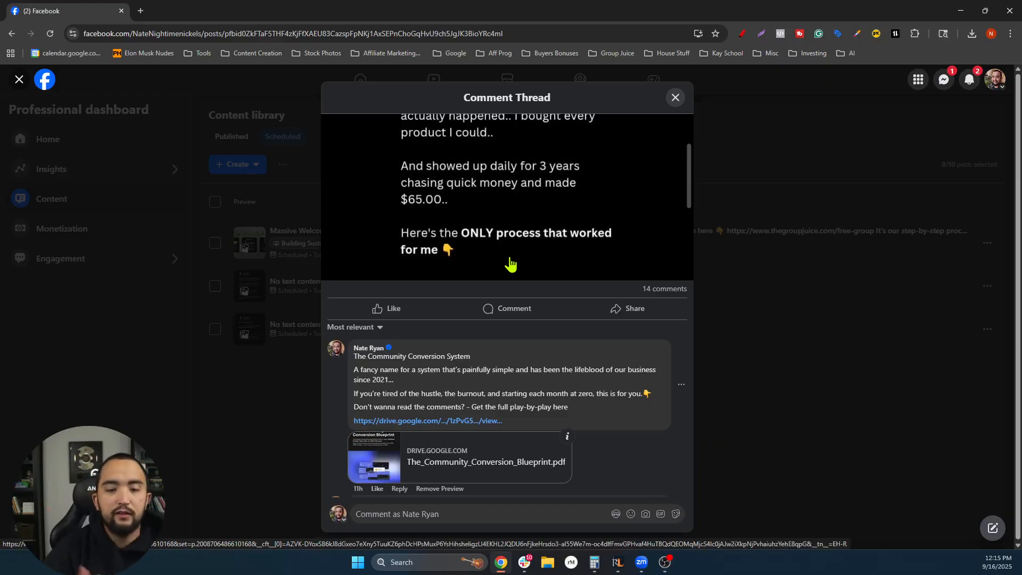
pyautogui.scroll(-2, 509, 271)
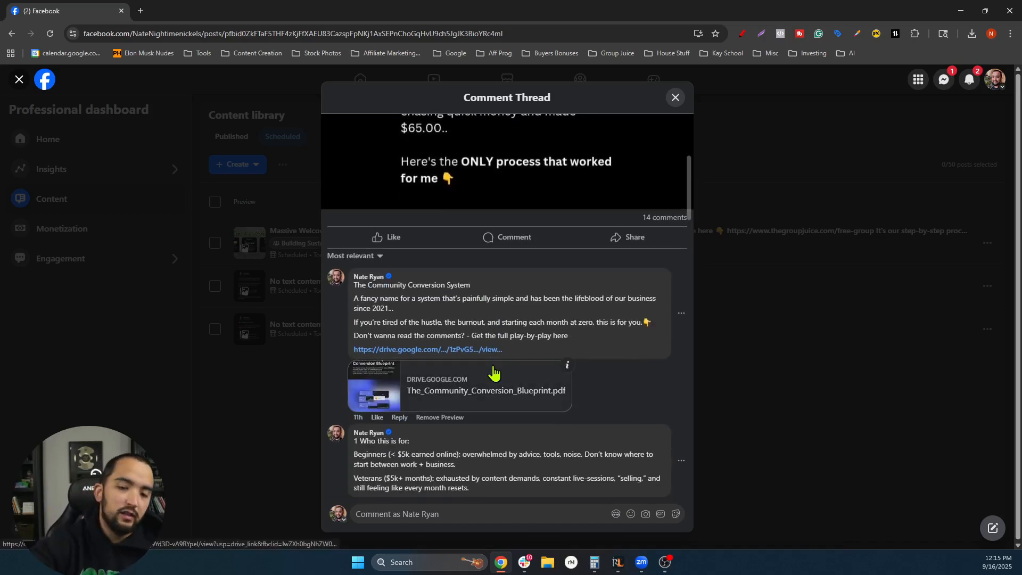
pyautogui.scroll(-10, 501, 362)
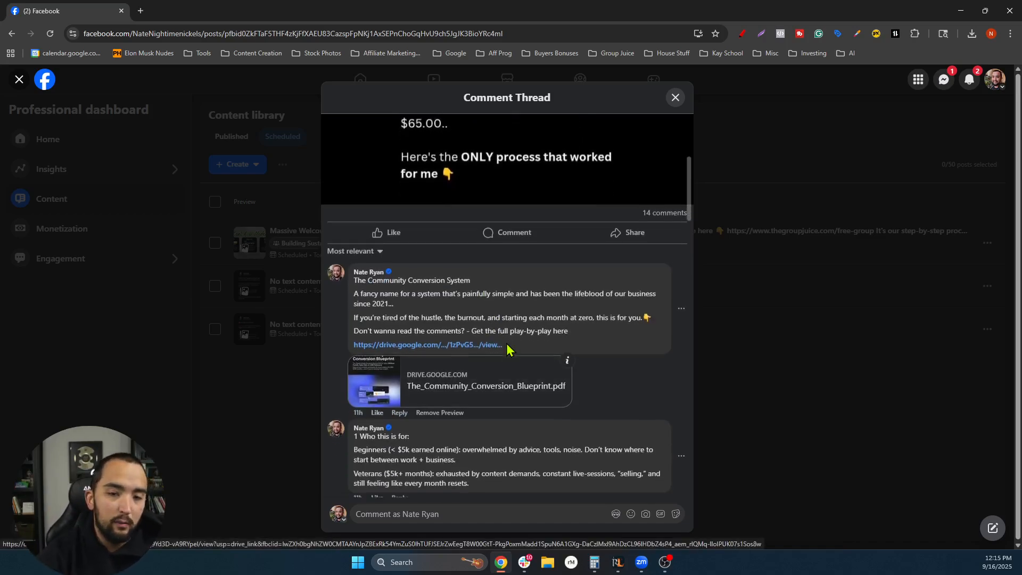
pyautogui.scroll(-15, 553, 344)
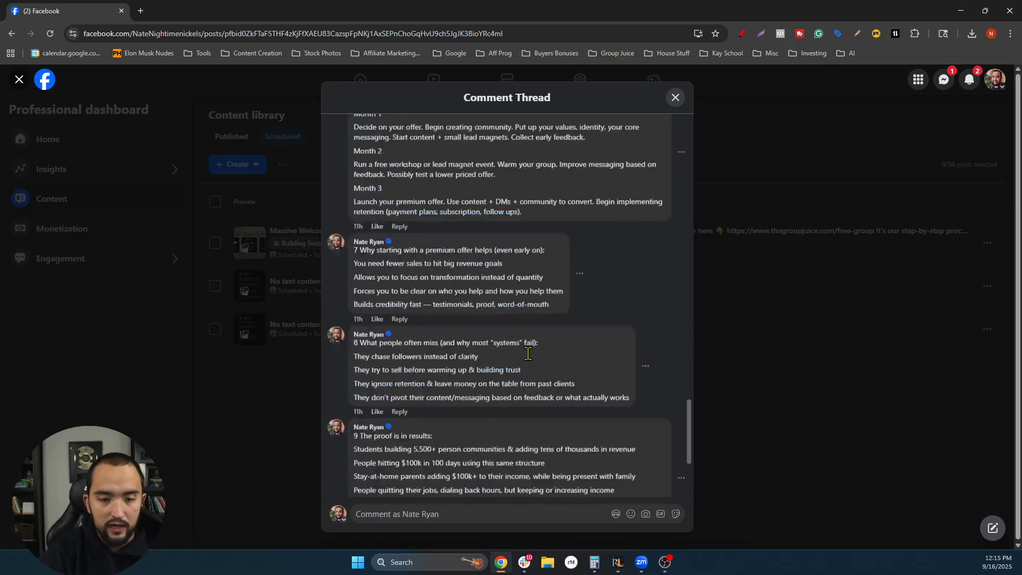
pyautogui.scroll(20, 488, 456)
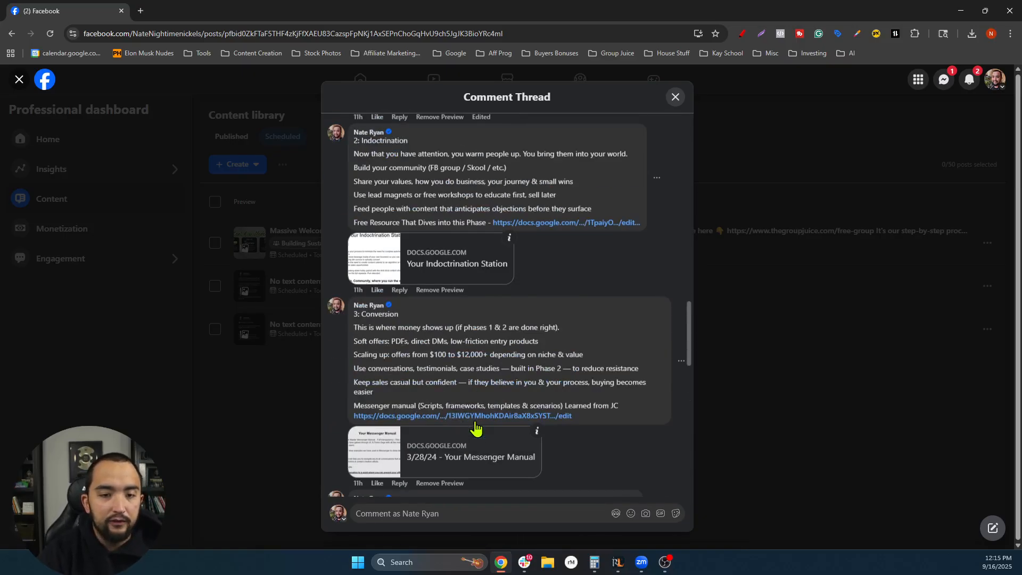
pyautogui.scroll(7, 471, 407)
pyautogui.scroll(-5, 479, 394)
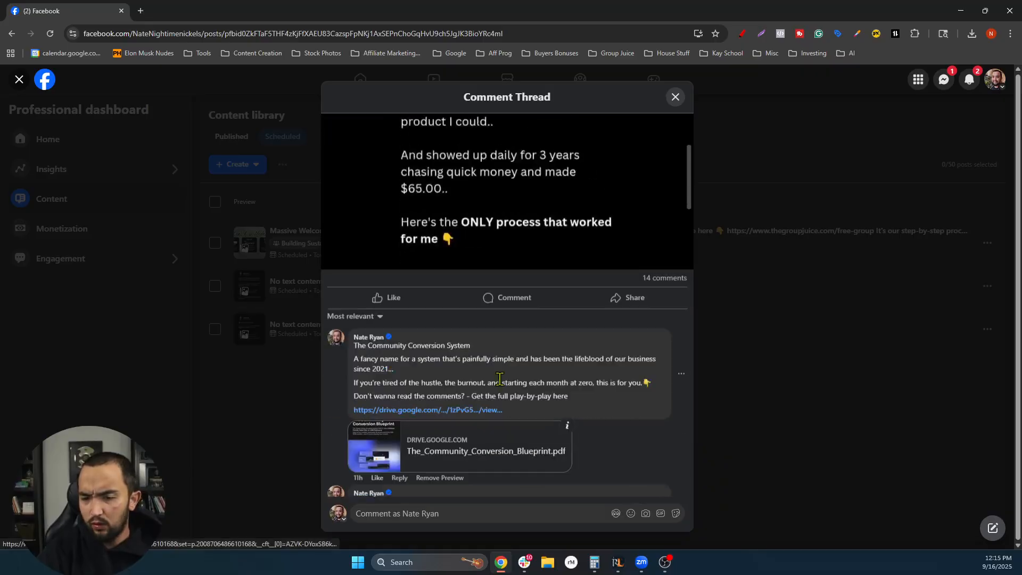
pyautogui.scroll(-3, 469, 351)
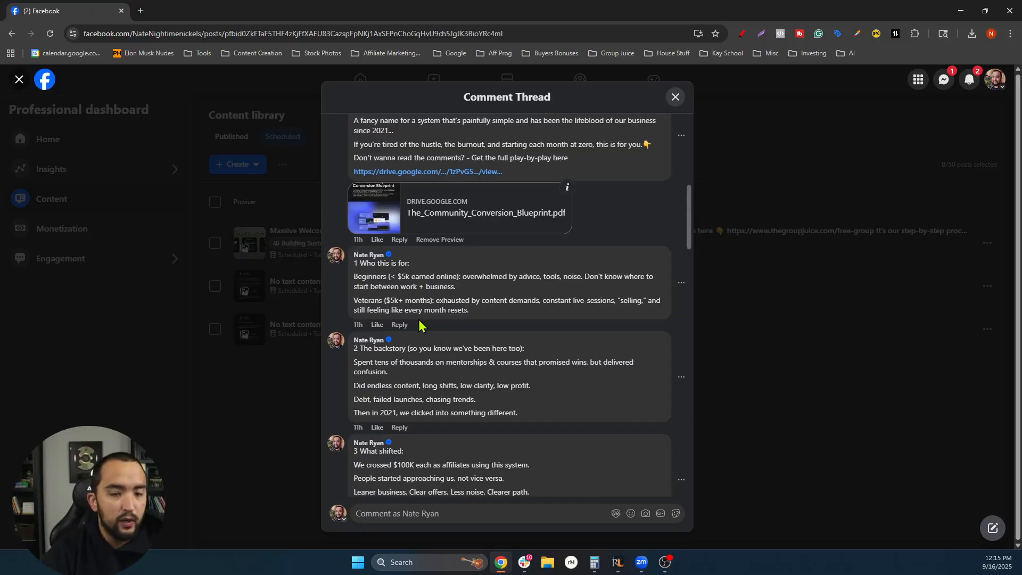
pyautogui.scroll(7, 426, 320)
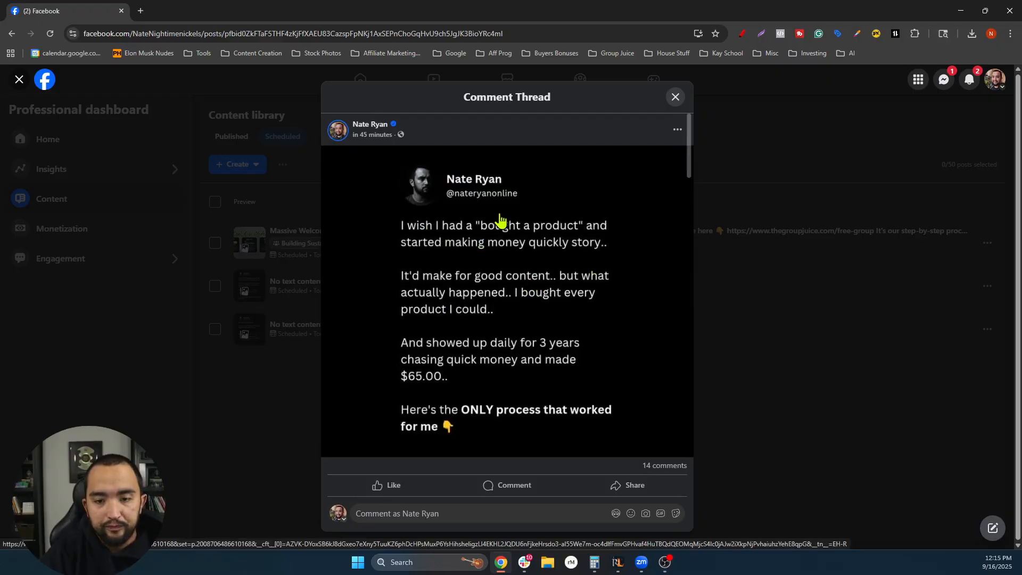
pyautogui.click(676, 98)
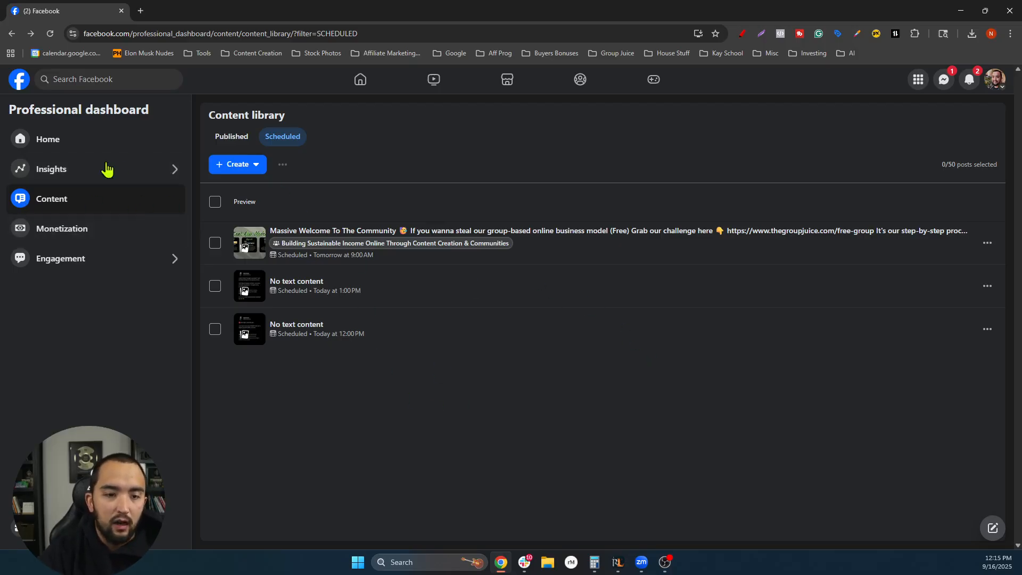
# - Try creating a Reel from the Create menu, then back out to the library
pyautogui.click(256, 167)
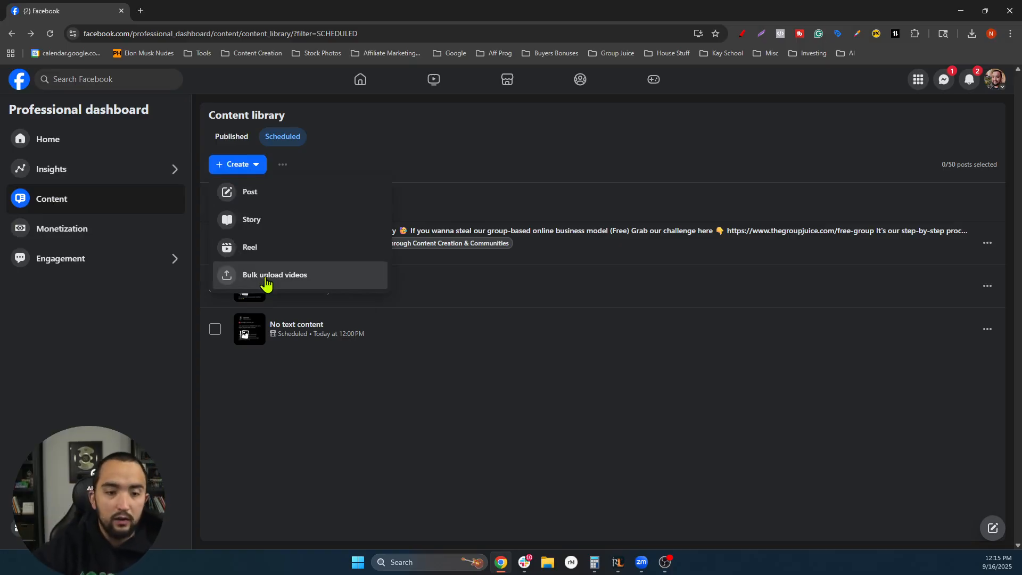
pyautogui.click(260, 249)
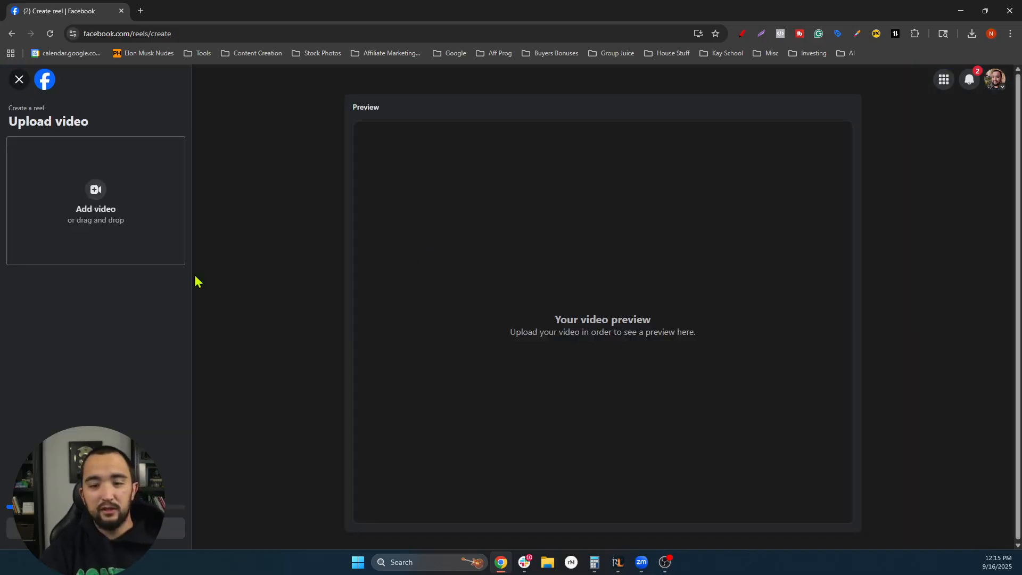
pyautogui.click(20, 79)
# - Reopen the Create menu and choose to write a new Post
pyautogui.click(255, 165)
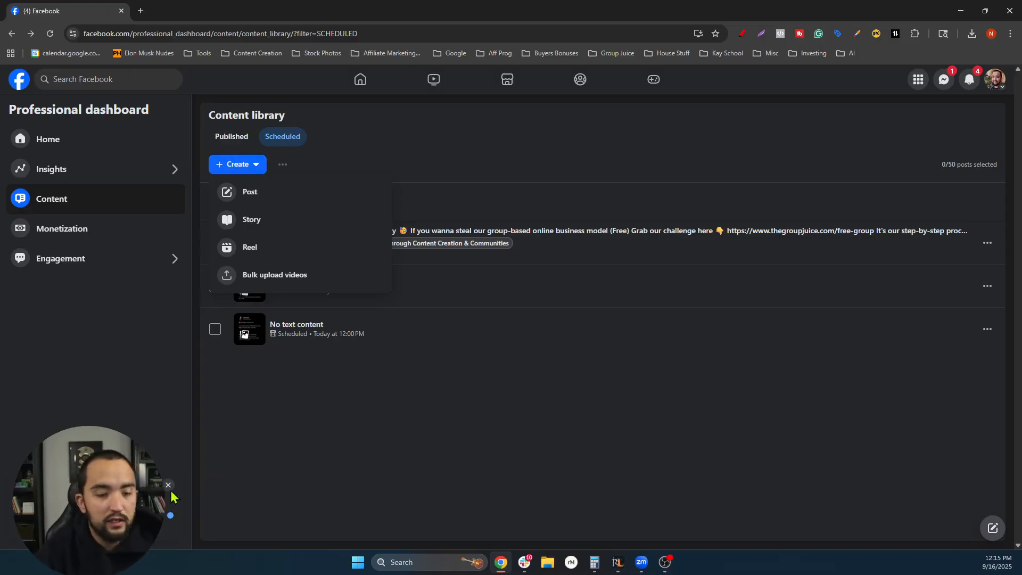
pyautogui.click(179, 473)
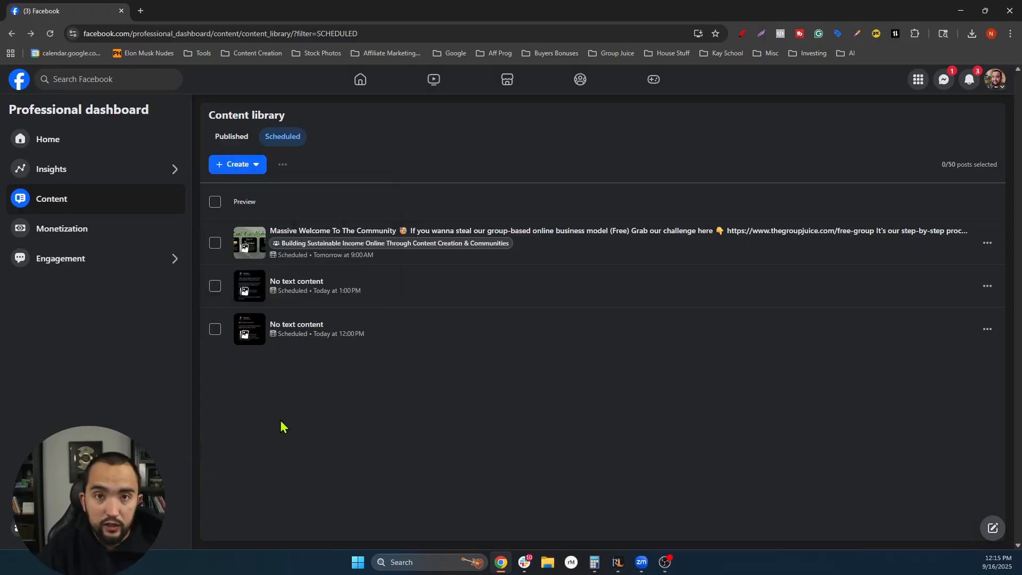
pyautogui.click(255, 165)
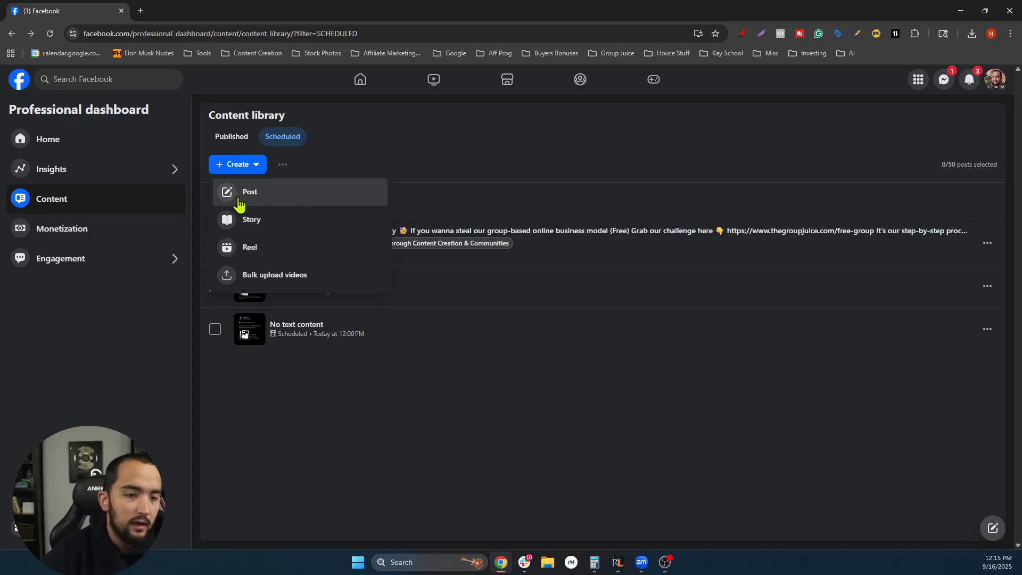
pyautogui.click(251, 194)
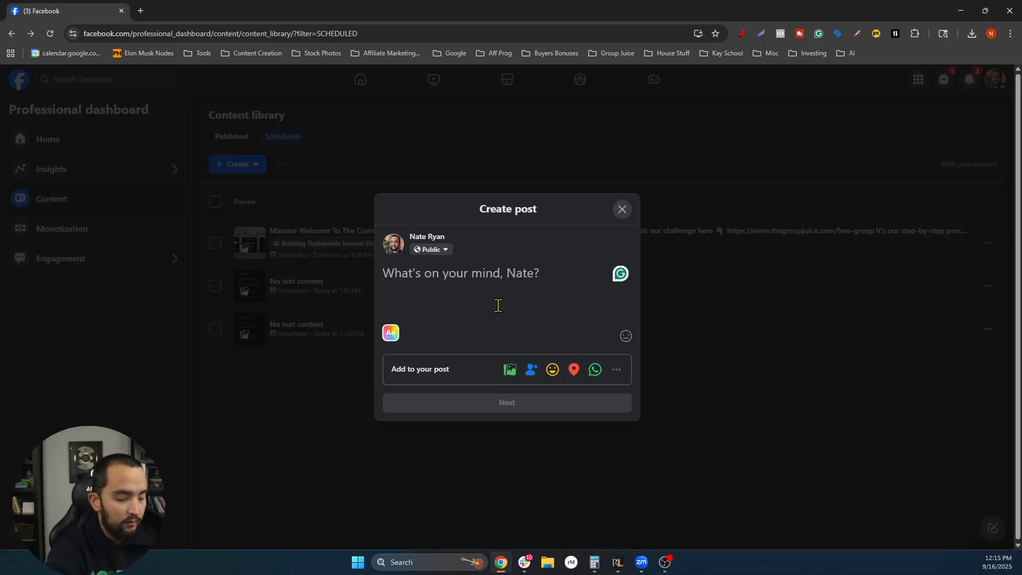
# - Write the caption 'Here's an example of what this would look like'
pyautogui.write("Here's an example of what this would lok")
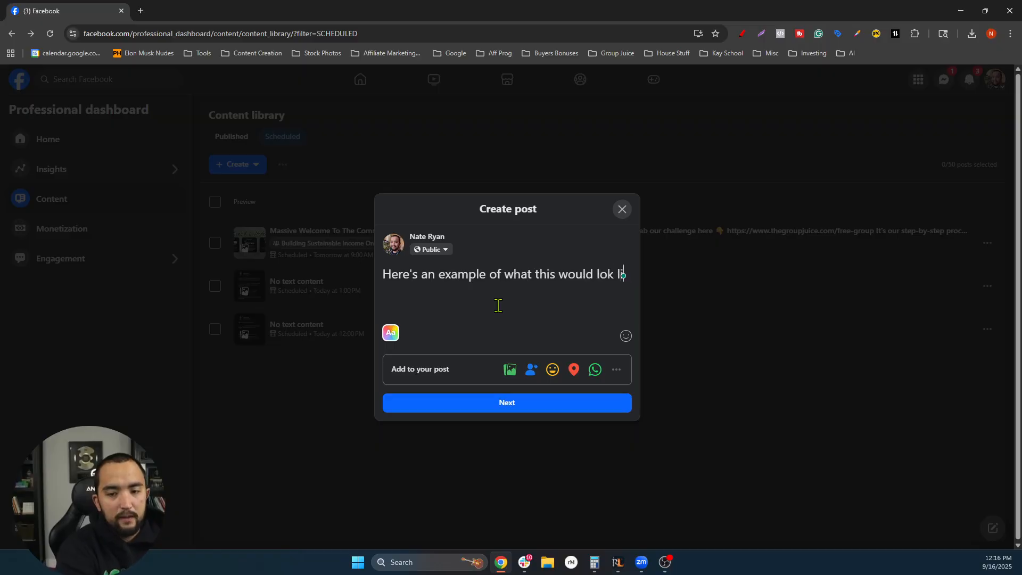
pyautogui.write('like')
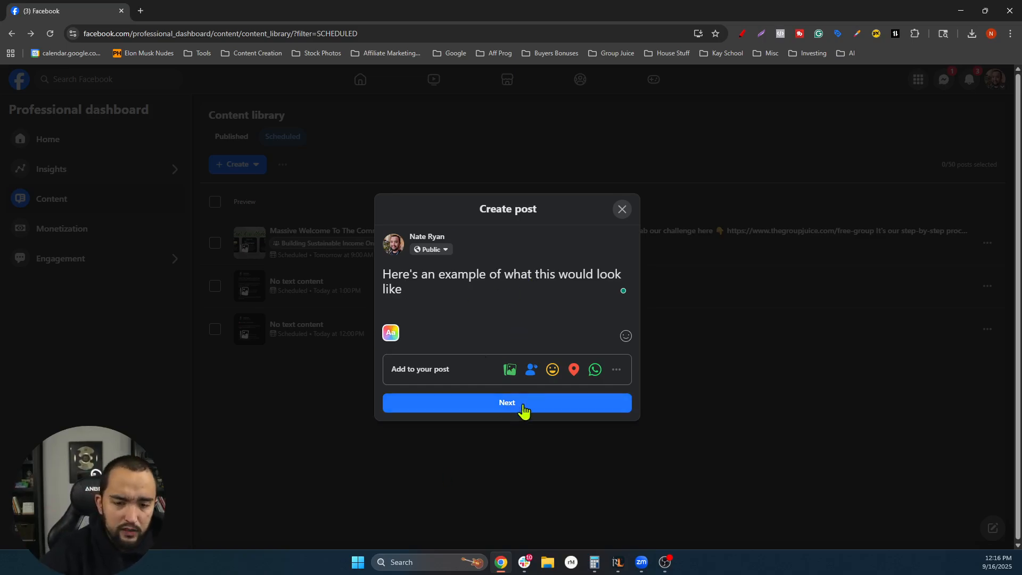
# - Attach the cash and yellow sports car photo from the Downloads folder to the post
pyautogui.click(510, 373)
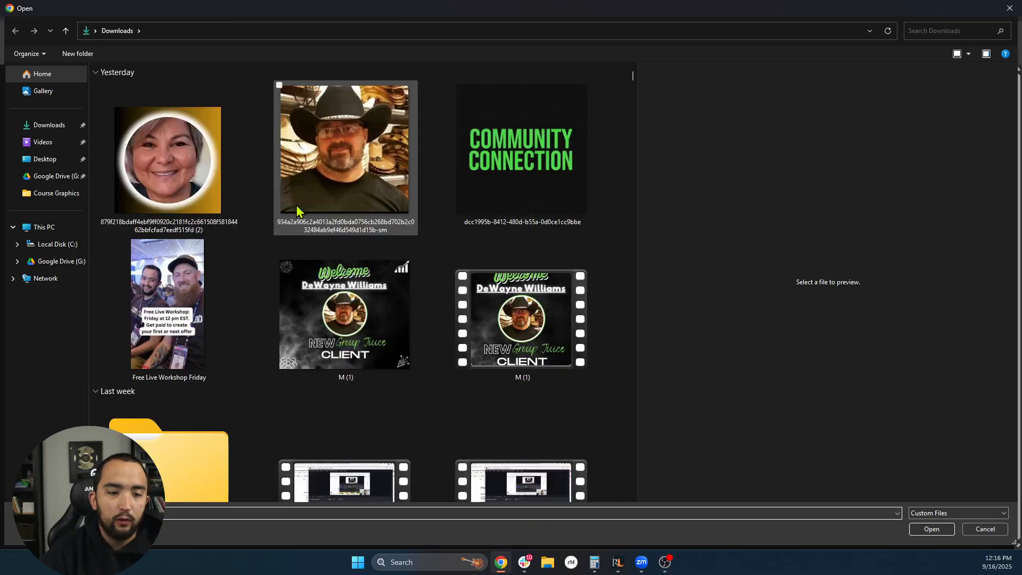
pyautogui.click(199, 296)
pyautogui.scroll(-15, 320, 250)
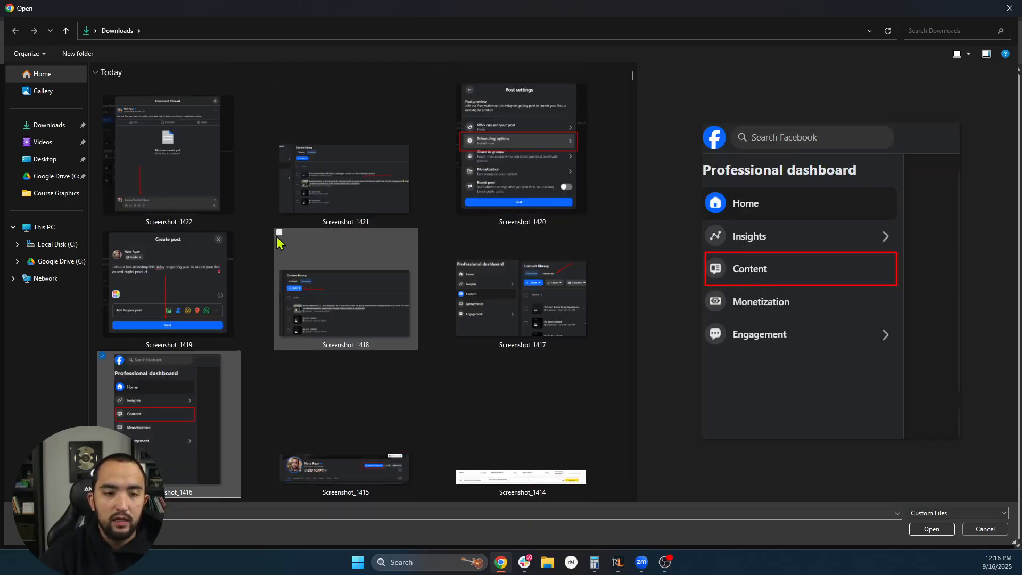
pyautogui.scroll(-5, 361, 256)
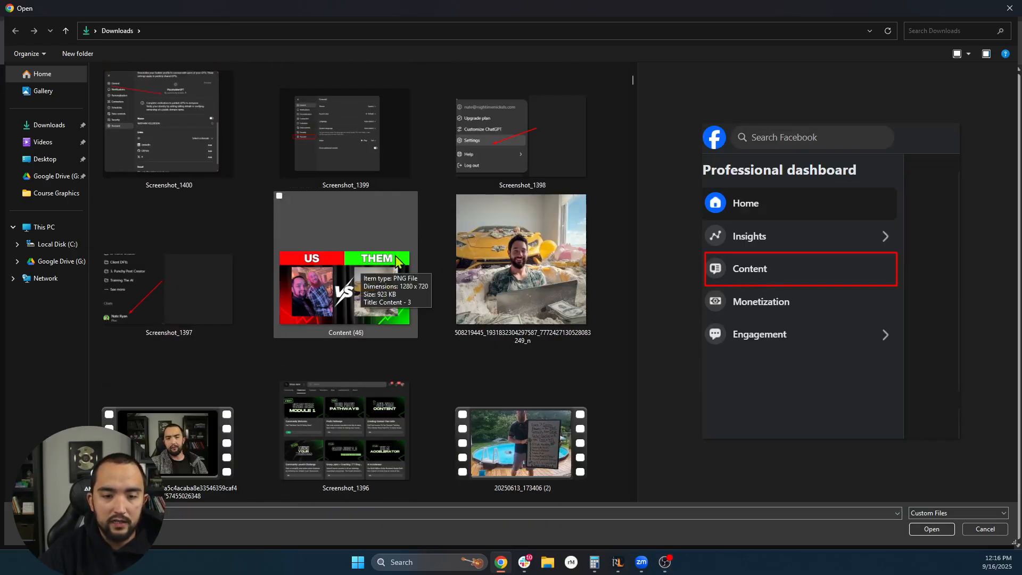
pyautogui.doubleClick(555, 253)
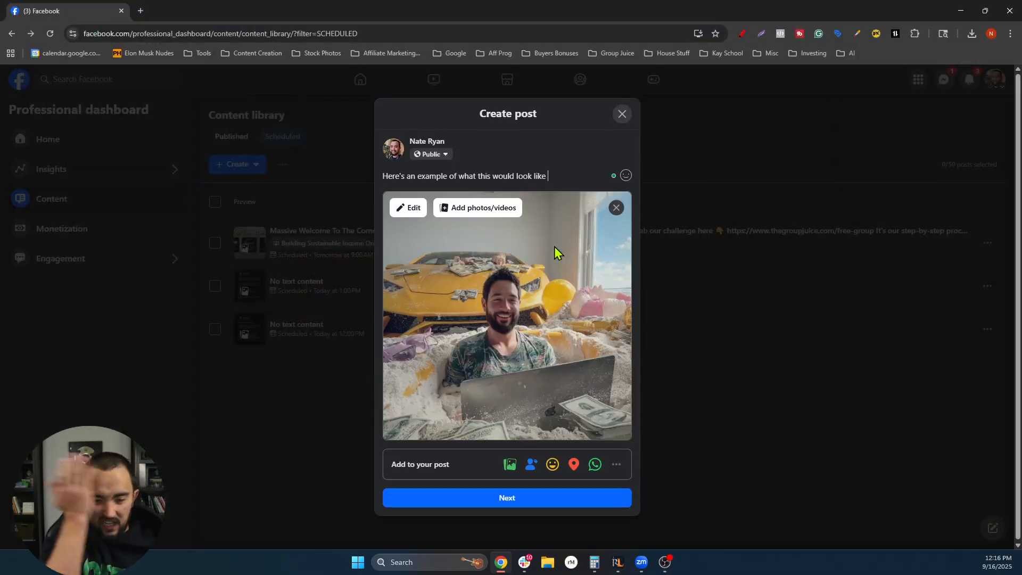
# - Schedule the photo post for later: Sep 16, 2025 at 1:35 PM
pyautogui.click(501, 497)
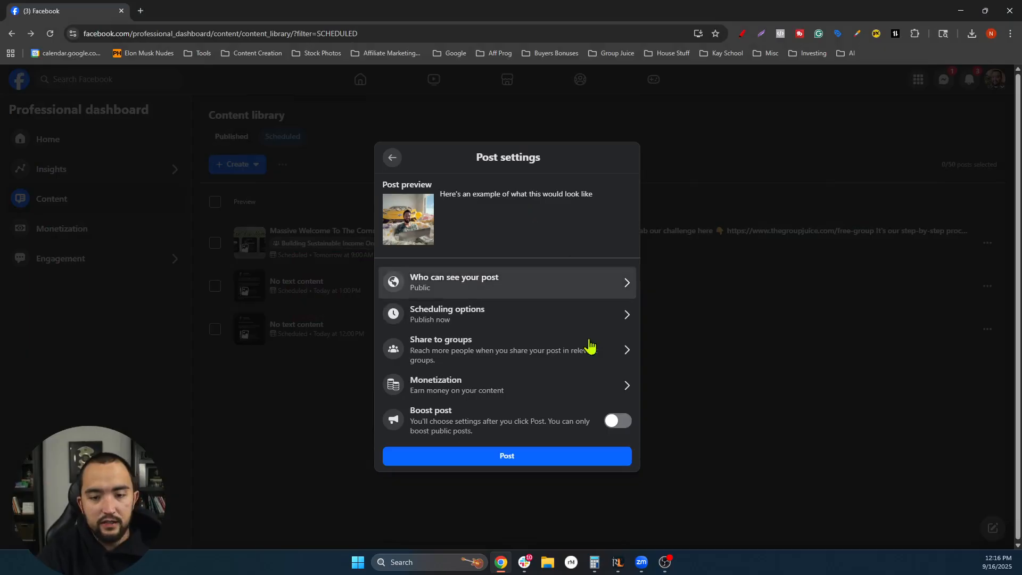
pyautogui.click(538, 317)
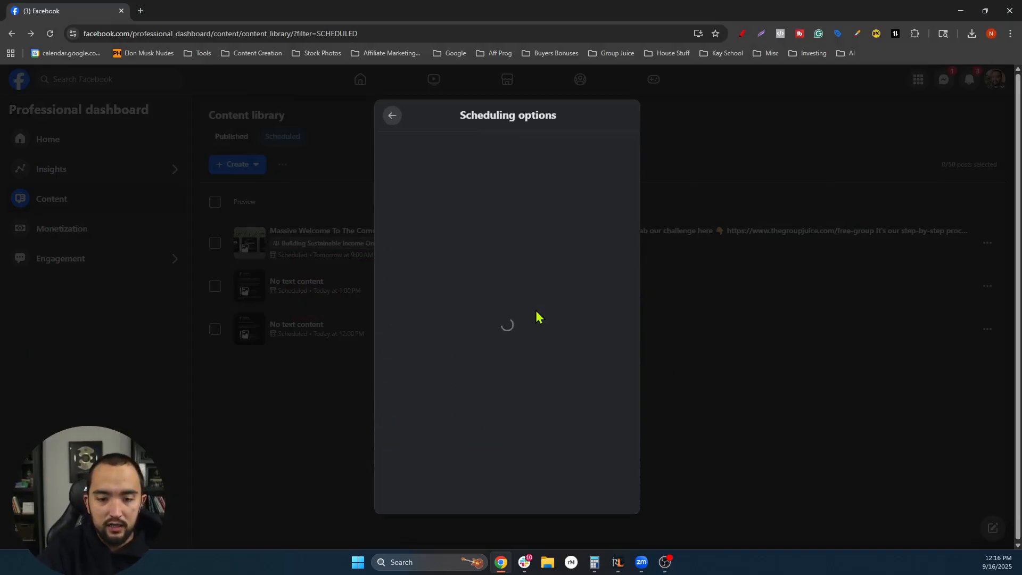
pyautogui.click(486, 290)
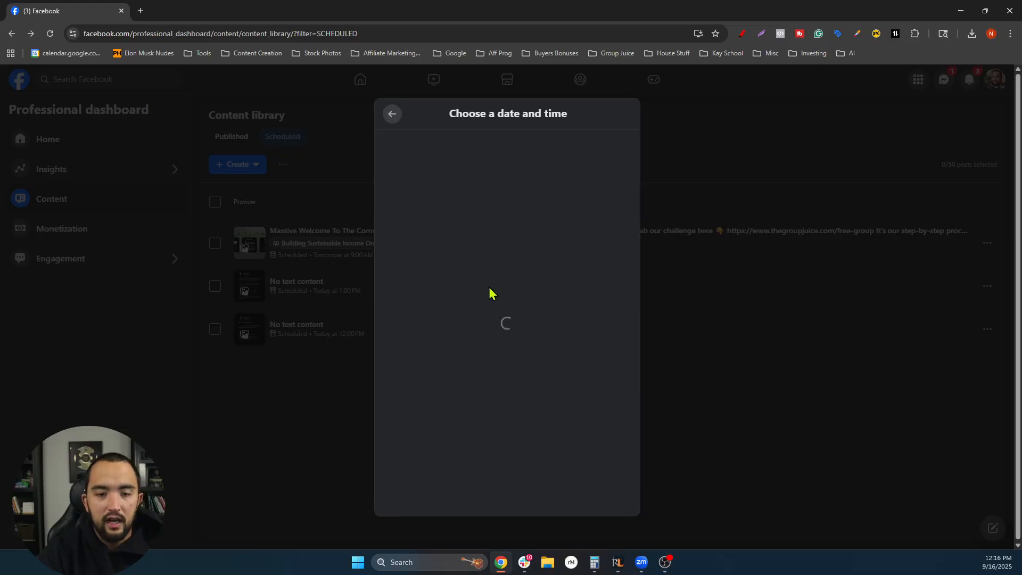
pyautogui.click(467, 281)
pyautogui.click(467, 280)
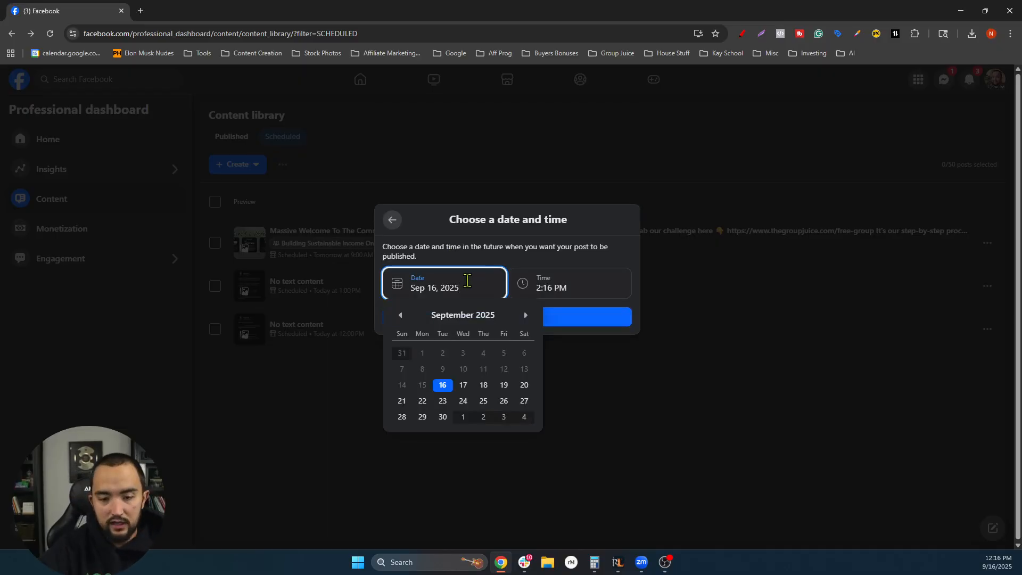
pyautogui.click(443, 386)
pyautogui.click(574, 287)
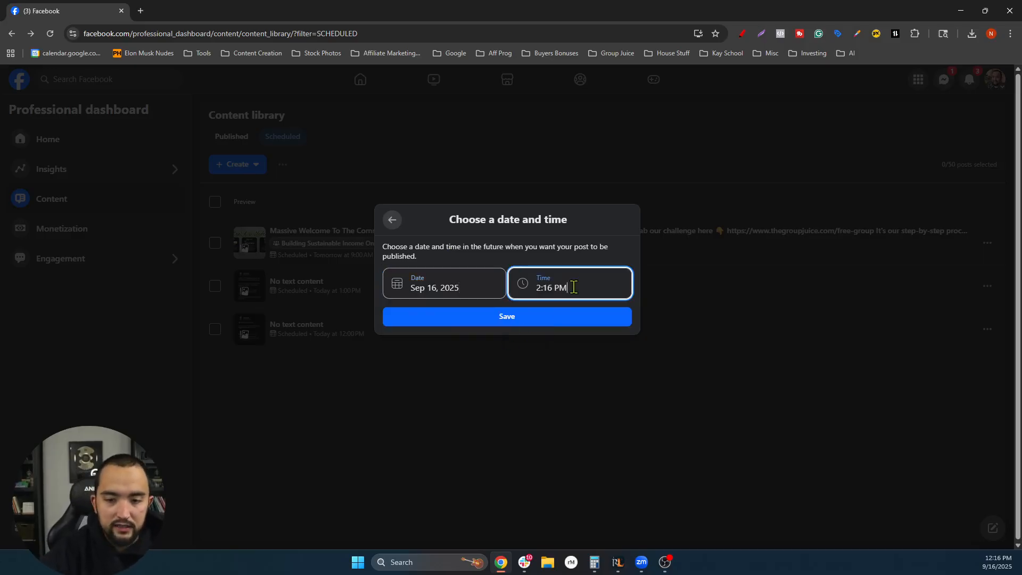
pyautogui.click(574, 287)
pyautogui.click(548, 368)
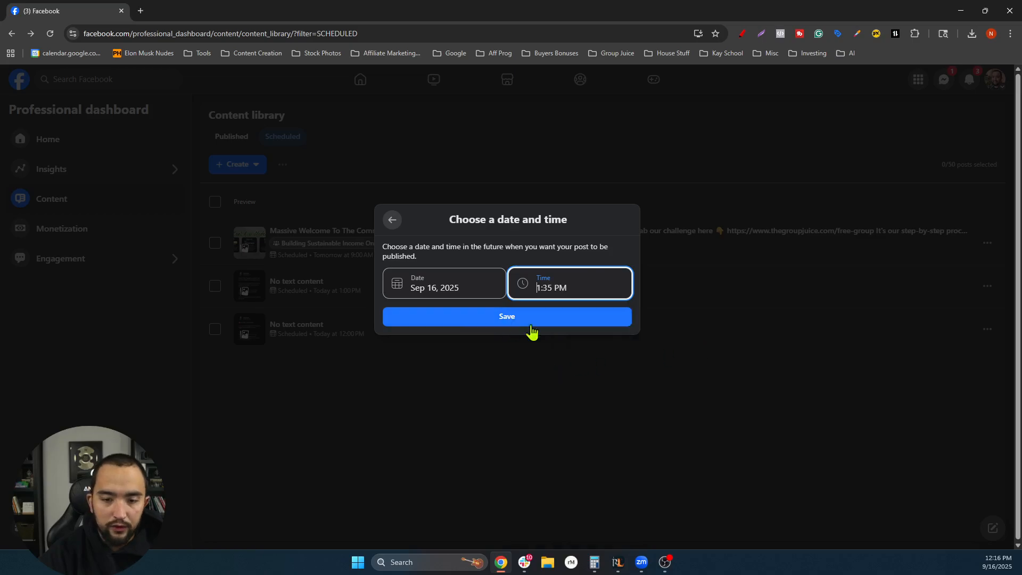
pyautogui.click(566, 321)
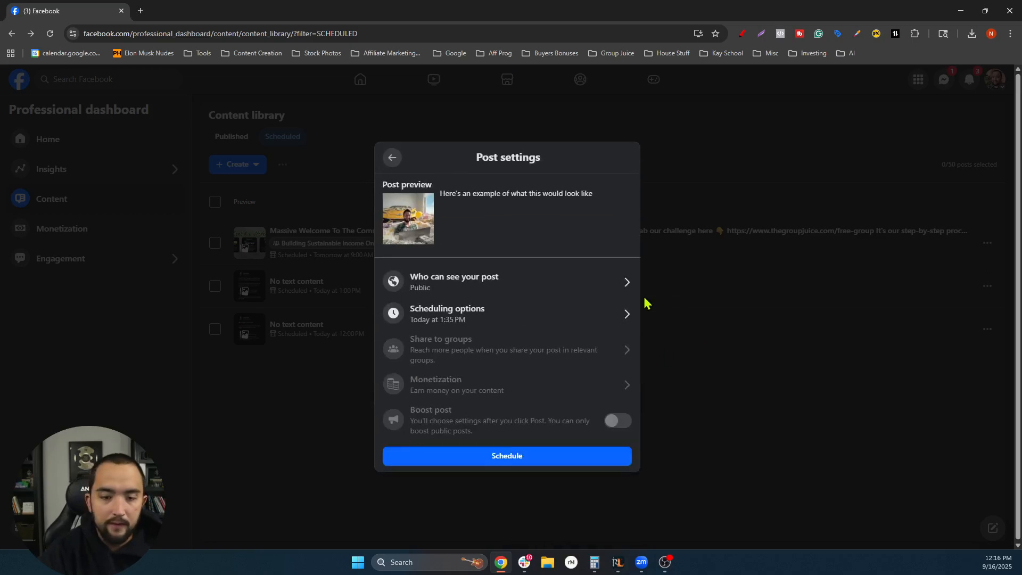
pyautogui.click(493, 465)
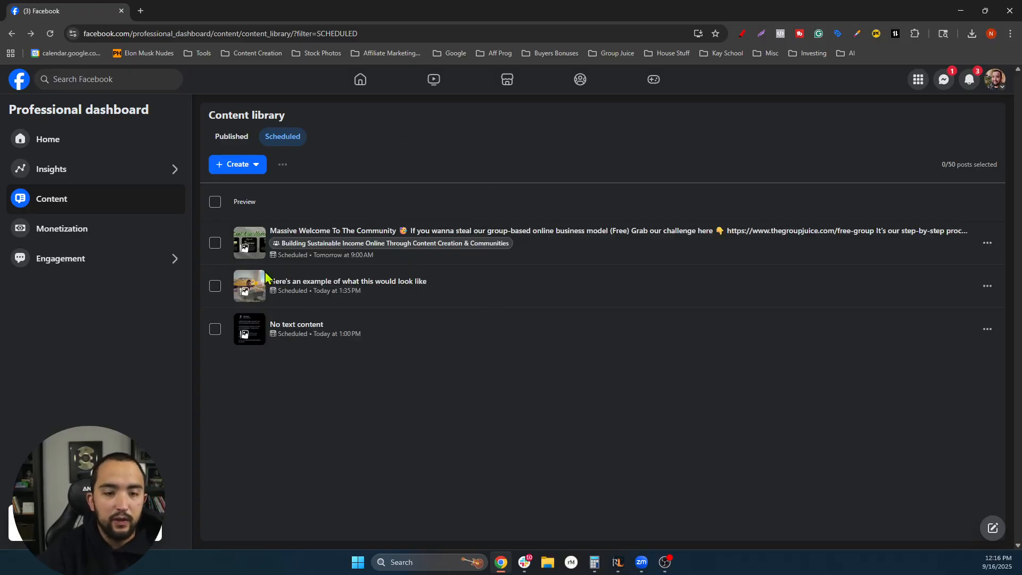
pyautogui.click(335, 290)
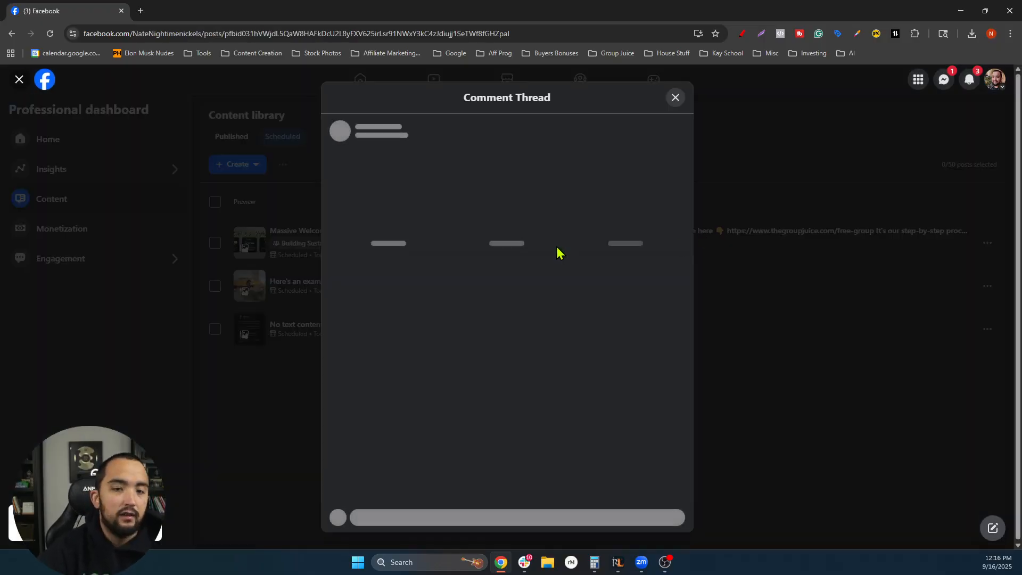
pyautogui.scroll(-1, 427, 243)
pyautogui.scroll(1, 538, 264)
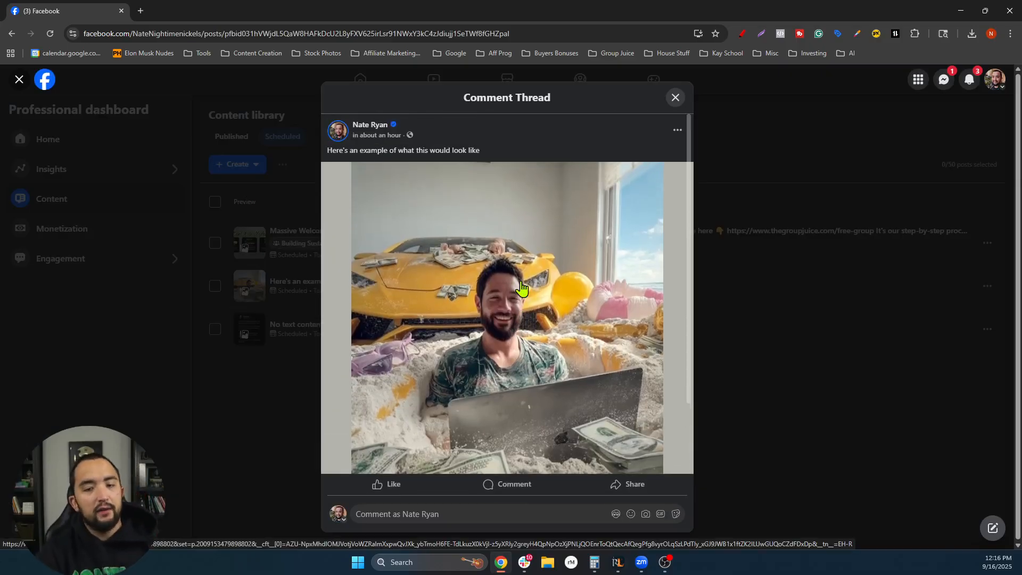
pyautogui.scroll(-2, 479, 292)
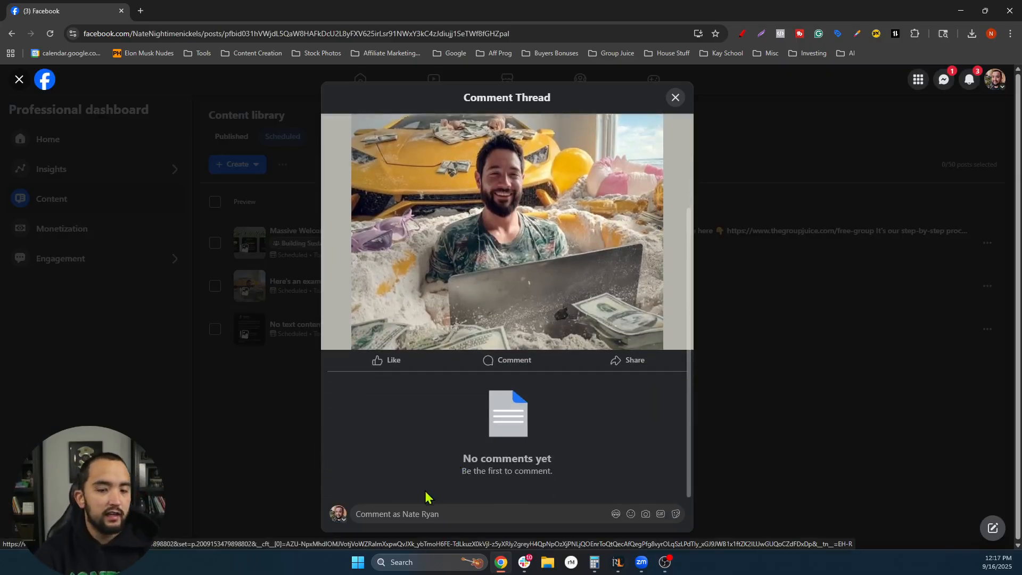
pyautogui.click(407, 514)
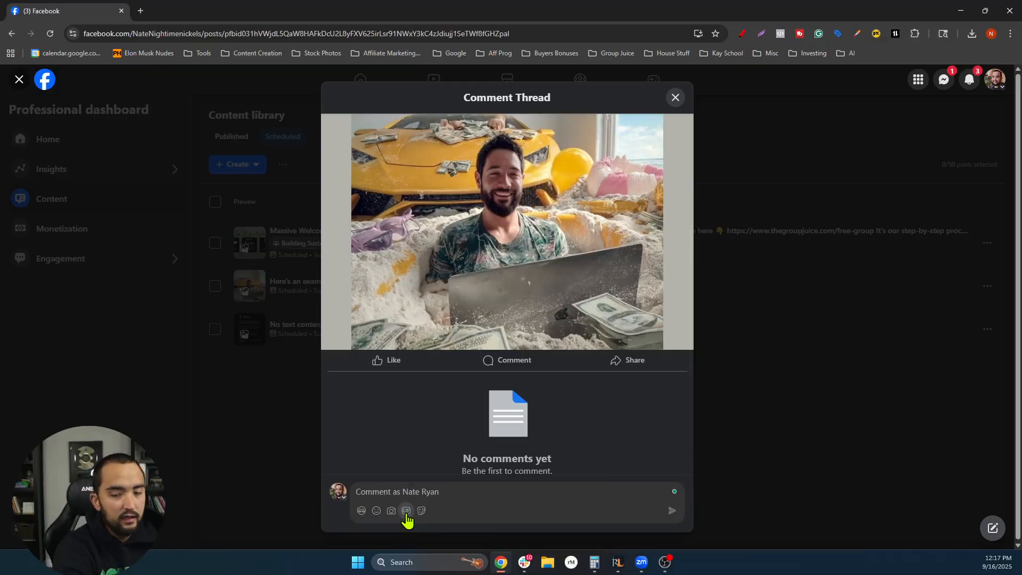
pyautogui.scroll(-1, 607, 442)
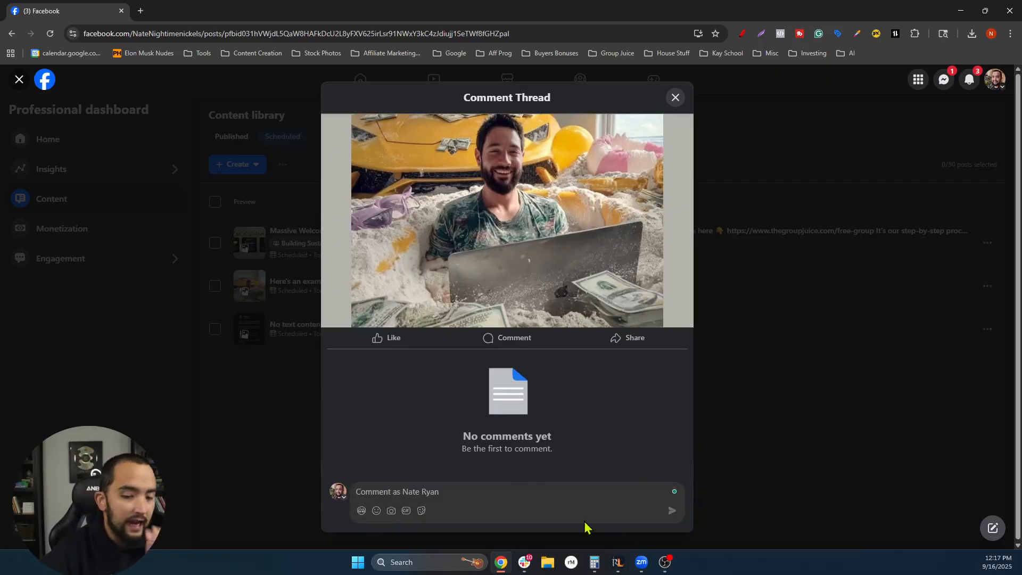
pyautogui.click(420, 512)
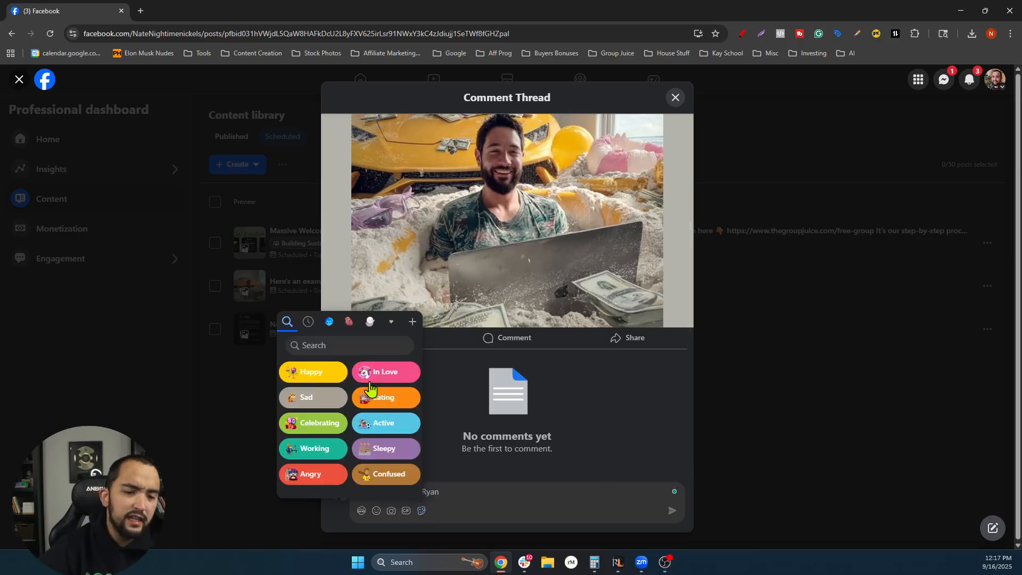
pyautogui.click(512, 459)
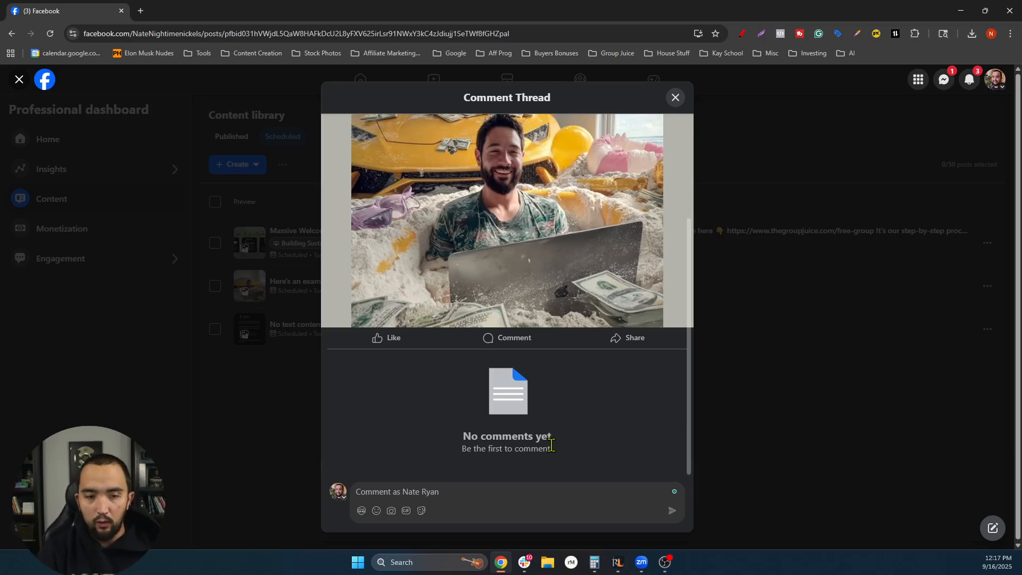
pyautogui.click(676, 98)
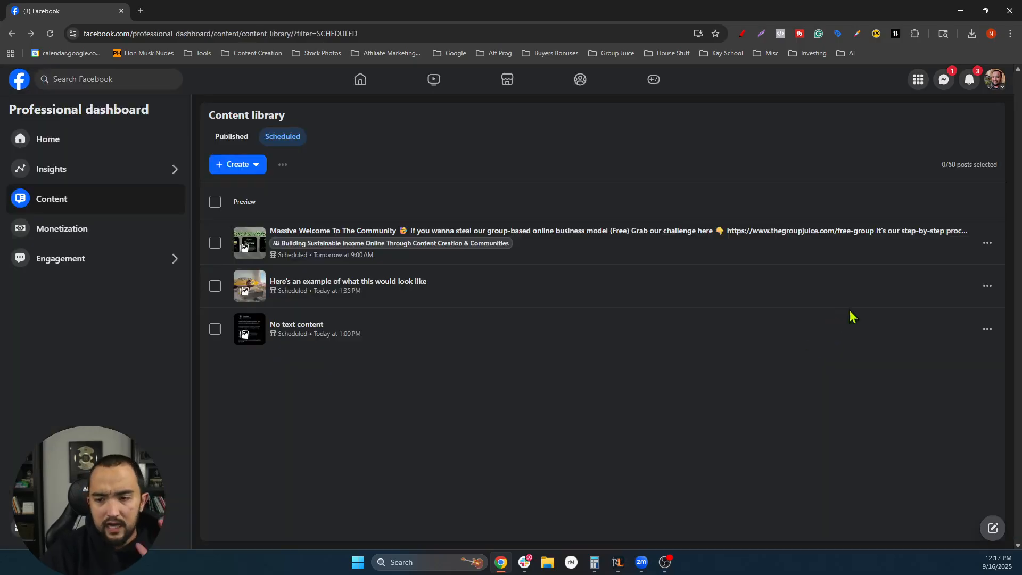
# - Delete the 1:35 PM scheduled post from its ••• menu and confirm the deletion
pyautogui.click(988, 286)
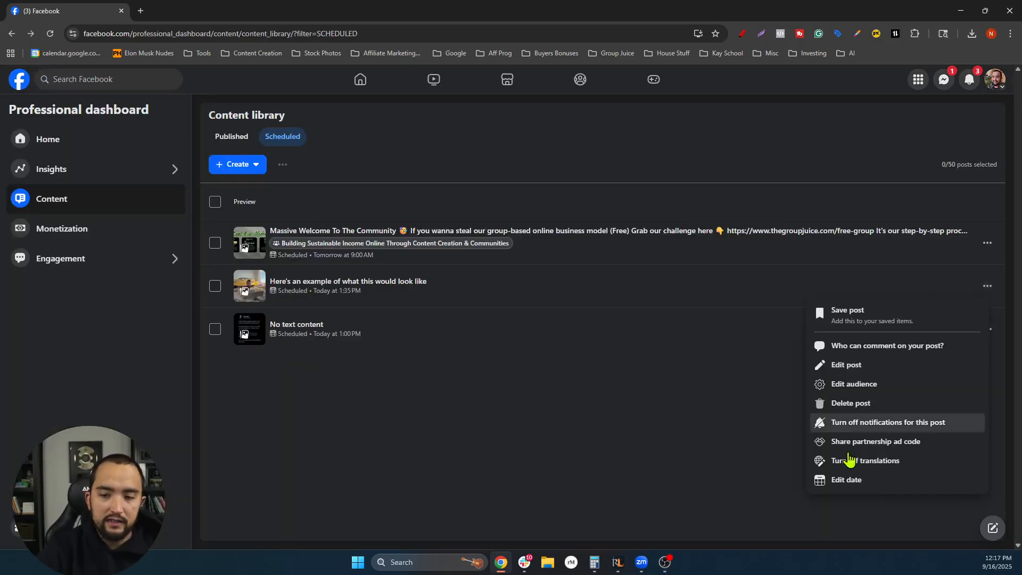
pyautogui.click(860, 403)
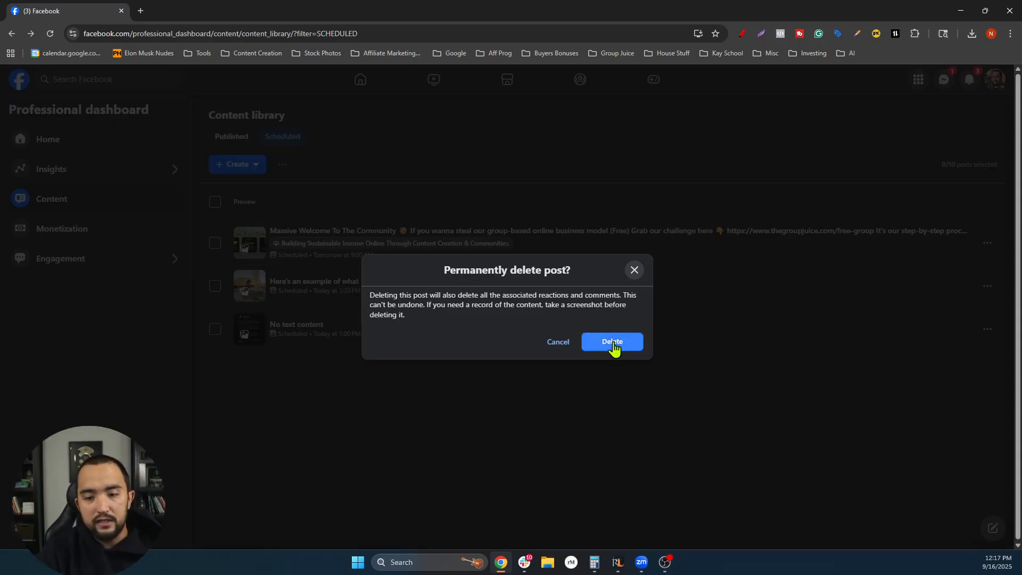
pyautogui.click(613, 343)
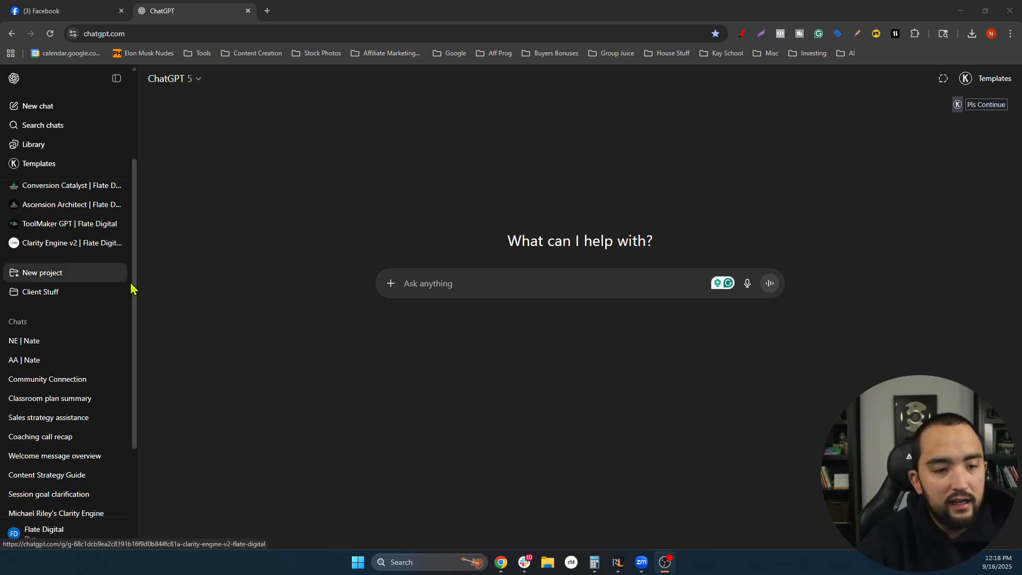
# - Open the Attention Architect chat in ChatGPT, then return to Facebook's scheduled library tab
pyautogui.scroll(-1, 80, 333)
pyautogui.scroll(2, 80, 335)
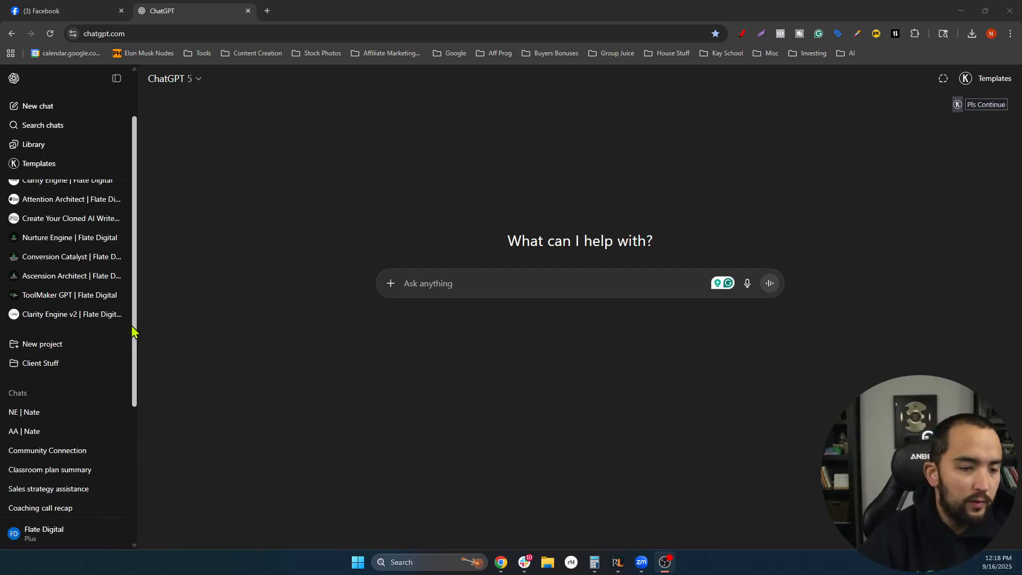
pyautogui.scroll(-1, 66, 343)
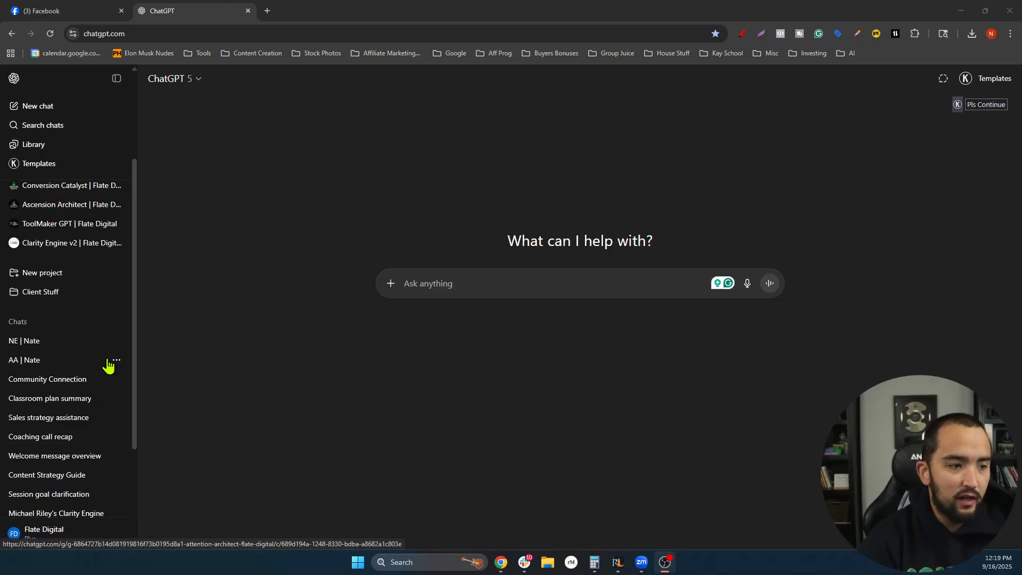
pyautogui.click(55, 362)
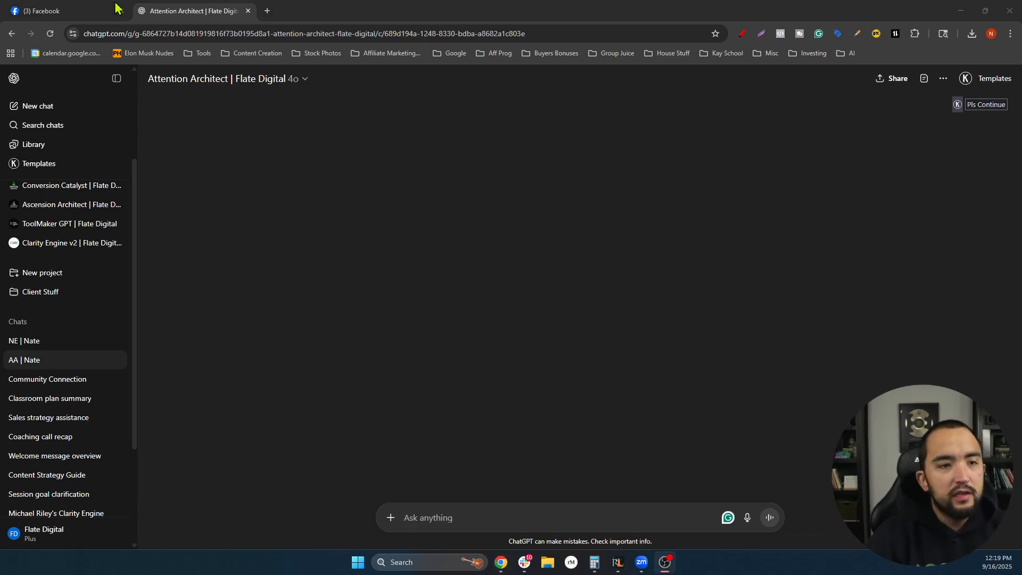
pyautogui.click(182, 23)
pyautogui.click(97, 12)
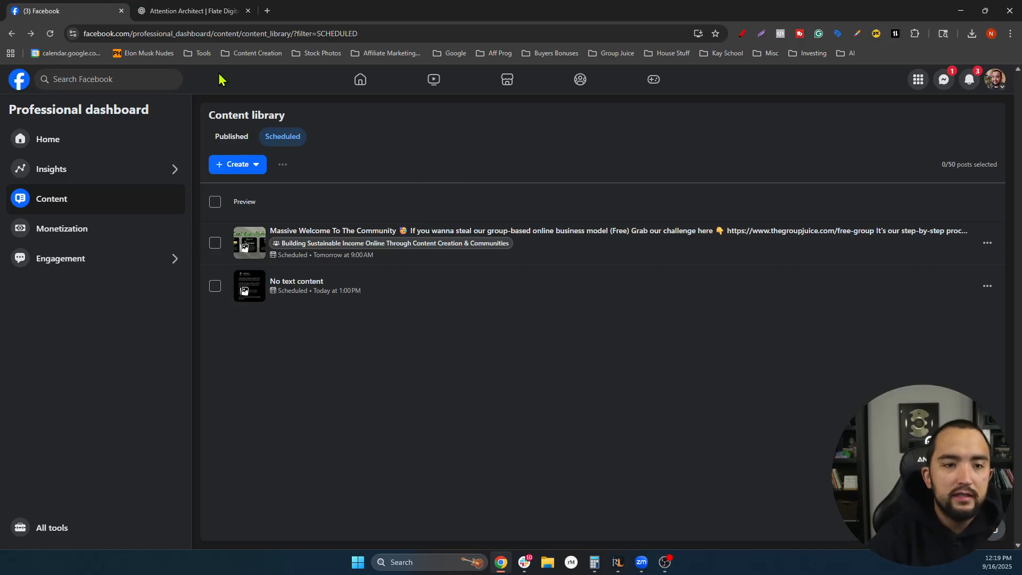
# - Duplicate the Facebook tab, copy the scheduling reel's share link, and switch back to ChatGPT
pyautogui.rightClick(71, 8)
pyautogui.click(139, 104)
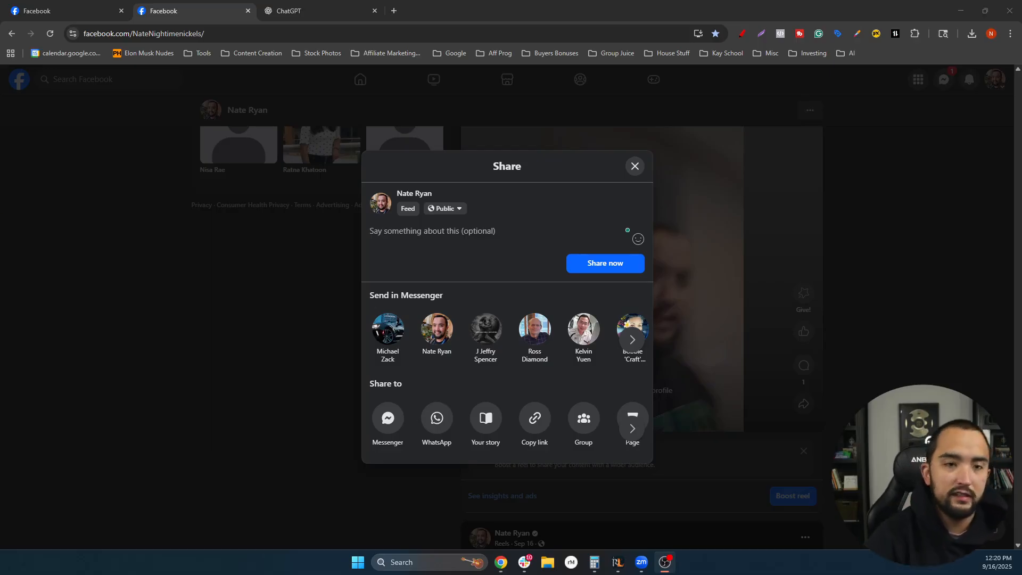
pyautogui.click(534, 418)
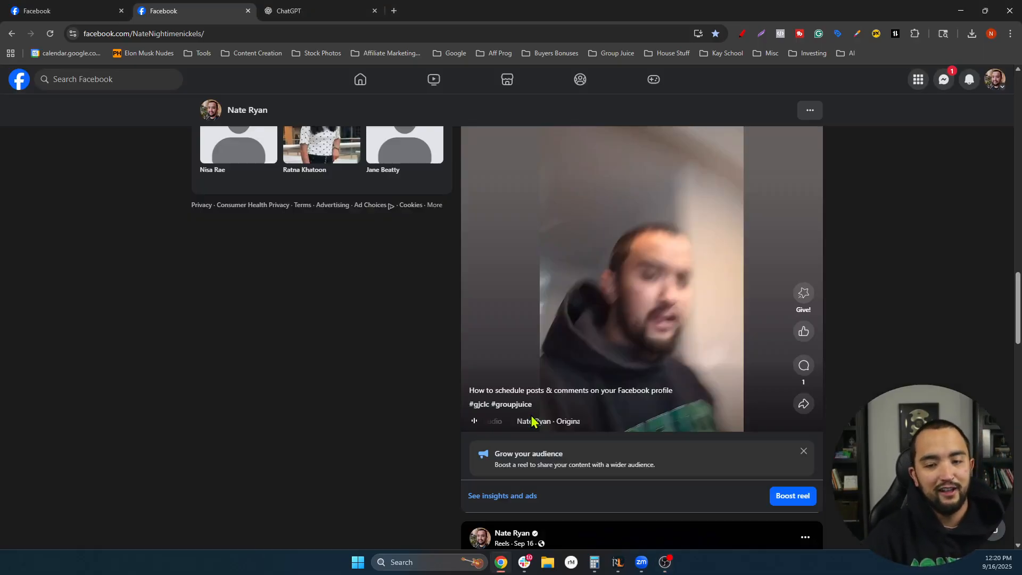
pyautogui.click(313, 10)
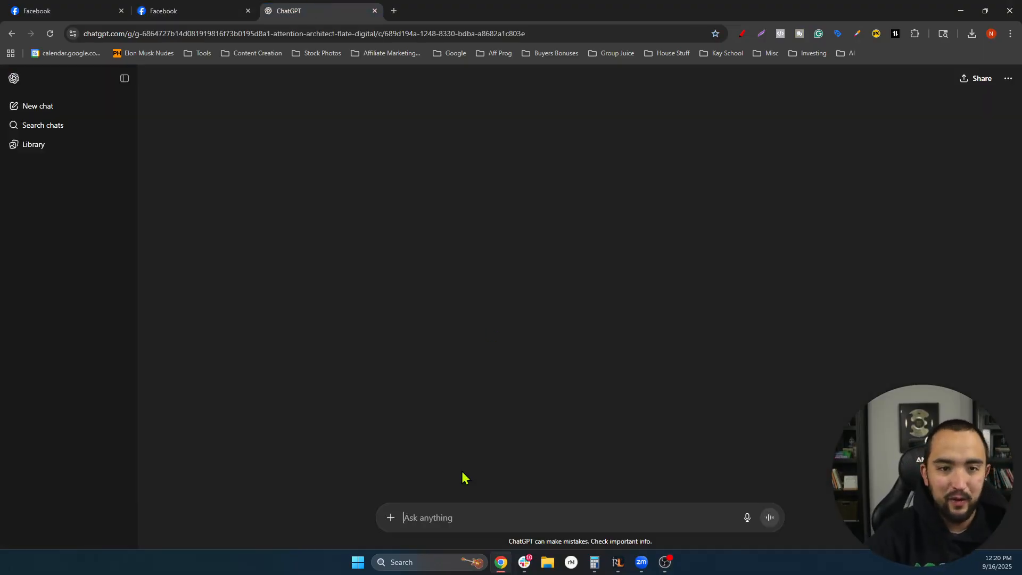
# - Type a ChatGPT request for comment-chain / thread style posts highlighting how I'm creating 10+ posts
pyautogui.write('Le')
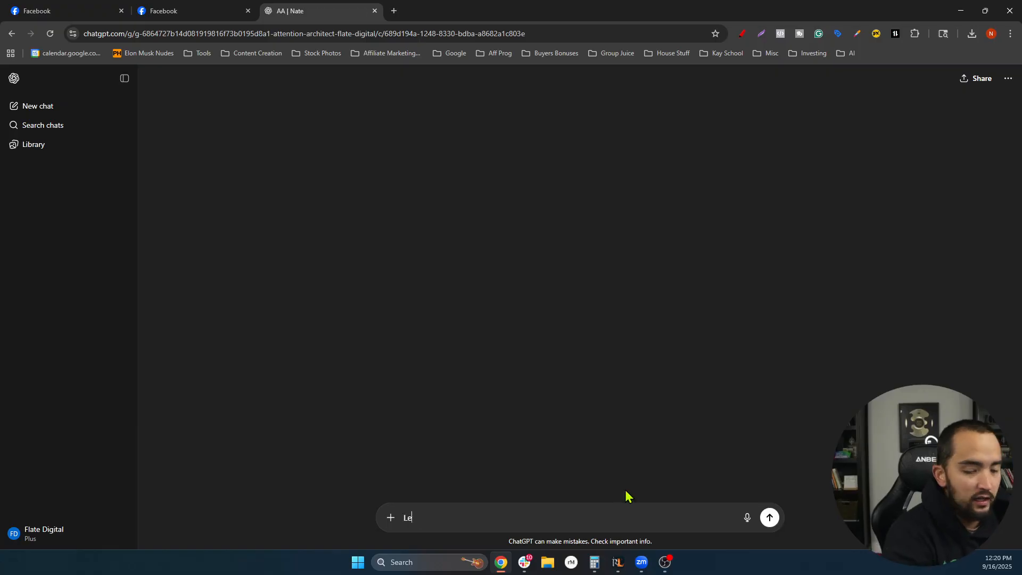
pyautogui.write('ts do a comment t')
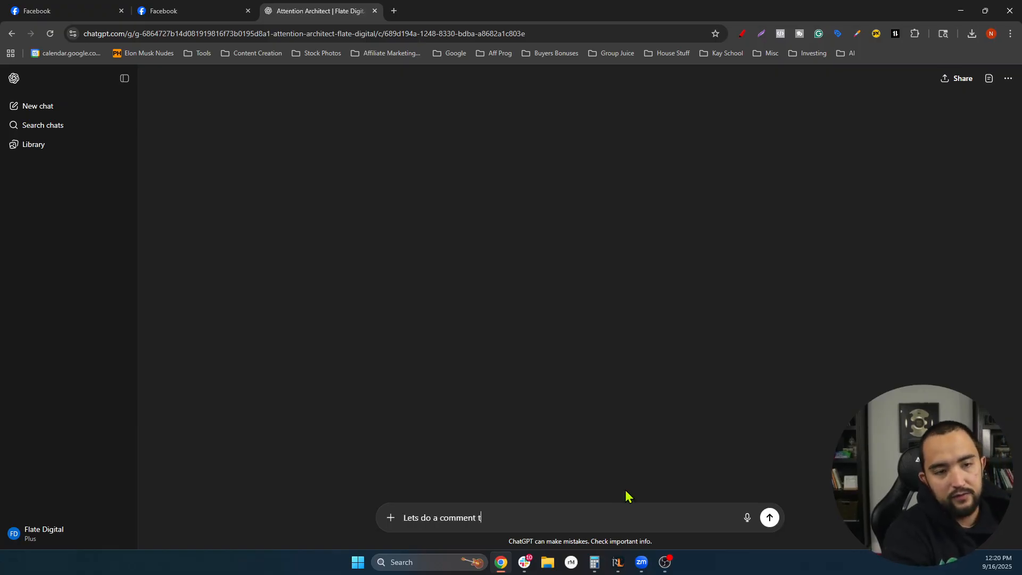
pyautogui.press('BackSpace')
pyautogui.write('chain / t')
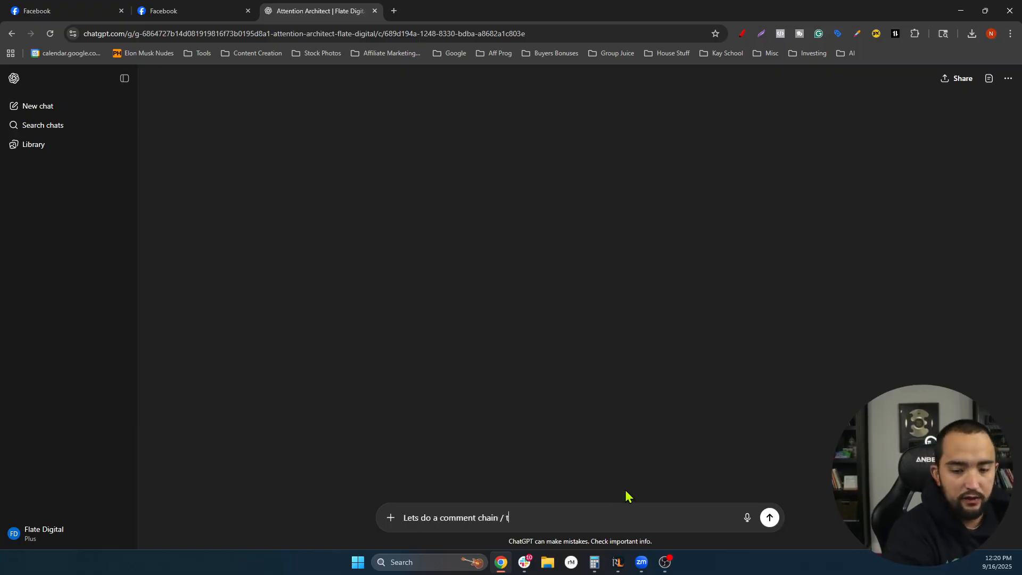
pyautogui.write('hread sty')
pyautogui.press('BackSpace')
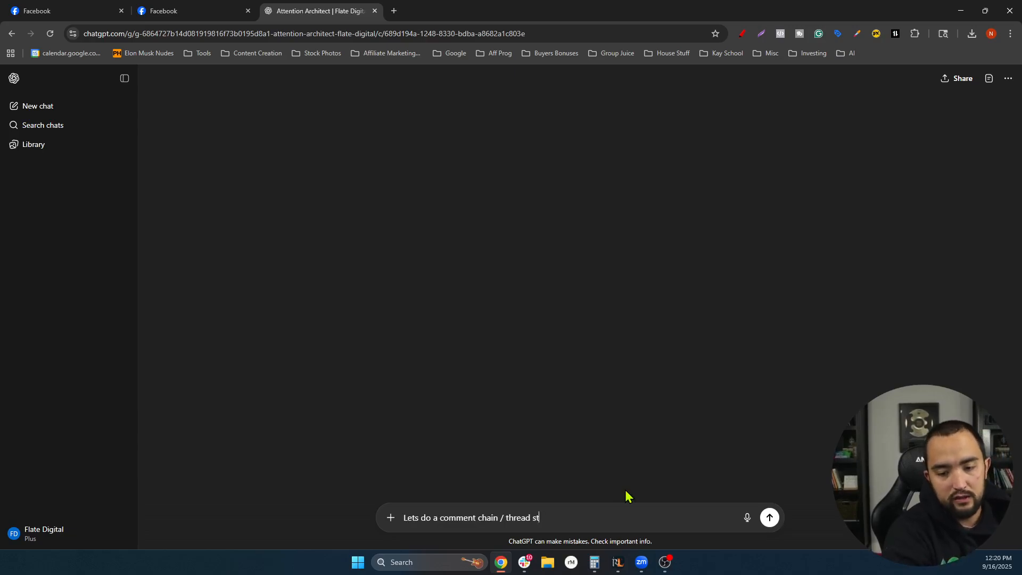
pyautogui.write('yle posts hih')
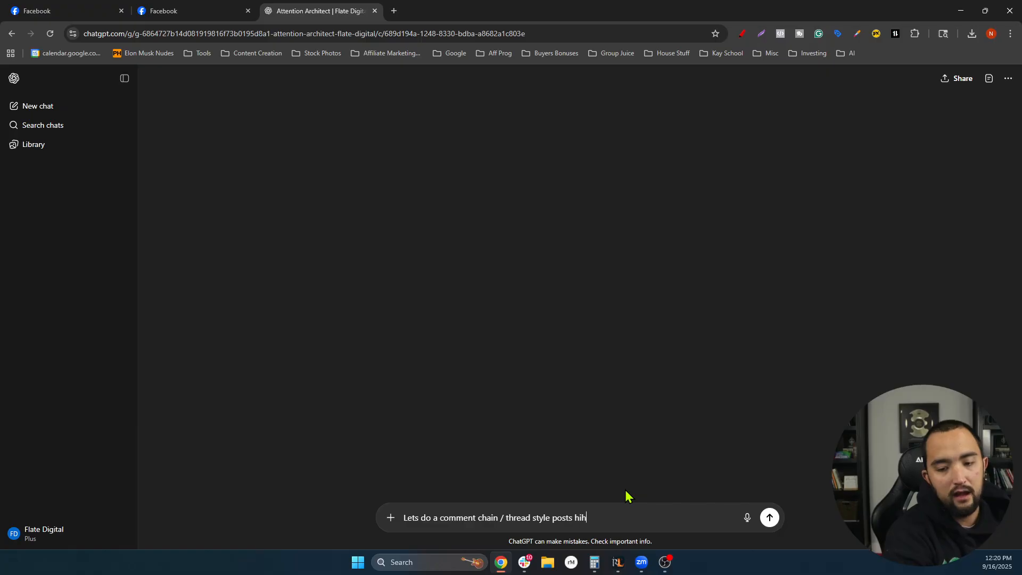
pyautogui.press('BackSpace')
pyautogui.write('ghj')
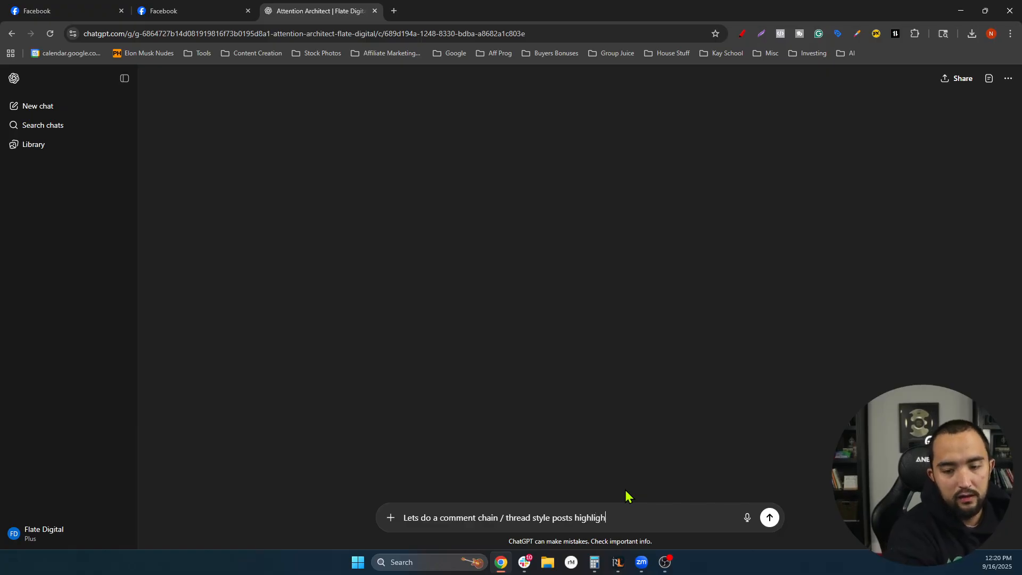
pyautogui.write("ighting how i'm creating 10")
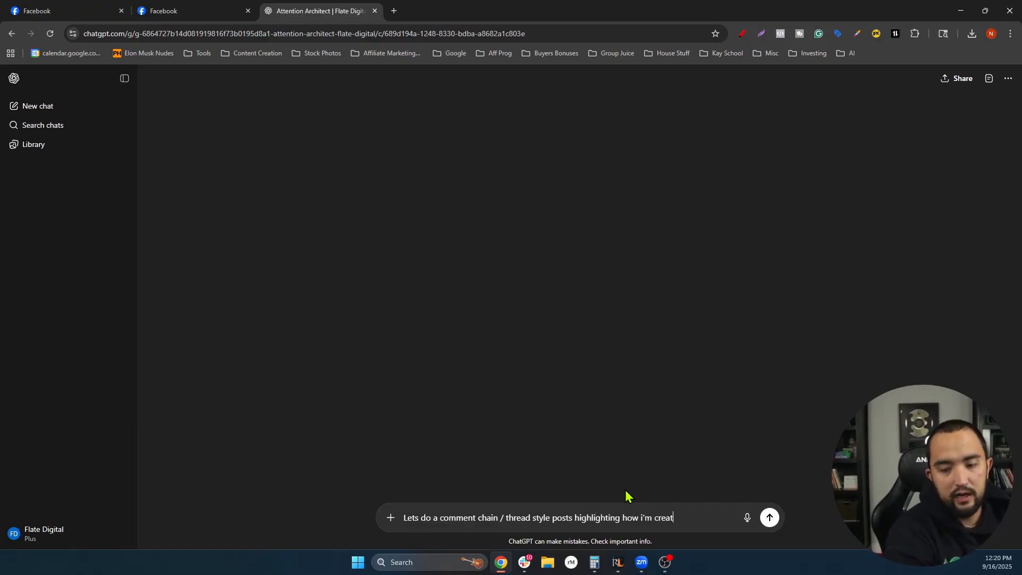
pyautogui.write('+ pe')
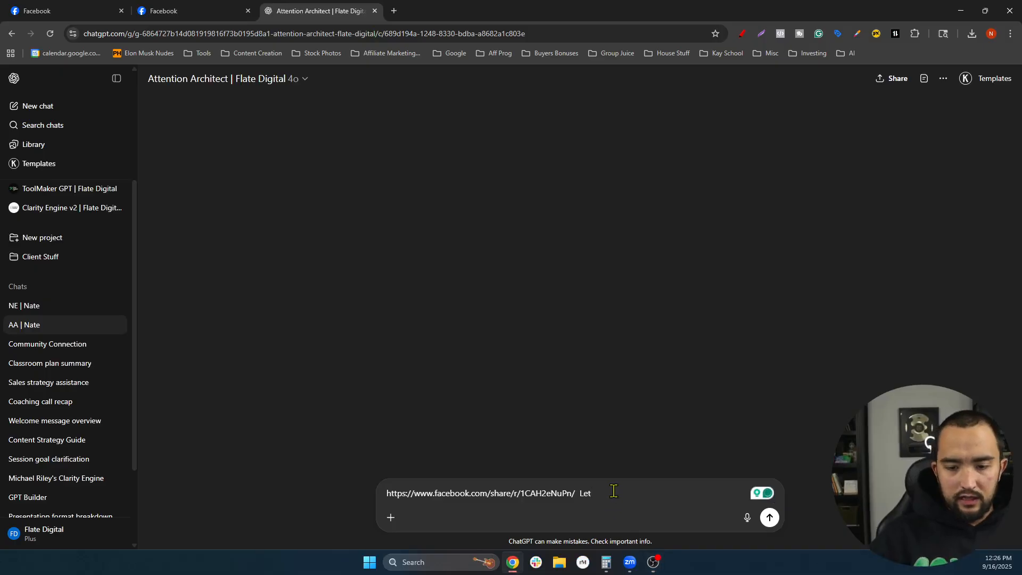
pyautogui.write('s quick')
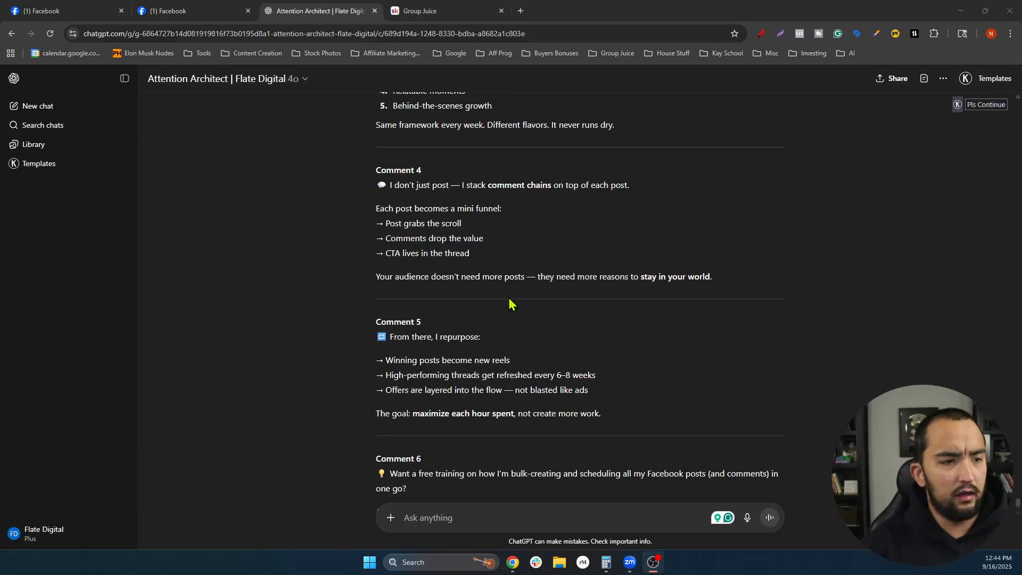
# - Review ChatGPT's revised link-free six-comment reply ending with the Skool group call to action
pyautogui.scroll(7, 513, 304)
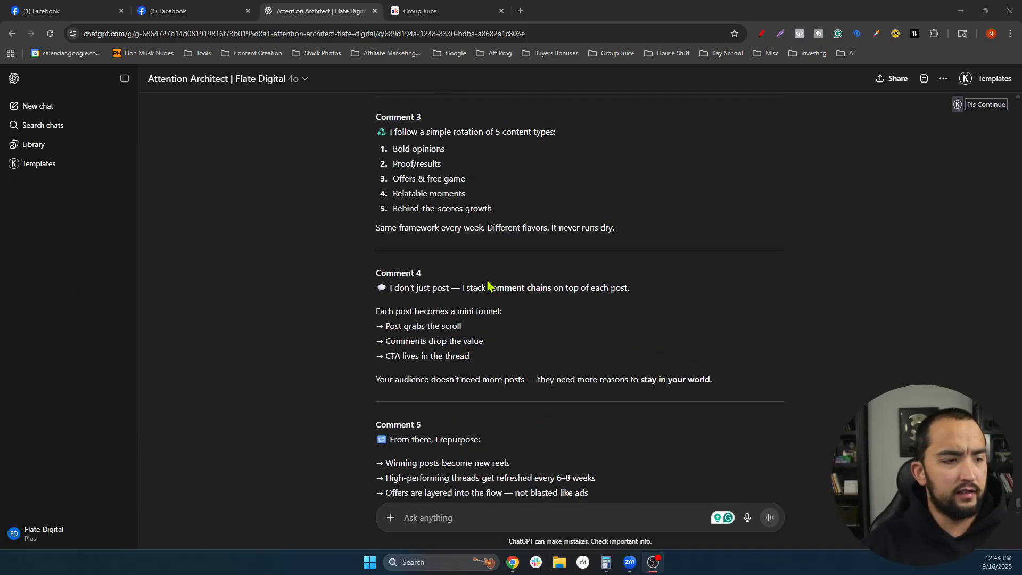
pyautogui.scroll(3, 564, 258)
pyautogui.scroll(-2, 533, 261)
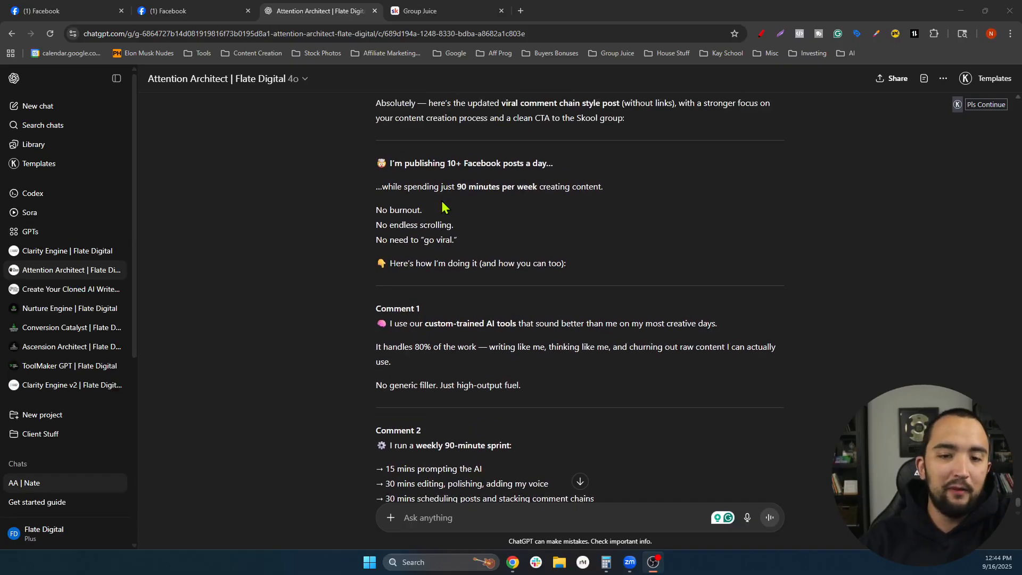
pyautogui.scroll(-1, 511, 206)
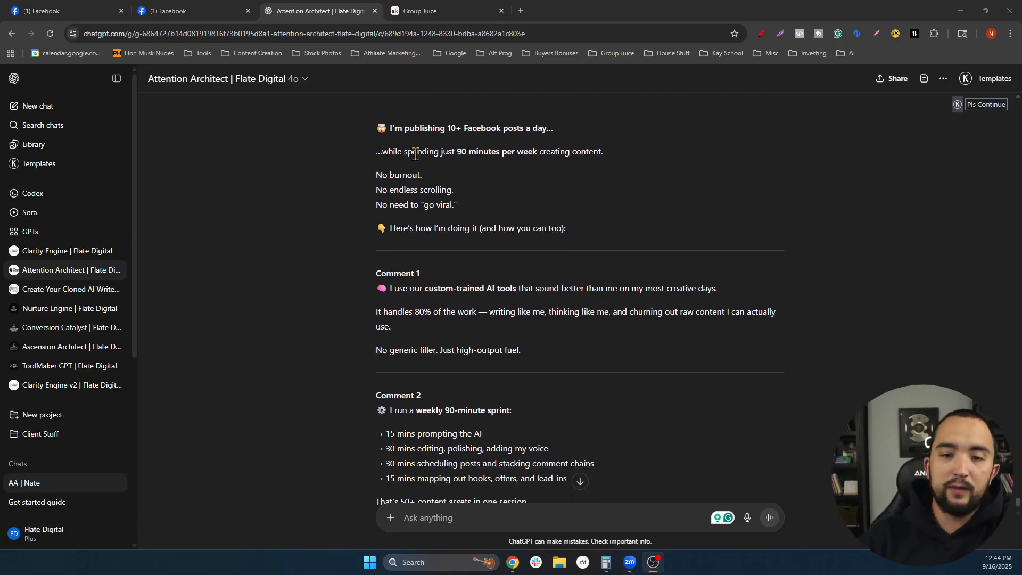
pyautogui.click(639, 160)
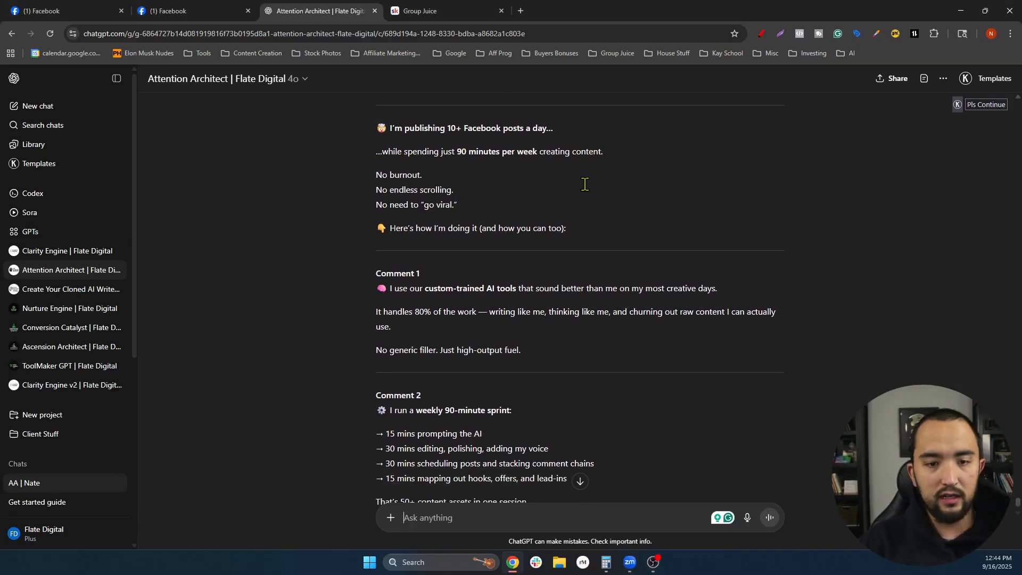
pyautogui.scroll(-2, 474, 166)
pyautogui.scroll(1, 486, 198)
pyautogui.scroll(-2, 482, 192)
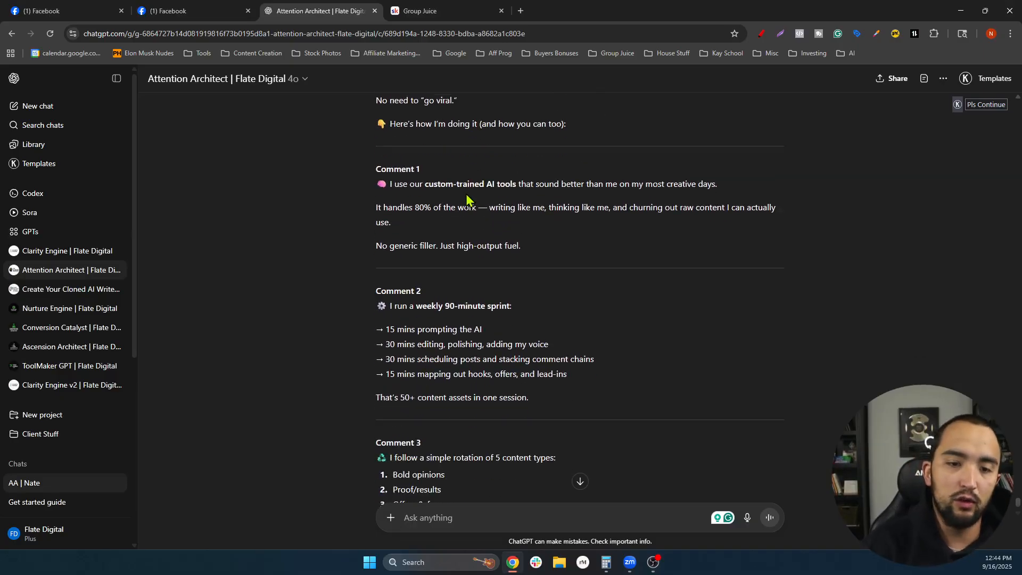
pyautogui.scroll(1, 502, 130)
pyautogui.scroll(-3, 506, 205)
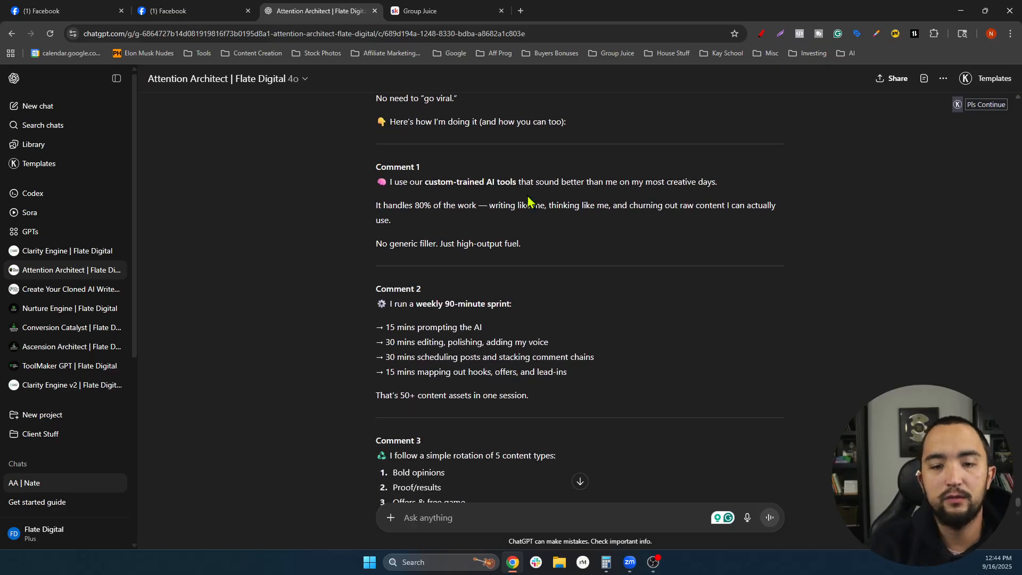
# - Finish reading the reply, zoom the page in, and go to the Group Juice community tab
pyautogui.scroll(-8, 442, 179)
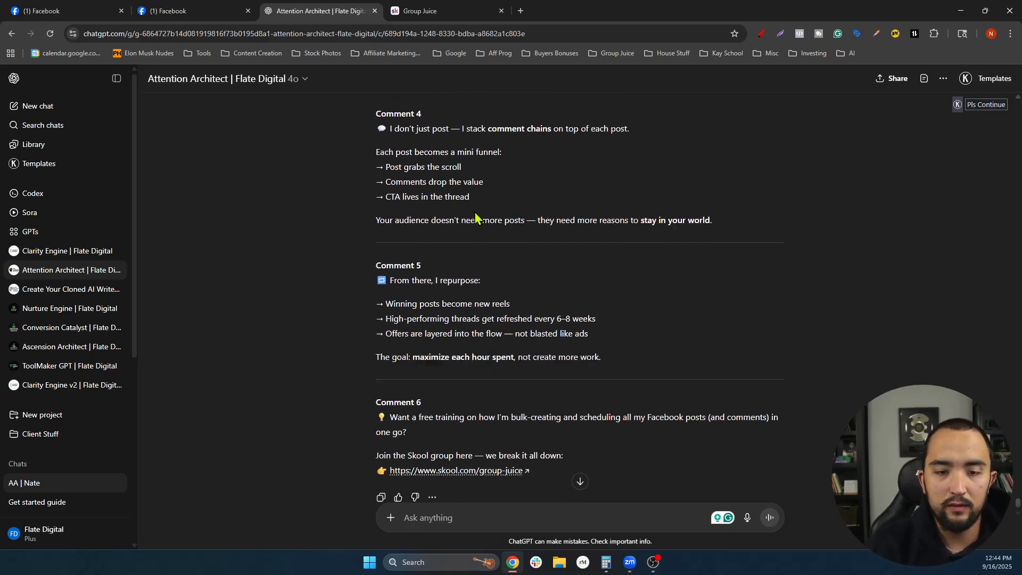
pyautogui.scroll(20, 479, 240)
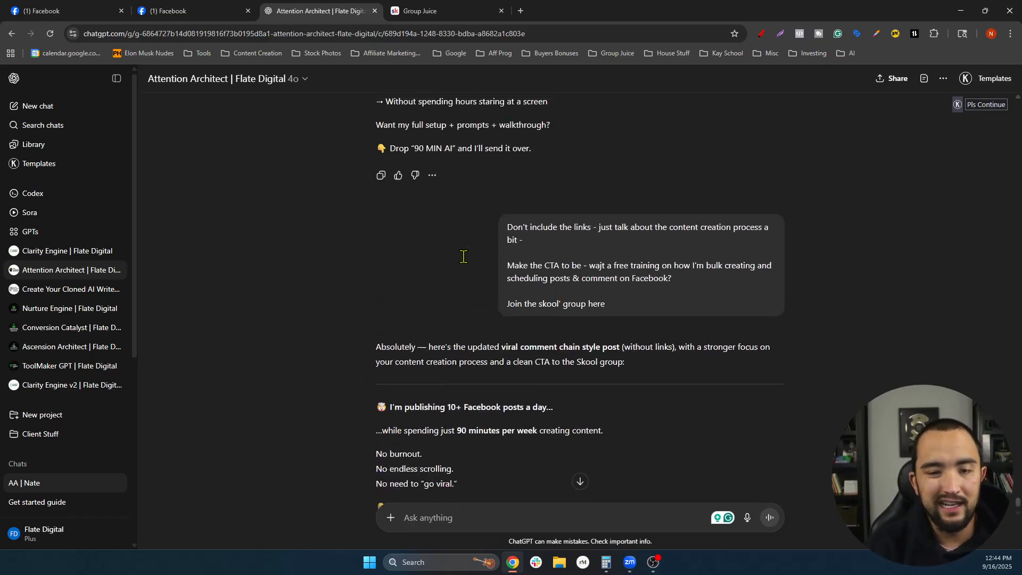
pyautogui.scroll(-4, 527, 256)
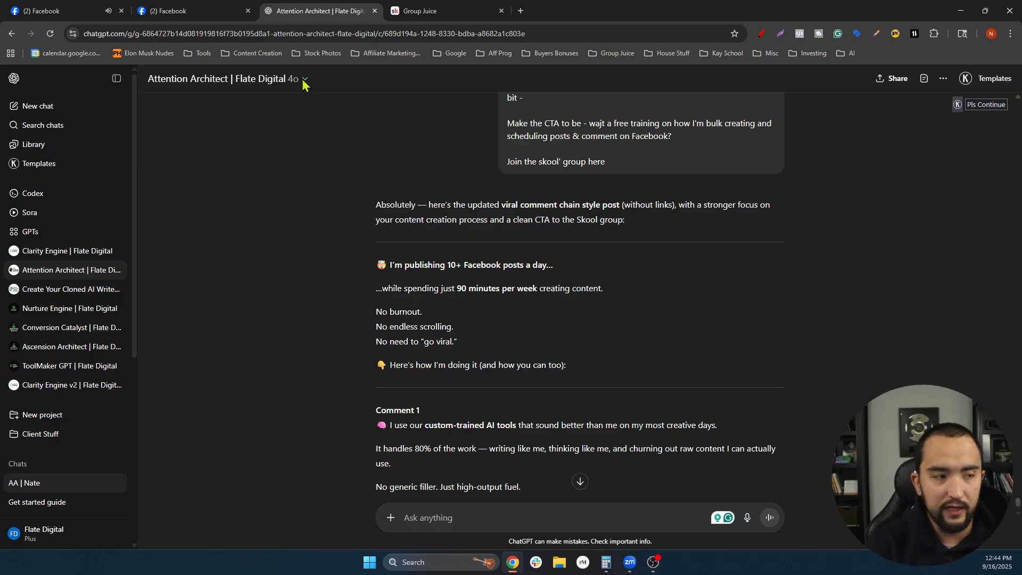
pyautogui.scroll(-1, 459, 287)
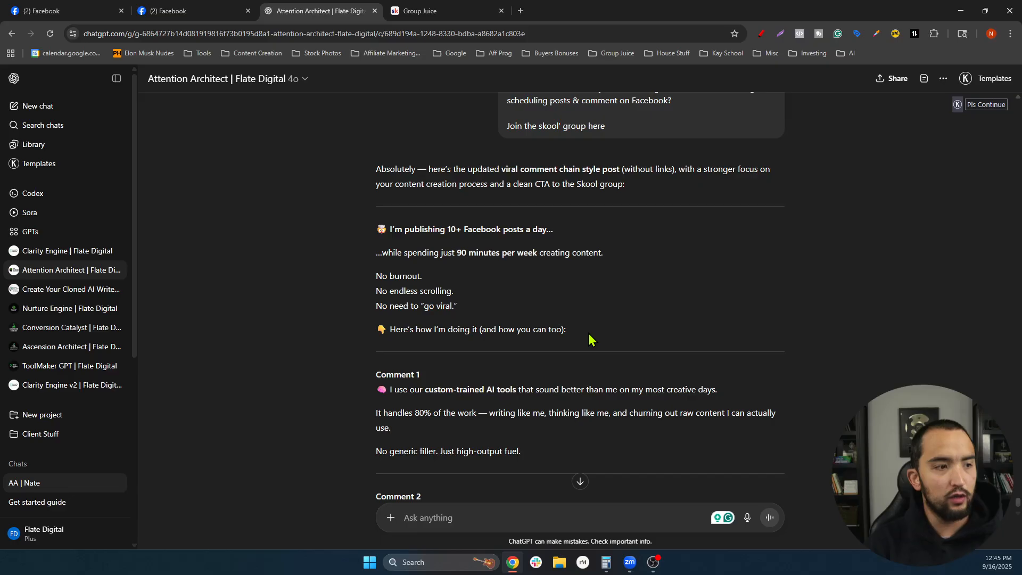
pyautogui.hotkey('ctrl', '+')
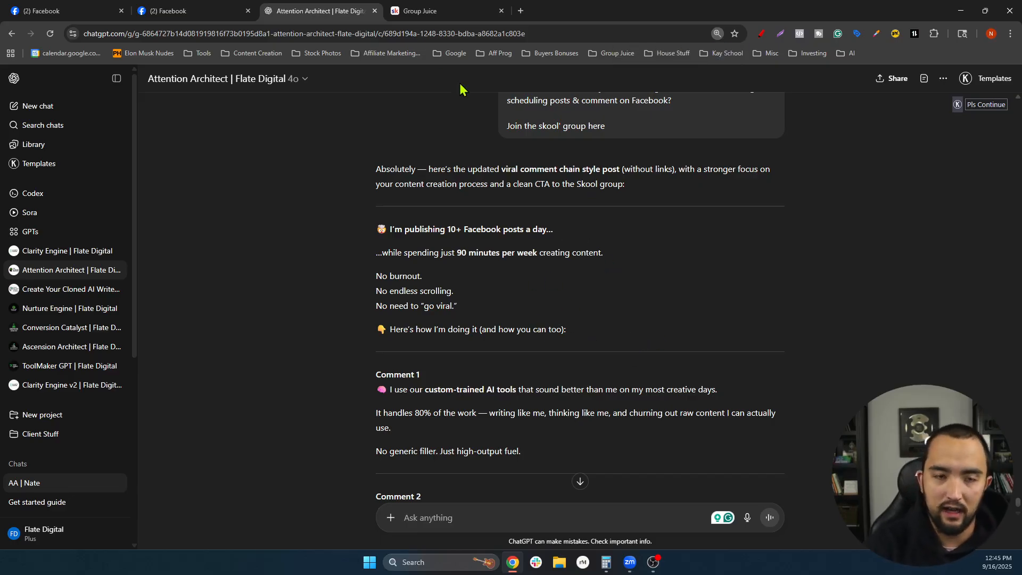
pyautogui.click(421, 10)
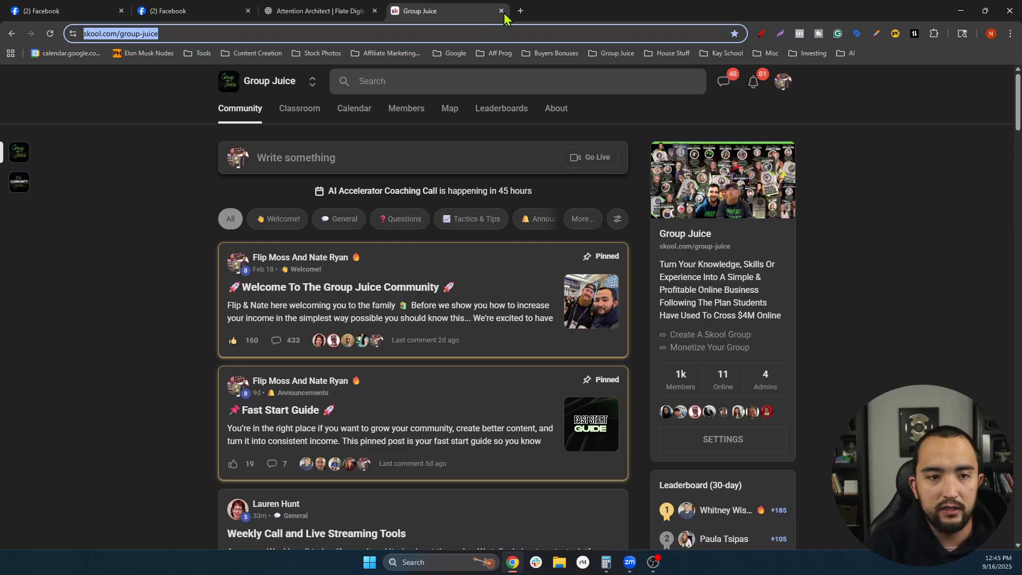
# - Open canva.com in a new tab from the bookmarks bar
pyautogui.click(521, 11)
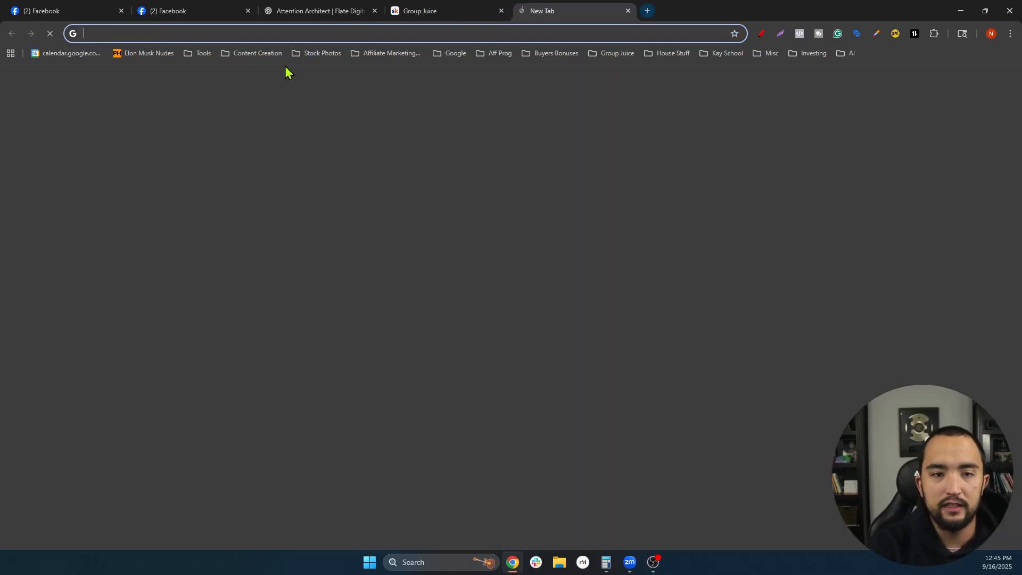
pyautogui.click(323, 53)
pyautogui.click(341, 74)
pyautogui.click(448, 11)
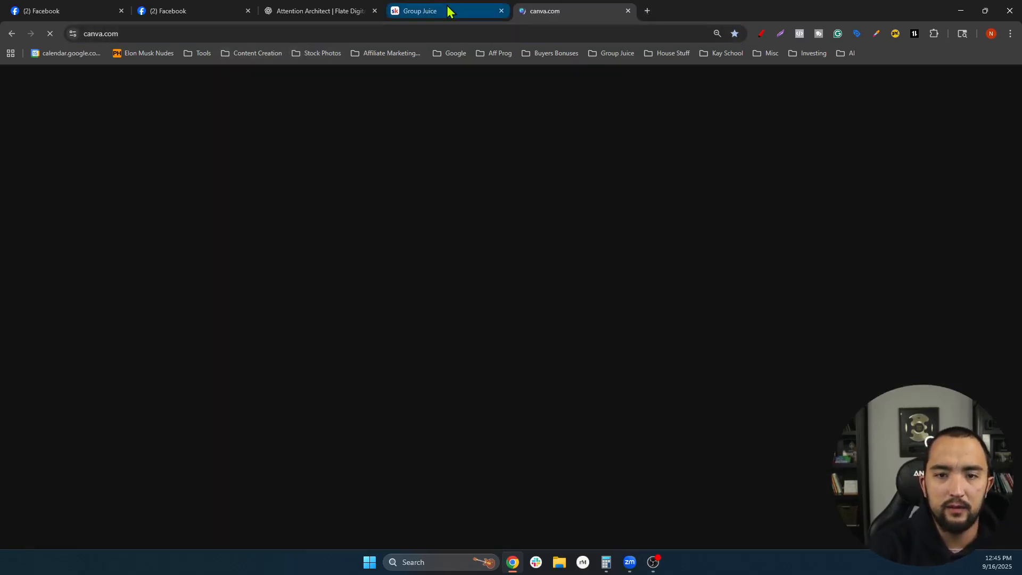
# - Copy the post's opening lines, from the 10+ Facebook posts hook to 'how you can too'
pyautogui.click(307, 11)
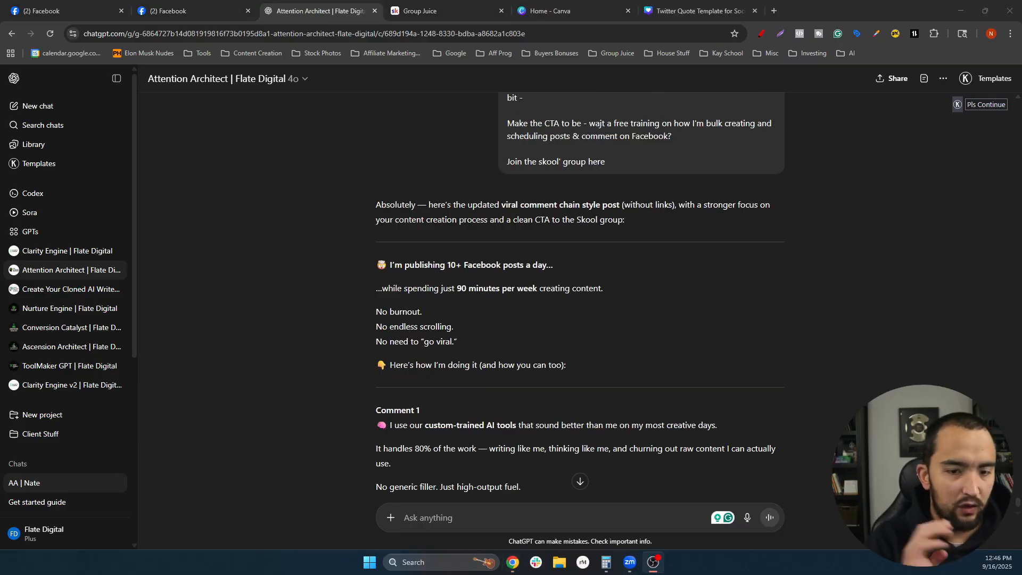
pyautogui.click(391, 260)
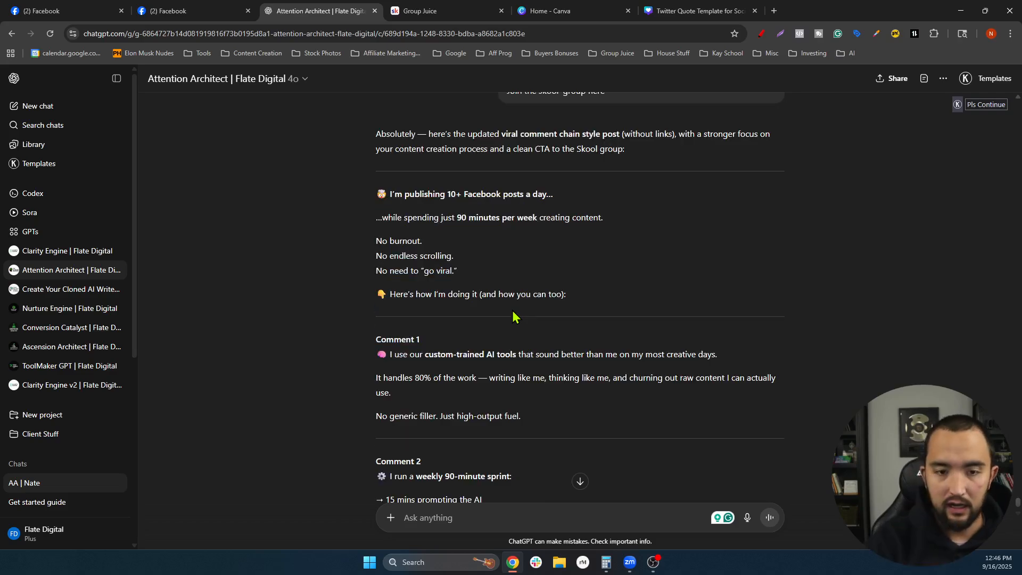
pyautogui.scroll(1, 563, 330)
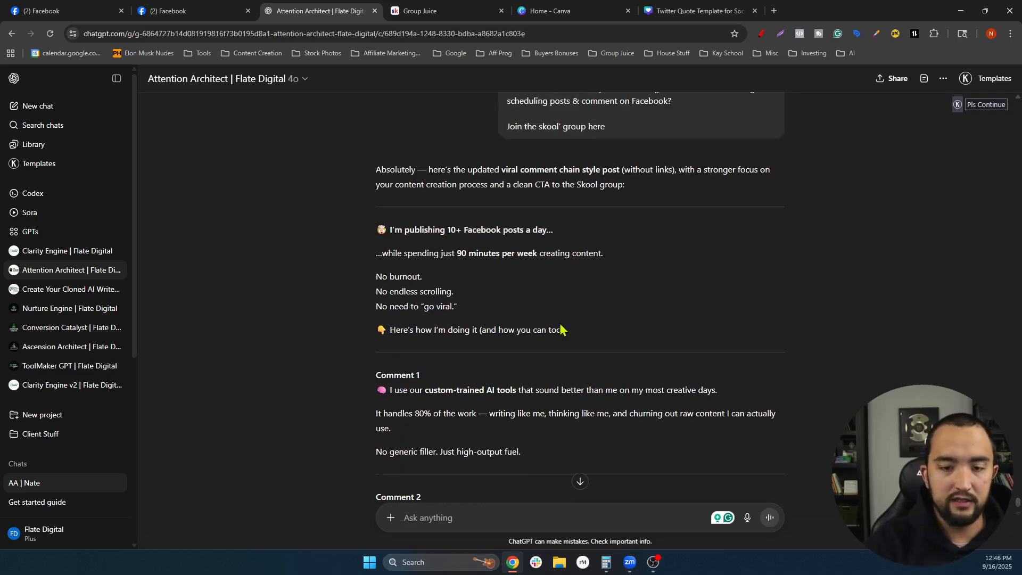
pyautogui.moveTo(565, 330); pyautogui.dragTo(390, 229)
pyautogui.hotkey('ctrl', 'c')
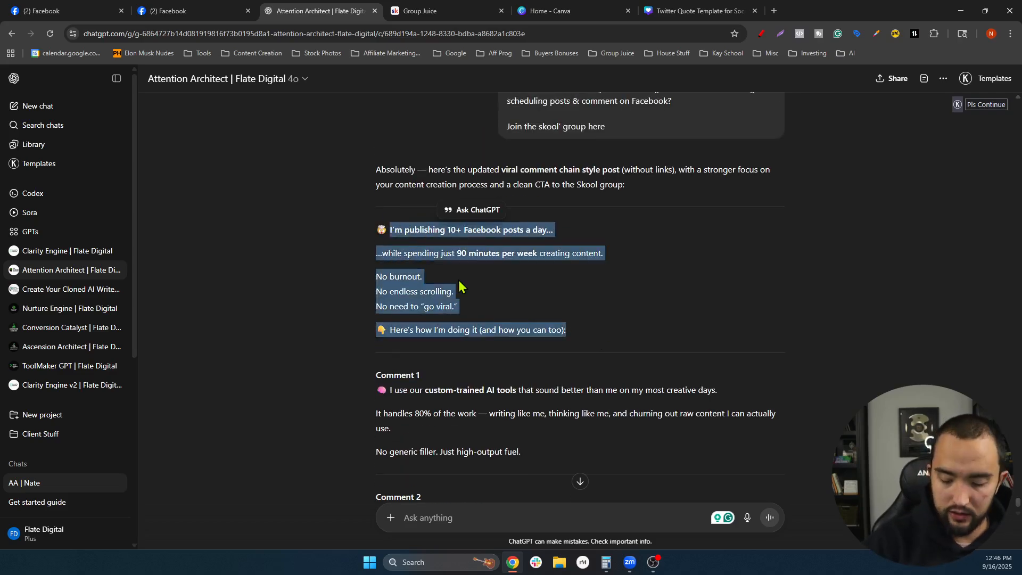
pyautogui.click(674, 11)
# - Replace the tweet card's quote with the copied hook and add blank lines between its lines
pyautogui.tripleClick(516, 323)
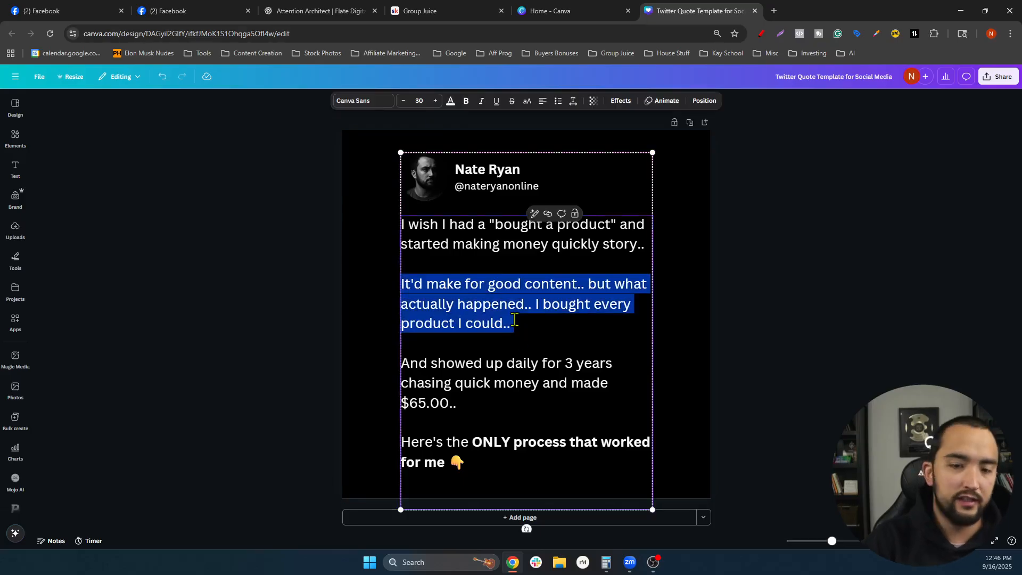
pyautogui.hotkey('ctrl', 'a')
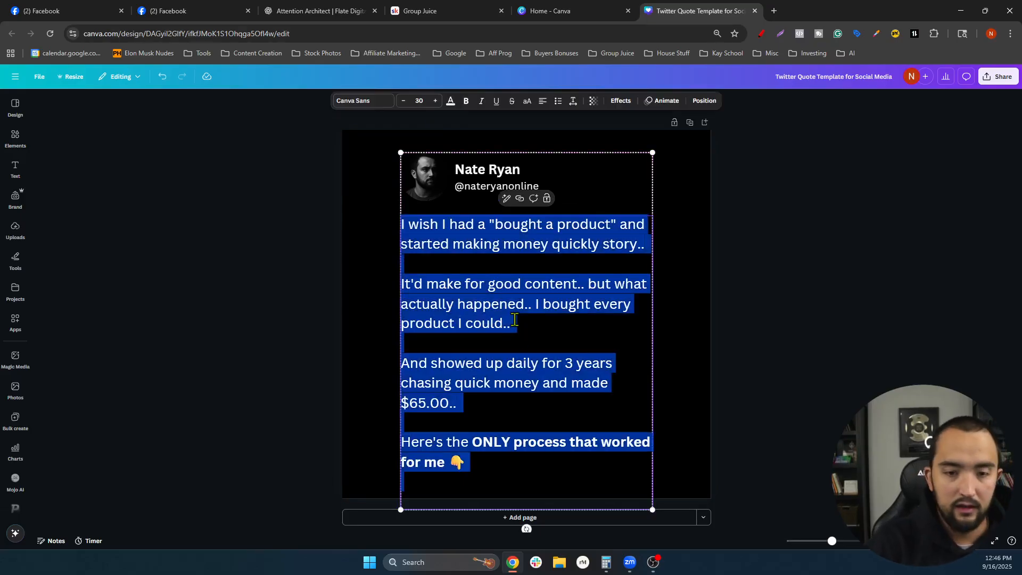
pyautogui.press('BackSpace')
pyautogui.hotkey('ctrl', 'v')
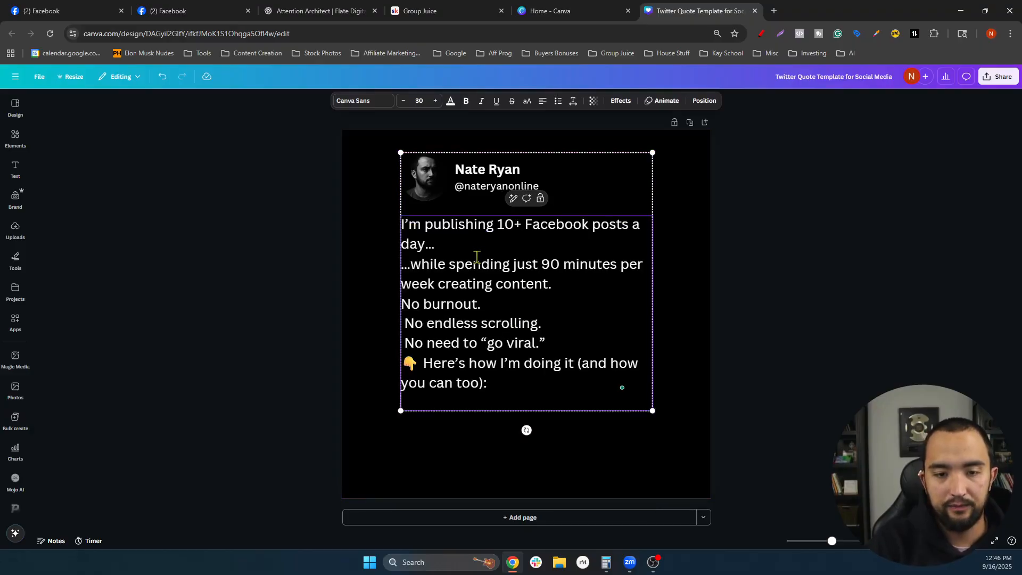
pyautogui.press('Return')
pyautogui.click(573, 299)
pyautogui.press('Return')
pyautogui.click(507, 341)
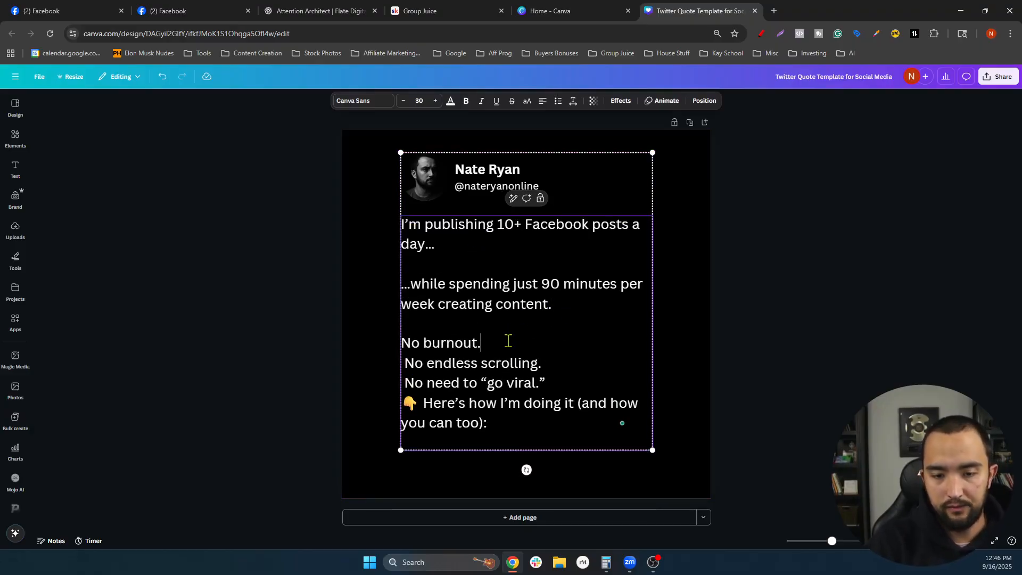
pyautogui.press('Return')
pyautogui.click(566, 383)
pyautogui.press('Return')
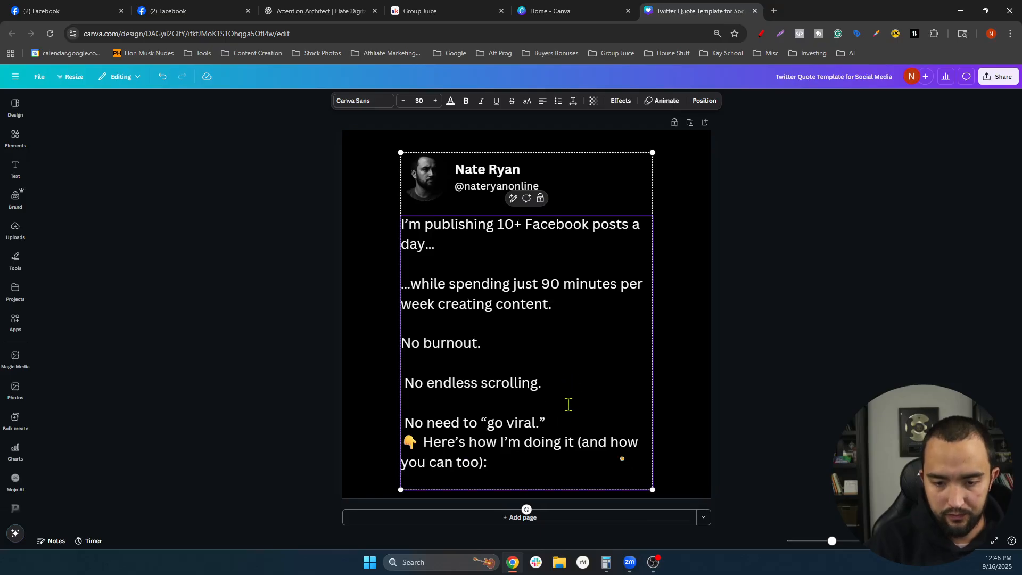
pyautogui.click(564, 426)
pyautogui.press('Return')
# - Rewrite the go-viral line as 'No brain fog on what to post.'
pyautogui.moveTo(575, 427); pyautogui.dragTo(477, 426)
pyautogui.press('BackSpace')
pyautogui.press('BackSpace')
pyautogui.press('BackSpace')
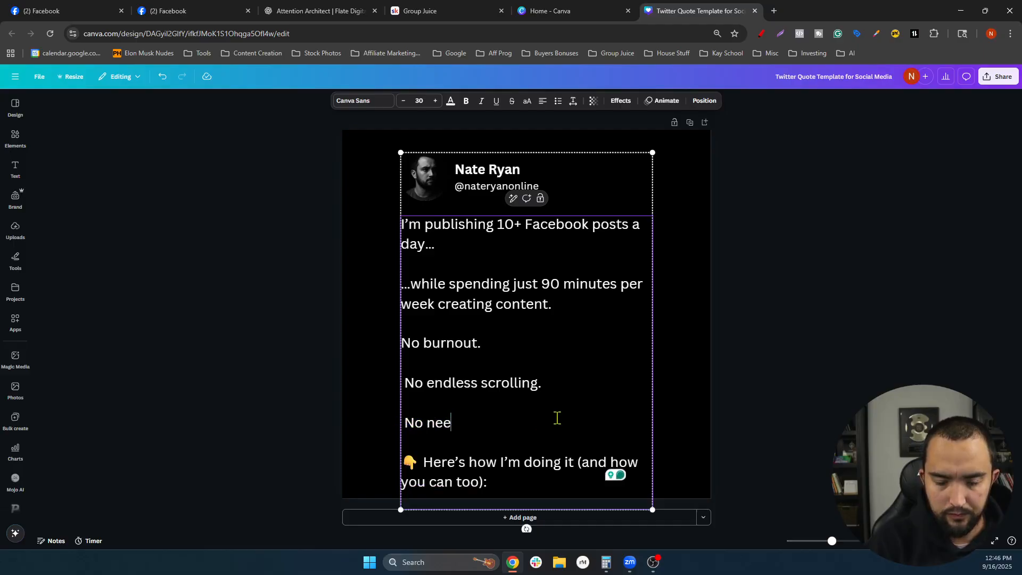
pyautogui.press('BackSpace')
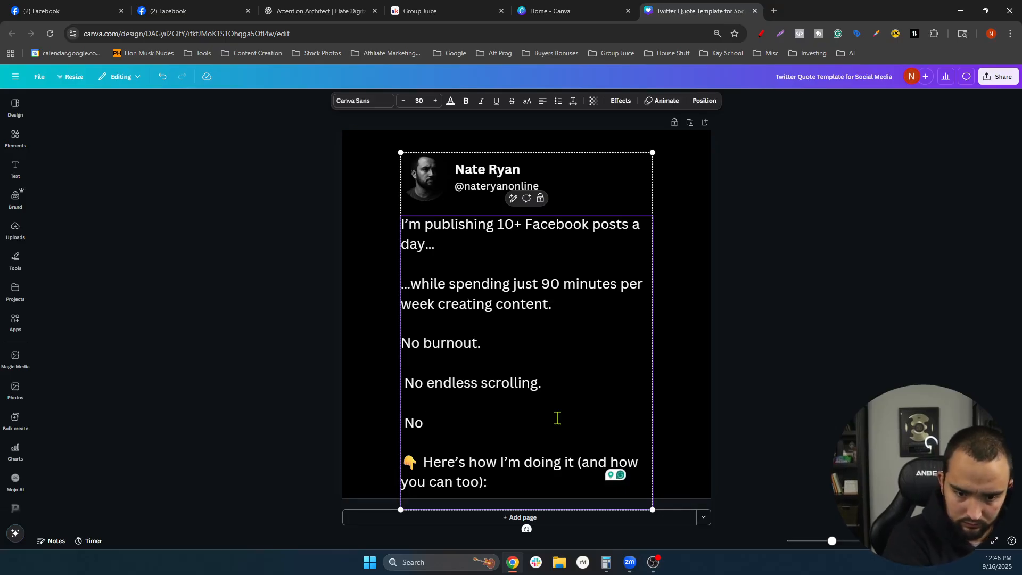
pyautogui.write('brain fog on w')
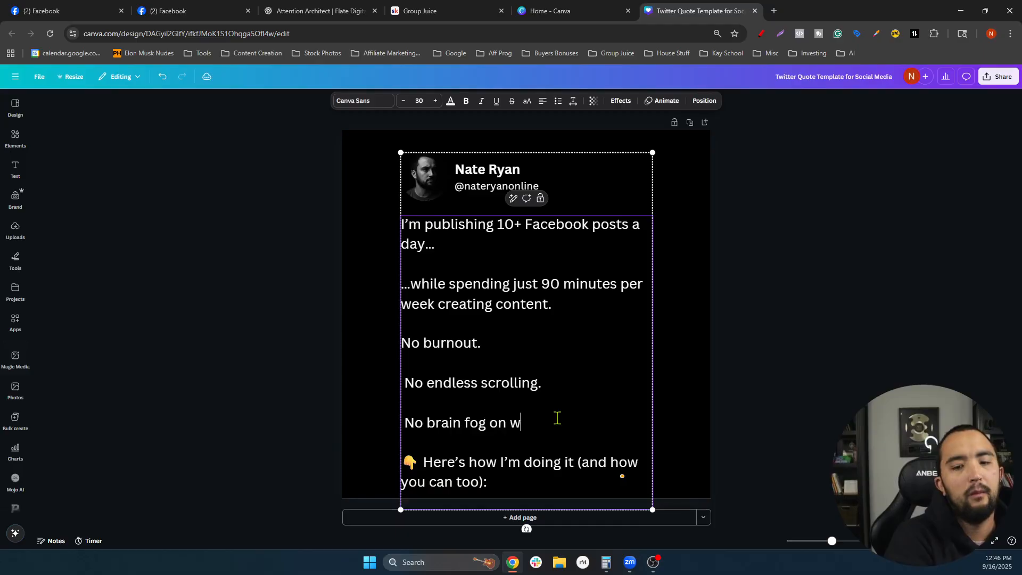
pyautogui.write('hat to post..')
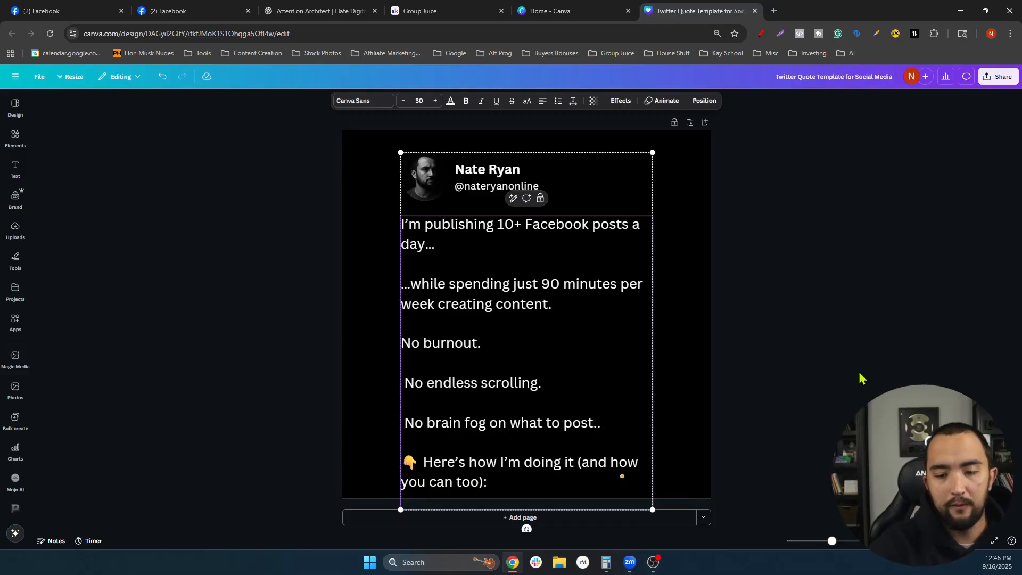
# - Shrink the tweet card slightly and centre it on the page
pyautogui.click(861, 375)
pyautogui.click(559, 421)
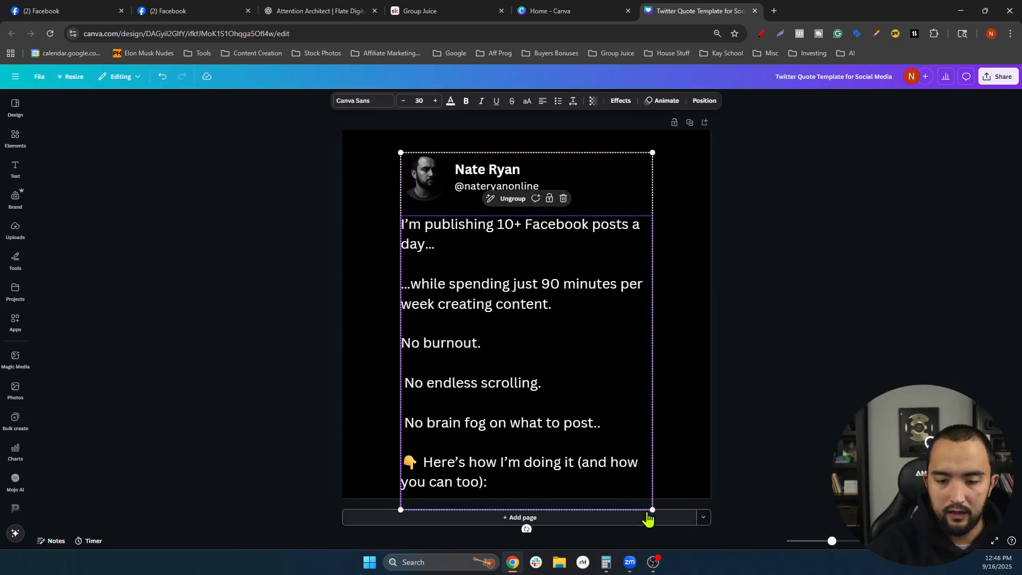
pyautogui.moveTo(652, 508); pyautogui.dragTo(628, 370)
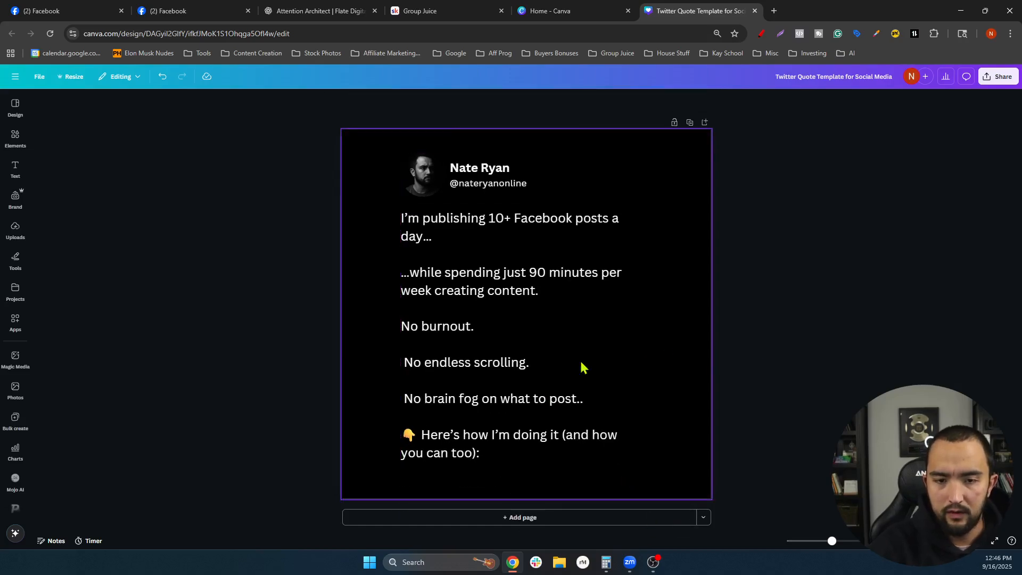
pyautogui.moveTo(518, 352); pyautogui.dragTo(529, 354)
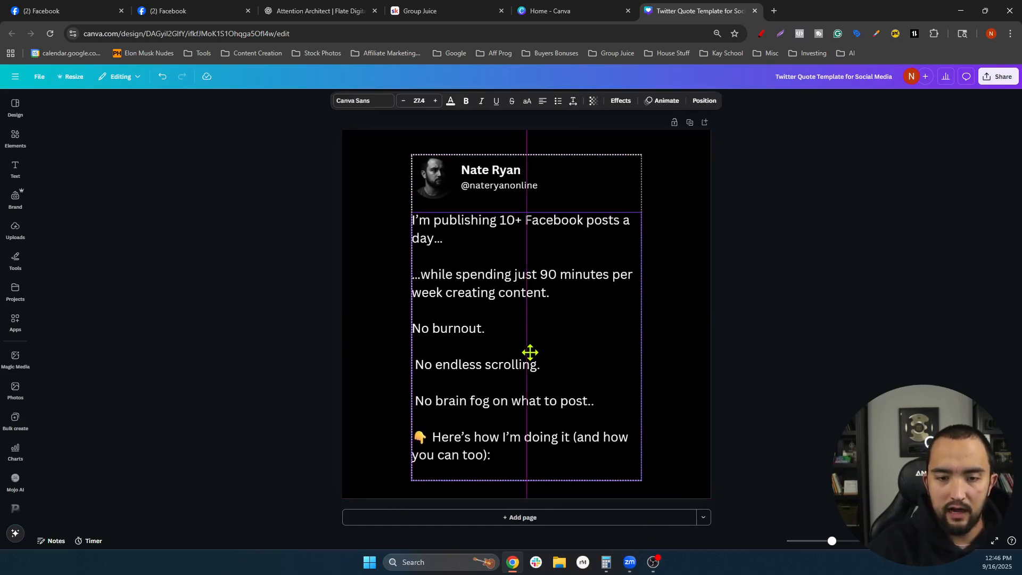
pyautogui.click(785, 322)
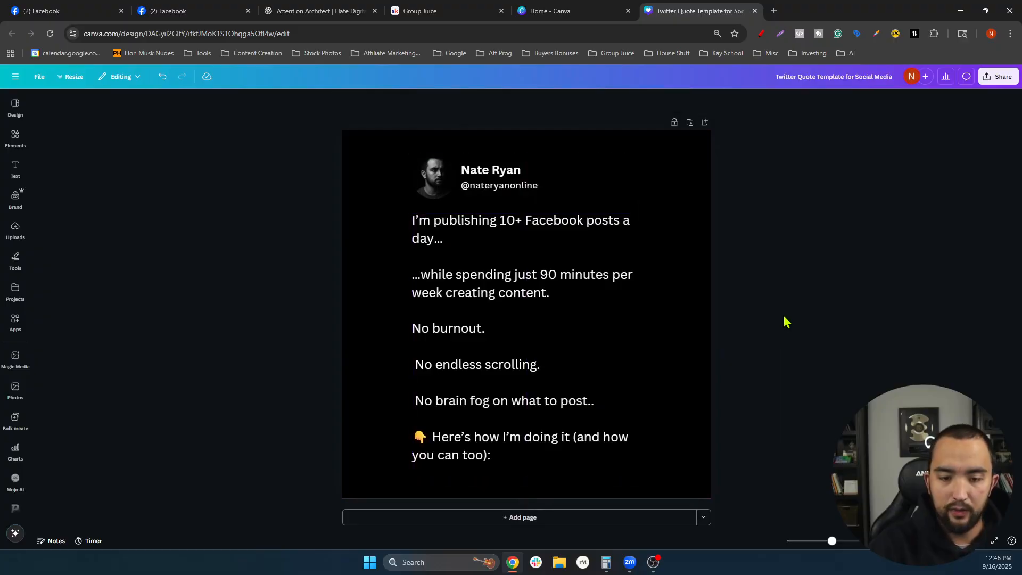
# - Export the design as 'Twitter Quote Template for Social Media (2).png' through Share > Download
pyautogui.click(992, 77)
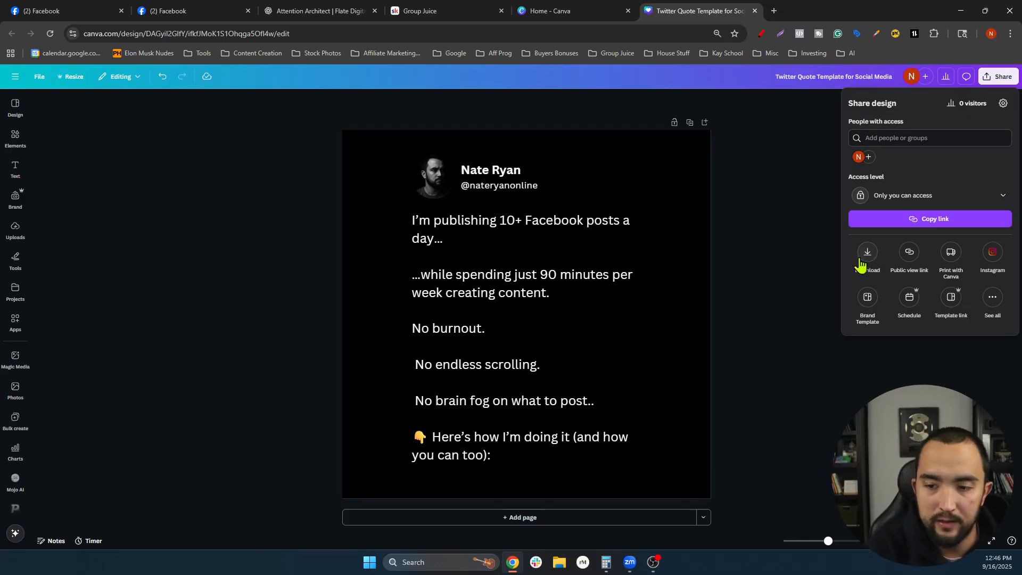
pyautogui.click(869, 251)
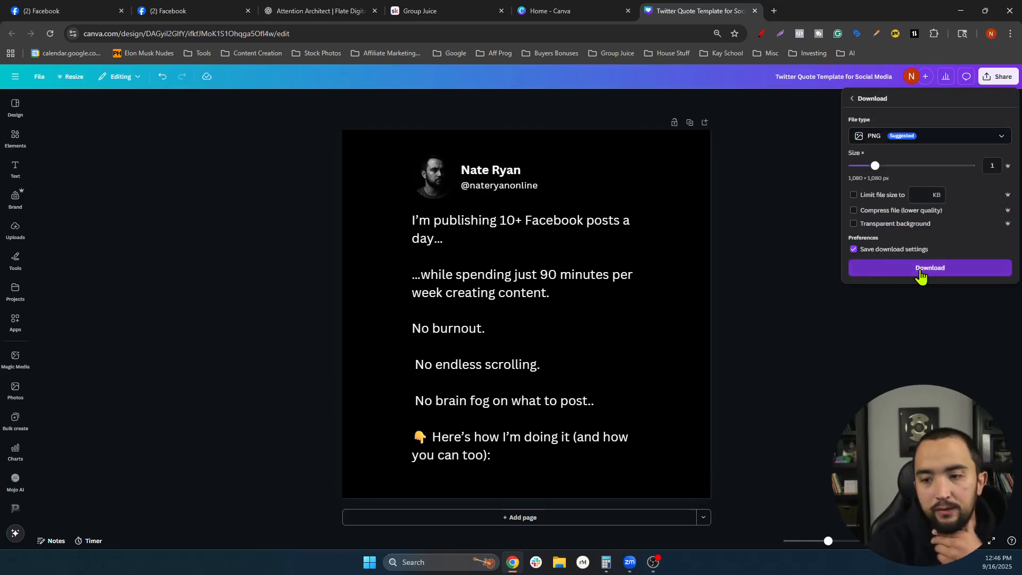
pyautogui.click(920, 270)
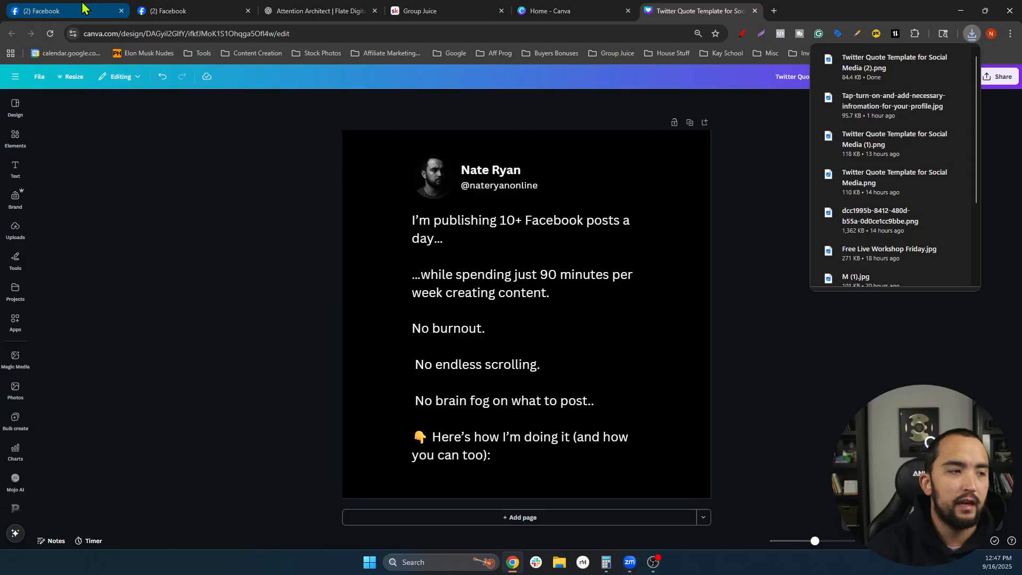
pyautogui.click(64, 11)
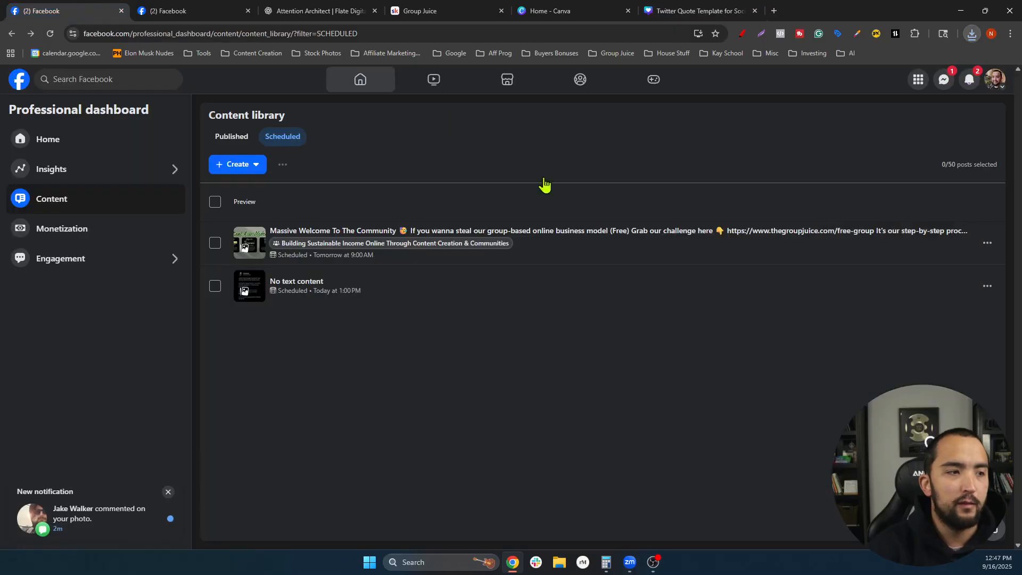
# - Create a new post and attach 'Twitter Quote Template for Social Media (2)' from Downloads
pyautogui.click(248, 166)
pyautogui.click(258, 198)
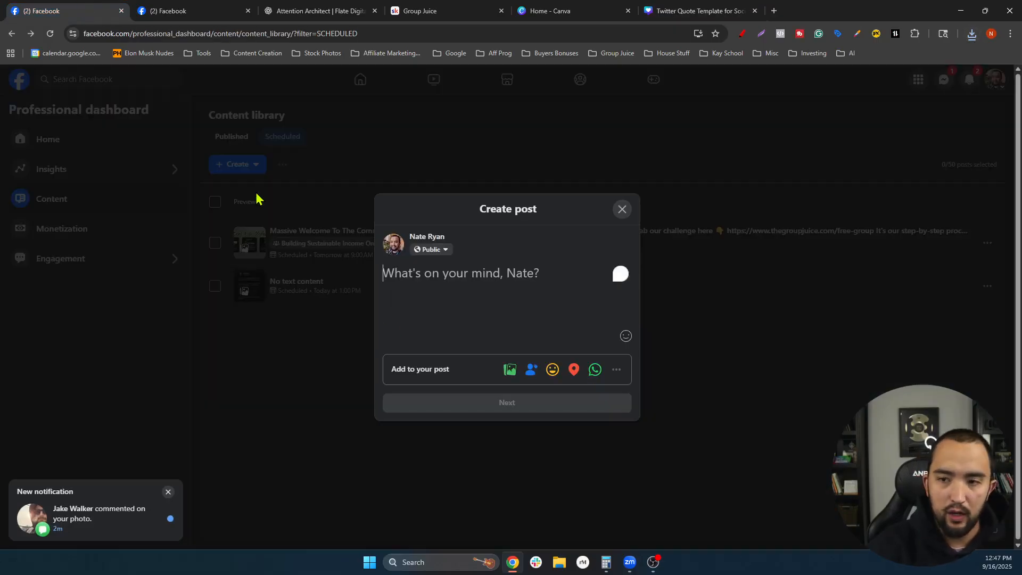
pyautogui.click(514, 376)
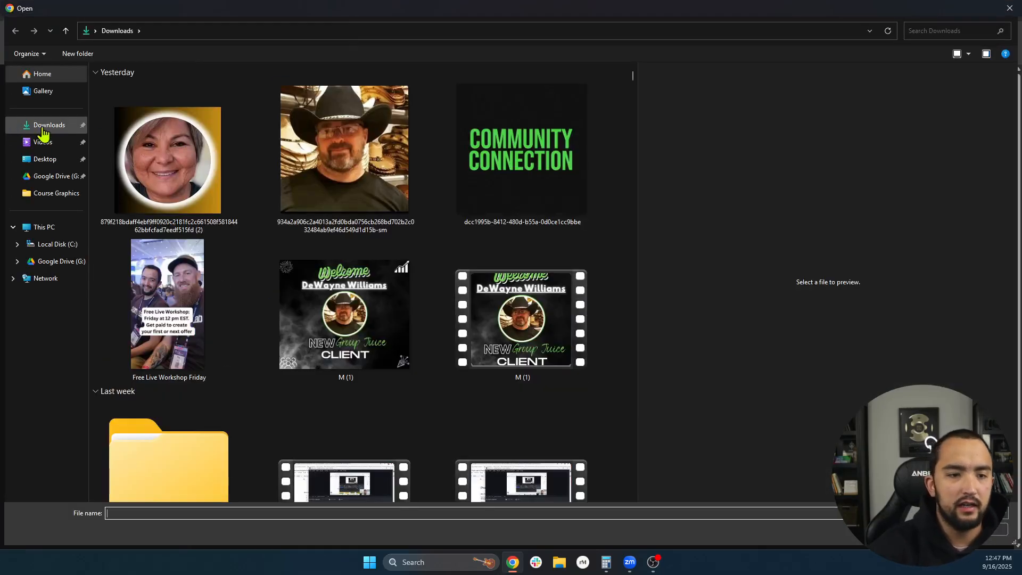
pyautogui.click(49, 128)
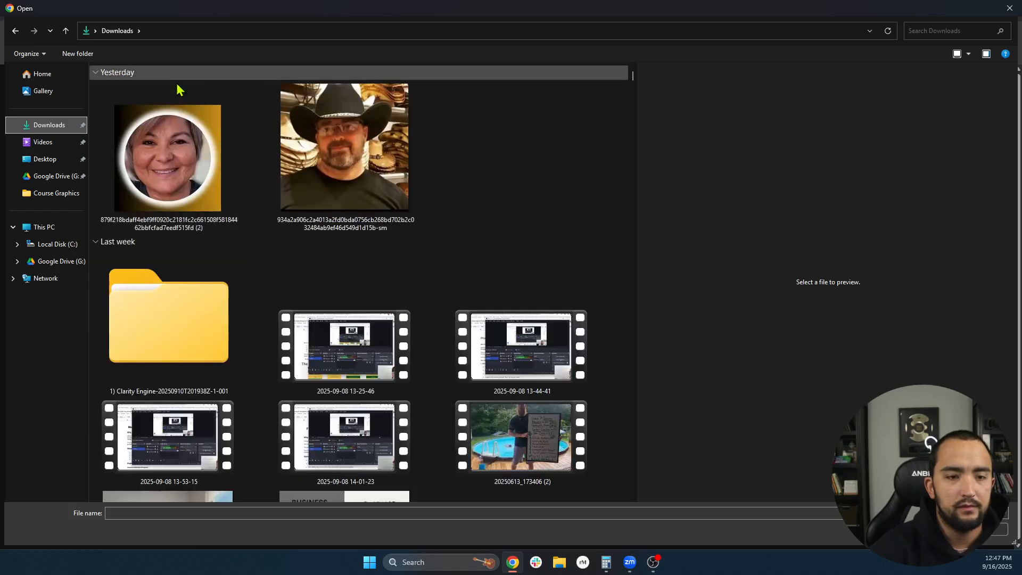
pyautogui.click(44, 142)
pyautogui.click(38, 131)
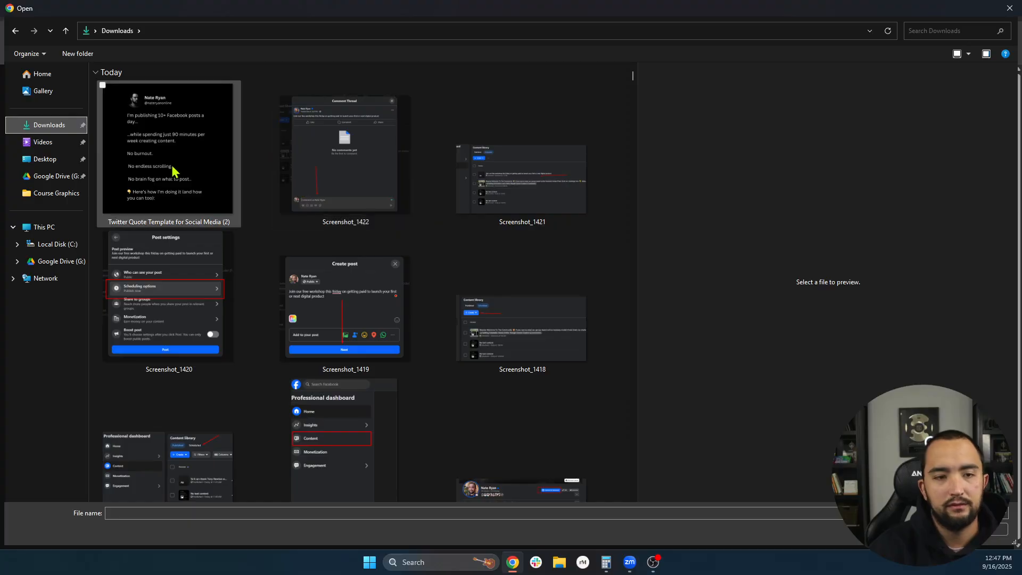
pyautogui.doubleClick(172, 170)
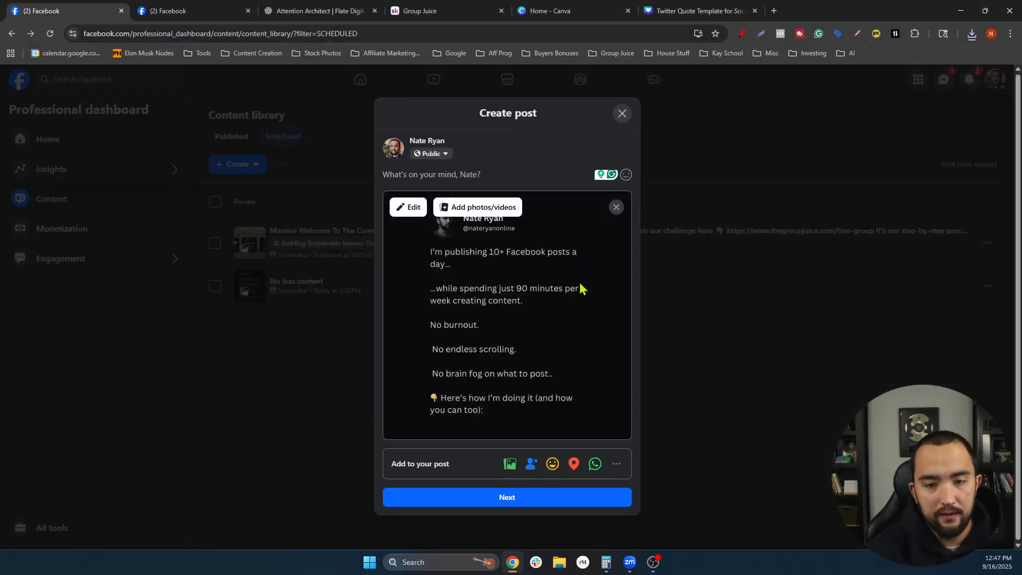
# - Schedule the image post for Sep 17, 2025 at 7:00 AM
pyautogui.click(517, 501)
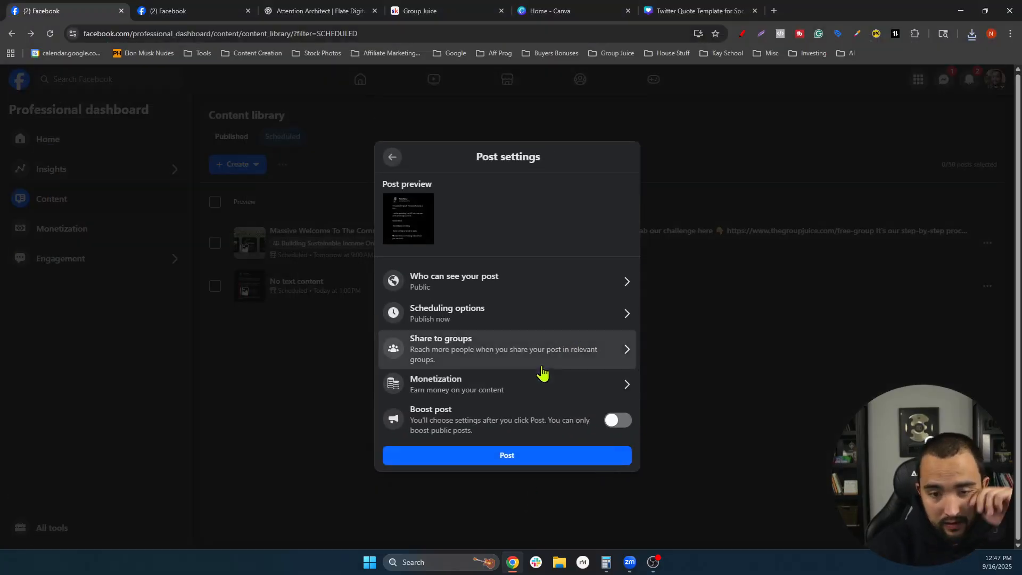
pyautogui.click(538, 326)
pyautogui.click(490, 295)
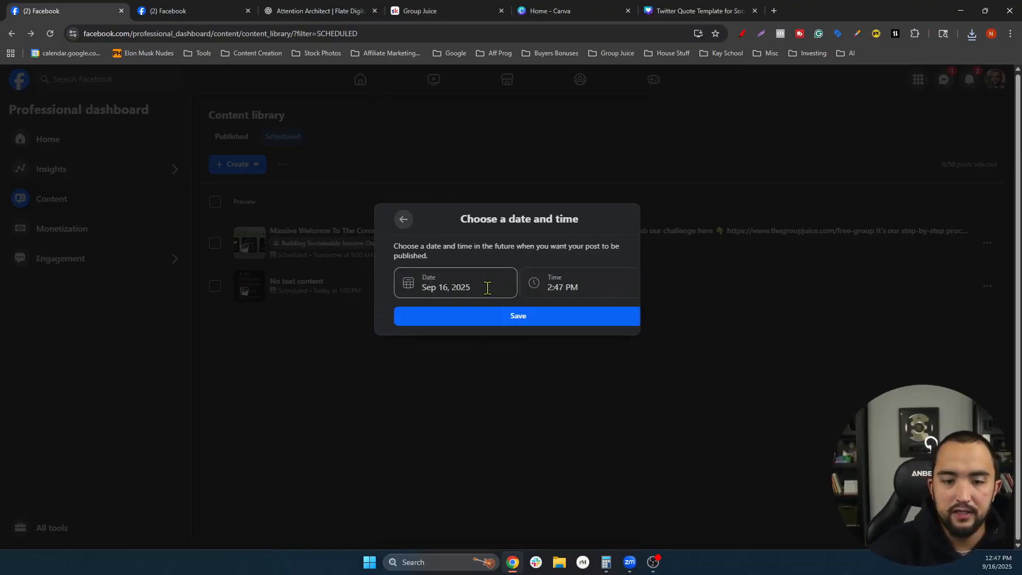
pyautogui.click(440, 282)
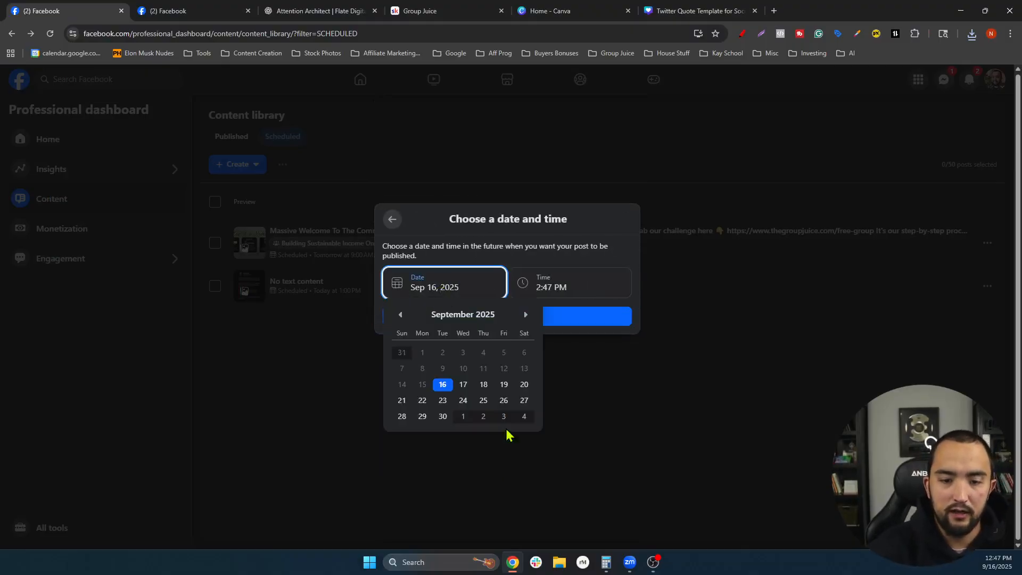
pyautogui.click(465, 387)
pyautogui.click(567, 290)
pyautogui.scroll(-4, 575, 373)
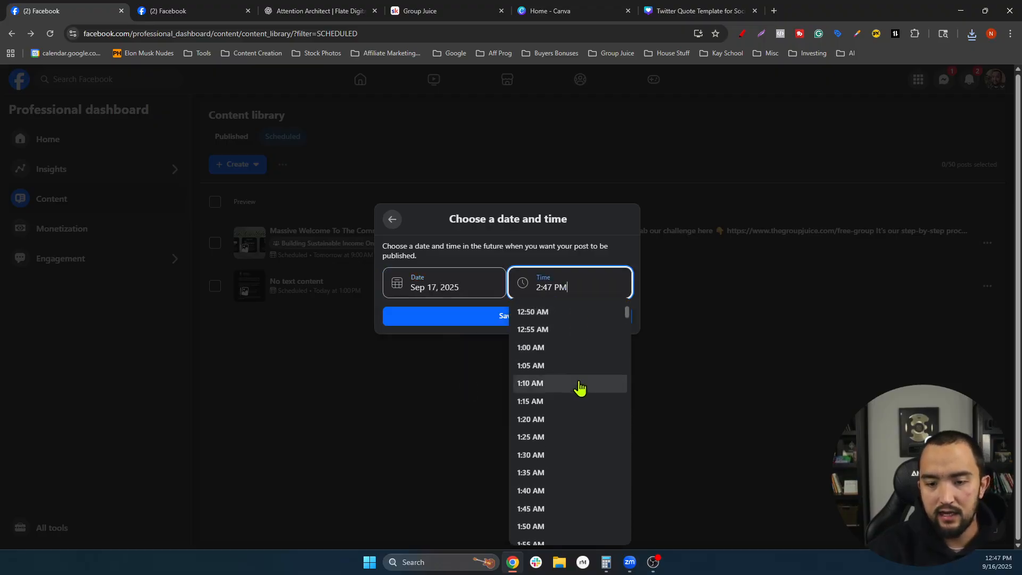
pyautogui.scroll(-10, 560, 385)
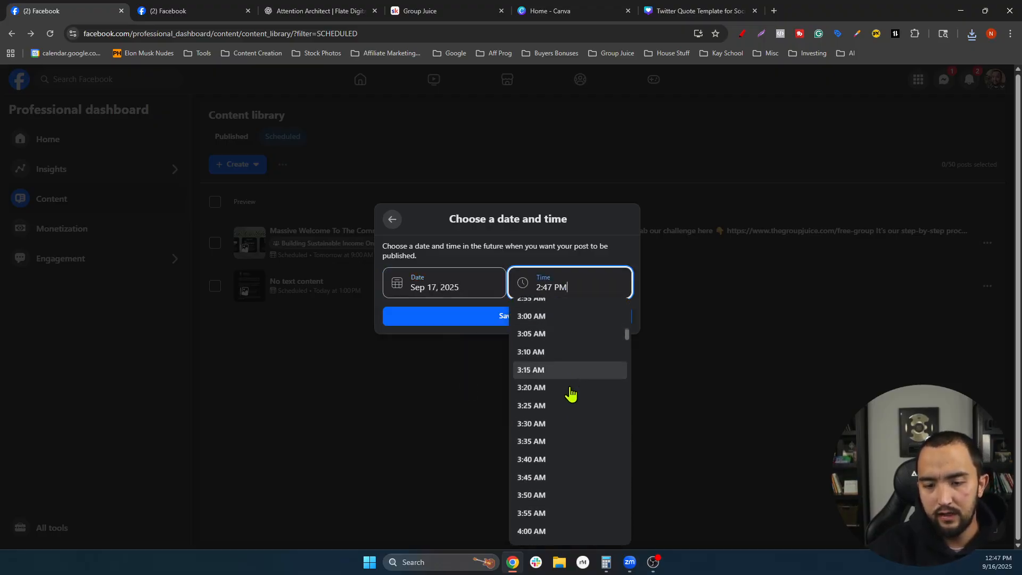
pyautogui.scroll(-8, 572, 395)
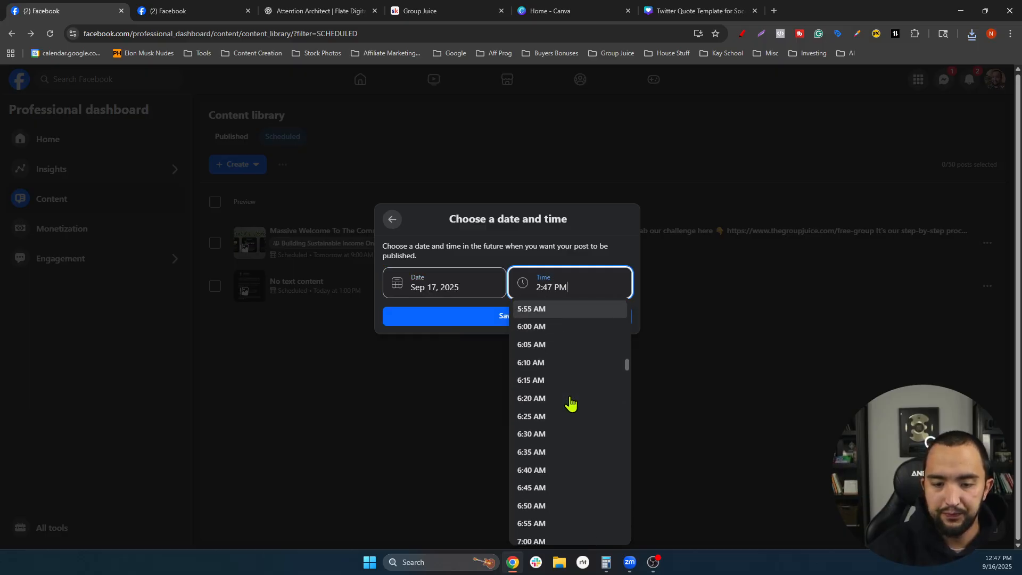
pyautogui.scroll(-2, 559, 442)
pyautogui.click(541, 467)
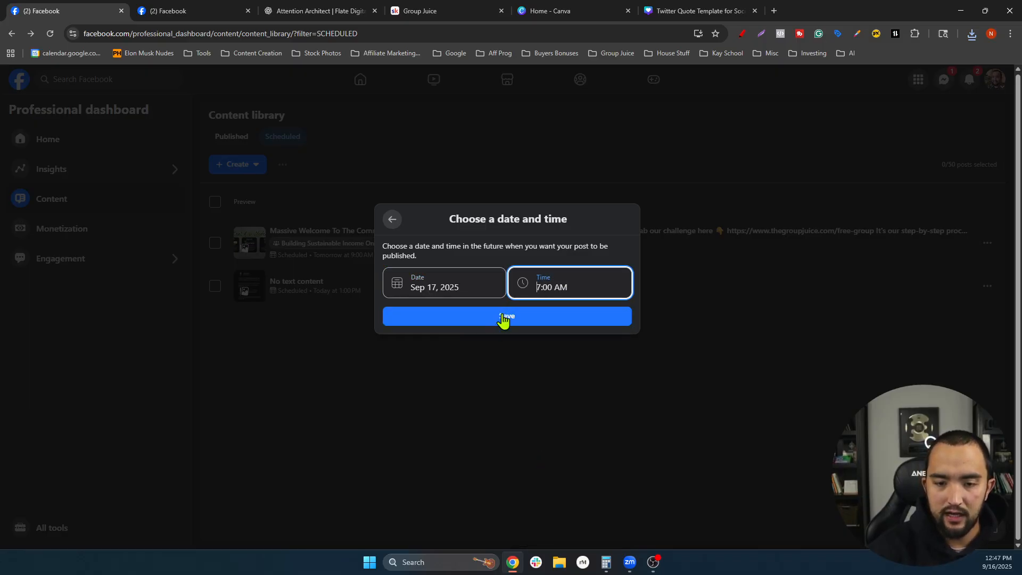
pyautogui.click(504, 319)
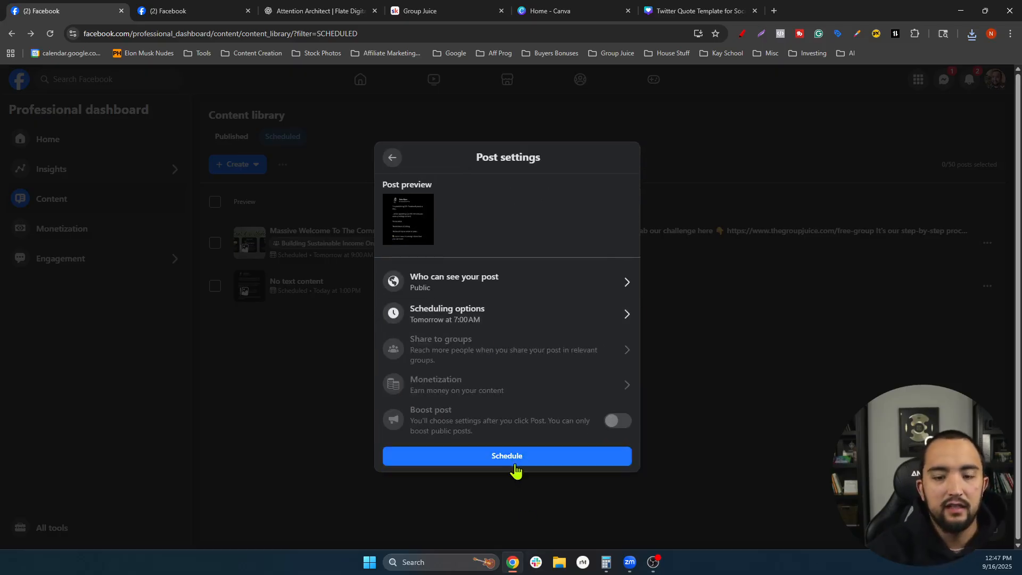
pyautogui.click(515, 461)
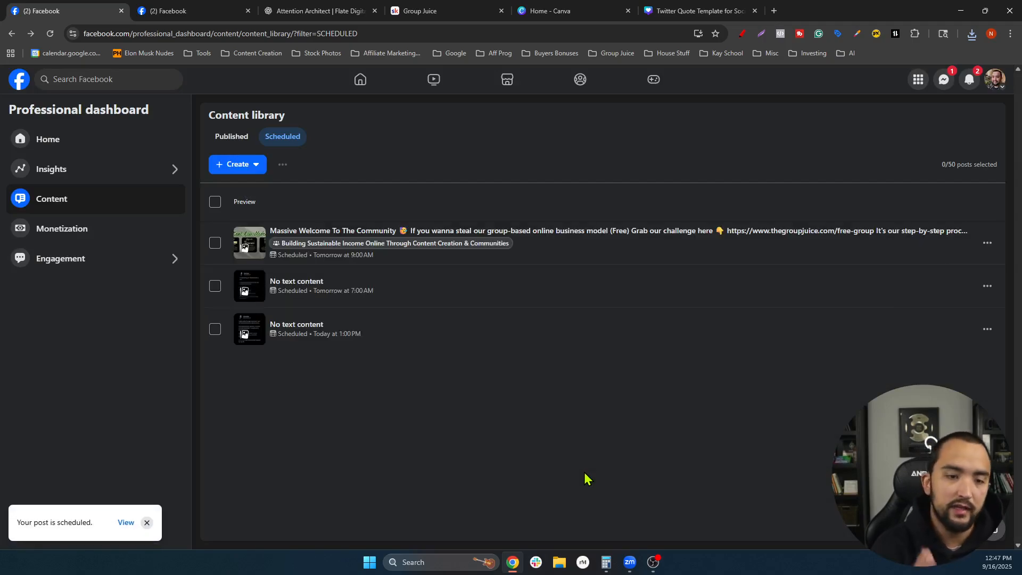
# - Open the scheduled post's comment thread and copy Comment 1 from the ChatGPT chain
pyautogui.click(366, 293)
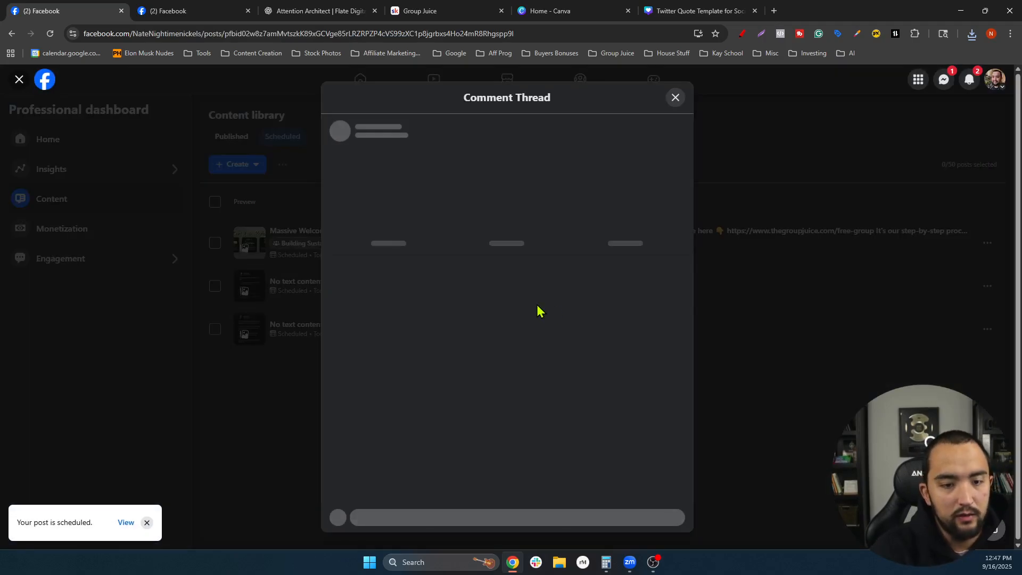
pyautogui.scroll(-2, 521, 311)
pyautogui.scroll(2, 594, 338)
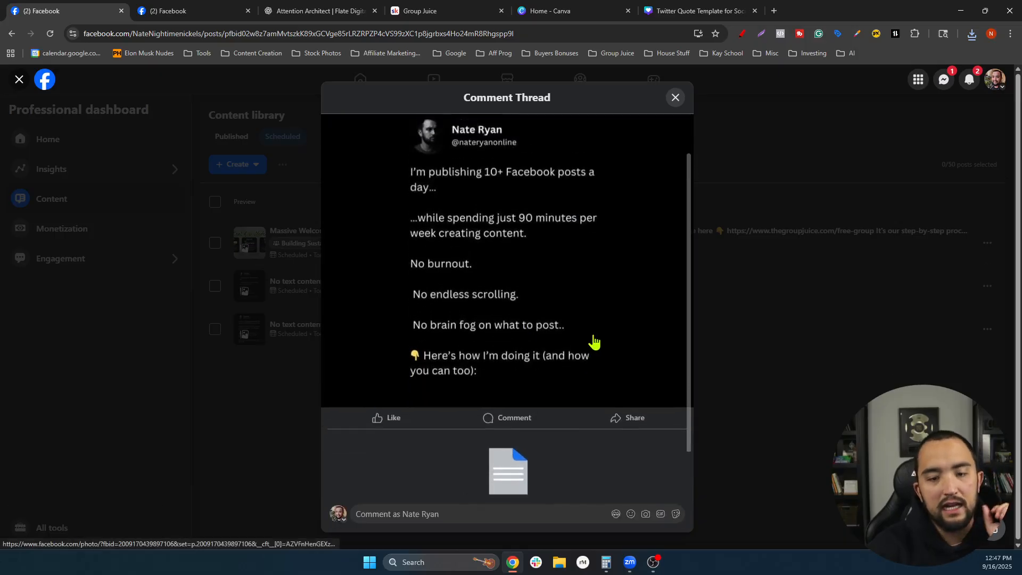
pyautogui.scroll(-1, 583, 323)
pyautogui.click(321, 12)
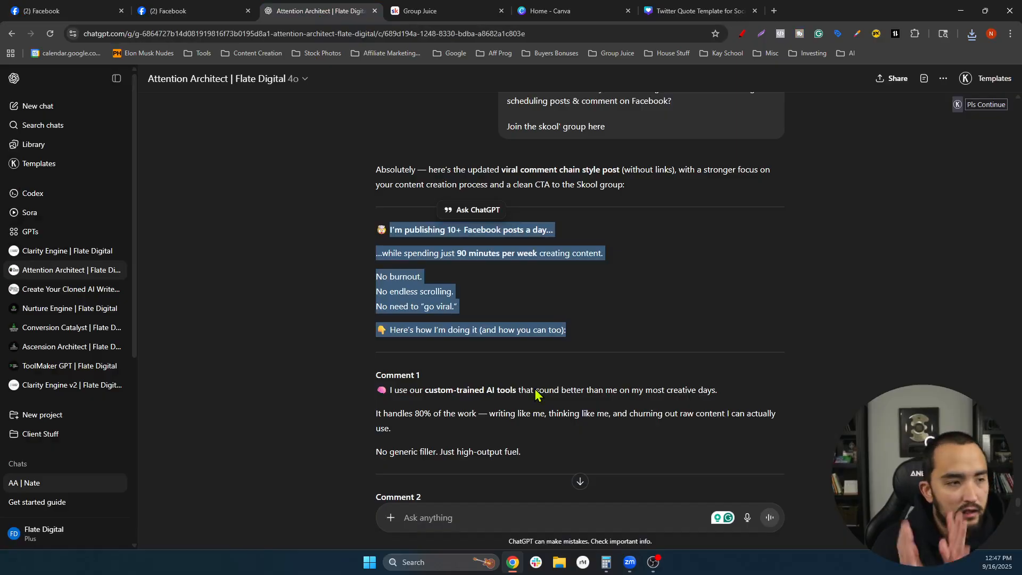
pyautogui.click(489, 403)
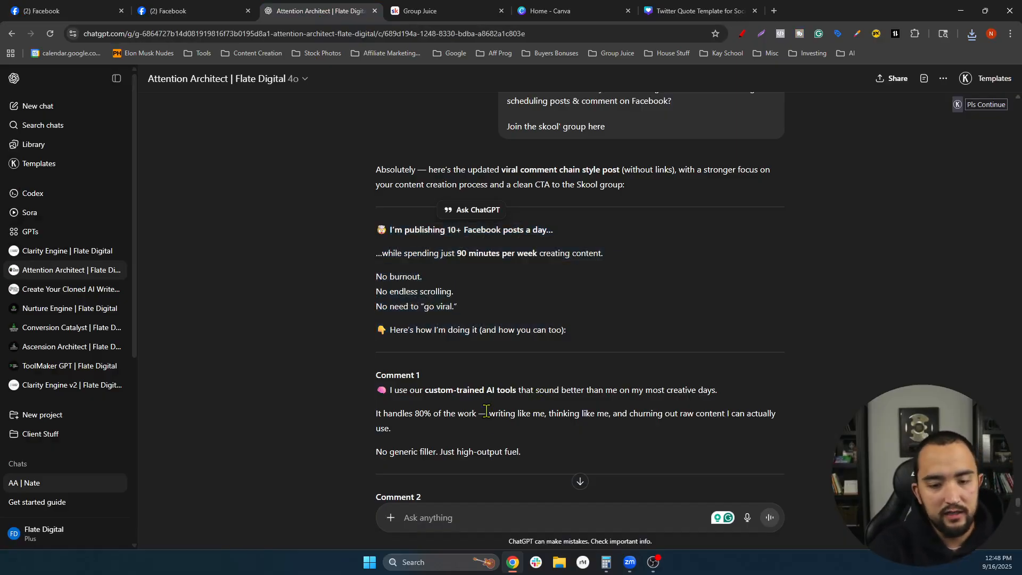
pyautogui.moveTo(519, 458); pyautogui.dragTo(415, 376)
pyautogui.hotkey('ctrl', 'c')
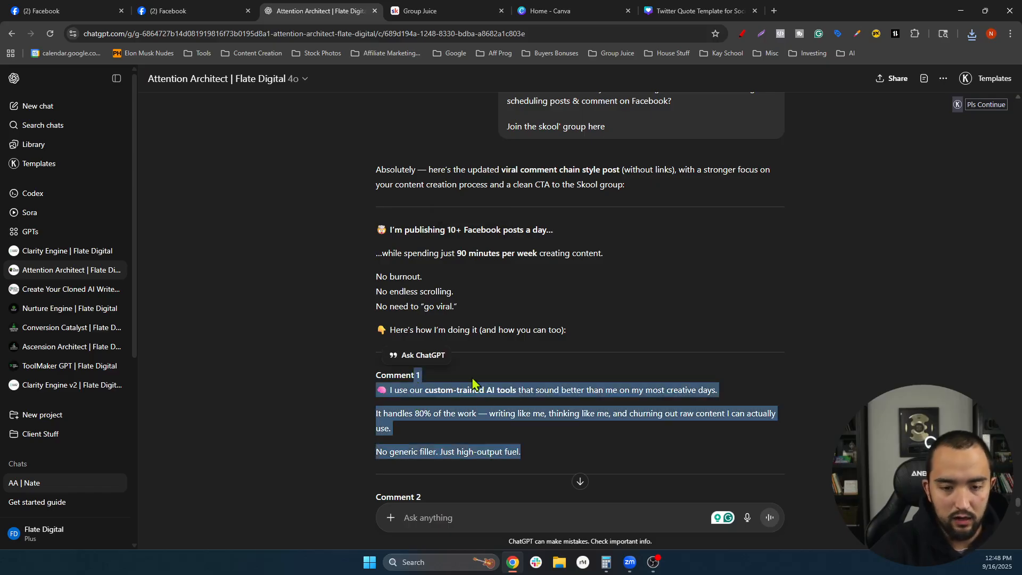
# - Post Comment 1 on the scheduled post with its emoji and em dash removed
pyautogui.click(96, 10)
pyautogui.scroll(-1, 390, 510)
pyautogui.click(389, 510)
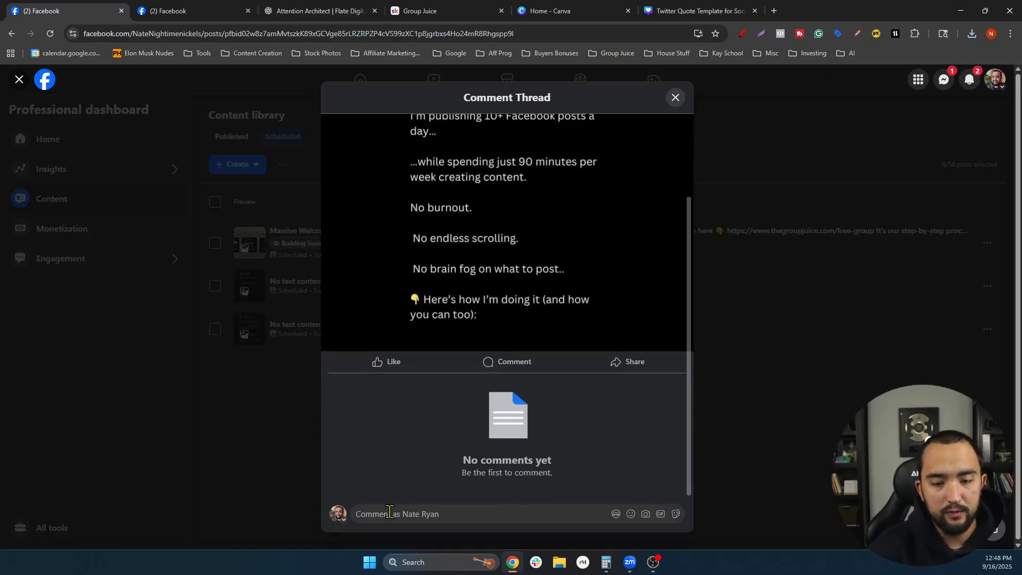
pyautogui.hotkey('ctrl', 'v')
pyautogui.click(370, 438)
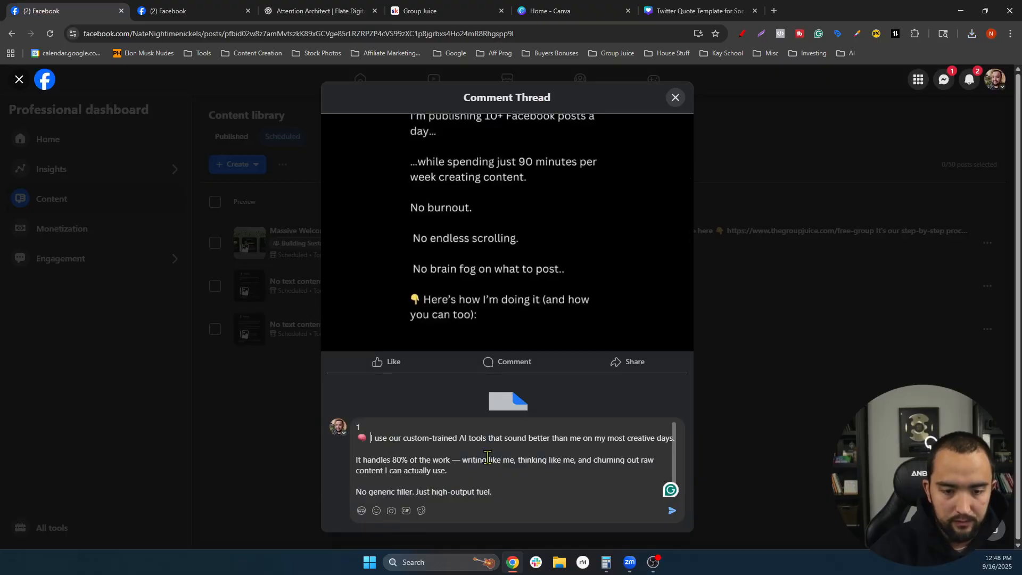
pyautogui.press('BackSpace')
pyautogui.press('BackSpace')
pyautogui.press('BackSpace')
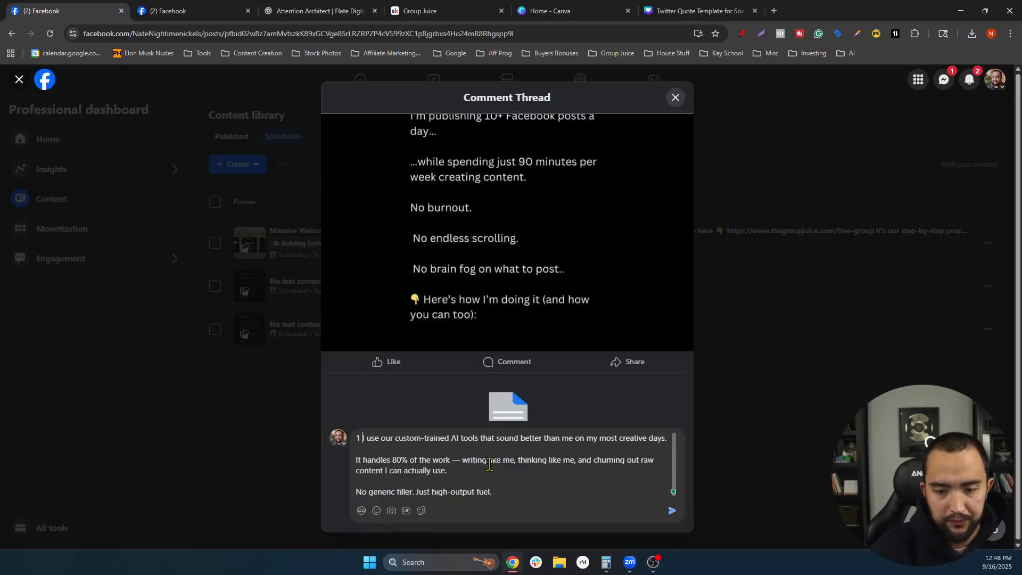
pyautogui.click(462, 461)
pyautogui.press('BackSpace')
pyautogui.press('BackSpace')
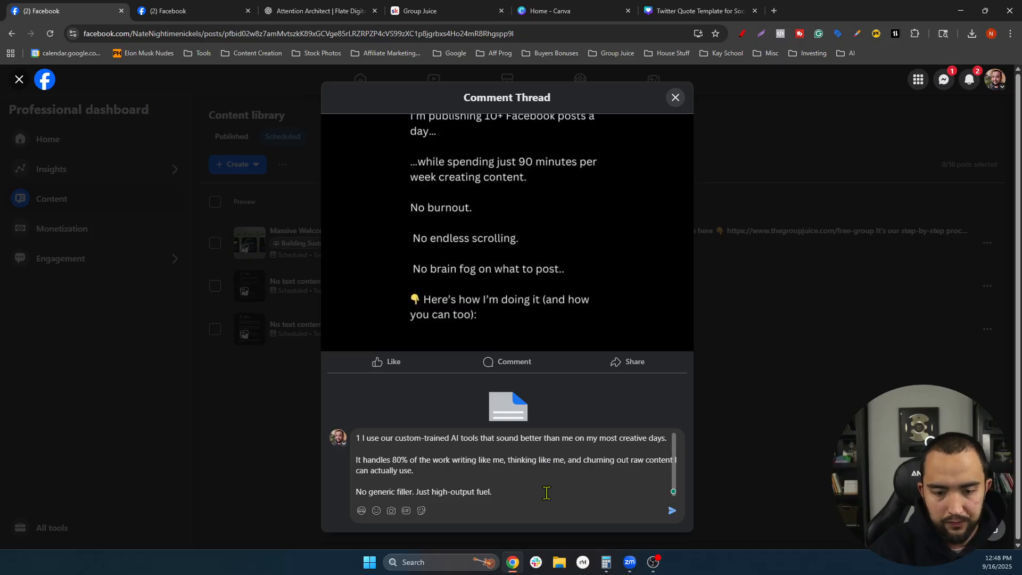
pyautogui.press('Return')
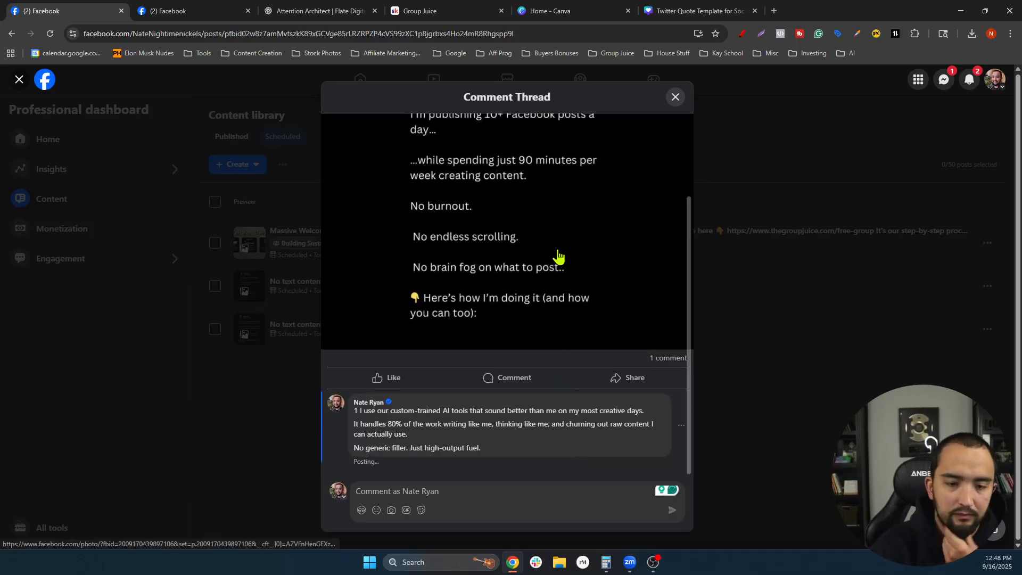
# - Close the extra Facebook profile tab
pyautogui.click(176, 11)
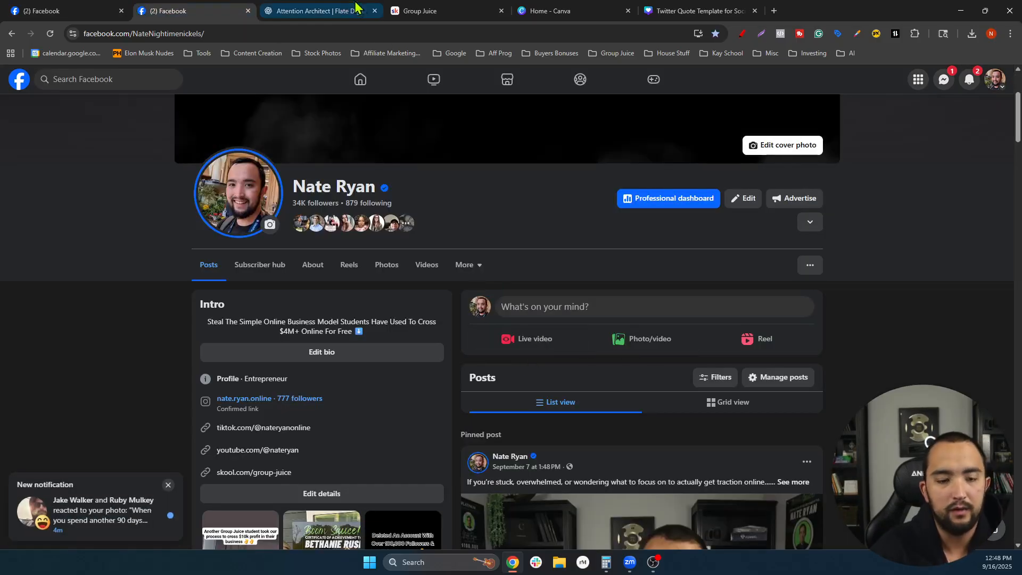
pyautogui.click(249, 10)
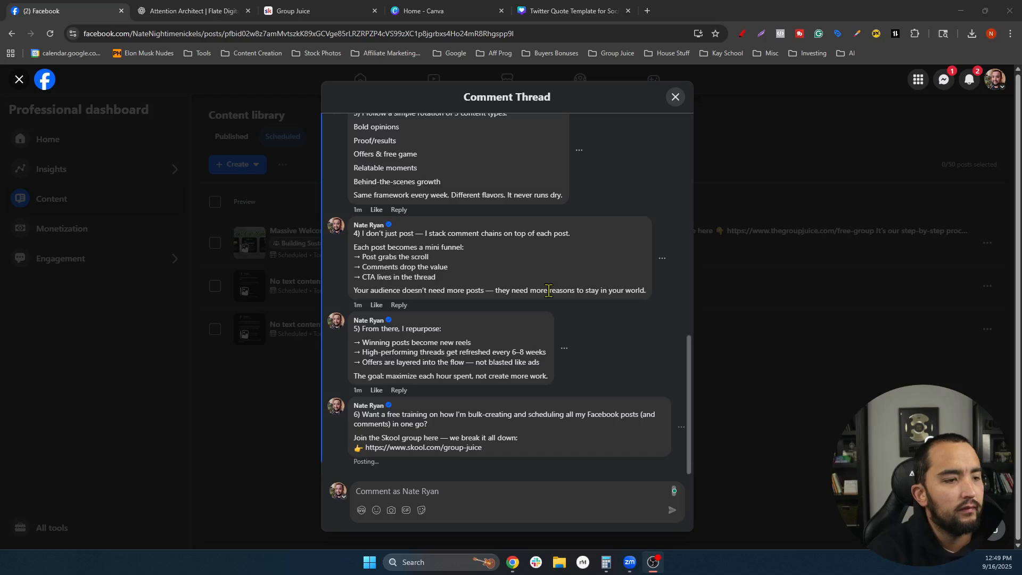
pyautogui.scroll(11, 651, 283)
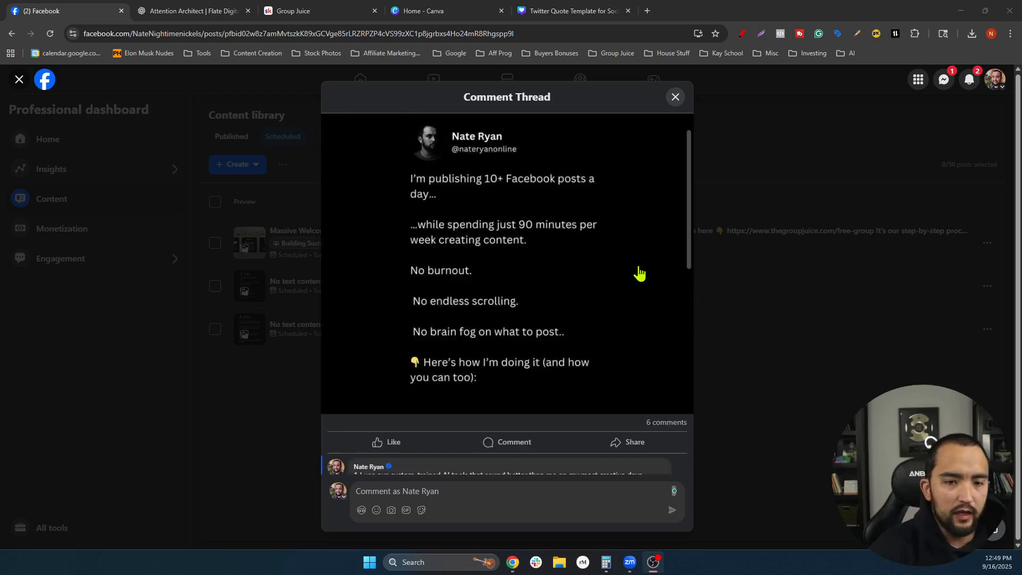
# - Check all six comments down to the Skool group link, then close the comment thread
pyautogui.scroll(-2, 554, 320)
pyautogui.scroll(2, 559, 318)
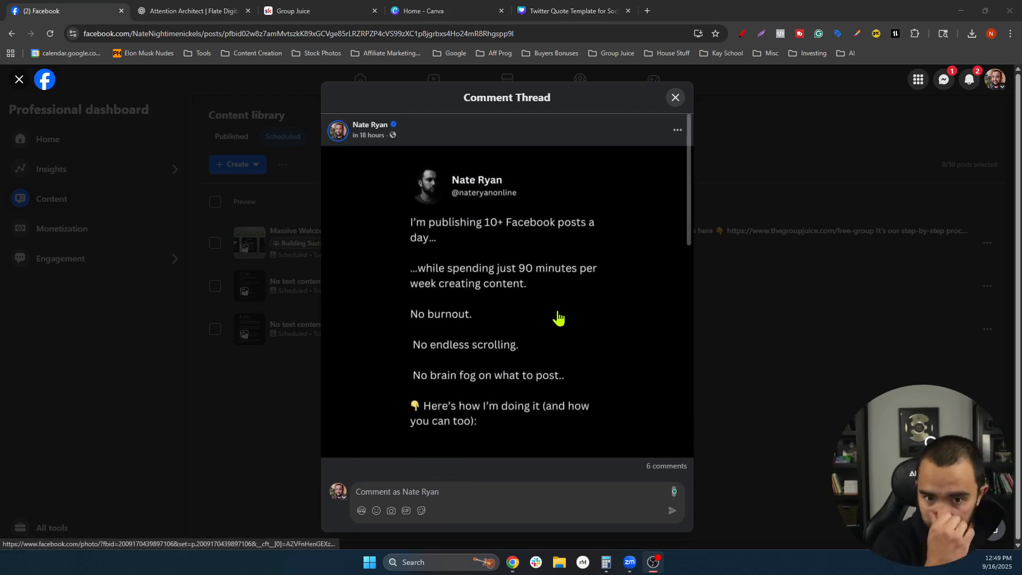
pyautogui.scroll(-5, 555, 322)
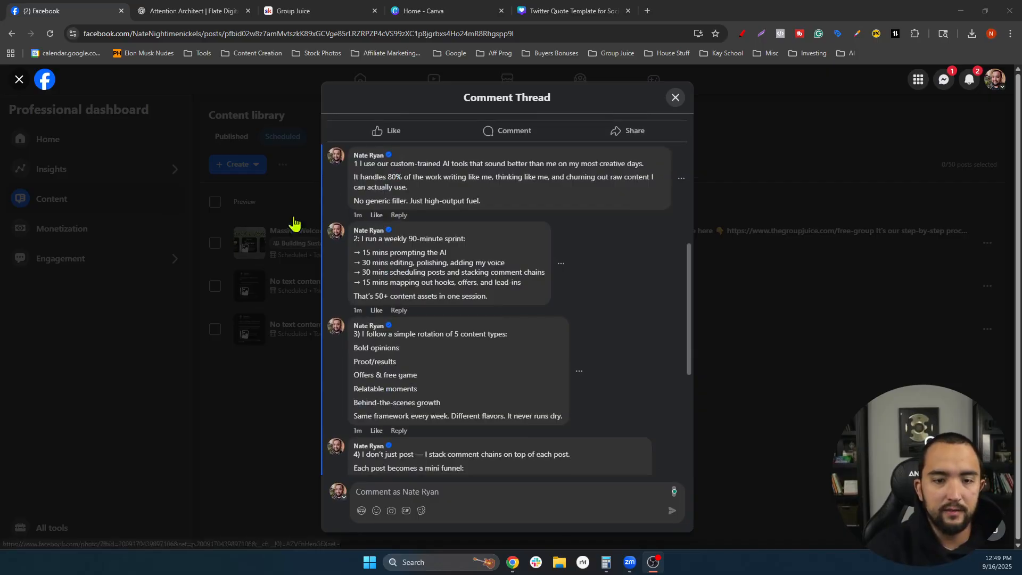
pyautogui.scroll(-5, 468, 270)
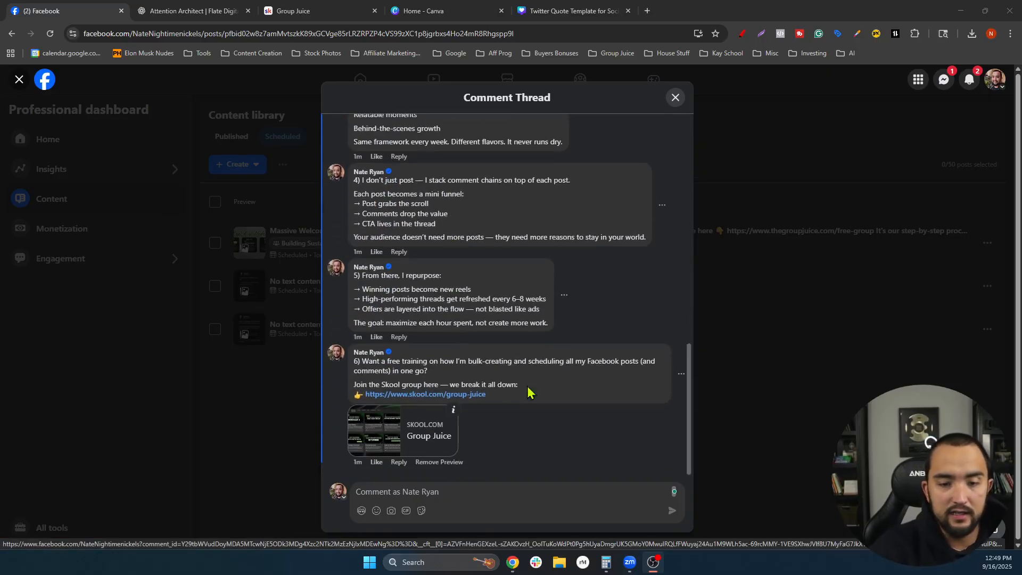
pyautogui.scroll(5, 532, 399)
pyautogui.scroll(-5, 394, 442)
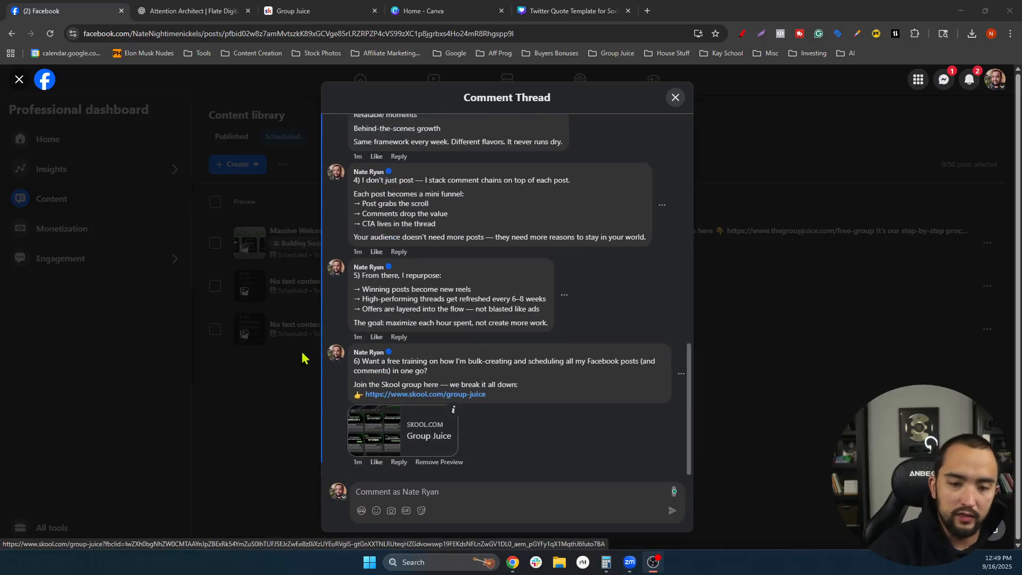
pyautogui.scroll(10, 548, 349)
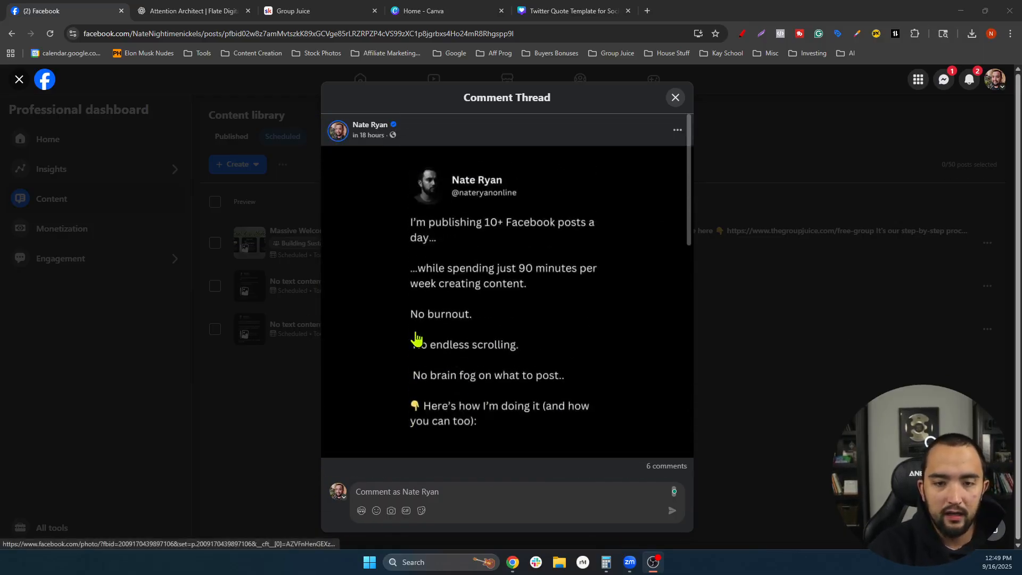
pyautogui.scroll(-1, 463, 258)
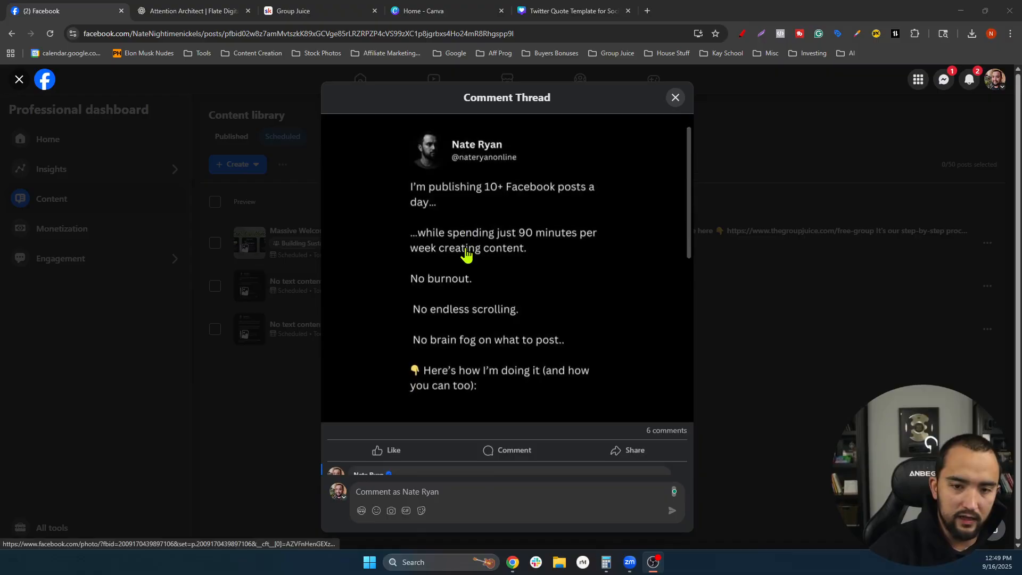
pyautogui.scroll(-2, 587, 226)
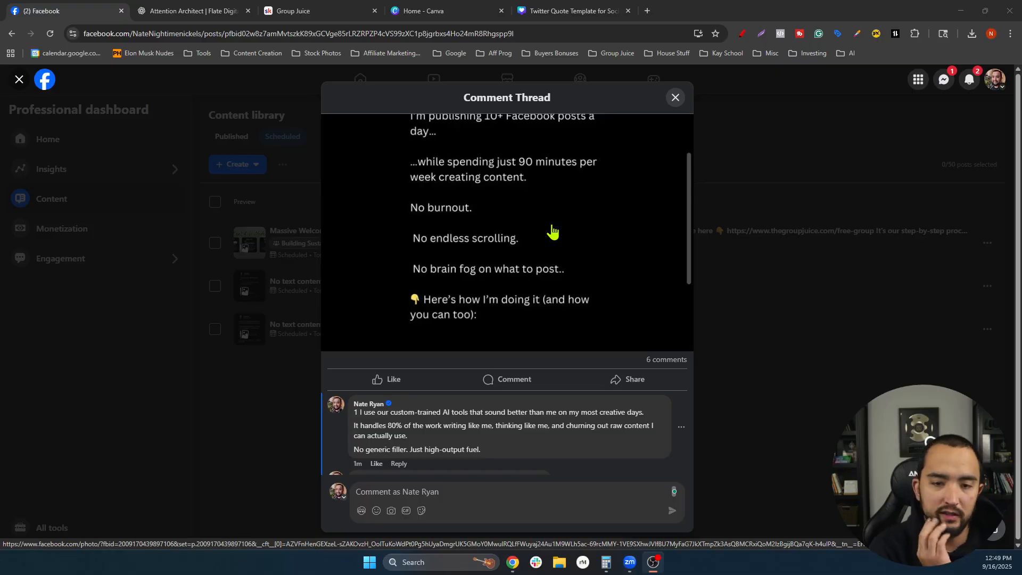
pyautogui.scroll(-8, 552, 231)
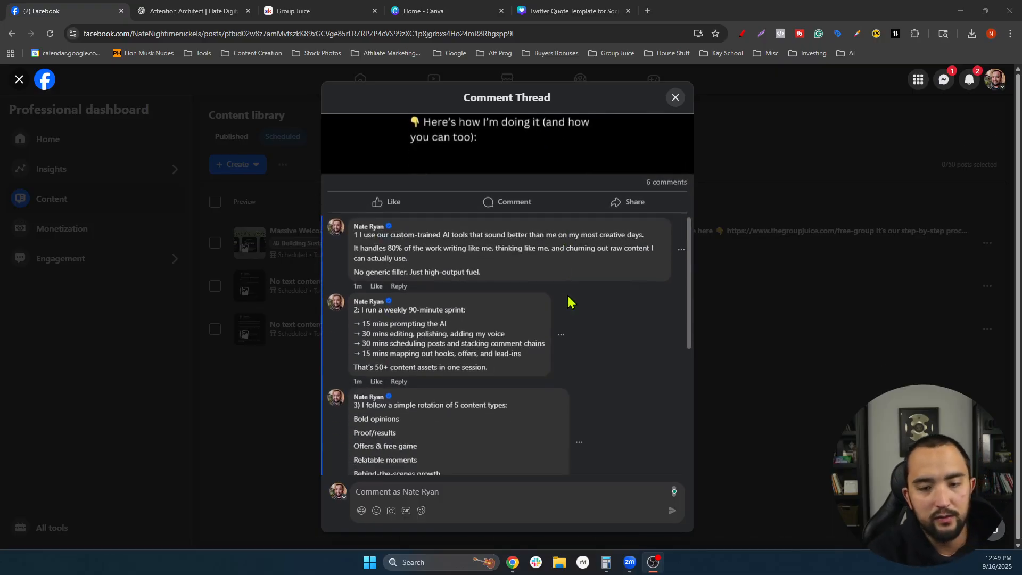
pyautogui.scroll(-6, 584, 277)
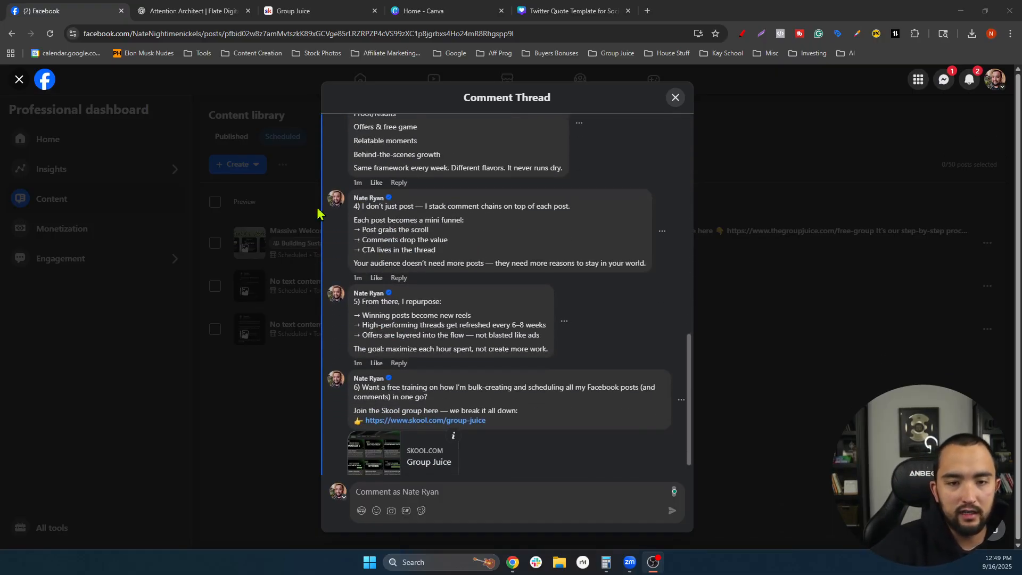
pyautogui.scroll(3, 580, 118)
pyautogui.click(676, 97)
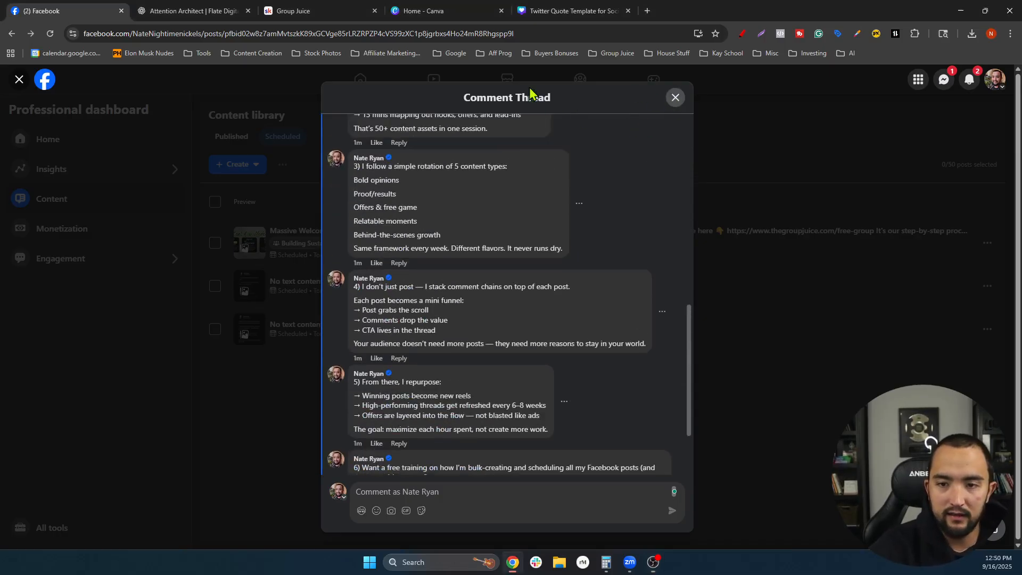
pyautogui.click(194, 11)
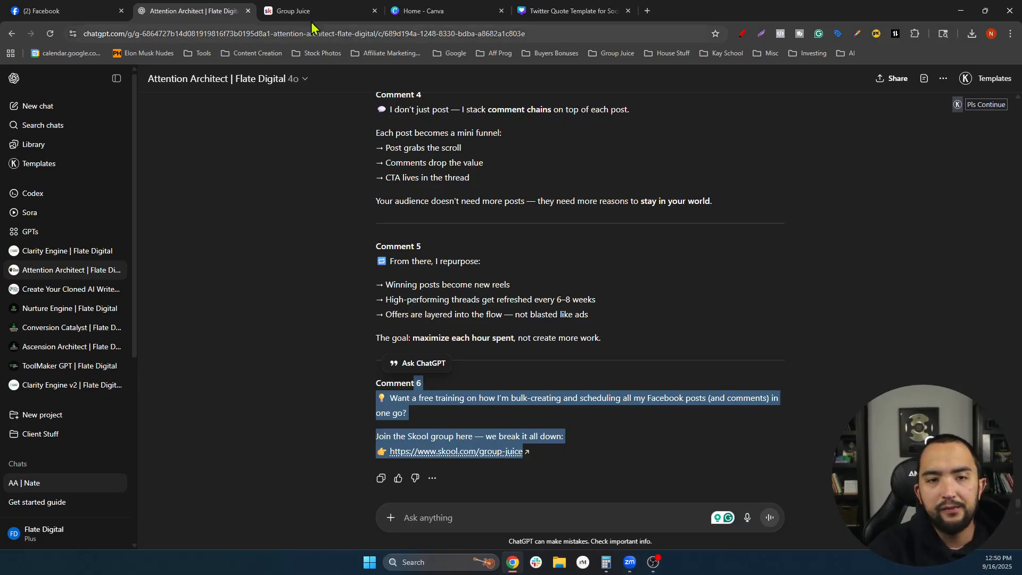
# - Load Google Docs in the Group Juice tab via the Google bookmarks folder
pyautogui.click(336, 13)
pyautogui.click(453, 53)
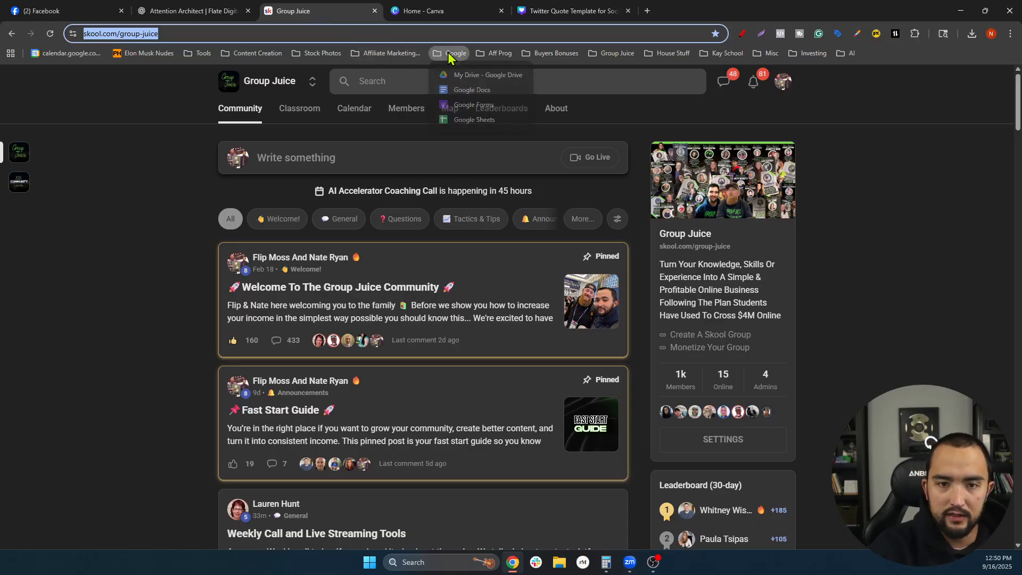
pyautogui.click(457, 89)
pyautogui.click(192, 11)
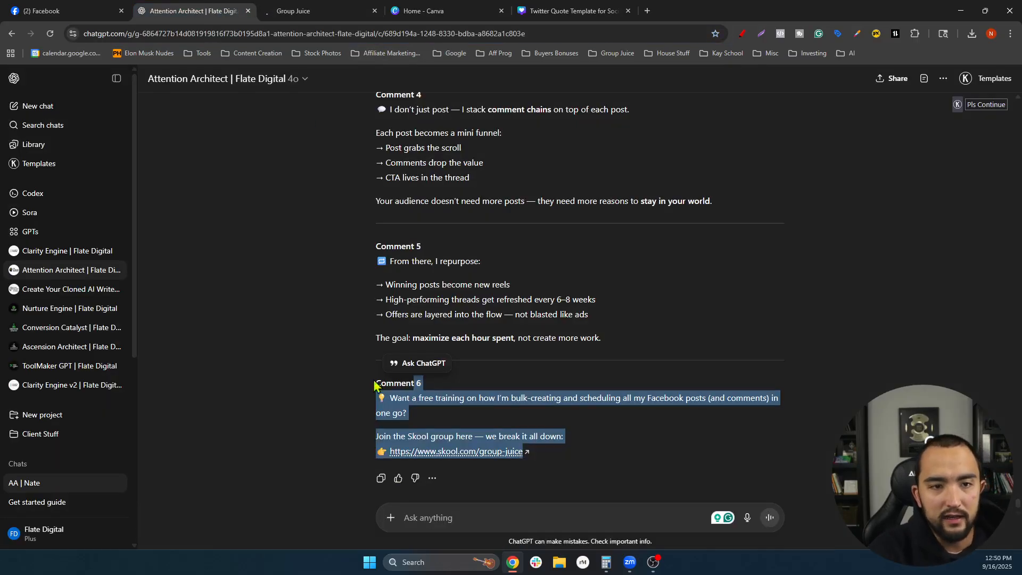
# - Open the Nurture Engine chat from ChatGPT's sidebar
pyautogui.click(105, 397)
pyautogui.scroll(-5, 101, 367)
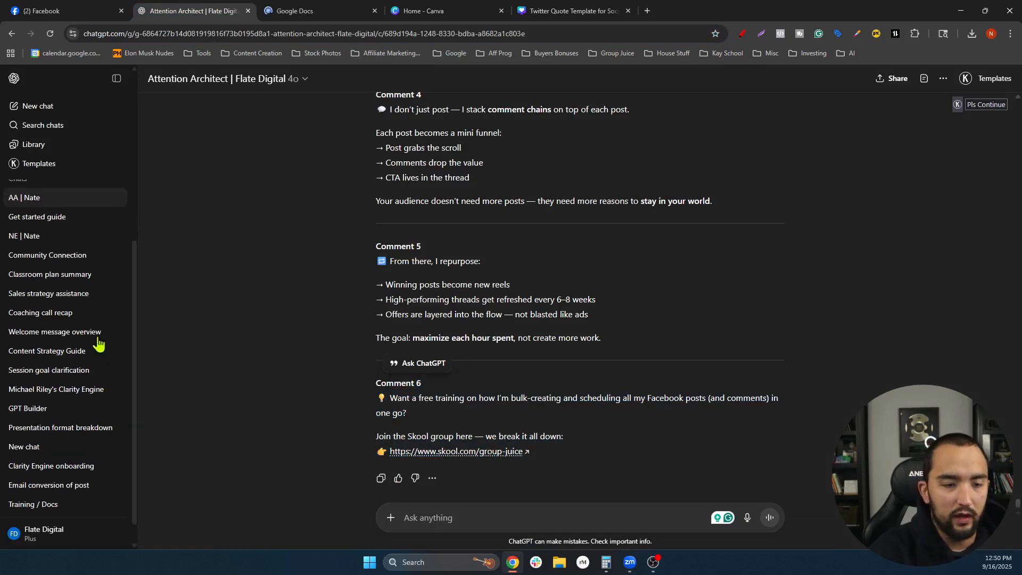
pyautogui.scroll(2, 87, 343)
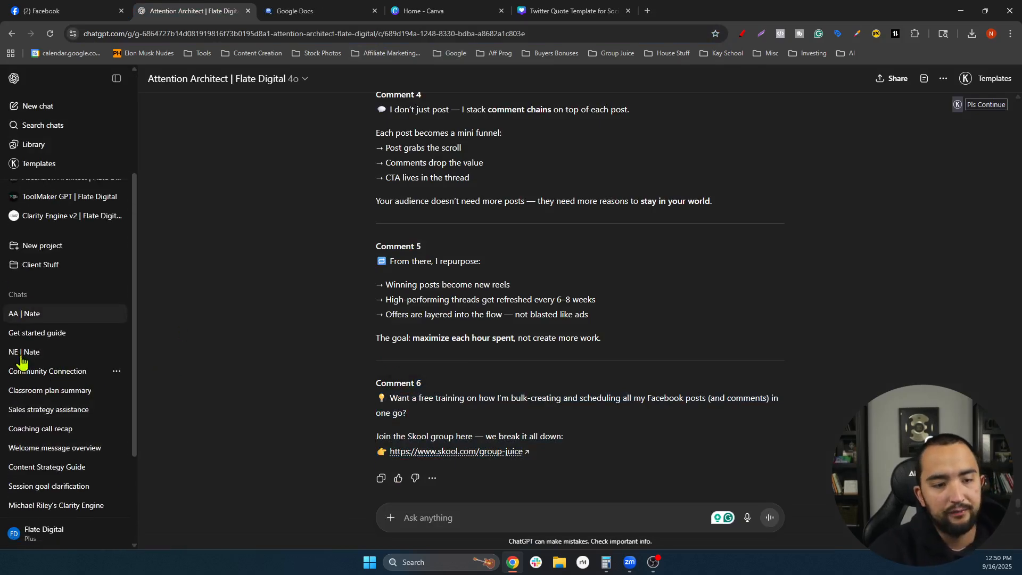
pyautogui.click(30, 358)
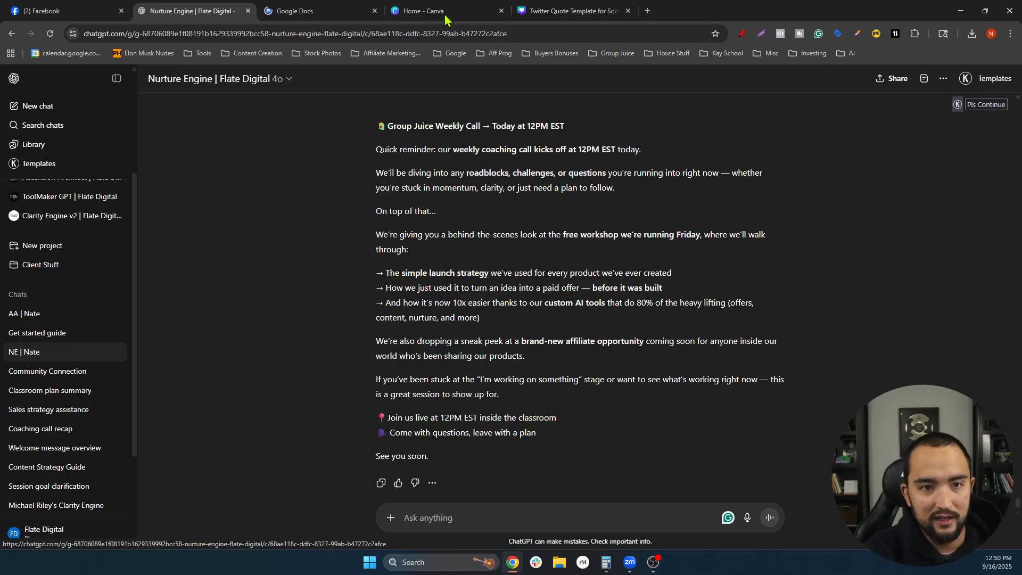
# - Open SIMPLE LAUNCH STRATEGY from Google Docs' recent documents, select all its text, then return to Nurture Engine
pyautogui.click(280, 12)
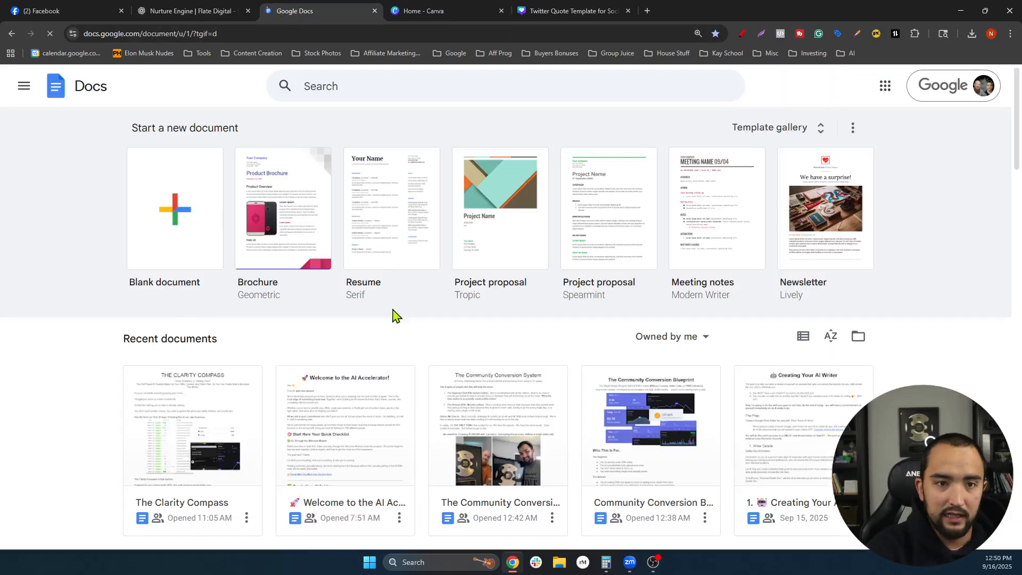
pyautogui.scroll(-2, 420, 257)
pyautogui.scroll(-1, 421, 291)
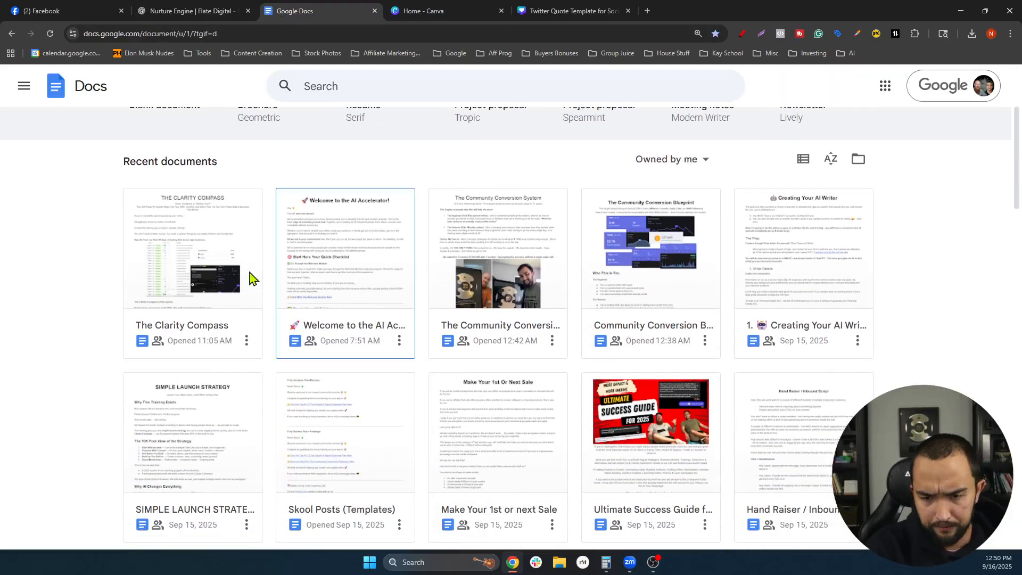
pyautogui.scroll(-2, 392, 331)
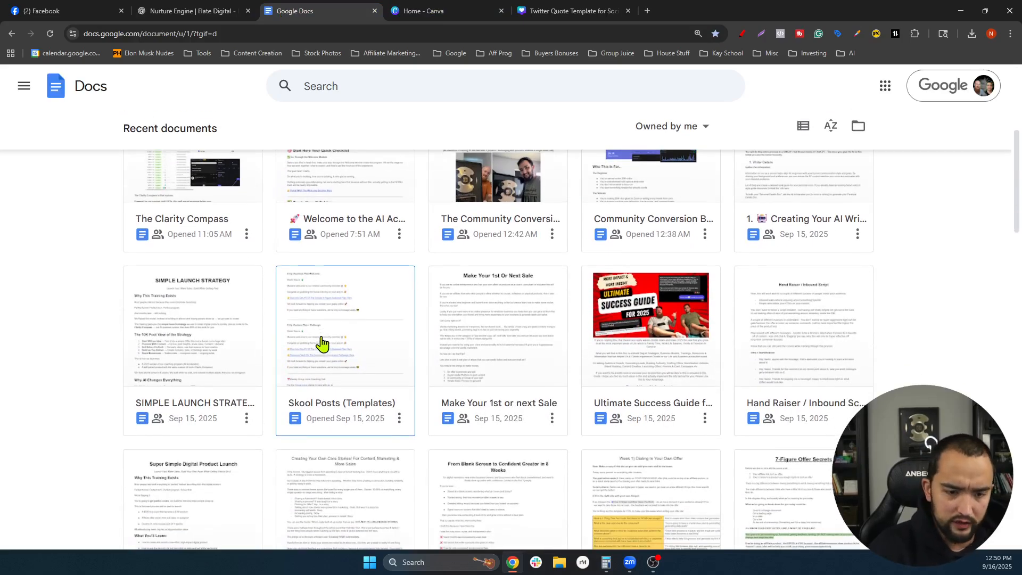
pyautogui.click(224, 349)
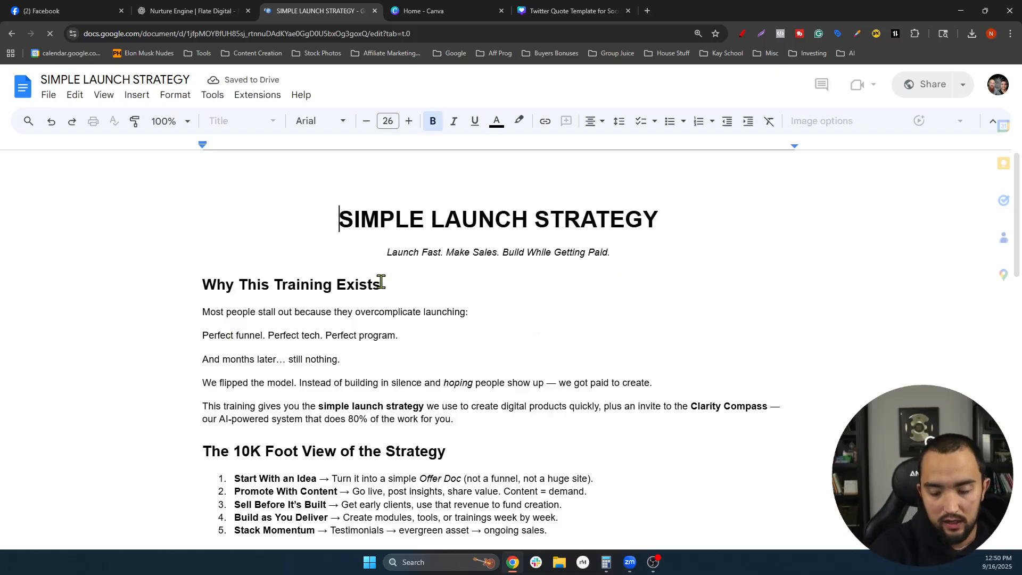
pyautogui.hotkey('ctrl', 'a')
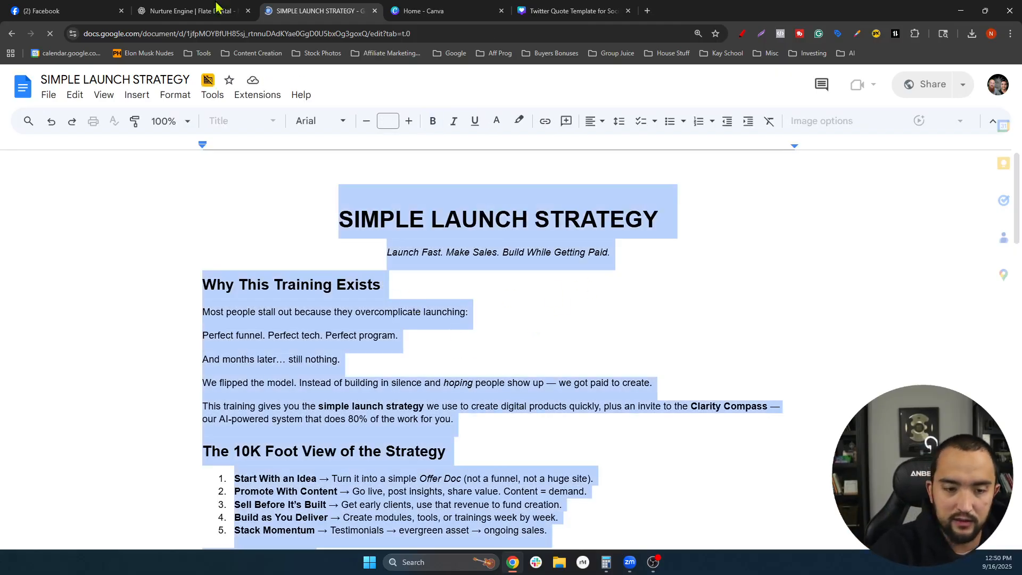
pyautogui.click(181, 11)
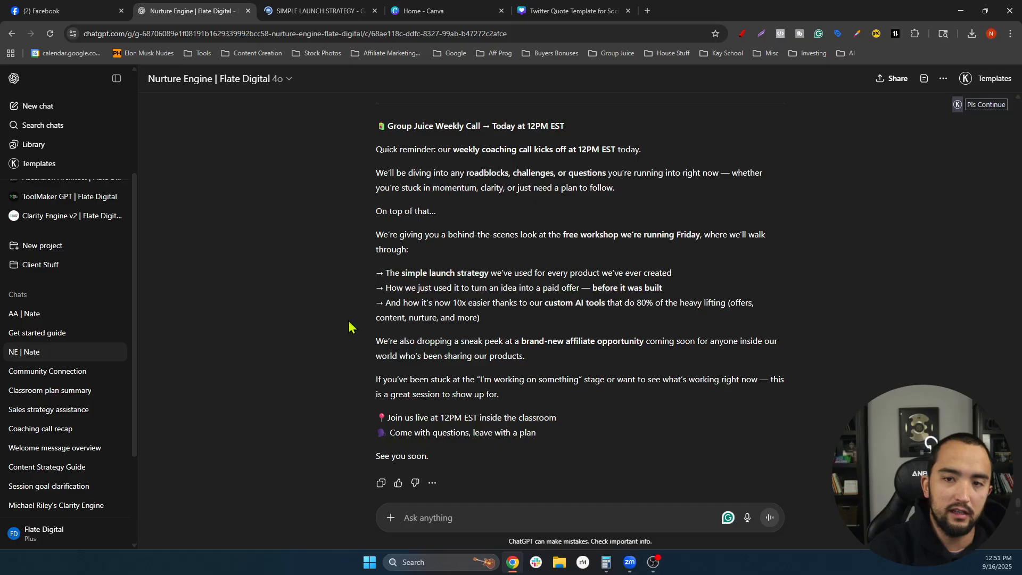
# - Ask ChatGPT for a story post: we were wrong about AI, then spent 90 days training custom AI projects
pyautogui.click(438, 517)
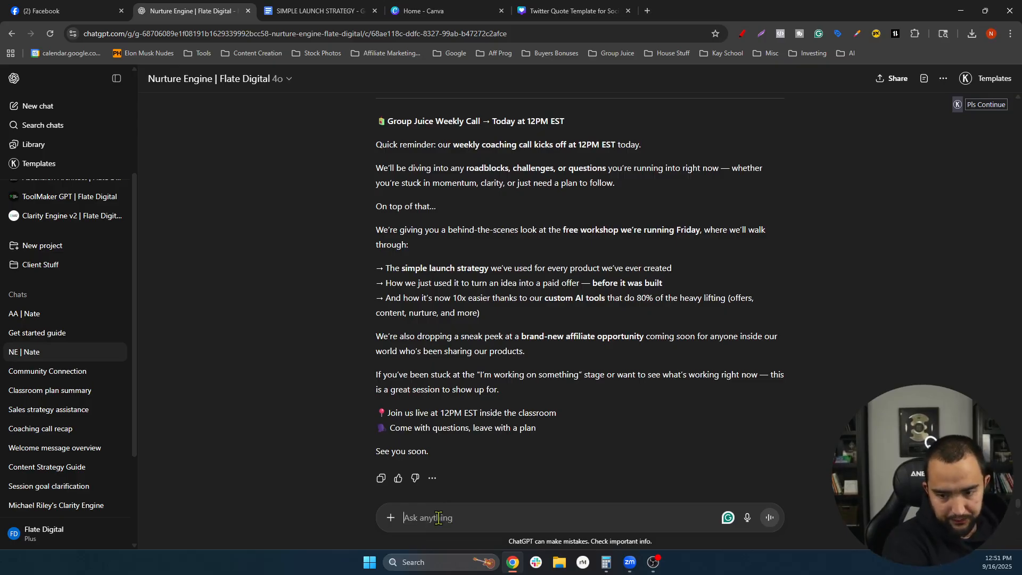
pyautogui.write('Lets do a')
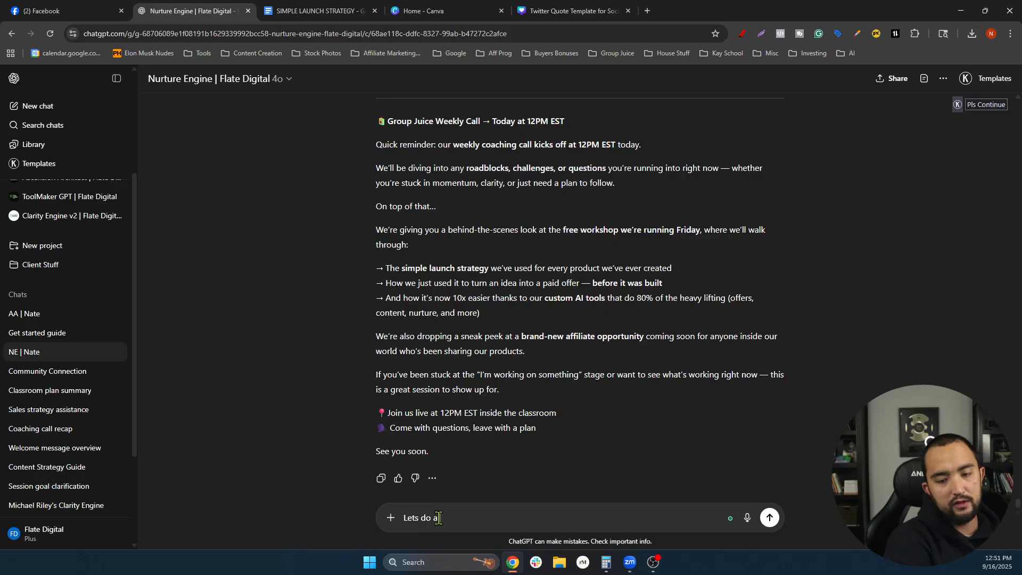
pyautogui.write(' story post')
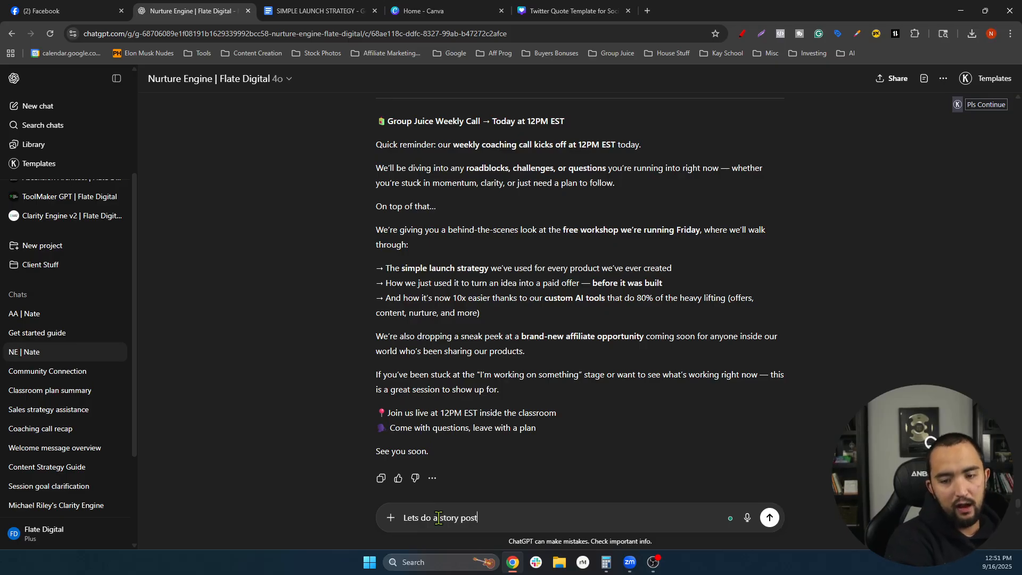
pyautogui.write(' about how we were ')
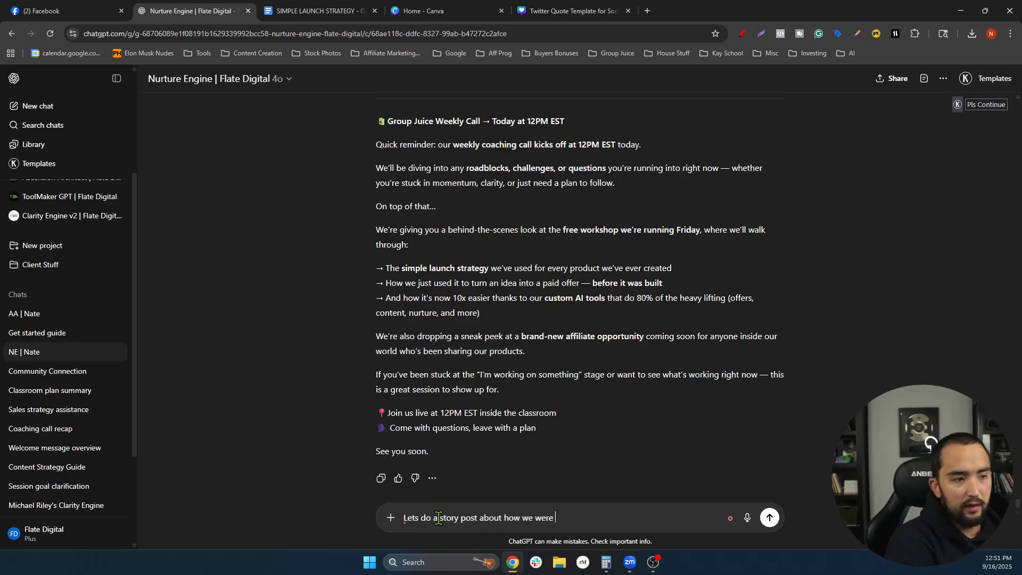
pyautogui.write('wrong about ai - ')
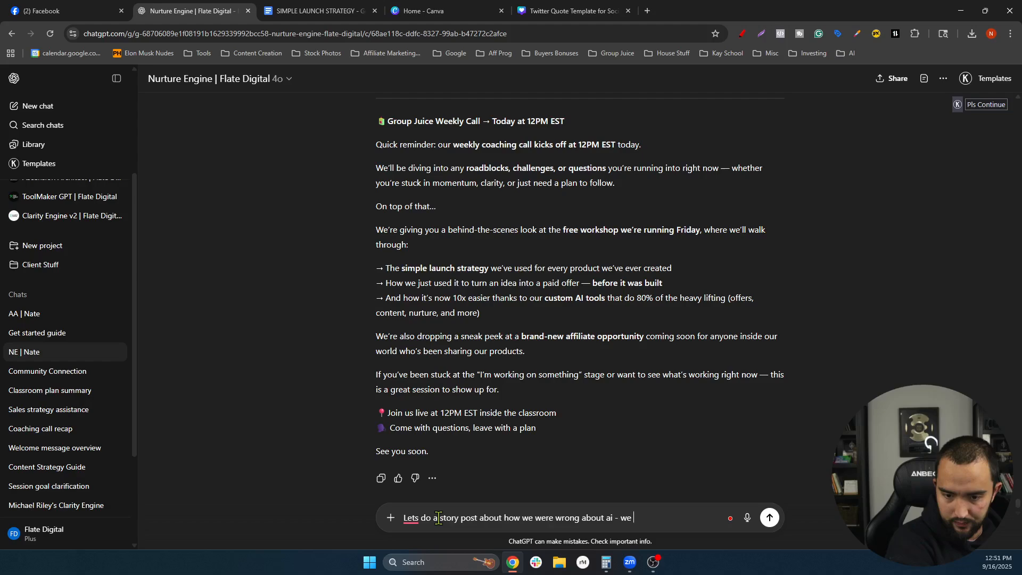
pyautogui.write('we thought it was ')
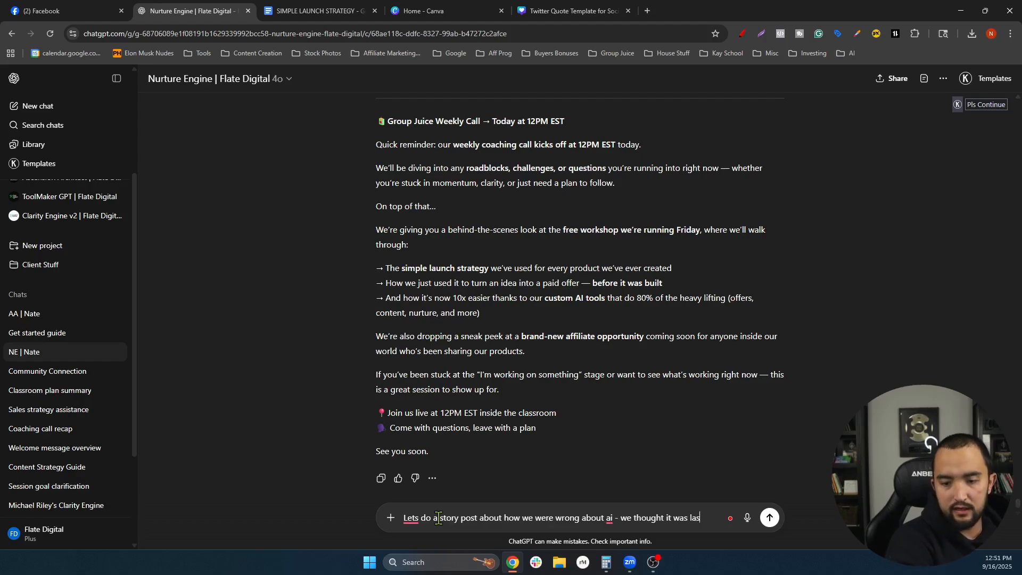
pyautogui.write('lazy water')
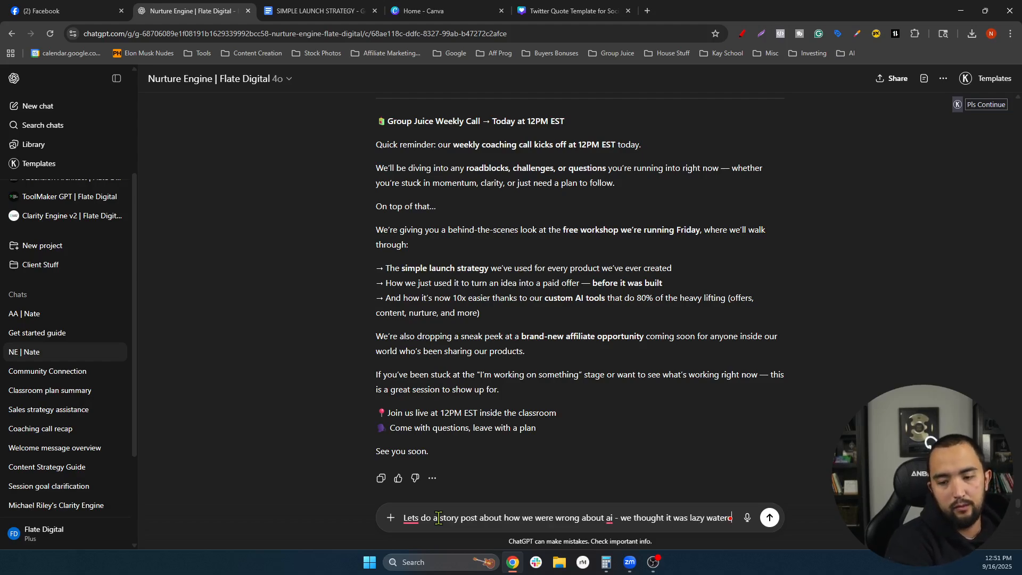
pyautogui.write('ed down your ')
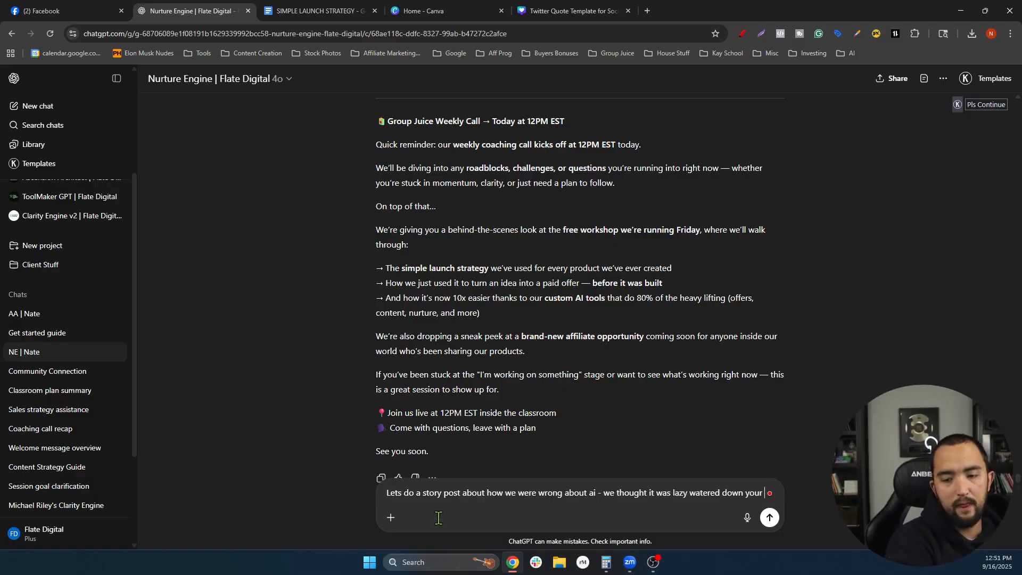
pyautogui.write('brand & c')
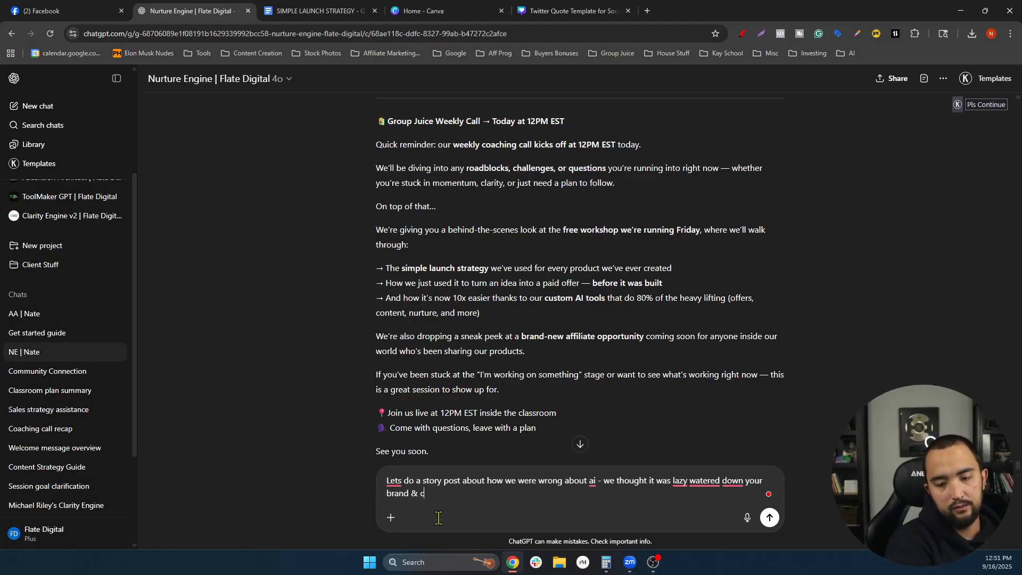
pyautogui.write("ouldn't perf")
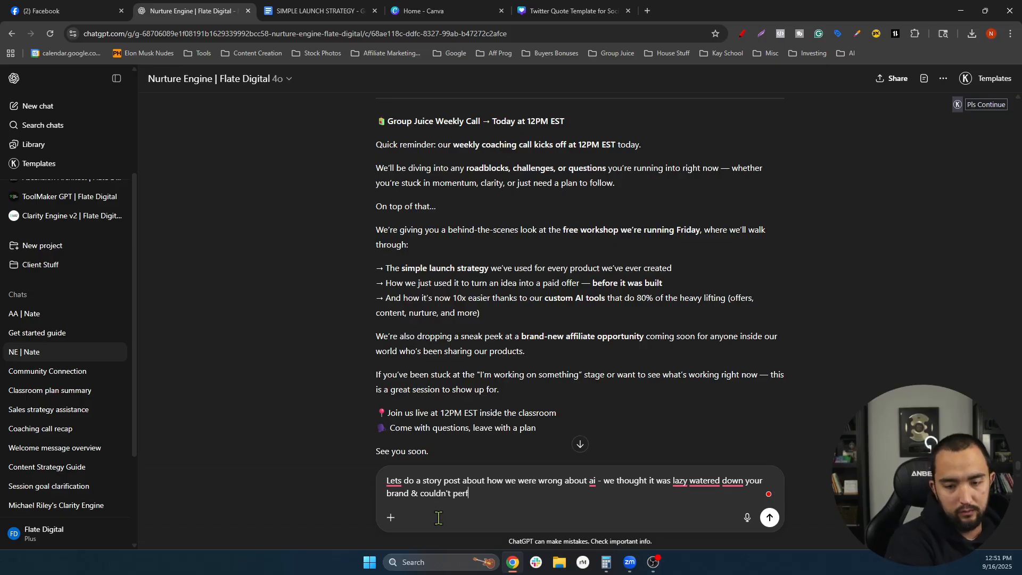
pyautogui.write('orm as good as you  We')
pyautogui.hotkey('shift', 'Return')
pyautogui.hotkey('shift', 'Return')
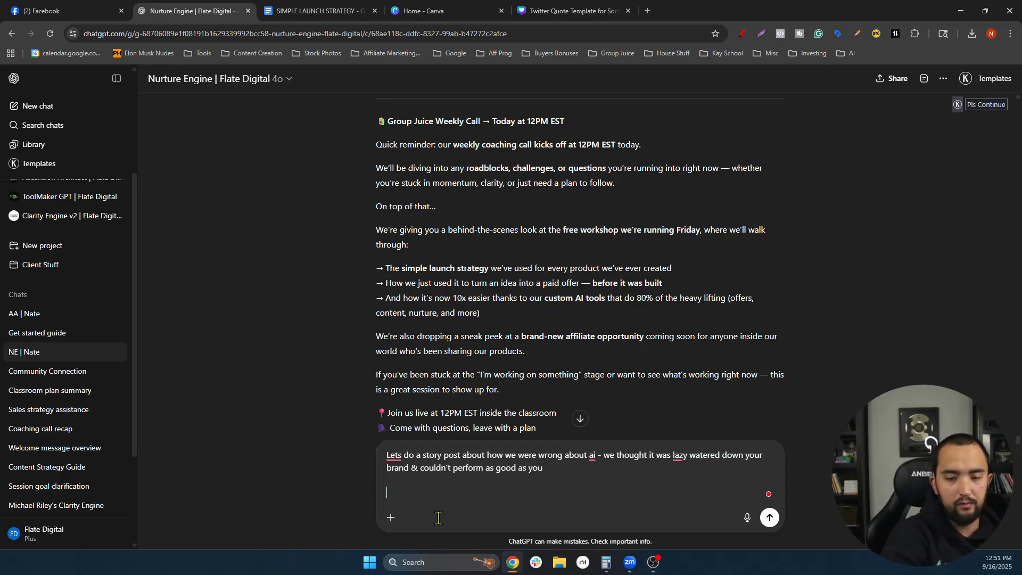
pyautogui.write('We were ')
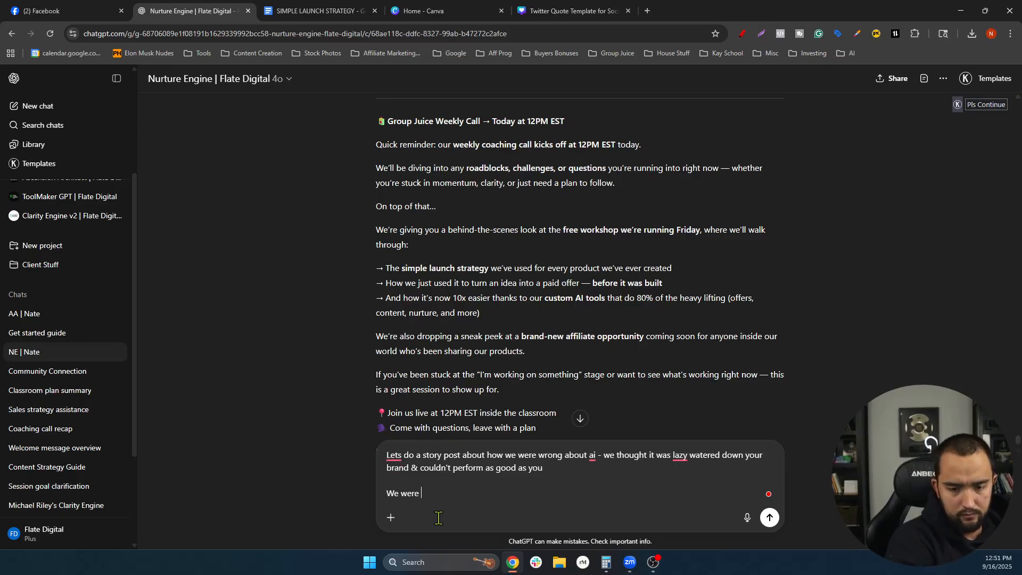
pyautogui.write('wrpmg')
pyautogui.press('BackSpace')
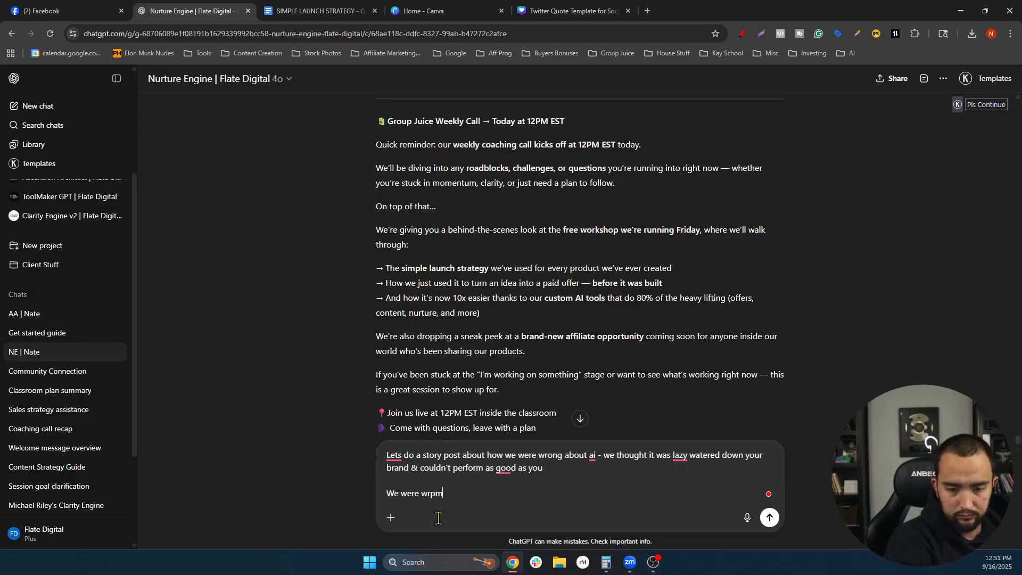
pyautogui.write('g..')
pyautogui.hotkey('shift', 'Return')
pyautogui.hotkey('shift', 'Return')
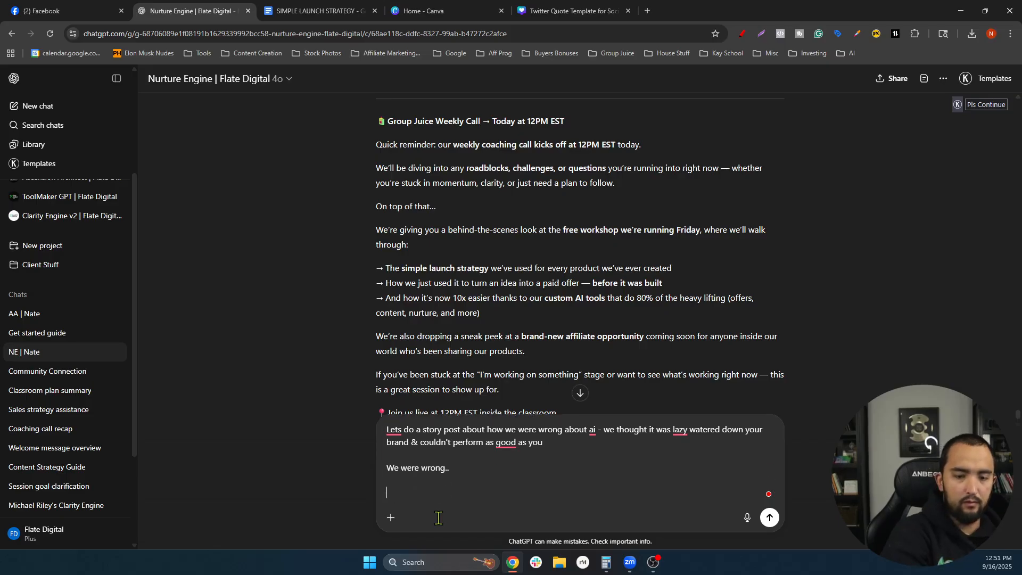
pyautogui.press('BackSpace')
pyautogui.press('BackSpace')
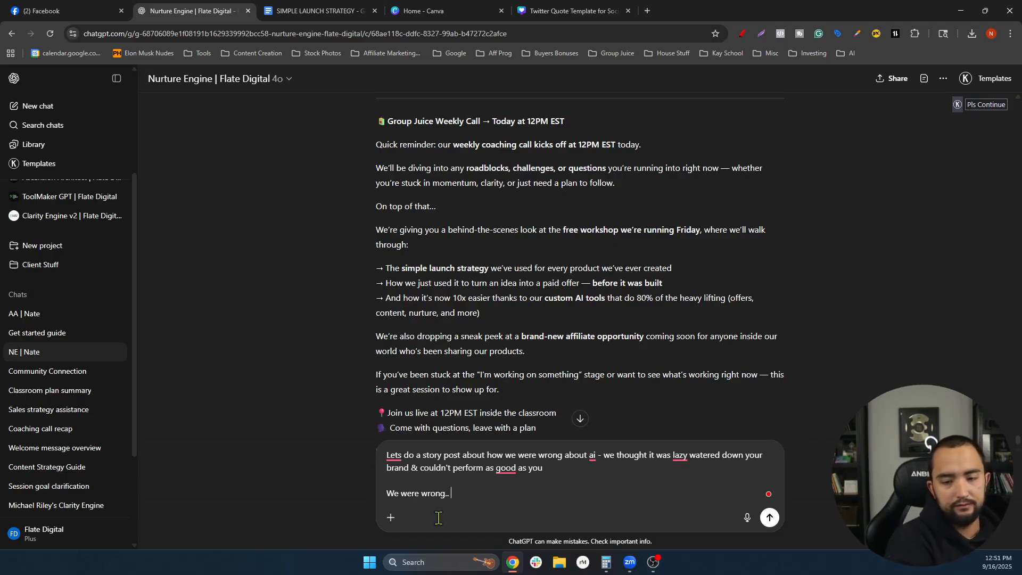
pyautogui.write('we just id')
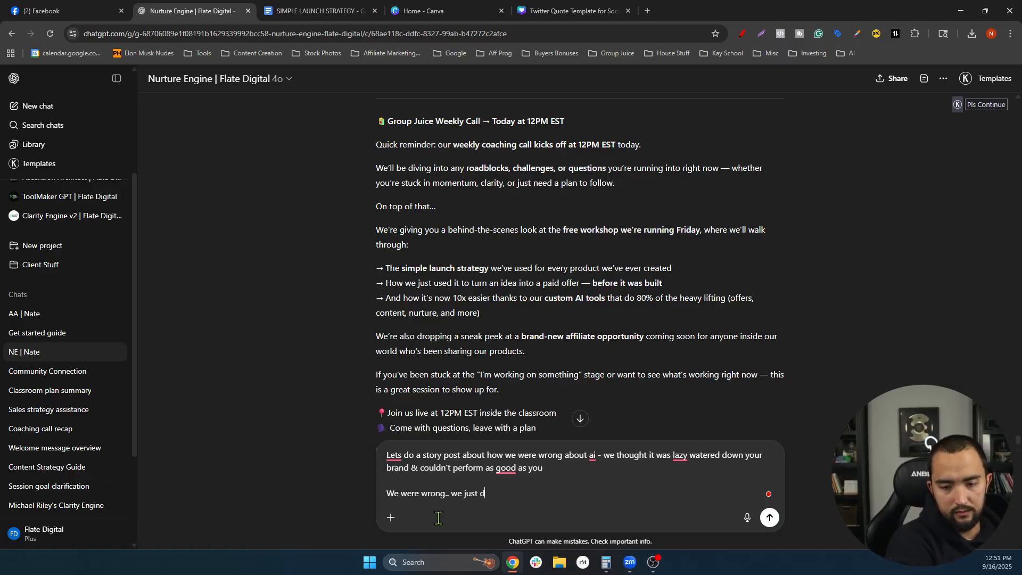
pyautogui.write("idn't know how t")
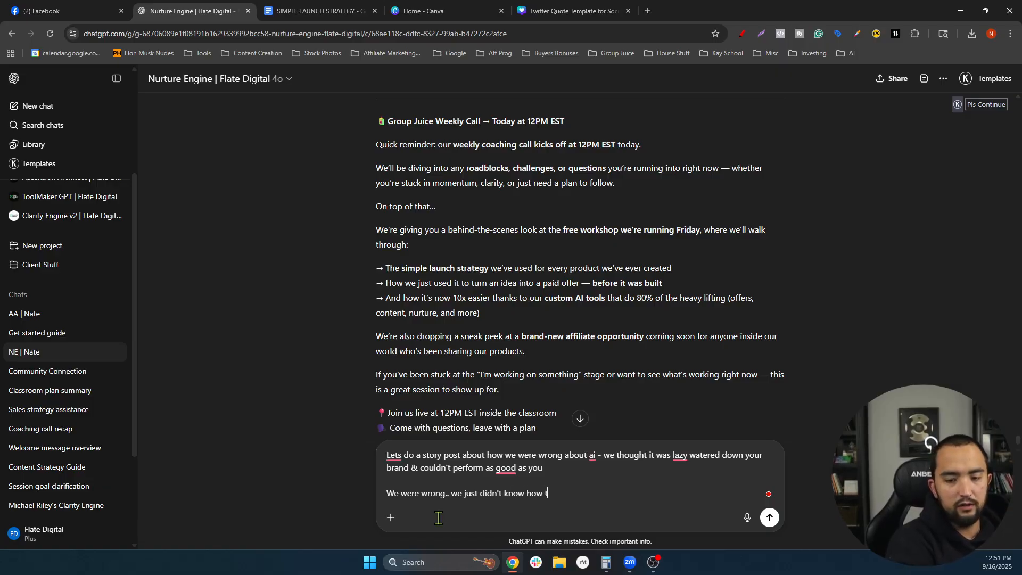
pyautogui.write('o use it')
pyautogui.hotkey('shift', 'Return')
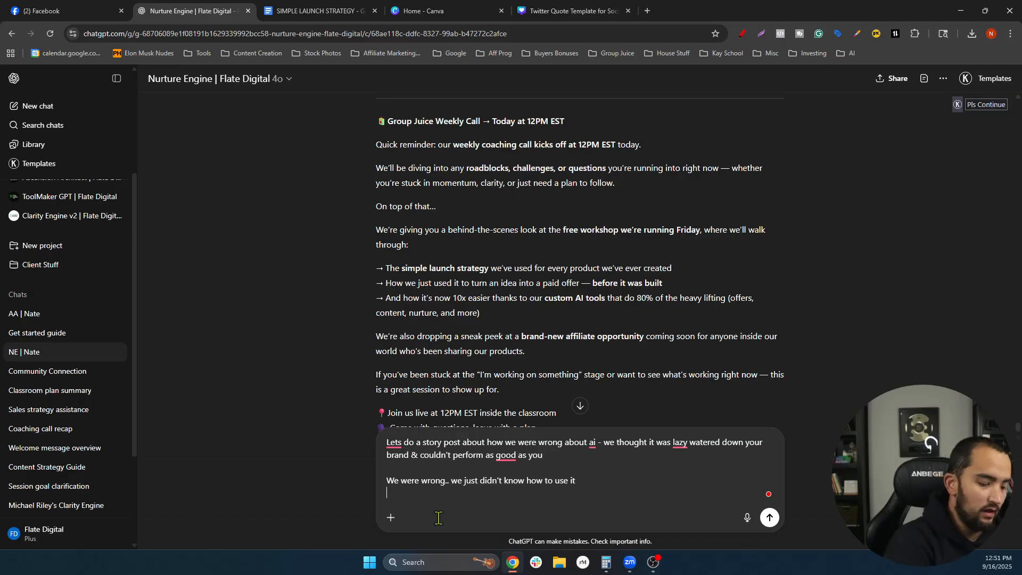
pyautogui.hotkey('shift', 'Return')
pyautogui.write("We've spent the ")
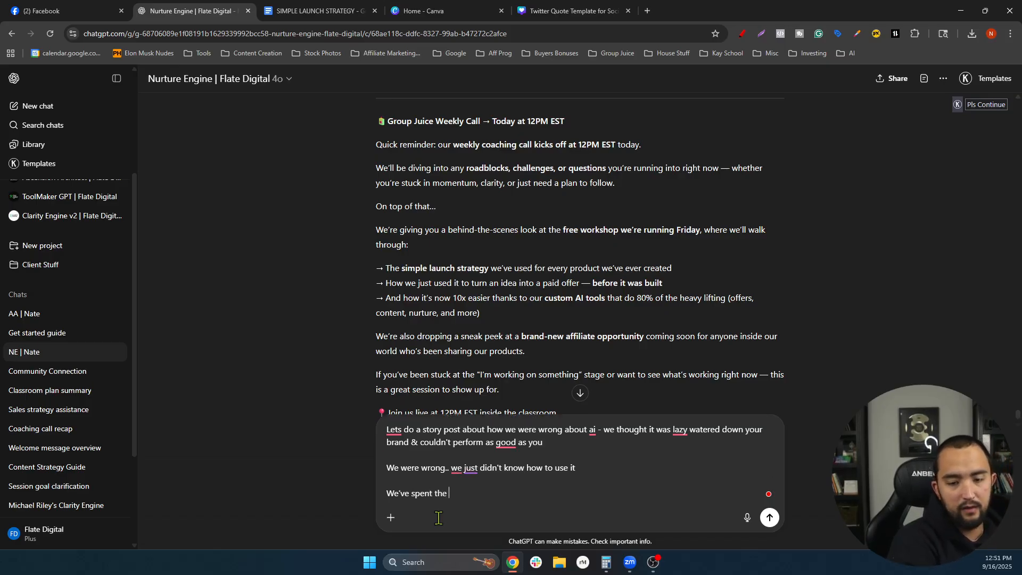
pyautogui.write('last 90 days ')
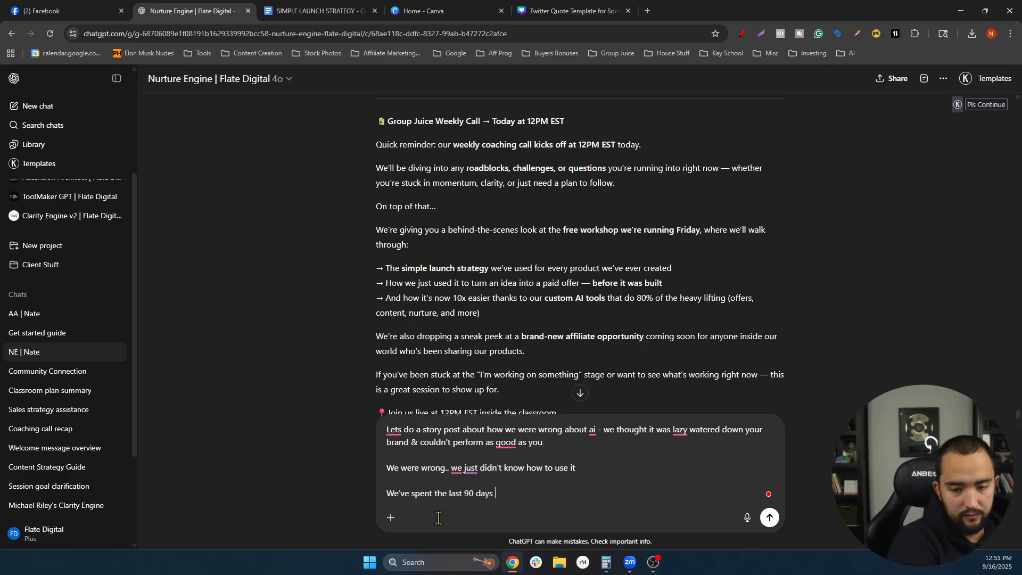
pyautogui.write('training custom ai ')
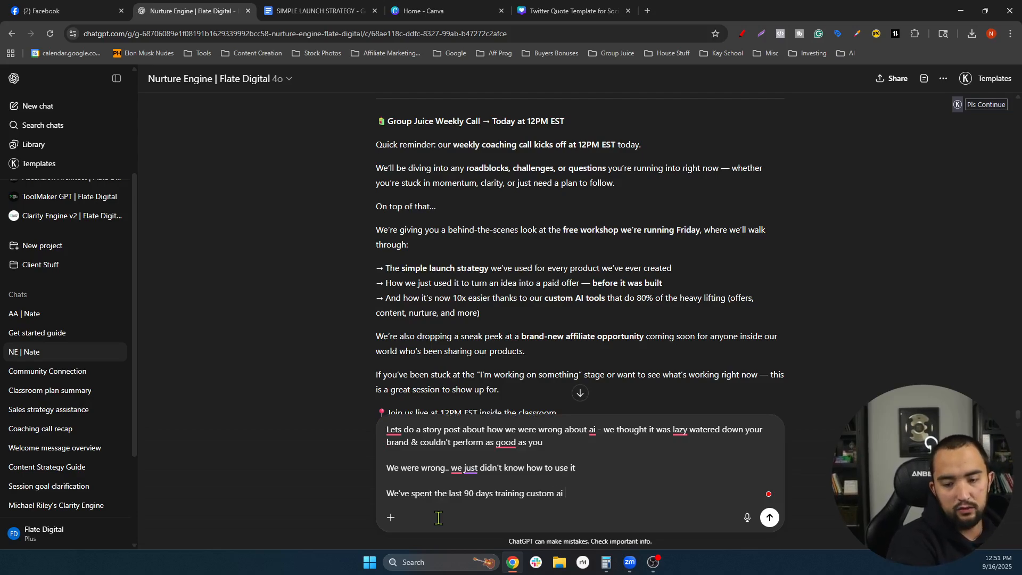
pyautogui.write('projects on')
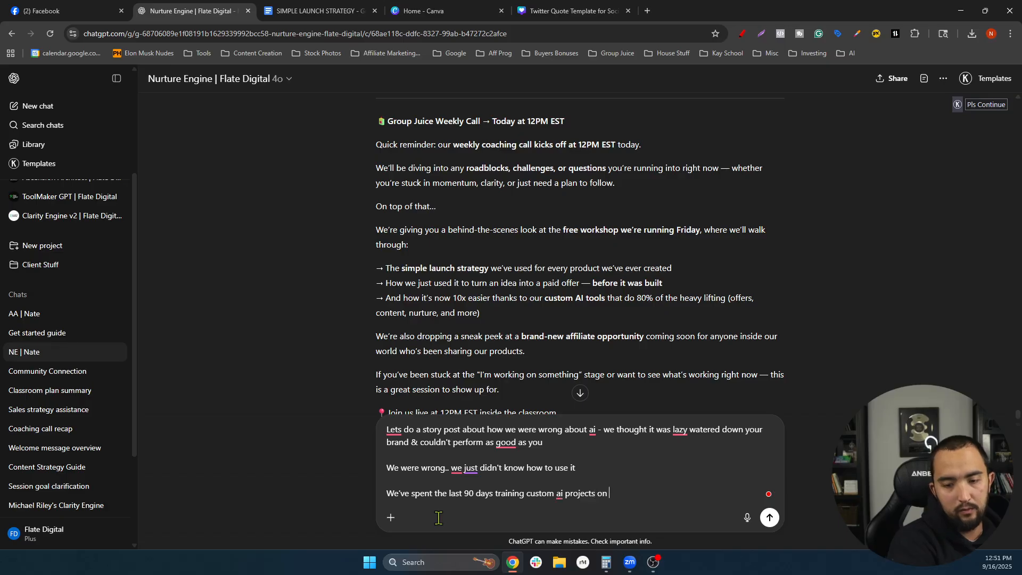
pyautogui.write(' our multi')
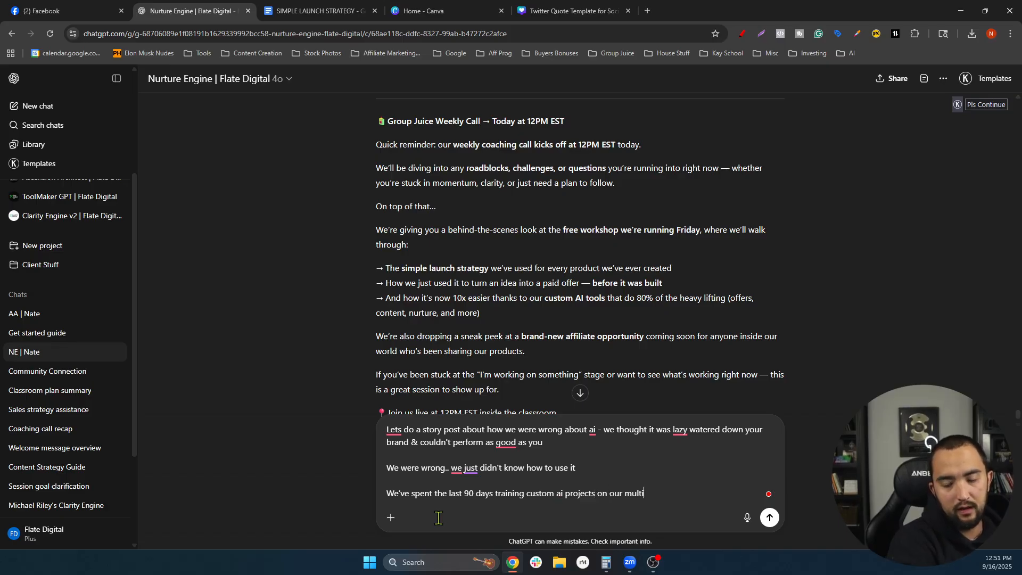
pyautogui.write(' million dollar business mod')
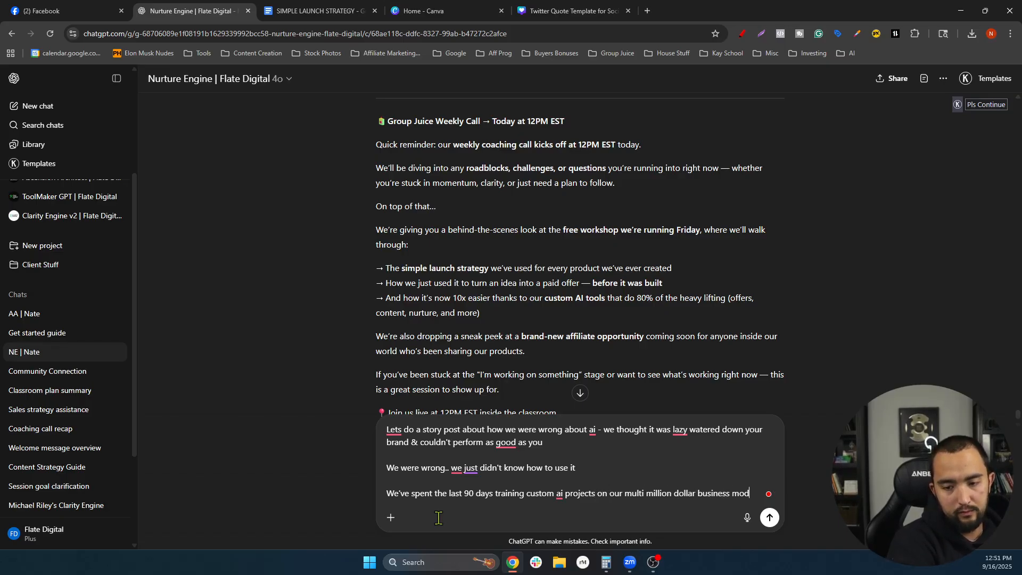
pyautogui.write('el that i')
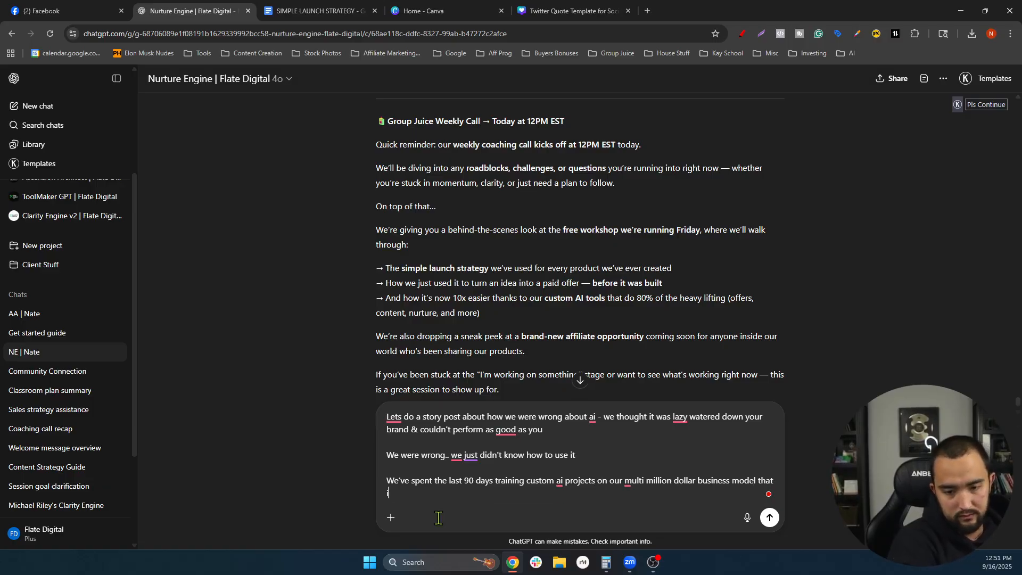
pyautogui.write('s taking 80')
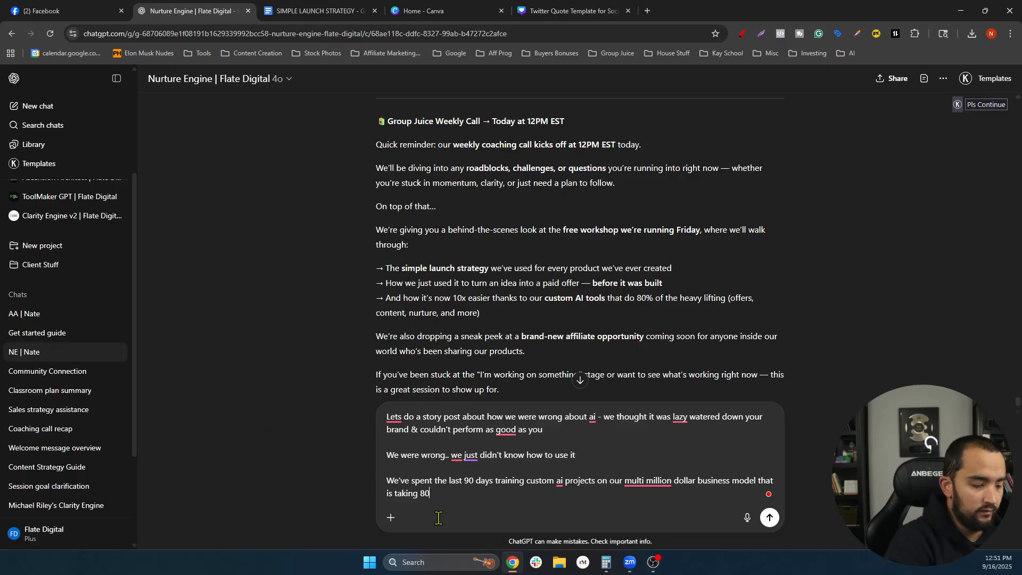
pyautogui.write('% of thwe')
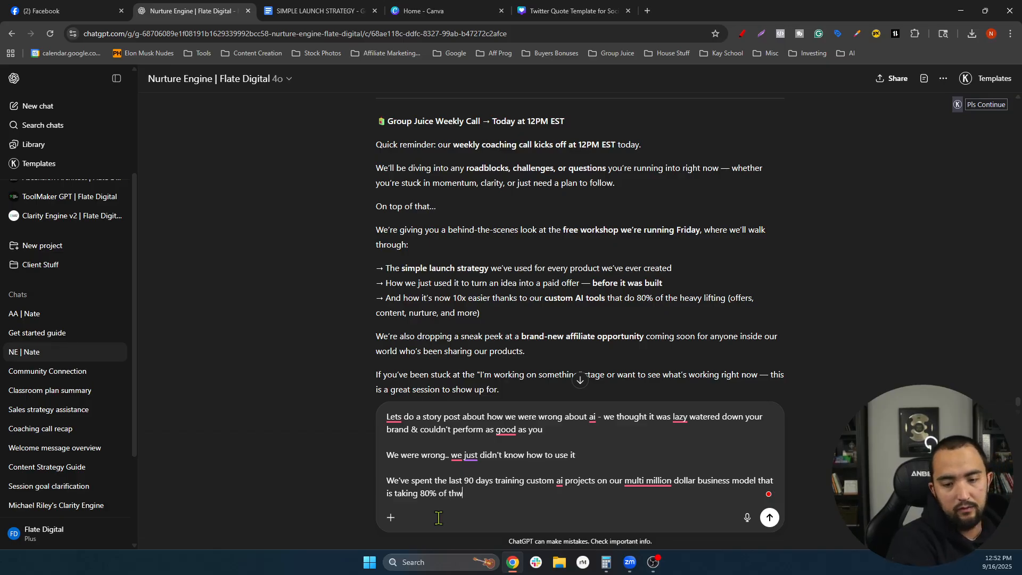
pyautogui.press('BackSpace')
pyautogui.write('e wo')
pyautogui.write('rkload of out of')
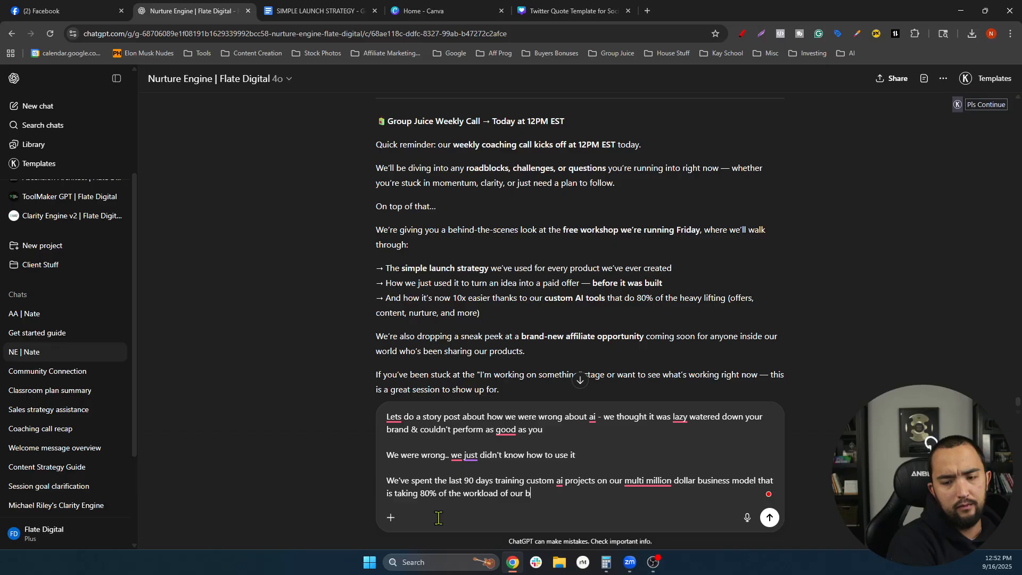
pyautogui.write('usiness & clients')
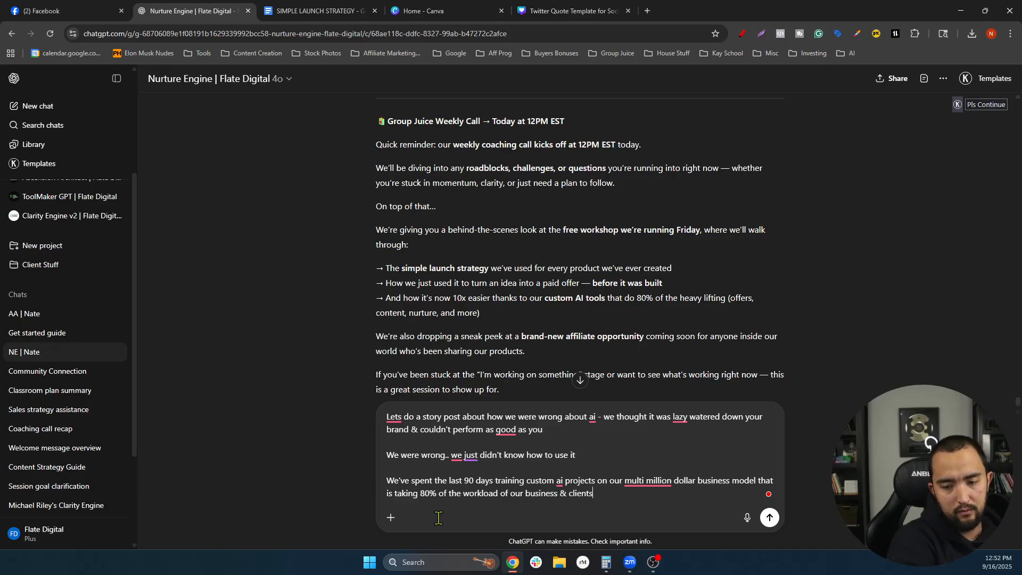
# - Add this Friday's free live training ($40k profit in 6 weeks) and a comment-for-invite ask, then send
pyautogui.hotkey('shift', 'Return')
pyautogui.hotkey('shift', 'Return')
pyautogui.write('this')
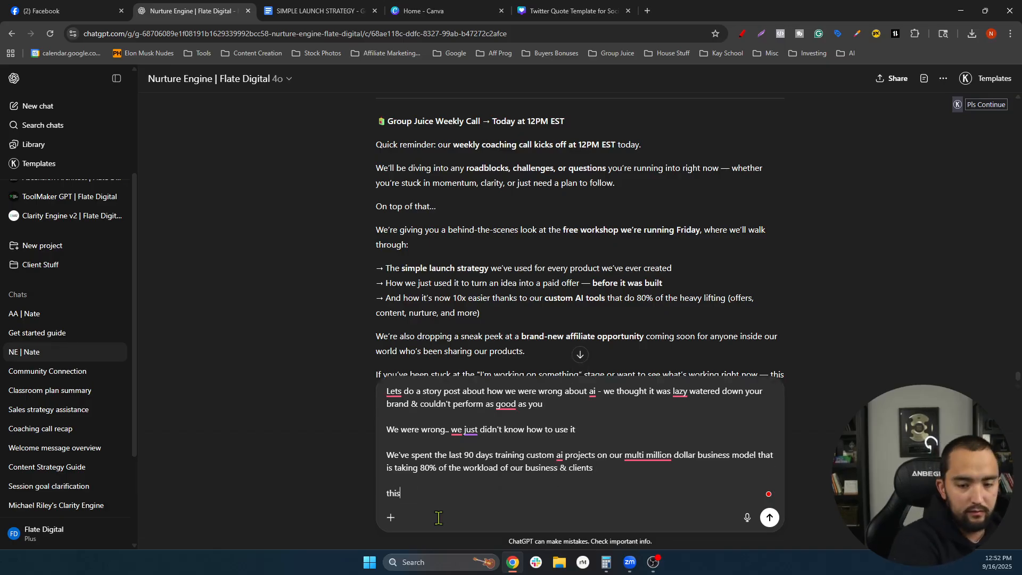
pyautogui.write(' friday ')
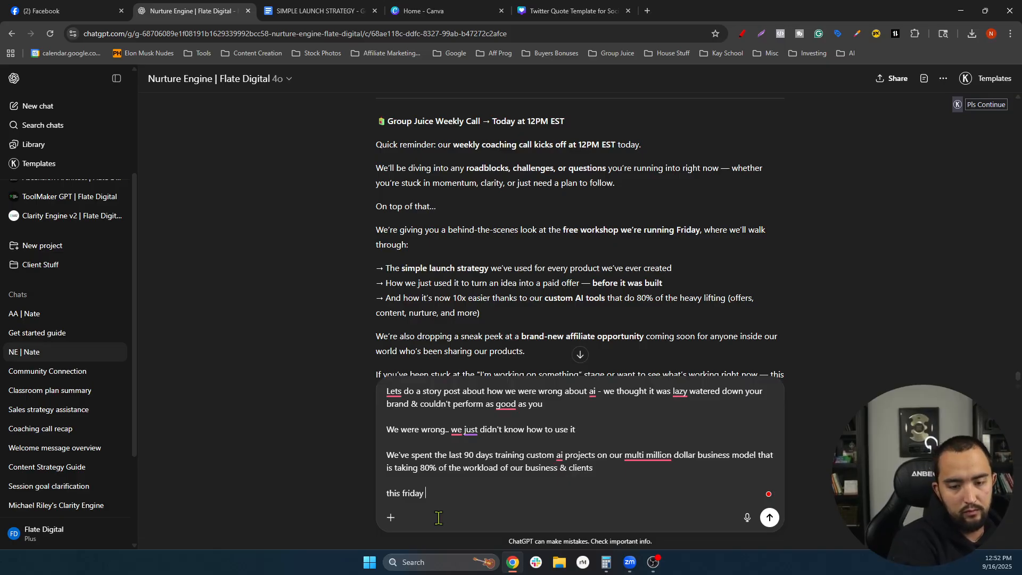
pyautogui.write("we're hosting a free ")
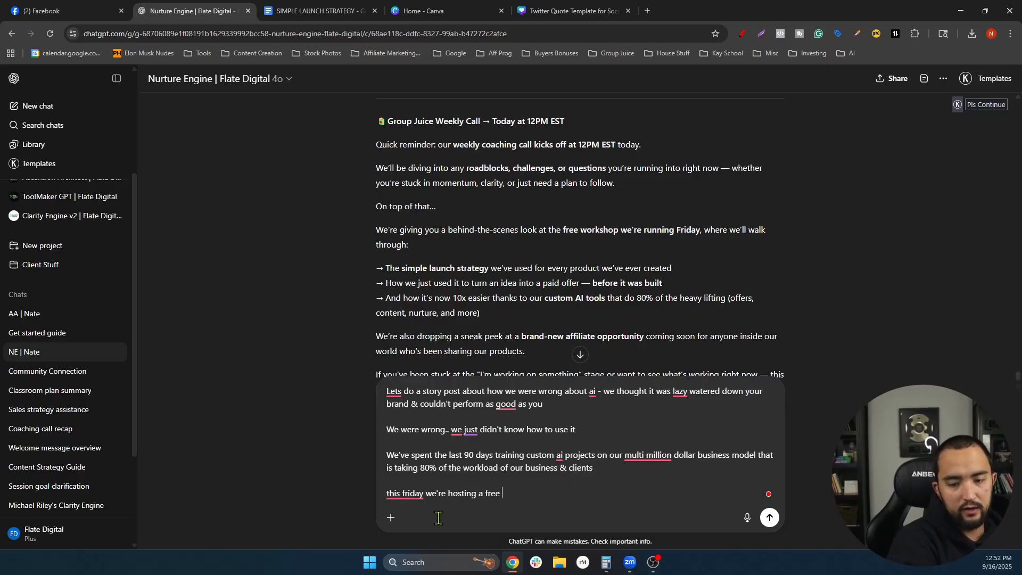
pyautogui.write('live train')
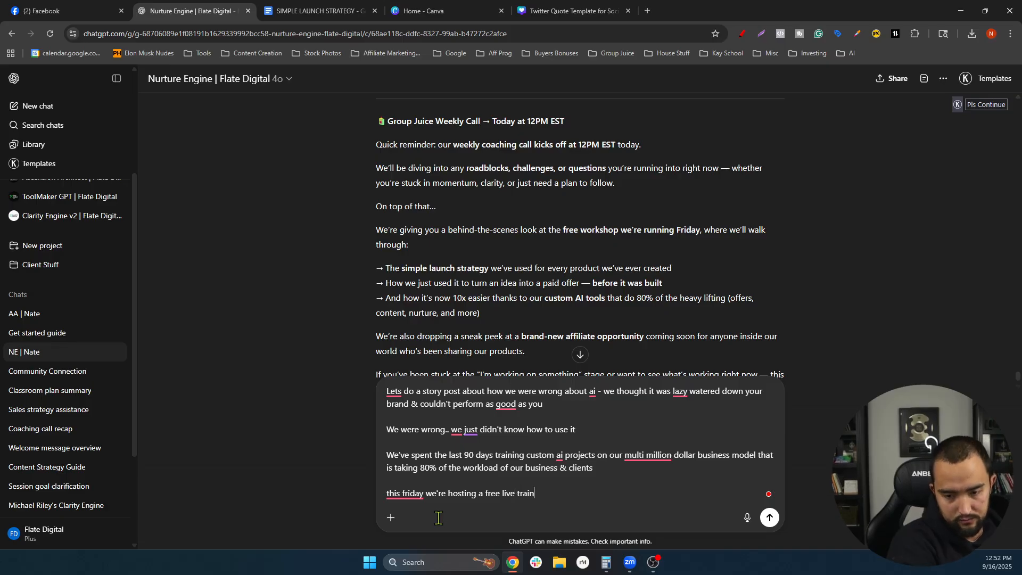
pyautogui.write('ing bt')
pyautogui.press('BackSpace')
pyautogui.write("reaking down how we've")
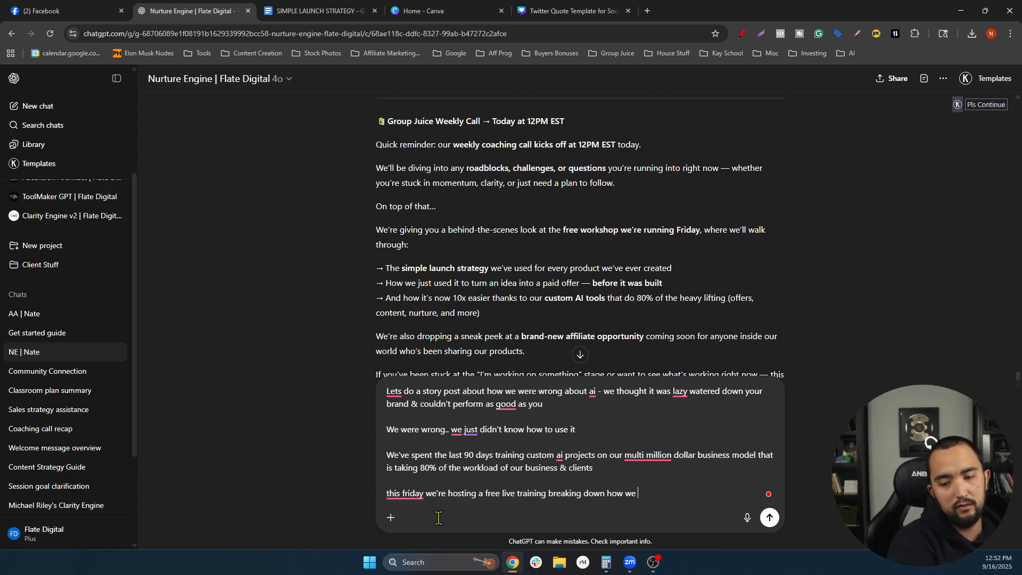
pyautogui.write('used these tools ')
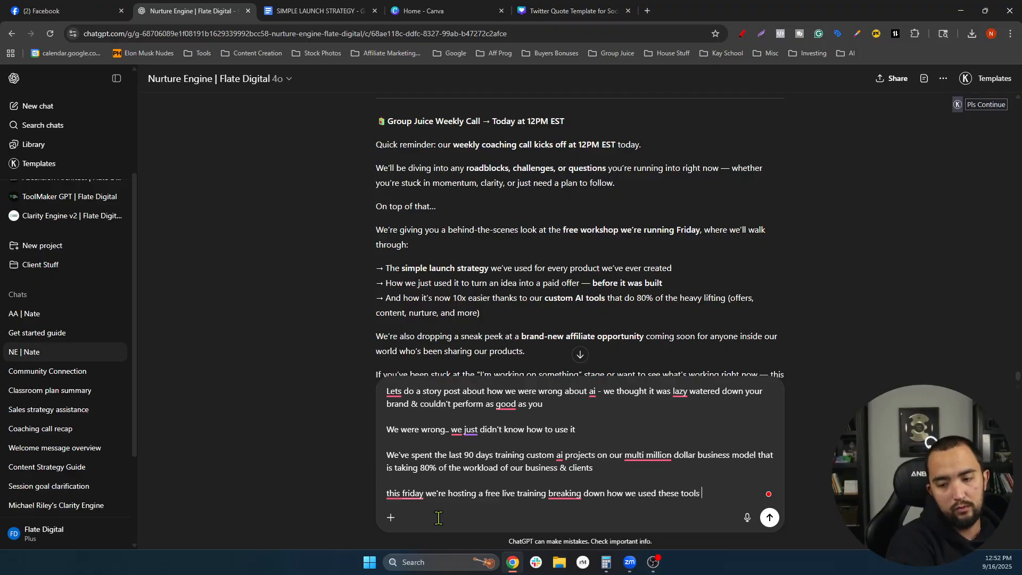
pyautogui.write('to take ')
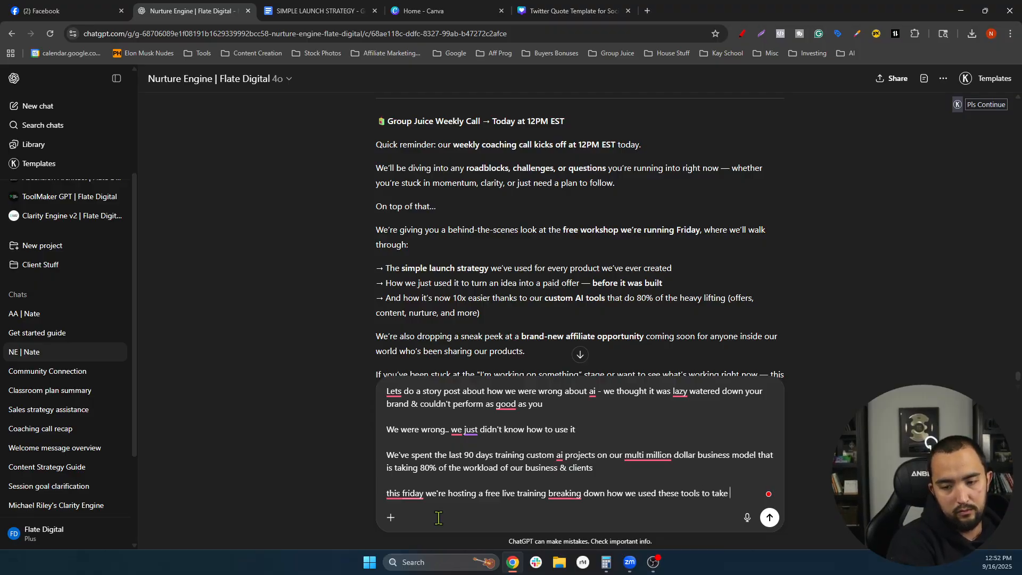
pyautogui.write('a brand enw idea ')
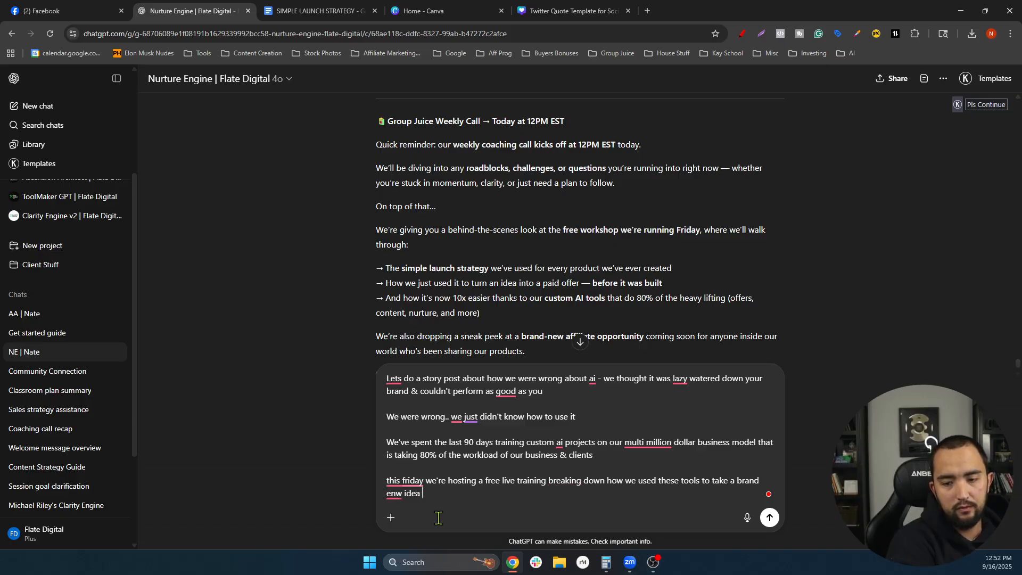
pyautogui.write('to 40')
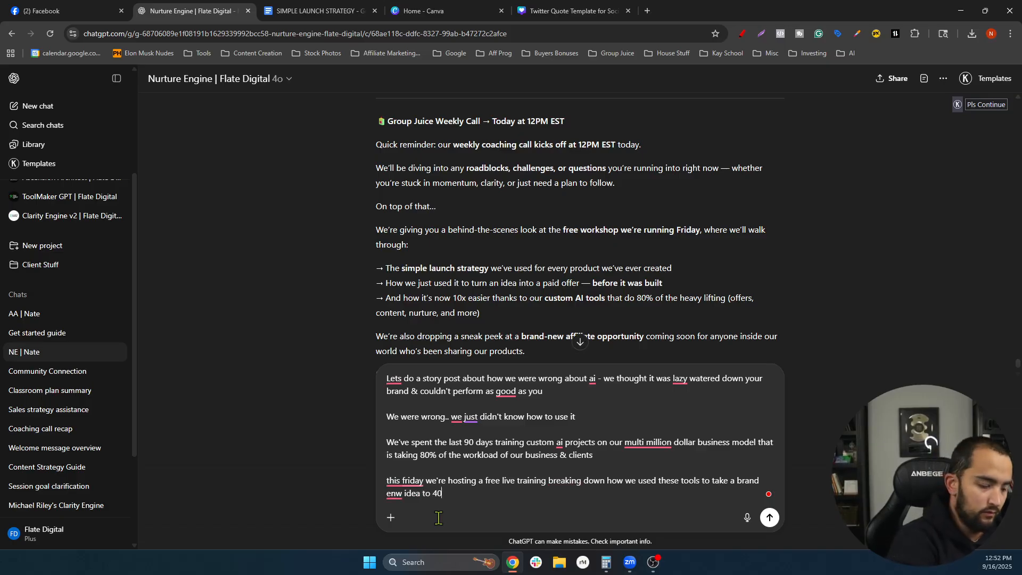
pyautogui.write('k profit in ')
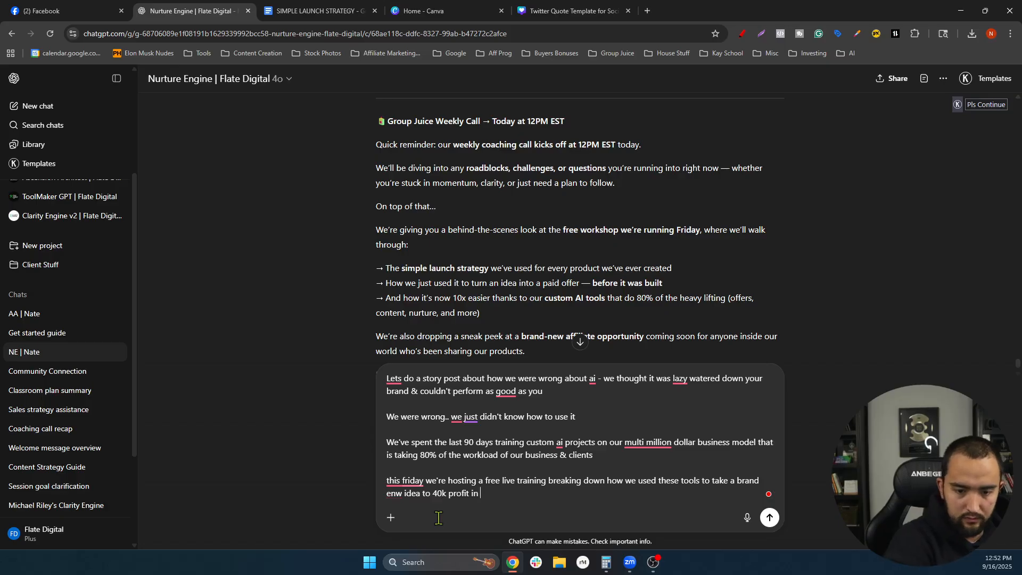
pyautogui.write('6 weeks')
pyautogui.hotkey('shift', 'Return')
pyautogui.hotkey('shift', 'Return')
pyautogui.write('Have the')
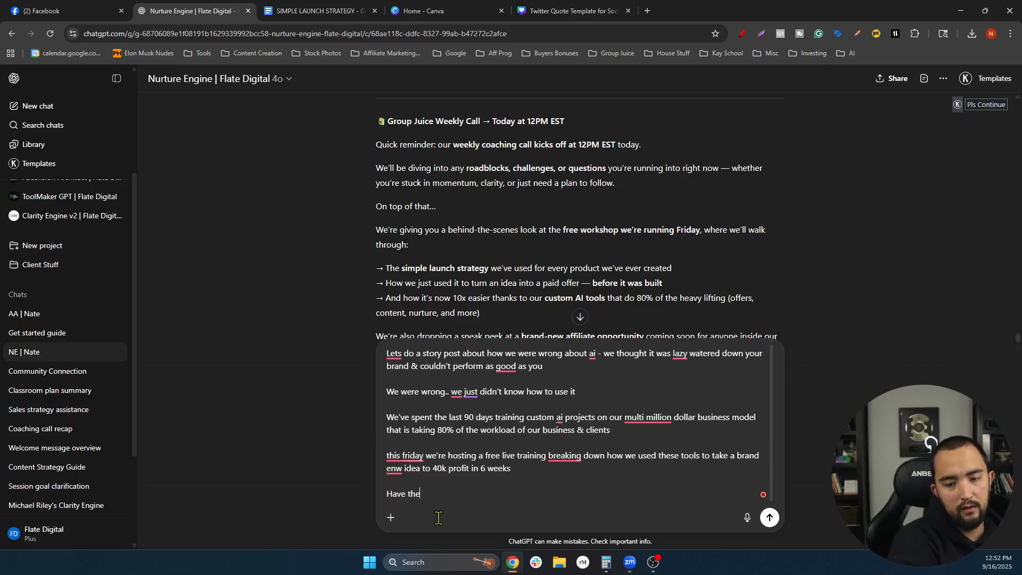
pyautogui.write(' mm comment live for a n')
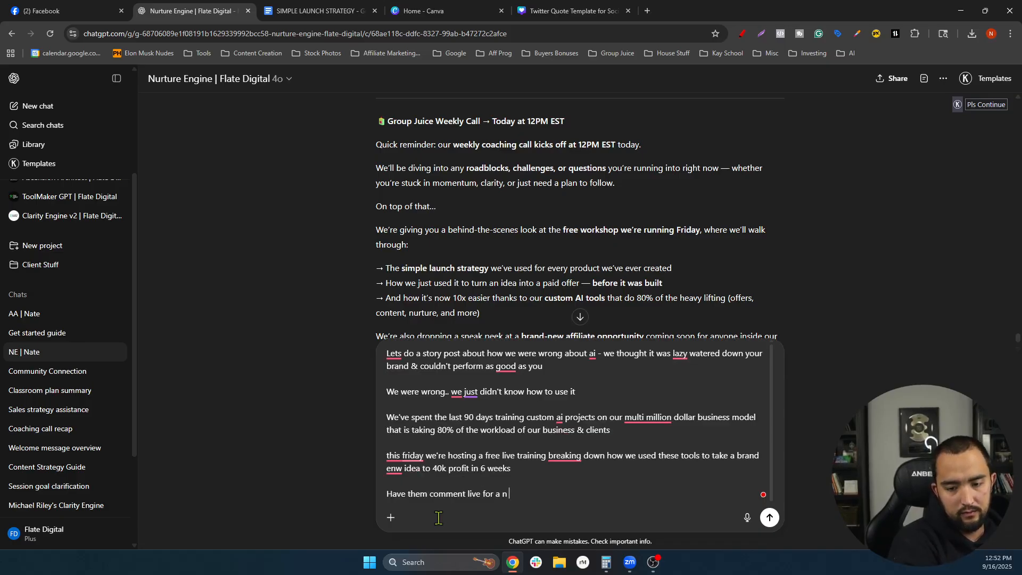
pyautogui.write('invite')
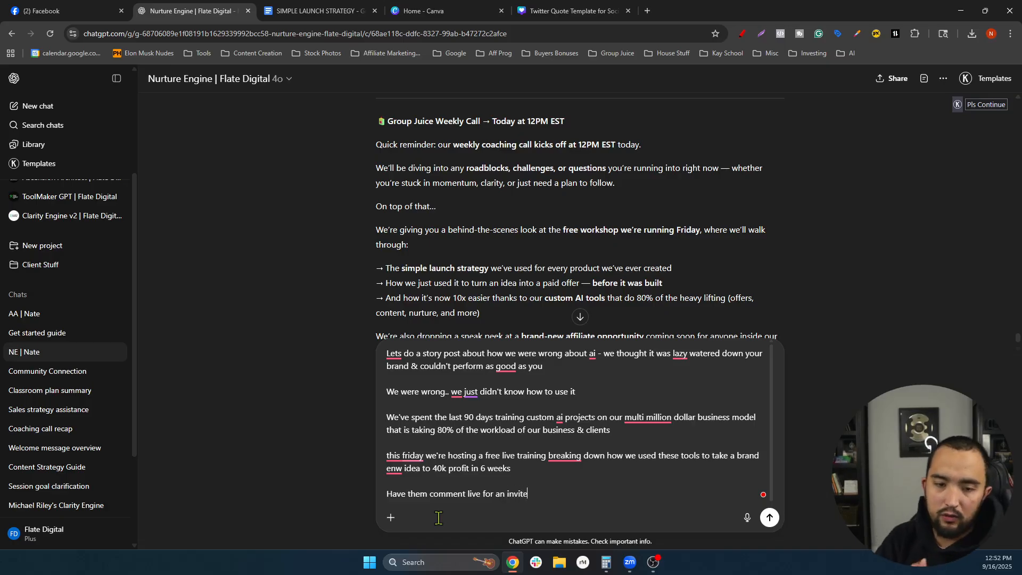
pyautogui.press('Return')
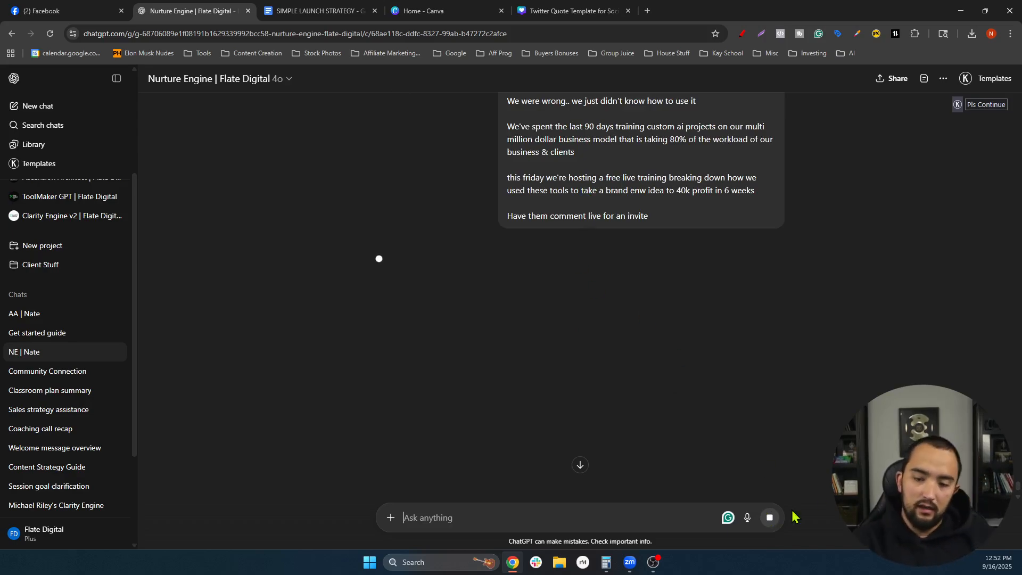
# - Glance at the SIMPLE LAUNCH STRATEGY document, then come back to the generating Nurture Engine reply
pyautogui.click(327, 13)
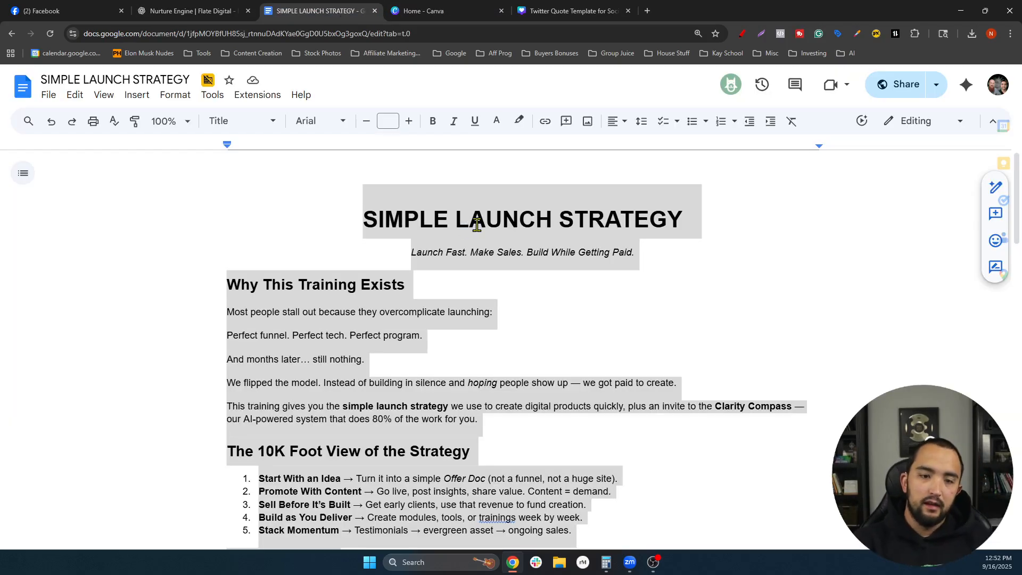
pyautogui.click(219, 11)
pyautogui.scroll(-2, 437, 536)
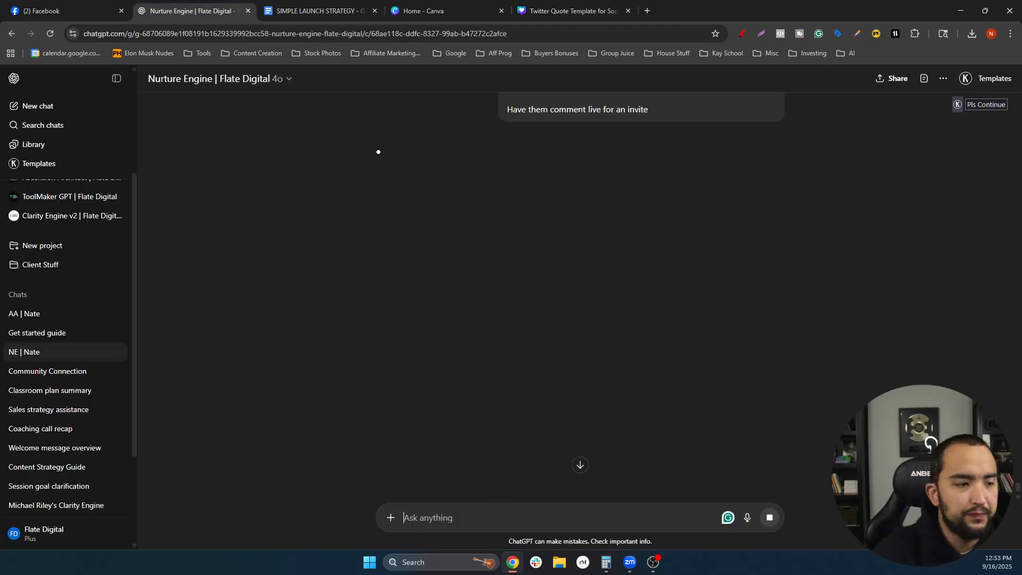
# - Review the reply and select the story post from 'We were wrong about AI.' to the closing invite line
pyautogui.scroll(5, 535, 255)
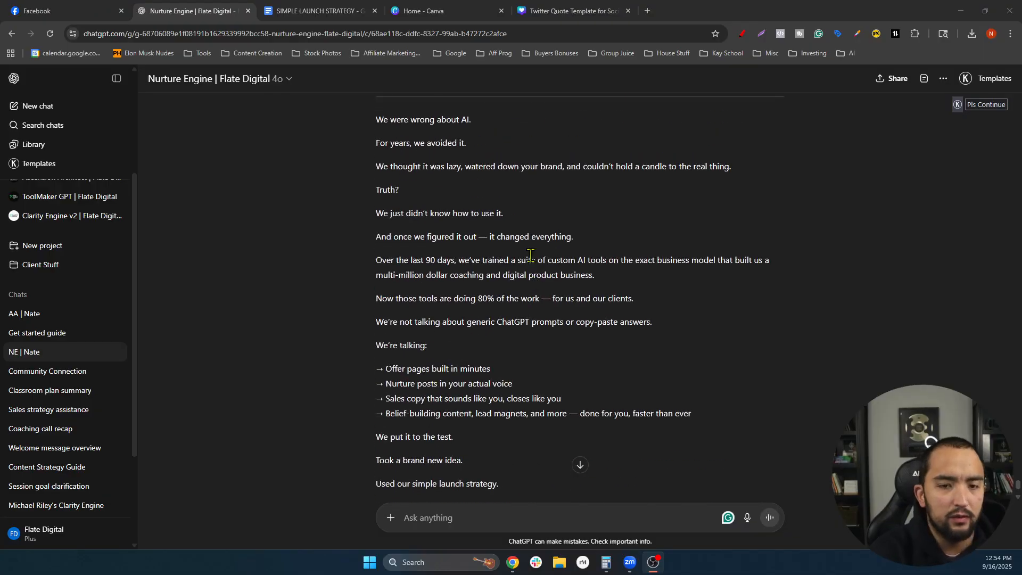
pyautogui.scroll(1, 477, 234)
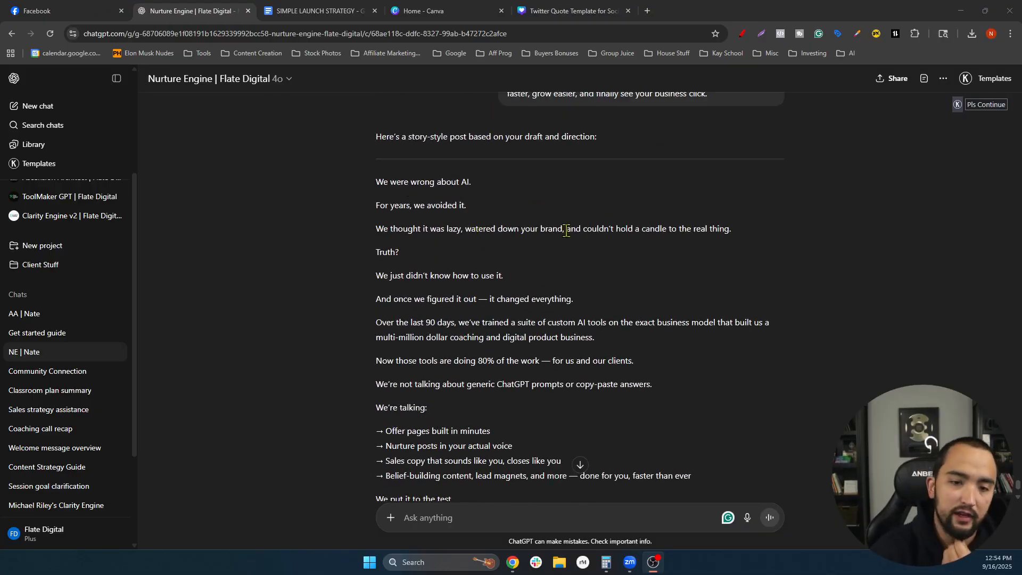
pyautogui.scroll(-1, 563, 229)
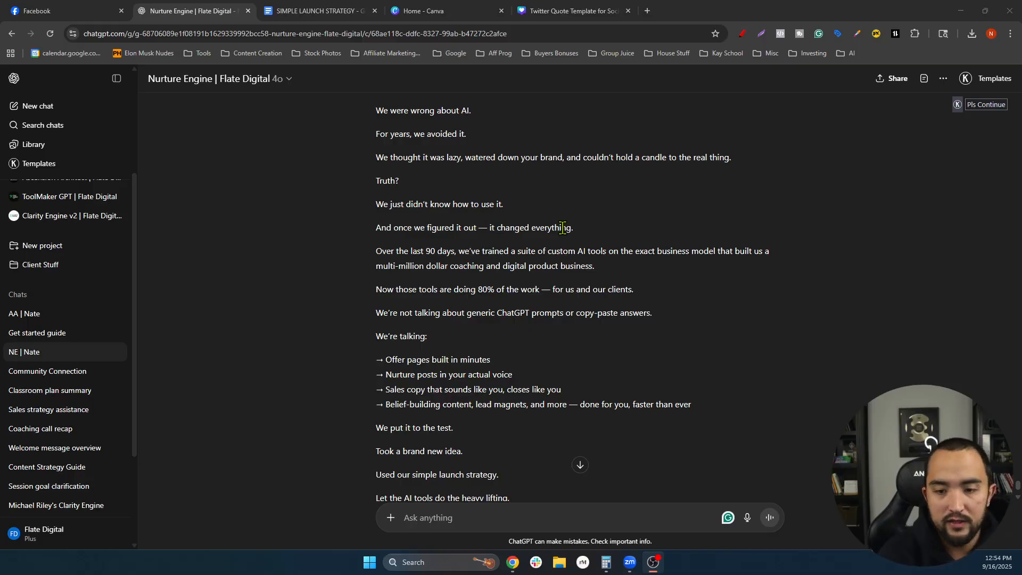
pyautogui.scroll(-3, 570, 228)
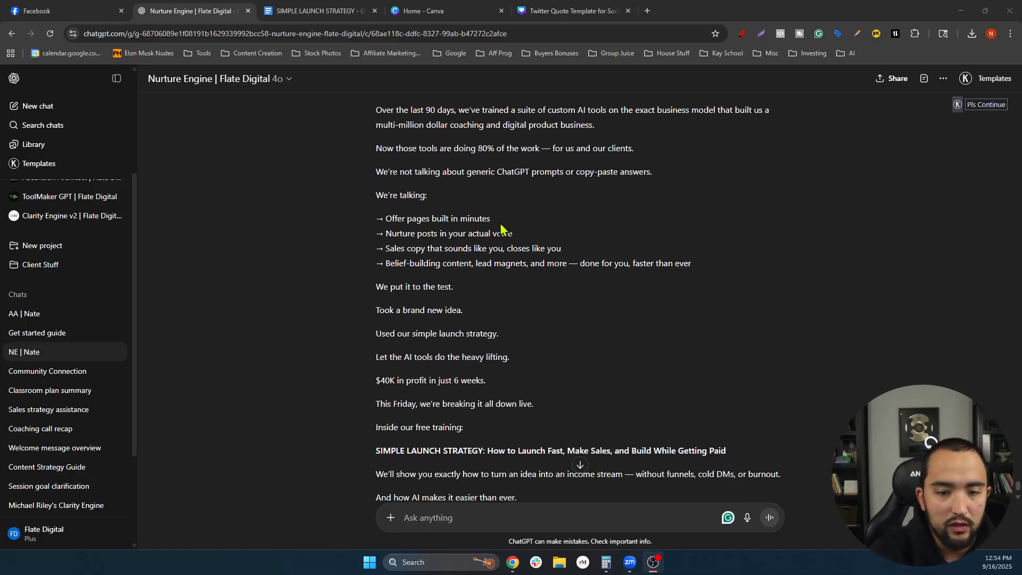
pyautogui.scroll(-1, 528, 217)
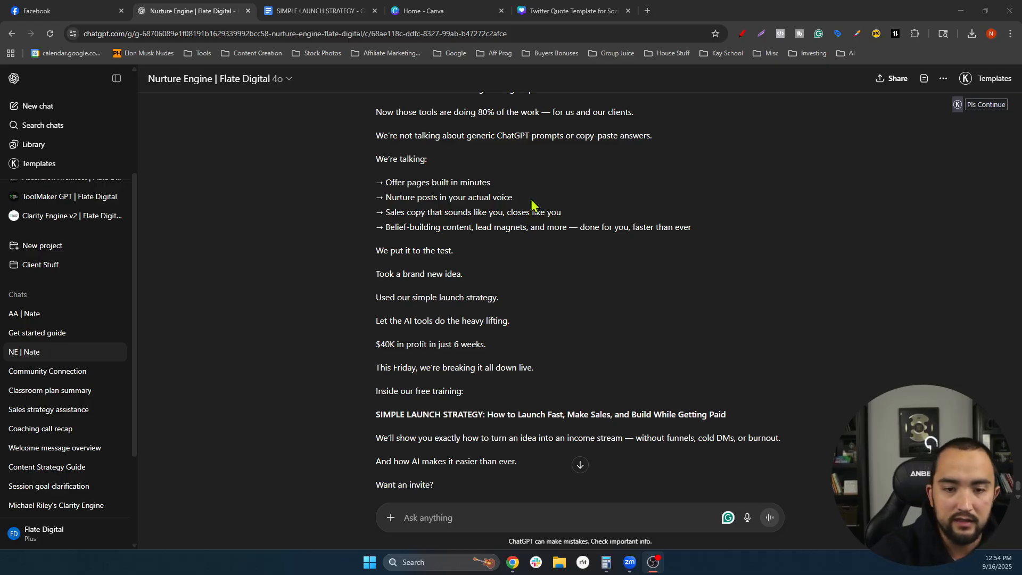
pyautogui.scroll(-1, 467, 205)
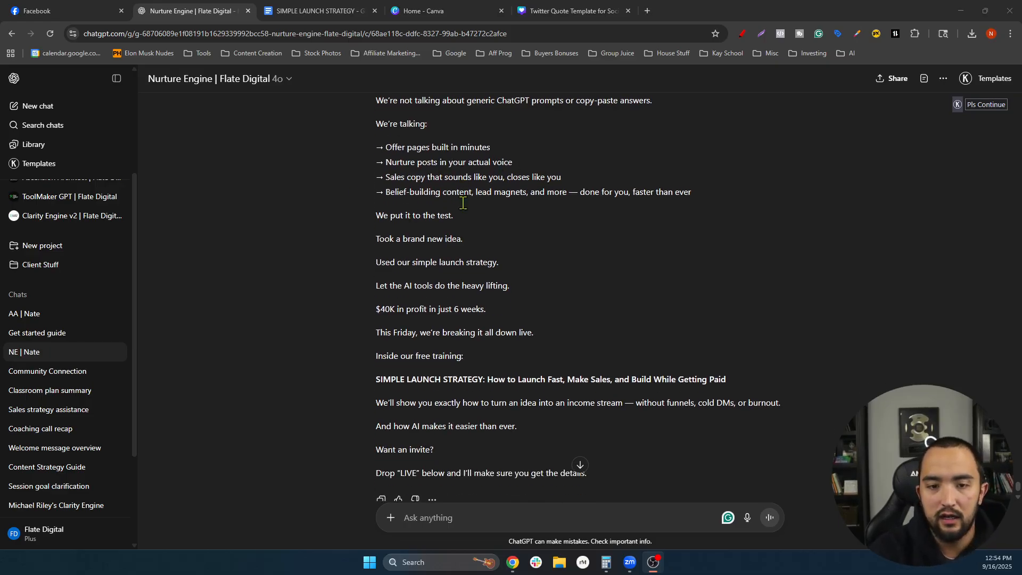
pyautogui.scroll(1, 453, 210)
pyautogui.scroll(-1, 450, 226)
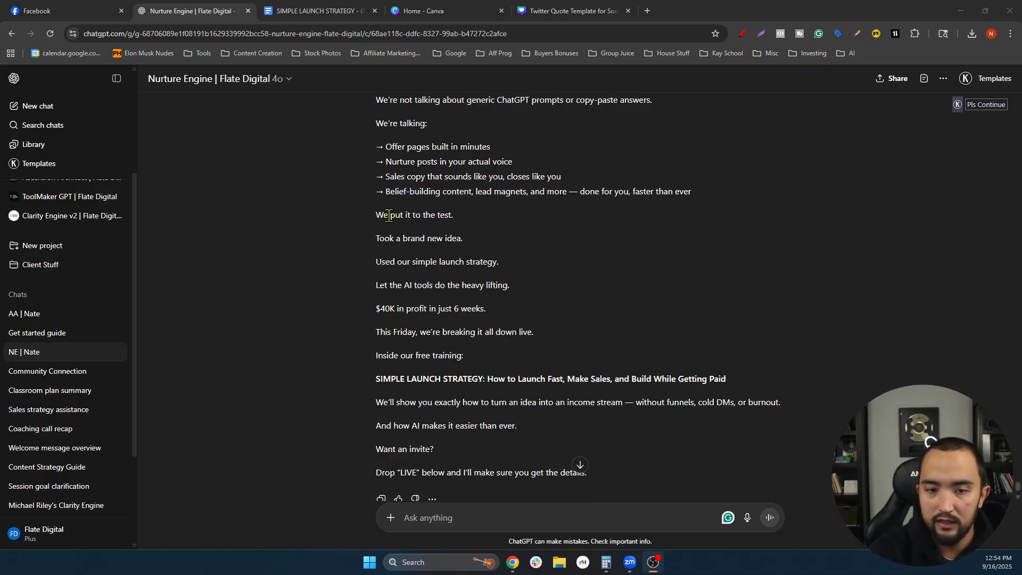
pyautogui.scroll(-1, 655, 190)
pyautogui.scroll(-1, 405, 181)
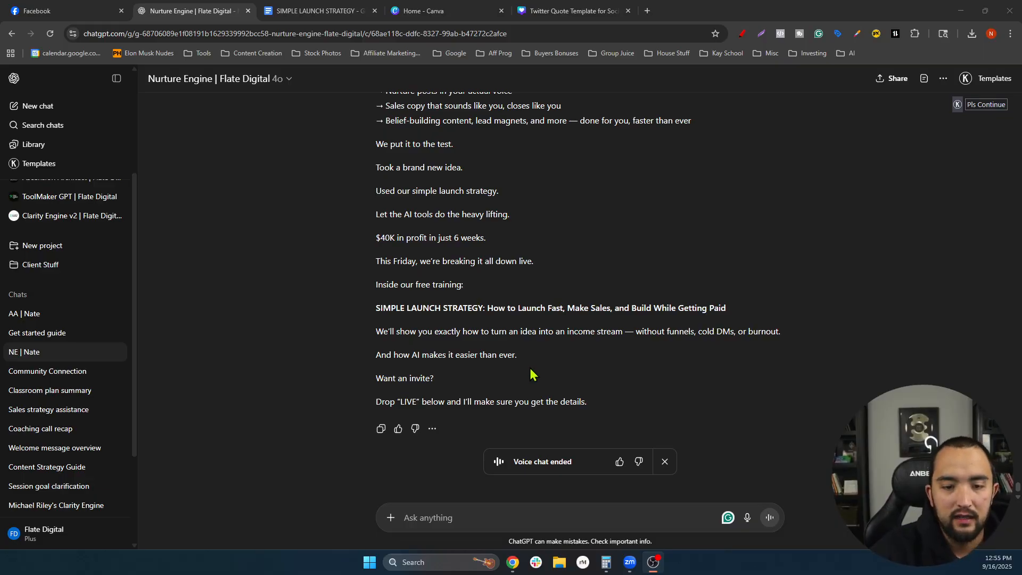
pyautogui.moveTo(602, 403); pyautogui.dragTo(356, 219)
pyautogui.scroll(1, 393, 249)
pyautogui.scroll(6, 379, 234)
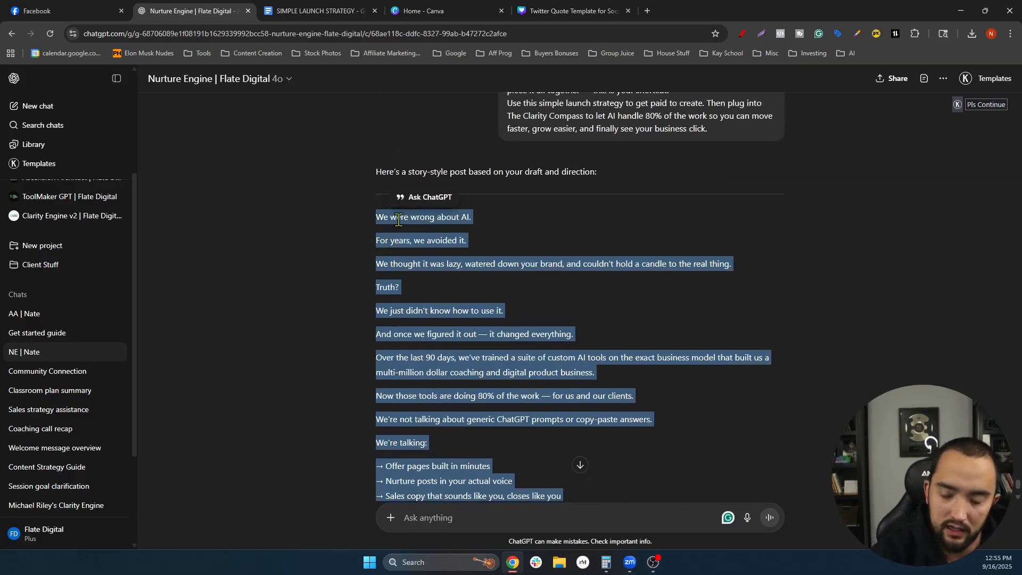
# - Create a new Facebook post from the content library and paste the copied story into it
pyautogui.click(56, 11)
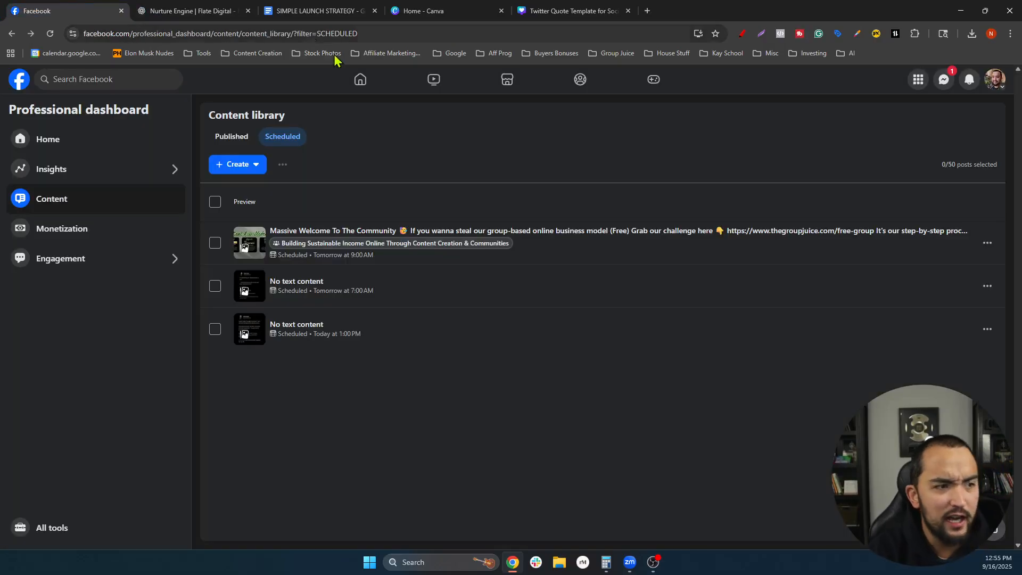
pyautogui.click(240, 166)
pyautogui.click(267, 197)
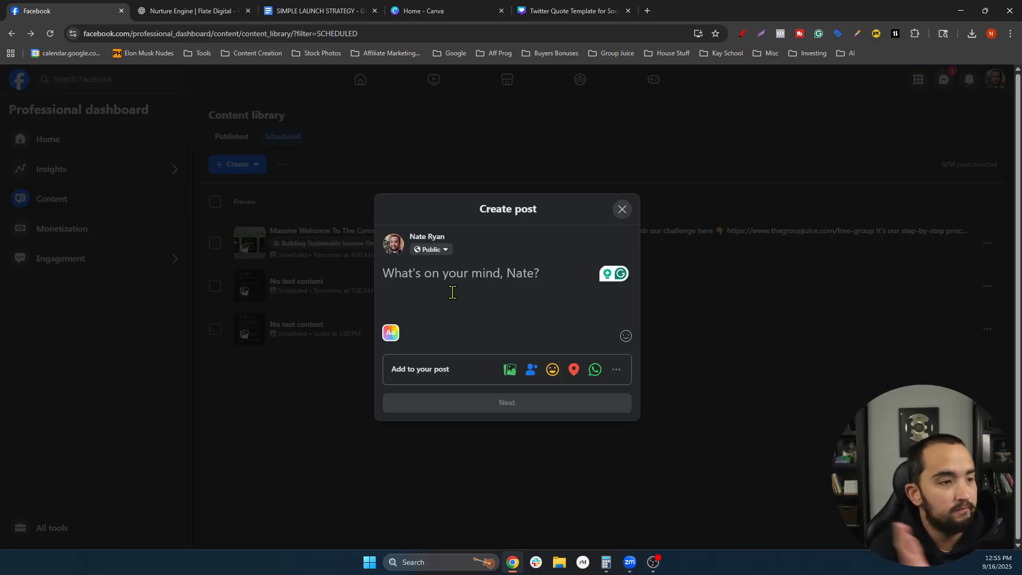
pyautogui.hotkey('ctrl', 'v')
# - Delete the dash so the line reads 'And once we figured it out it changed everything.'
pyautogui.scroll(10, 457, 273)
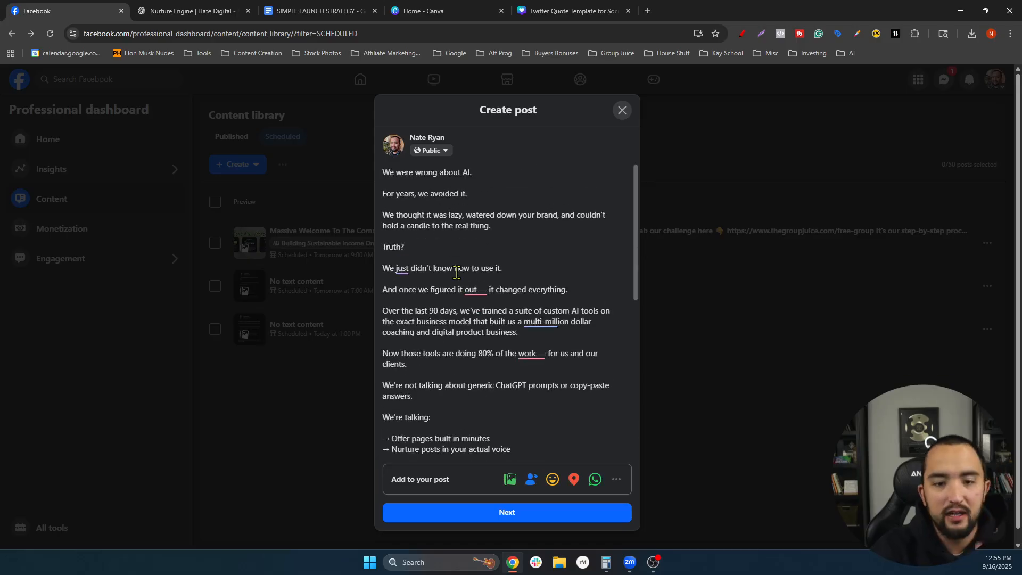
pyautogui.scroll(-2, 451, 227)
pyautogui.scroll(1, 441, 225)
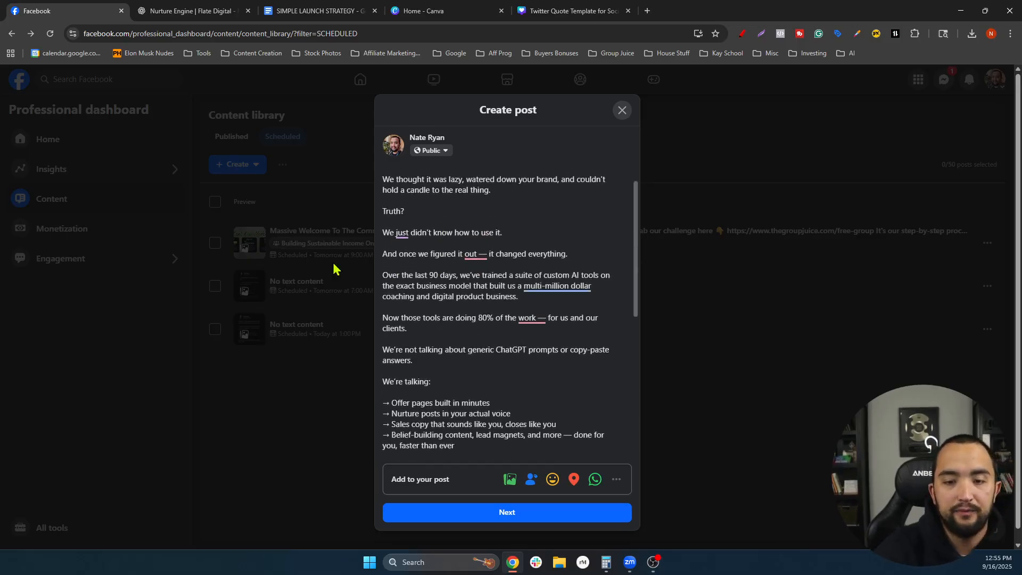
pyautogui.click(487, 254)
pyautogui.press('BackSpace')
pyautogui.press('BackSpace')
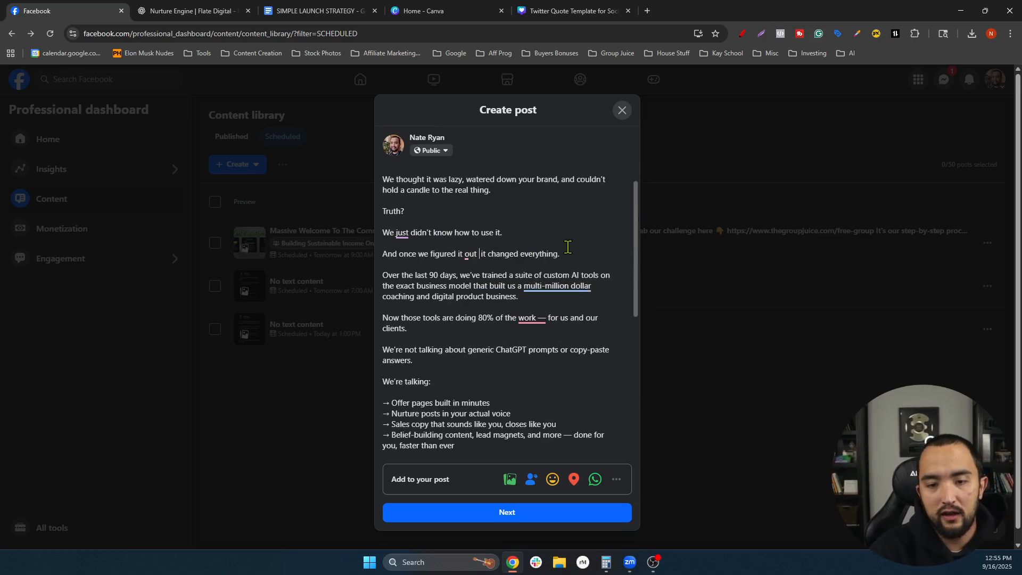
pyautogui.press('BackSpace')
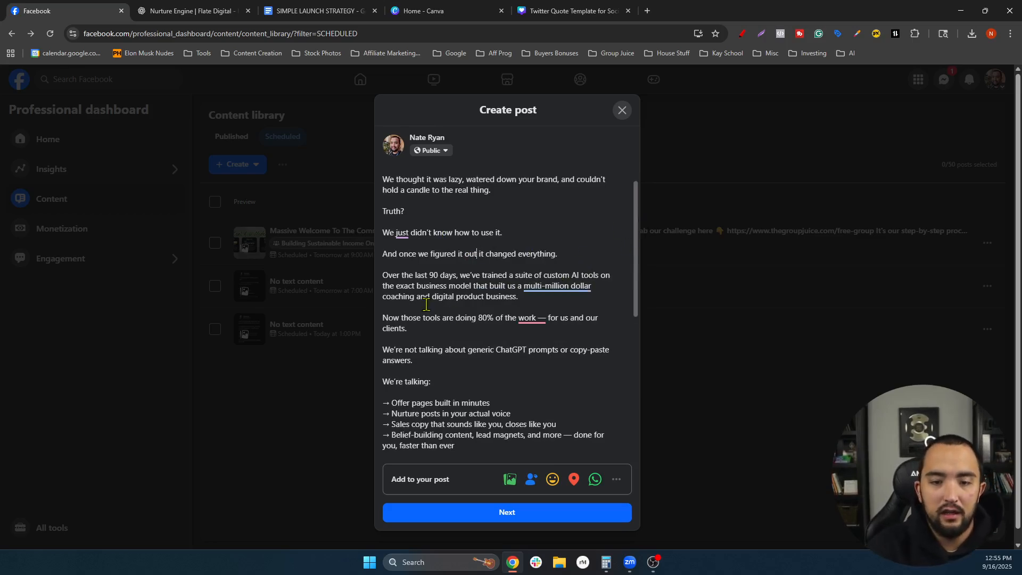
pyautogui.tripleClick(414, 286)
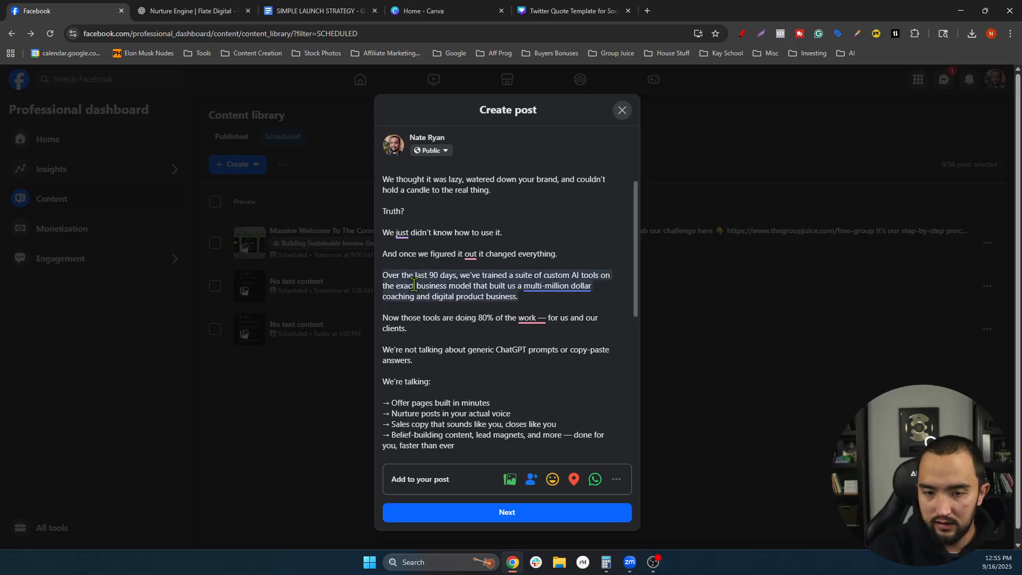
# - Replace the multi-million dollar business wording with 'produced over $6M in the last few years between us & students', and remove the dash after 'work'
pyautogui.moveTo(548, 299); pyautogui.dragTo(524, 287)
pyautogui.click(575, 292)
pyautogui.press('BackSpace')
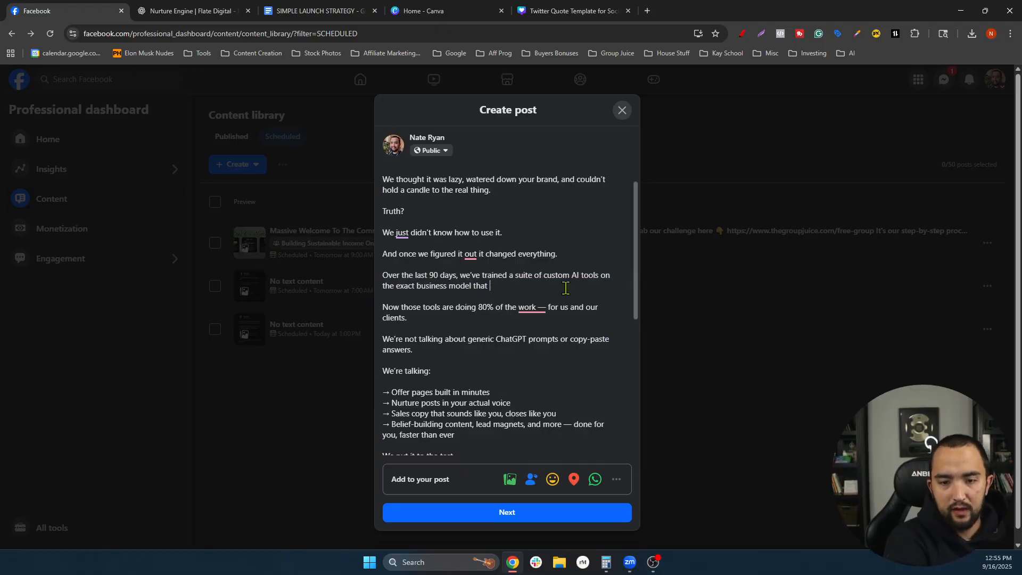
pyautogui.write('produced ov')
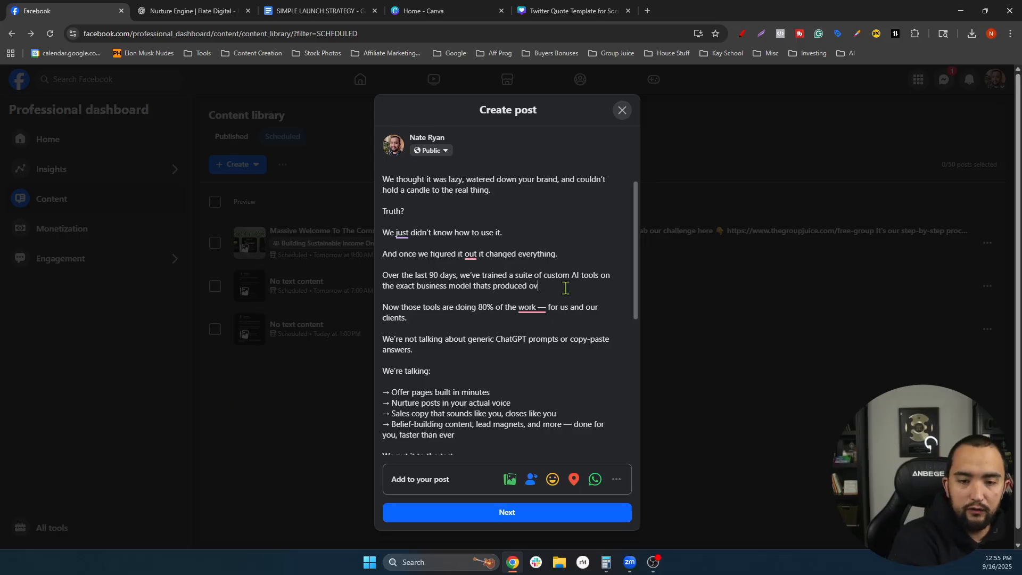
pyautogui.write('er $6M')
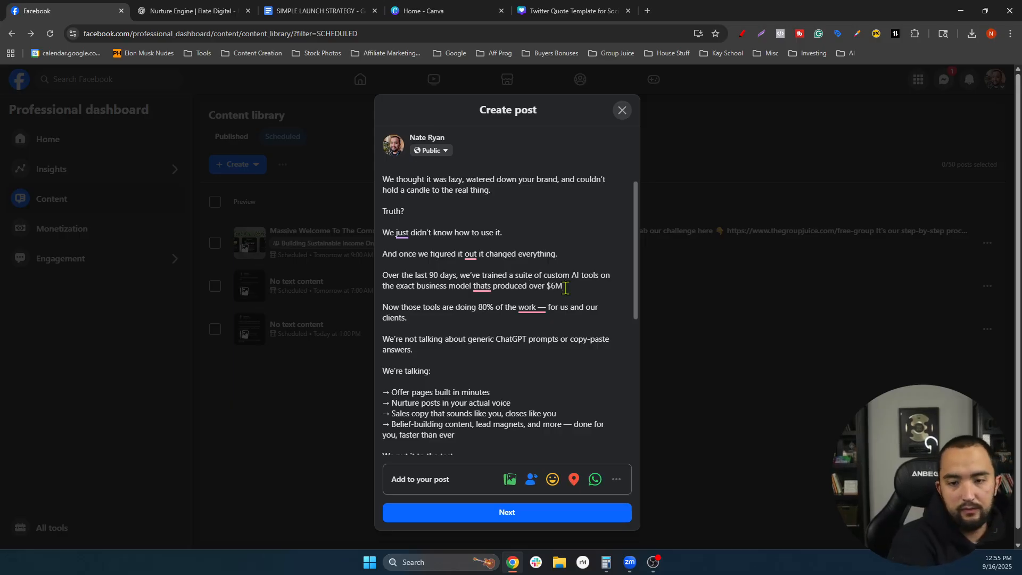
pyautogui.write(' in the last few ye')
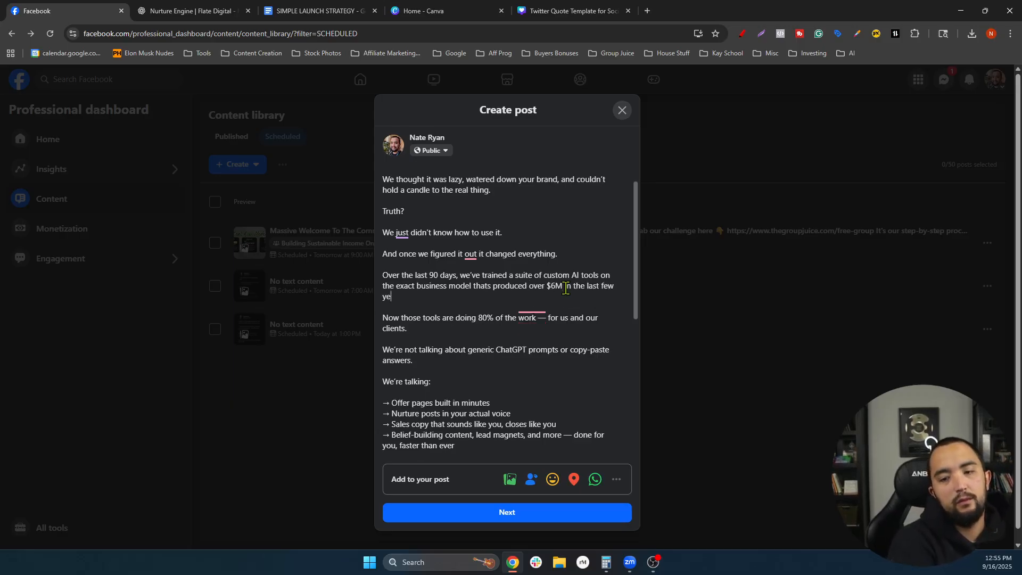
pyautogui.write('ars between us &')
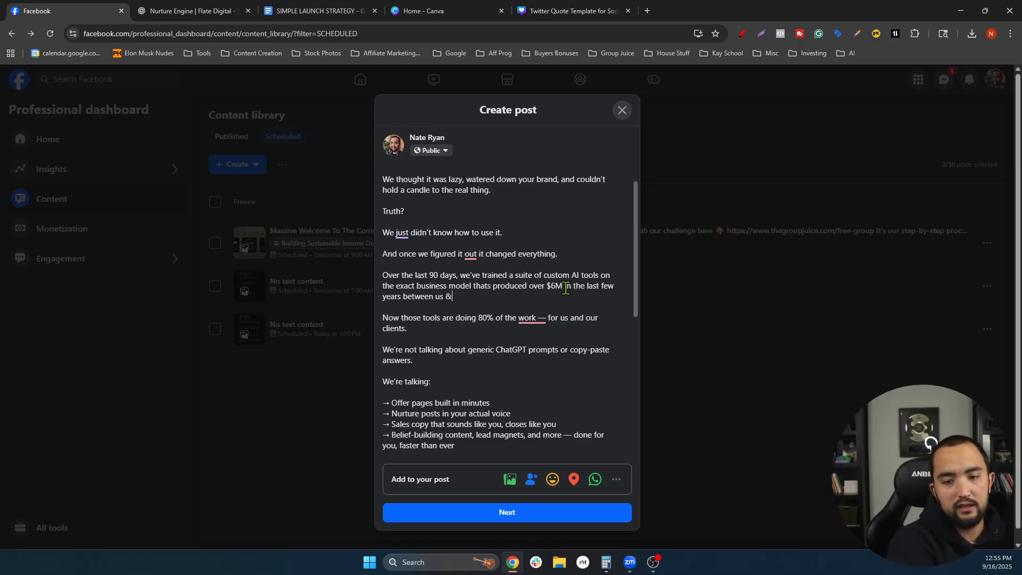
pyautogui.write(' sutd')
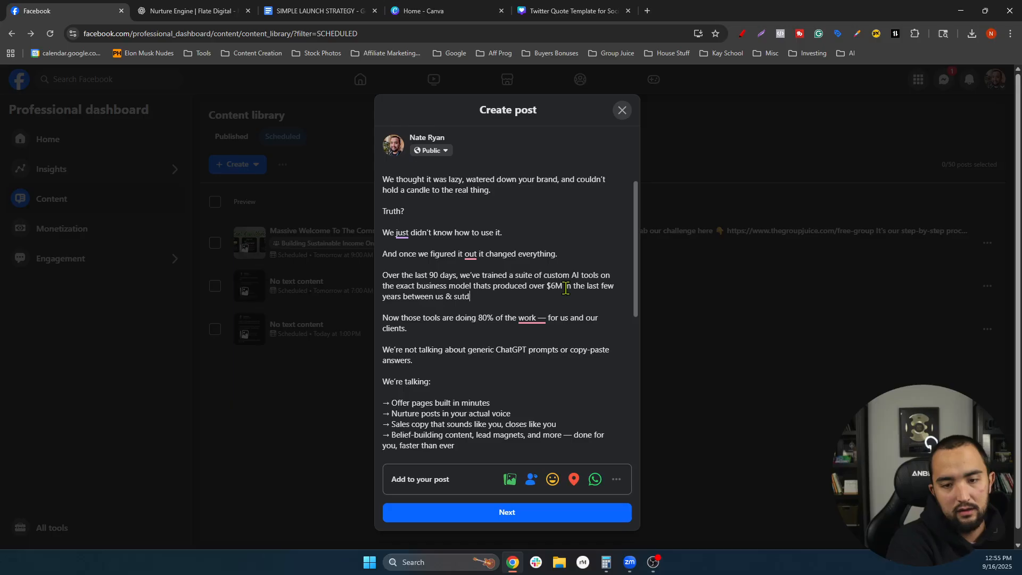
pyautogui.press('BackSpace')
pyautogui.press('BackSpace')
pyautogui.press('BackSpace')
pyautogui.write('tudents..')
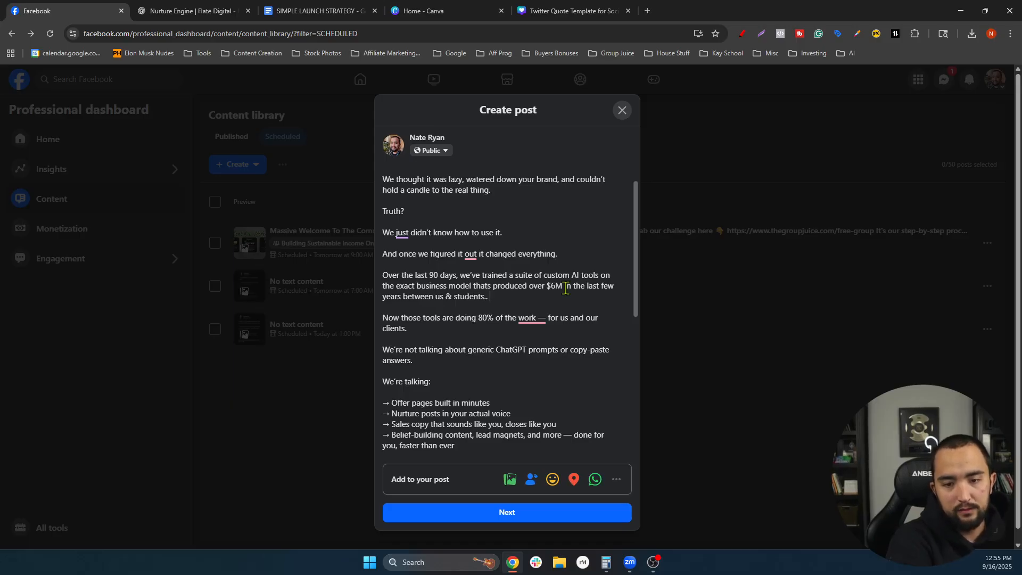
pyautogui.moveTo(548, 320)
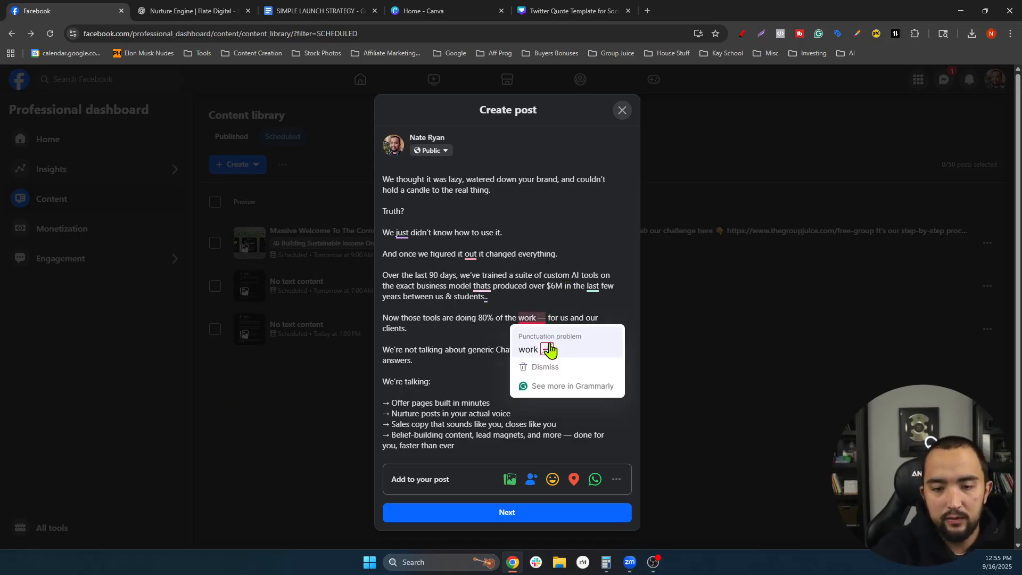
pyautogui.click(550, 350)
pyautogui.scroll(-2, 512, 327)
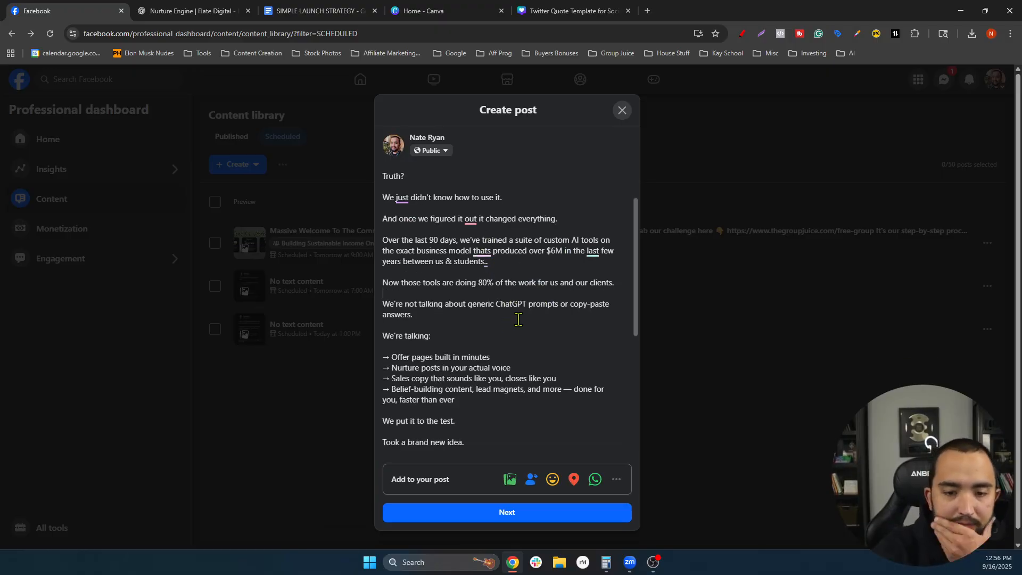
# - Rewrite the first two bullets as 'Offers written in minutes' and 'Lead magnets, Trainings, scripts & digital products'
pyautogui.scroll(-2, 518, 320)
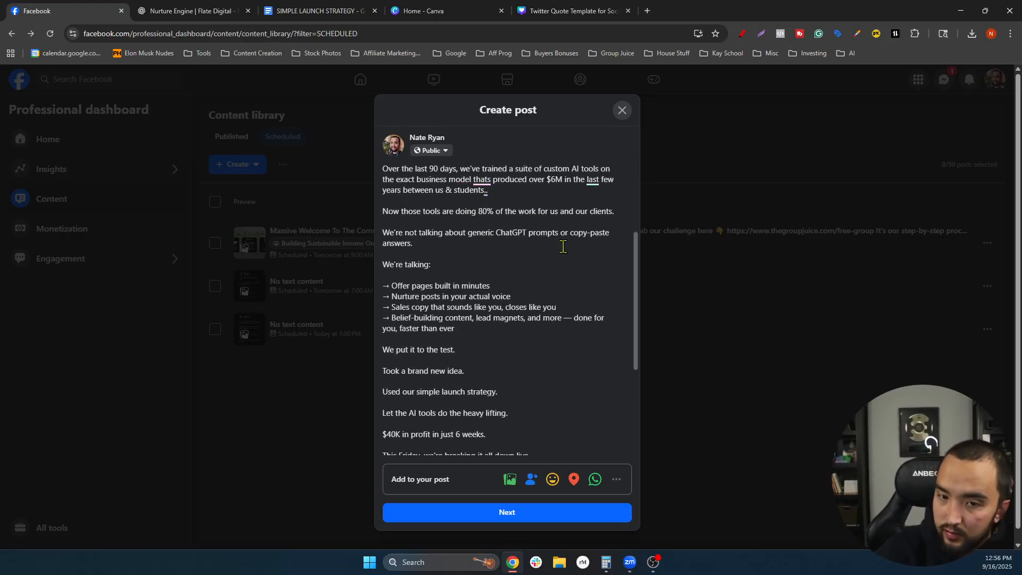
pyautogui.scroll(-2, 533, 266)
pyautogui.scroll(2, 511, 287)
pyautogui.moveTo(509, 287); pyautogui.dragTo(374, 285)
pyautogui.press('BackSpace')
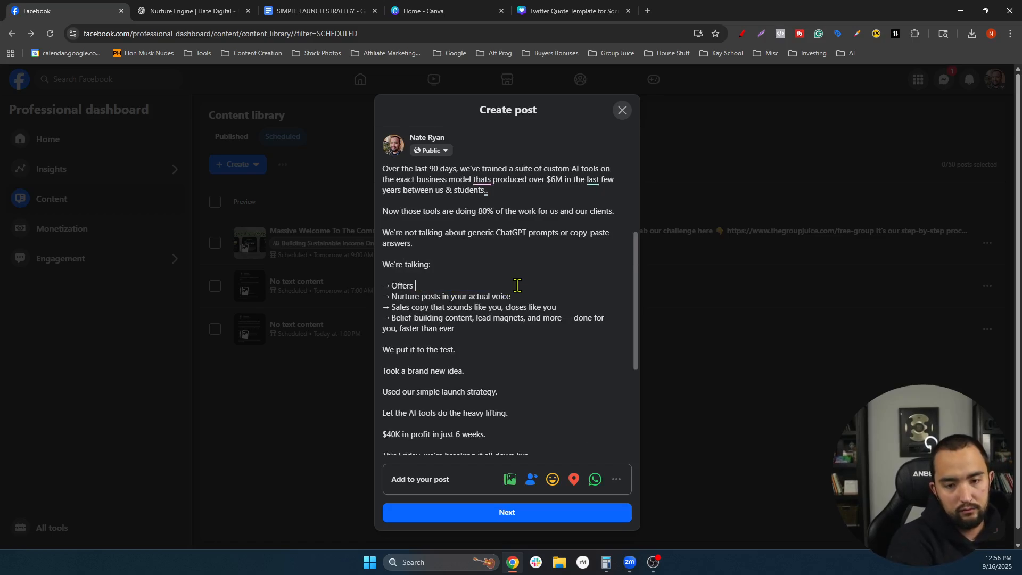
pyautogui.write('Offers written in ')
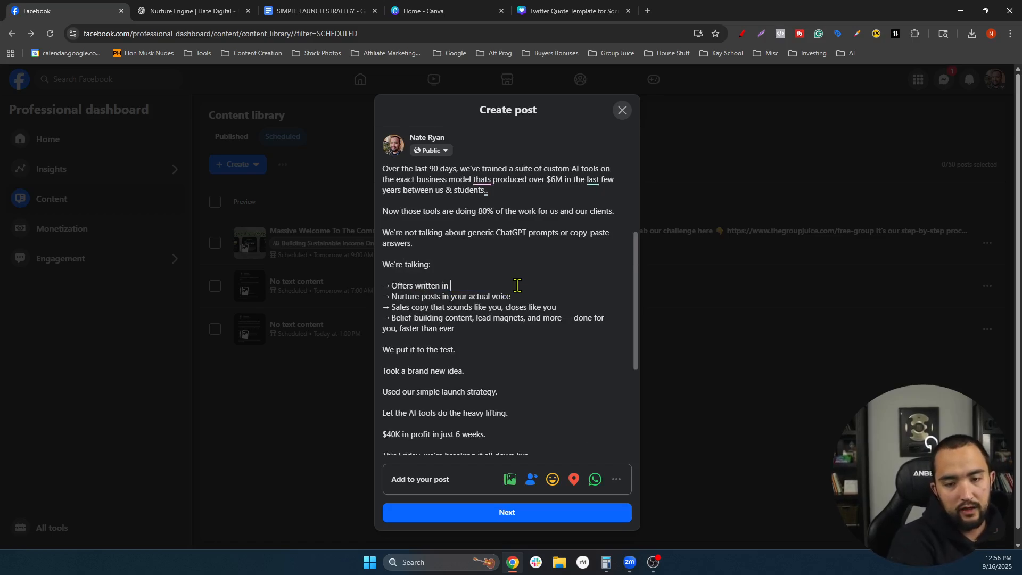
pyautogui.write('minutes')
pyautogui.moveTo(513, 296); pyautogui.dragTo(376, 297)
pyautogui.press('BackSpace')
pyautogui.write('lead')
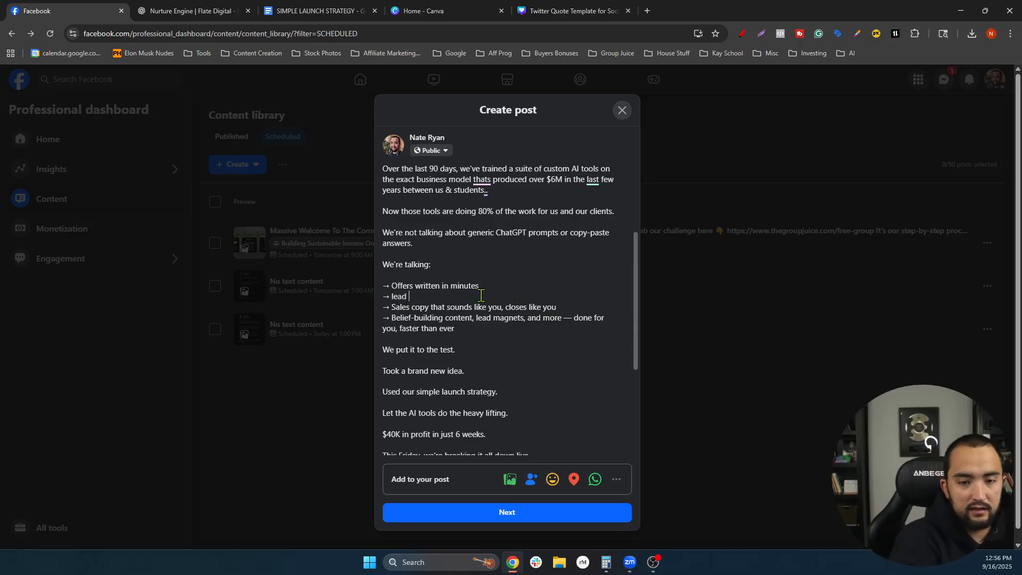
pyautogui.press('BackSpace')
pyautogui.press('BackSpace')
pyautogui.press('BackSpace')
pyautogui.press('BackSpace')
pyautogui.press('BackSpace')
pyautogui.write('Lead mag')
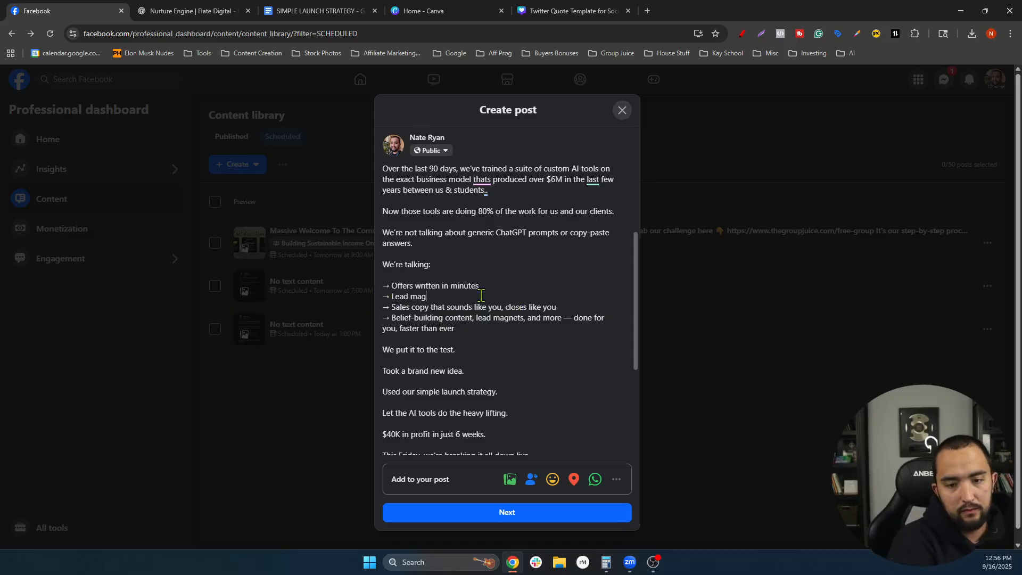
pyautogui.write('nets, Trainings, scr')
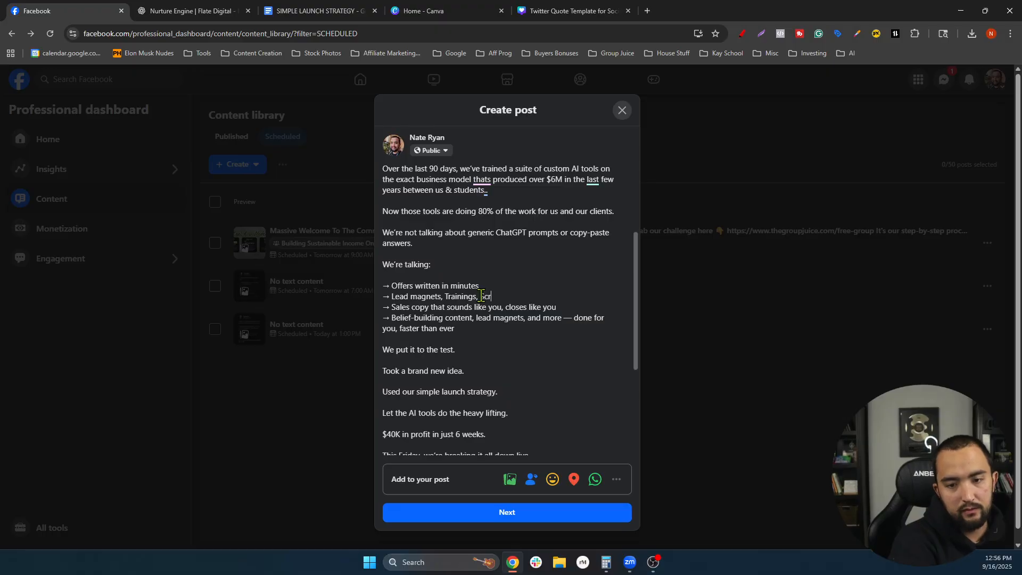
pyautogui.write('eipipts & d')
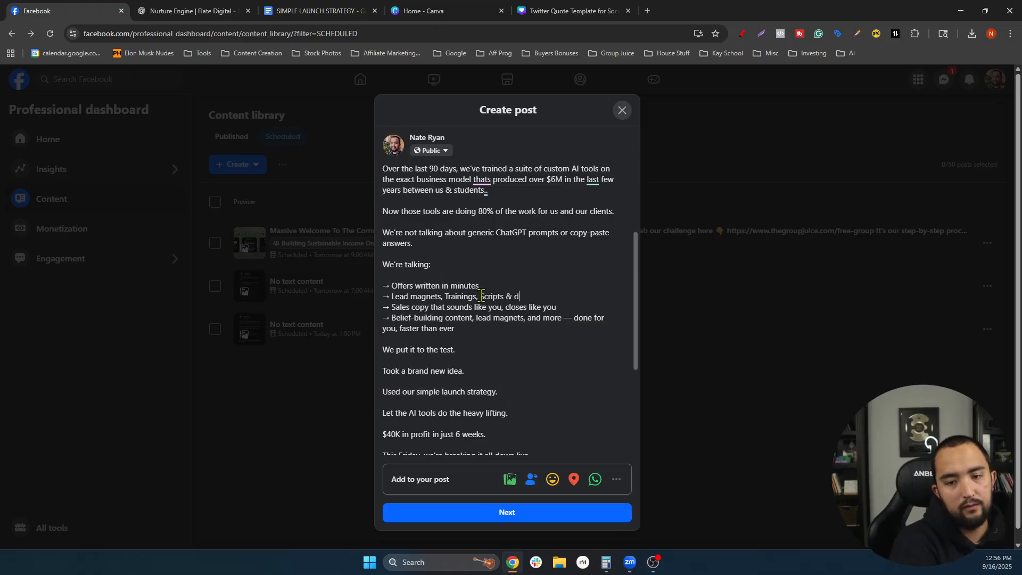
pyautogui.write('igital procxu')
pyautogui.press('BackSpace')
pyautogui.press('BackSpace')
pyautogui.write('ducts')
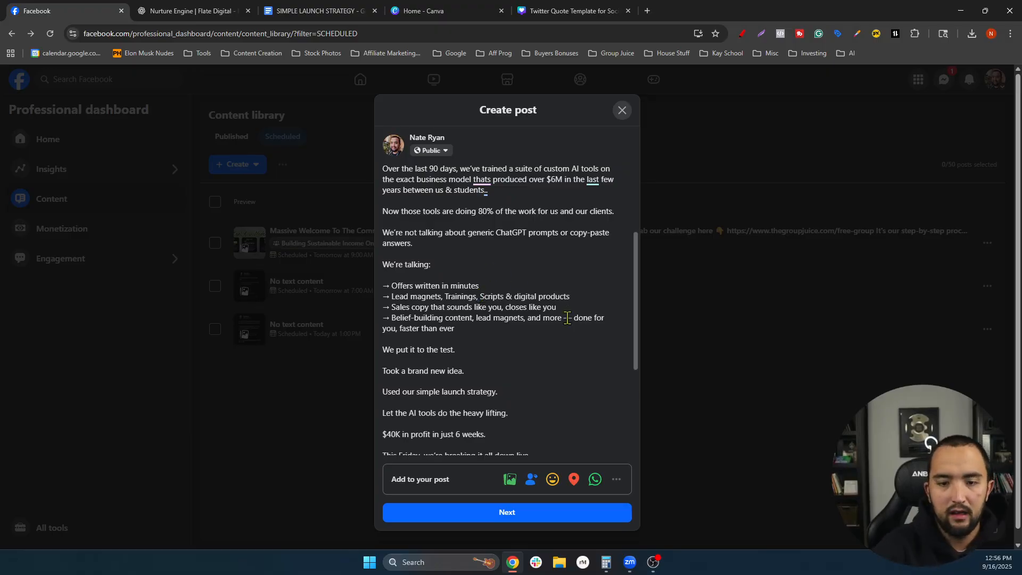
# - Replace the Sales copy bullet with 'Content in your voice, brand & catered to who you help'
pyautogui.moveTo(558, 307); pyautogui.dragTo(393, 307)
pyautogui.press('BackSpace')
pyautogui.scroll(-1, 554, 301)
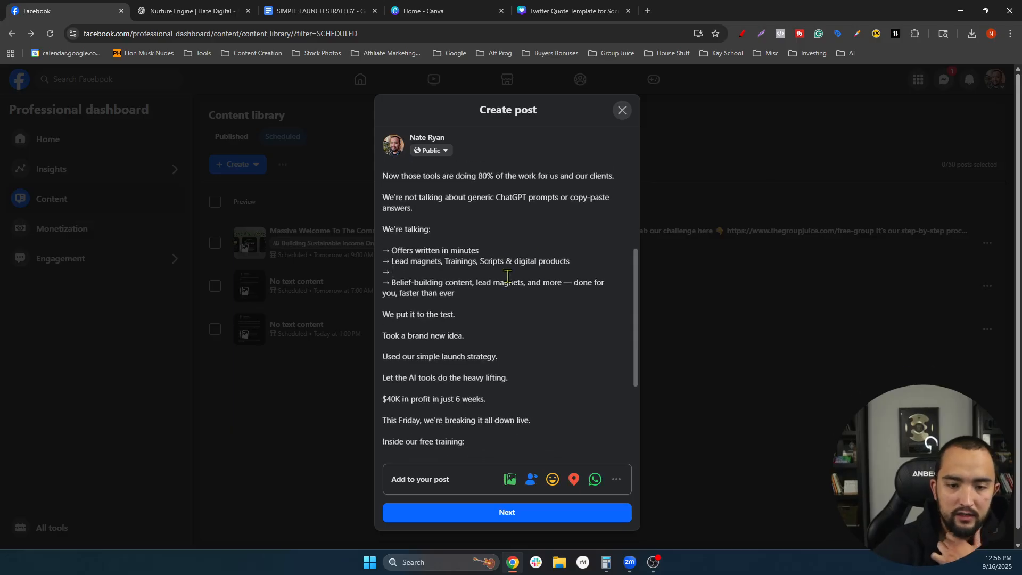
pyautogui.scroll(2, 537, 274)
pyautogui.scroll(-1, 537, 274)
pyautogui.write('Content ')
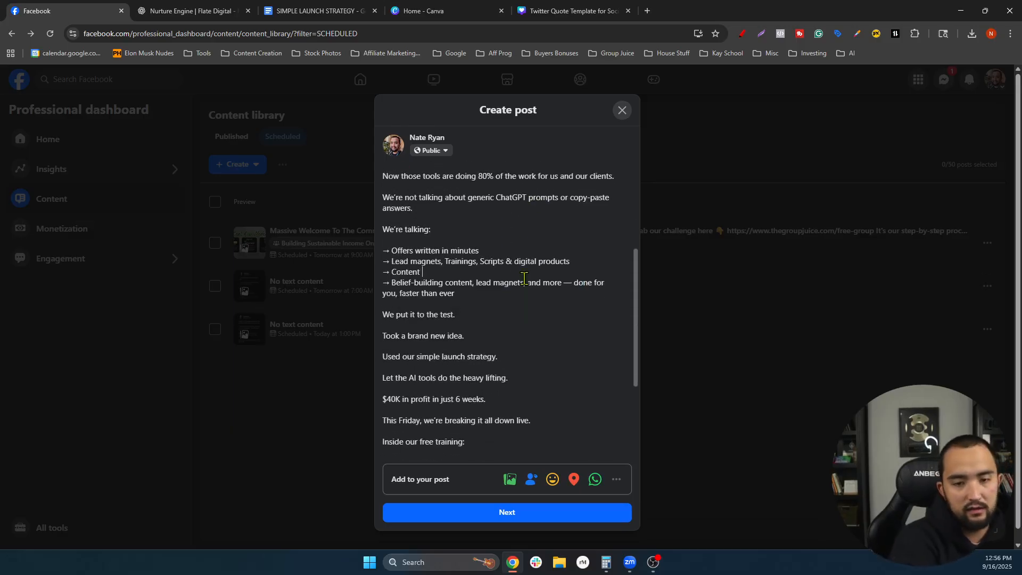
pyautogui.write('oi your')
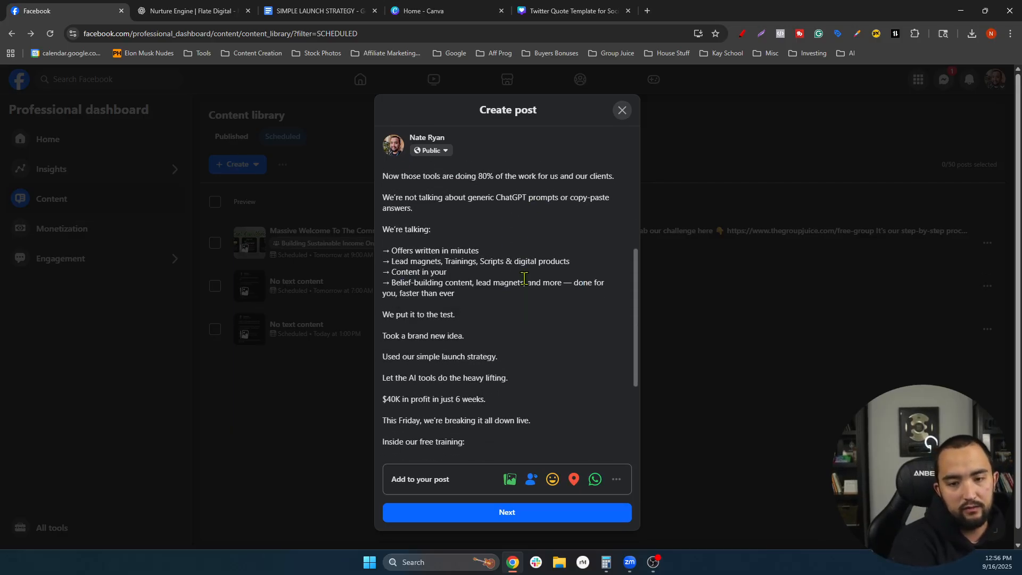
pyautogui.write(' voice, brand ')
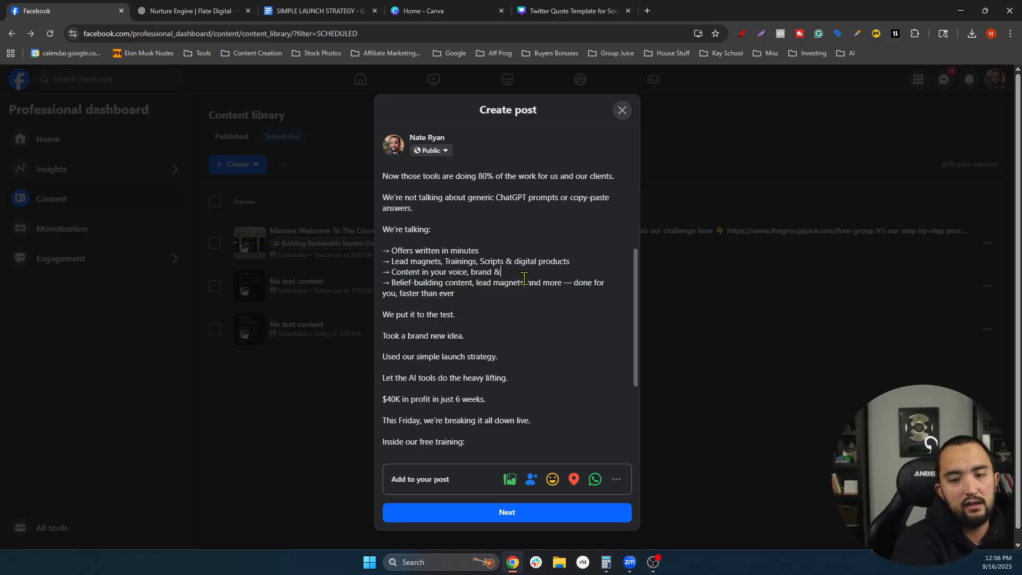
pyautogui.write('& ')
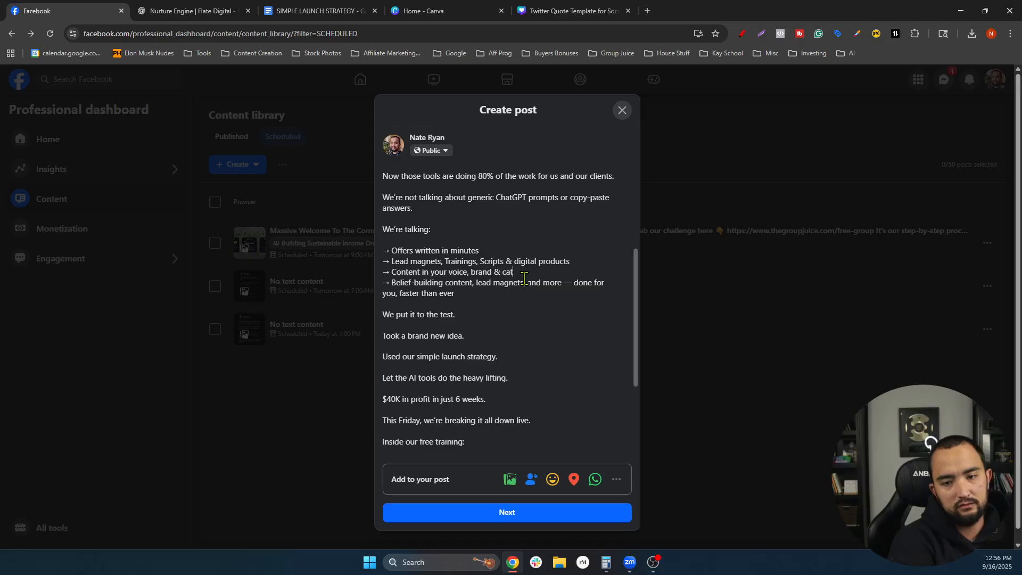
pyautogui.write('caters to who you help')
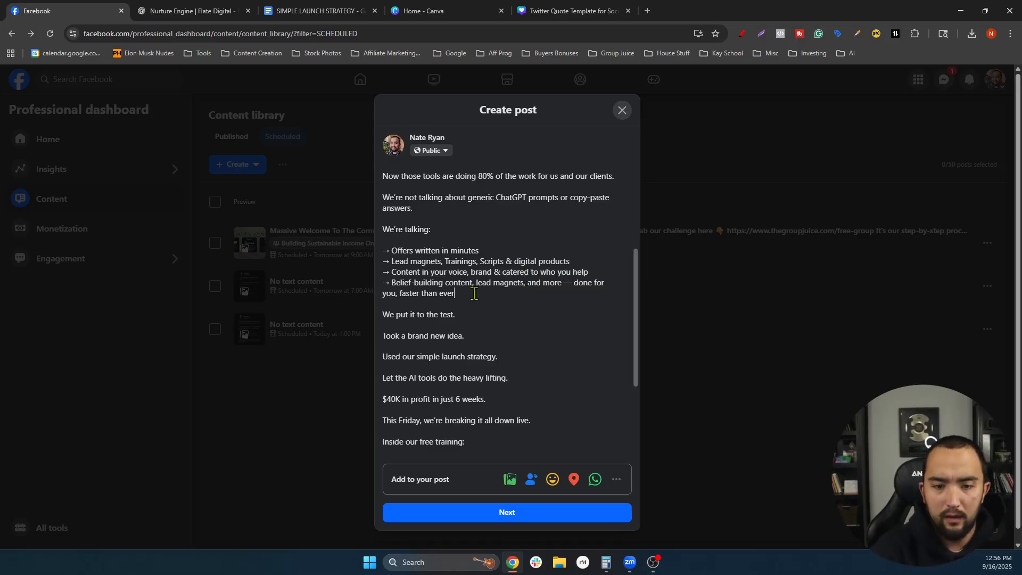
pyautogui.moveTo(472, 293); pyautogui.dragTo(395, 283)
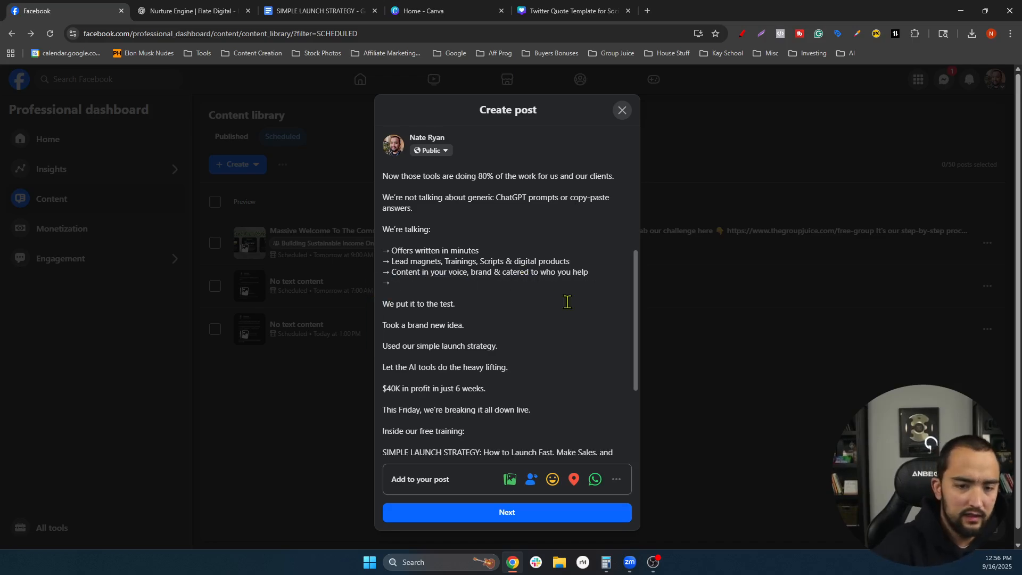
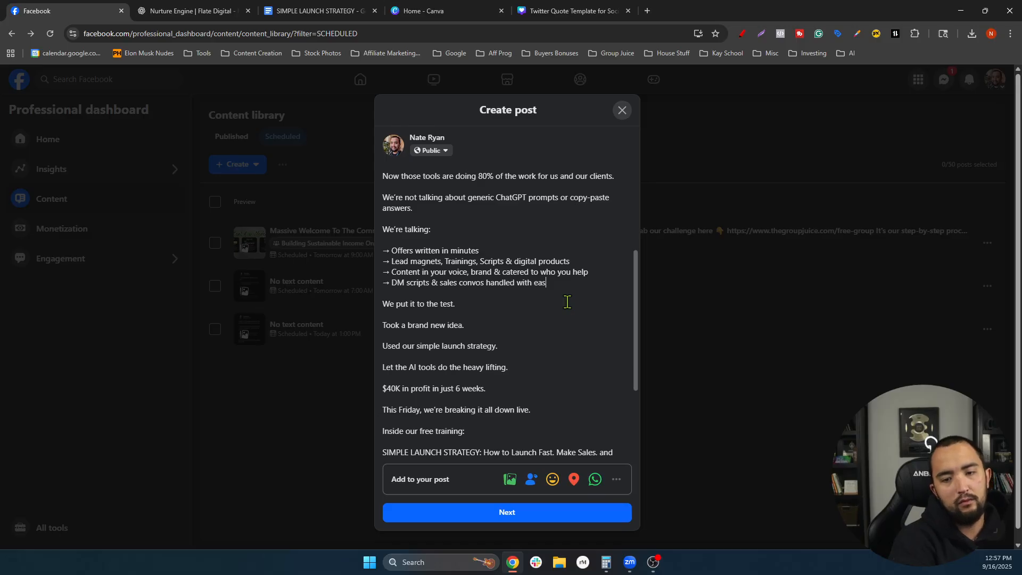
# - Replace 'SIMPLE LAUNCH STRATEGY:' in the post with 'We're covering'
pyautogui.scroll(-1, 568, 302)
pyautogui.scroll(2, 533, 272)
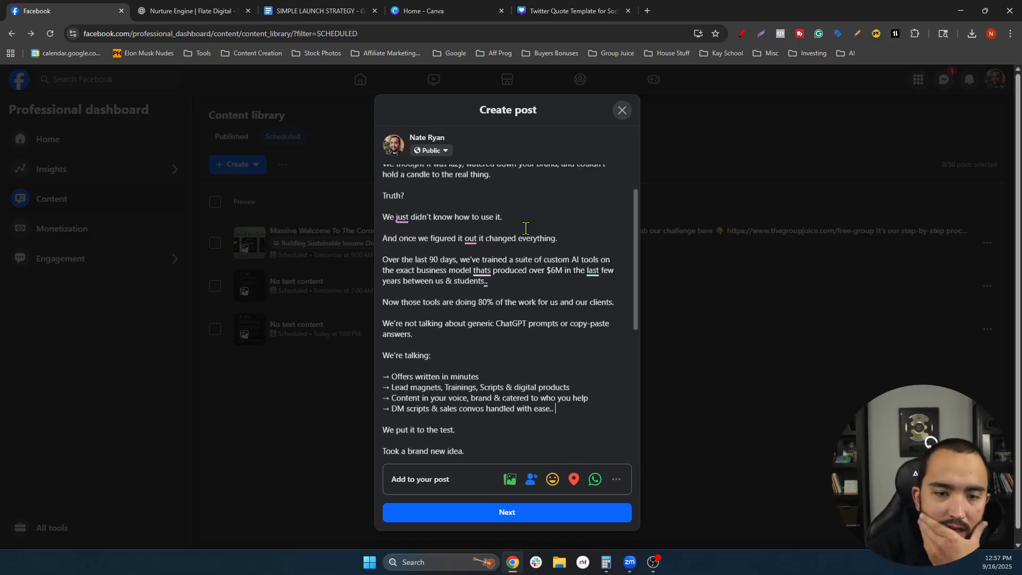
pyautogui.scroll(-3, 495, 241)
pyautogui.scroll(-3, 496, 241)
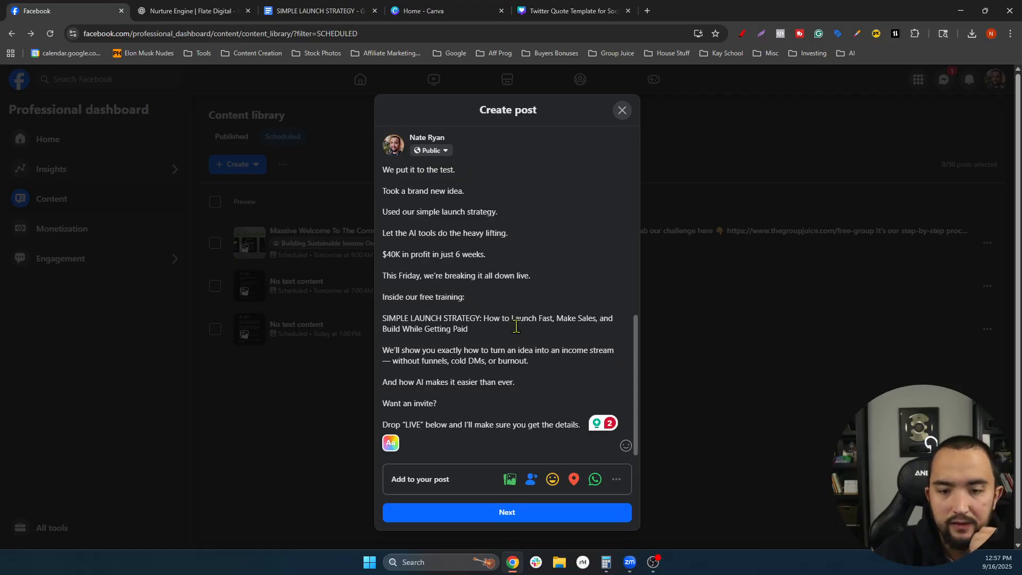
pyautogui.moveTo(488, 319); pyautogui.dragTo(378, 317)
pyautogui.press('BackSpace')
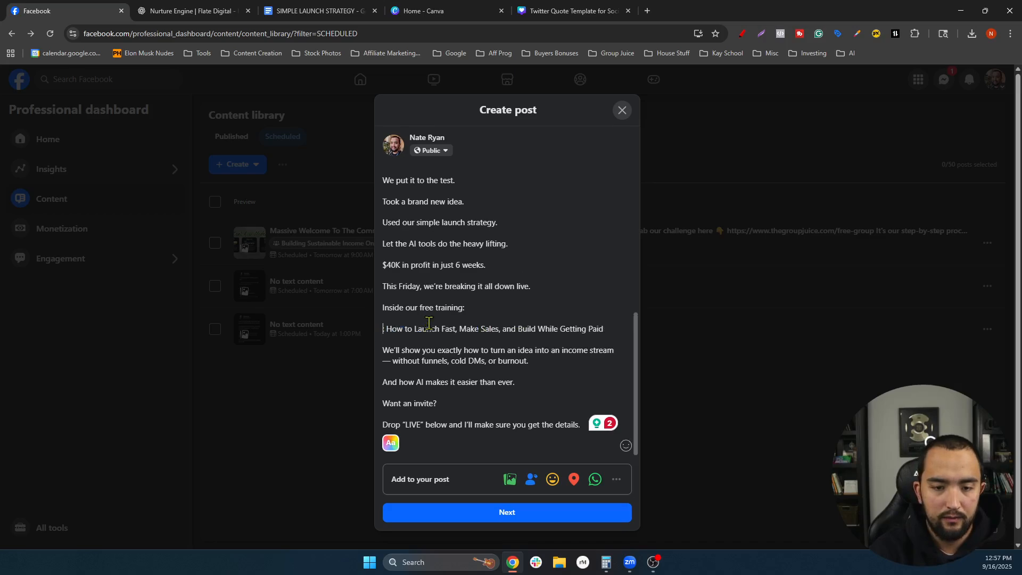
pyautogui.press('Delete')
pyautogui.write("We're covione")
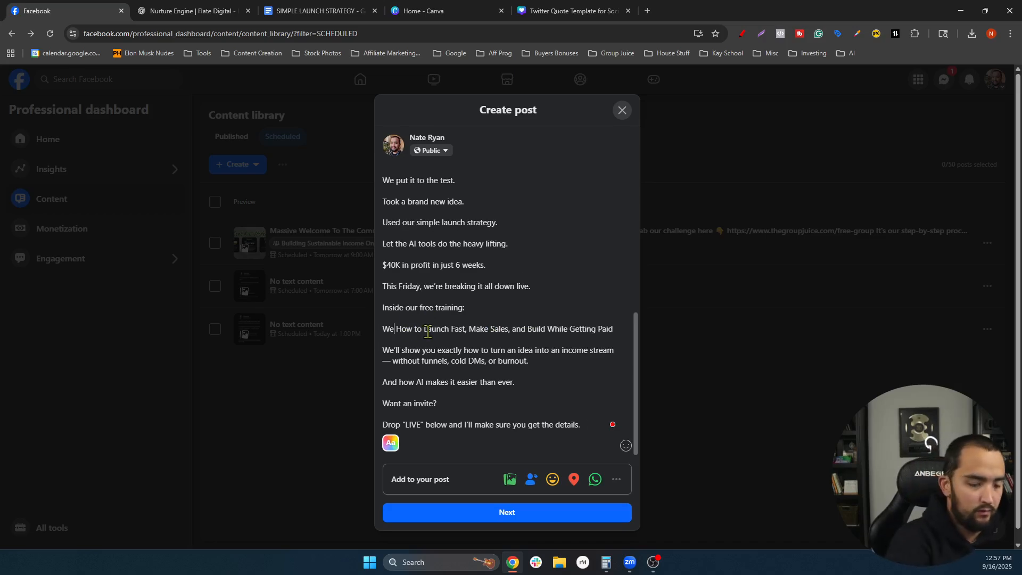
pyautogui.press('BackSpace')
pyautogui.press('BackSpace')
pyautogui.press('BackSpace')
pyautogui.press('BackSpace')
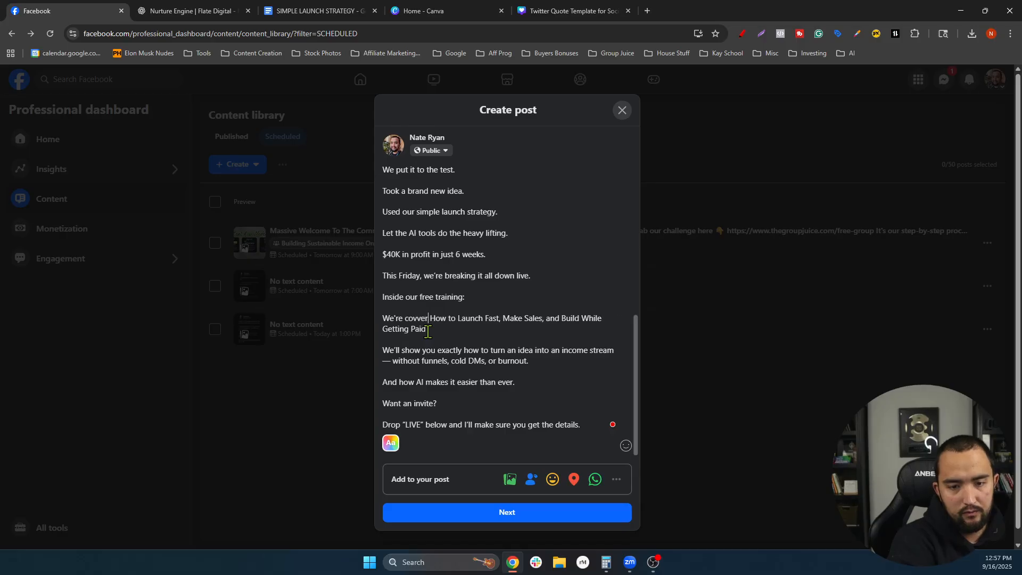
pyautogui.write('v')
pyautogui.press('BackSpace')
pyautogui.write('ering')
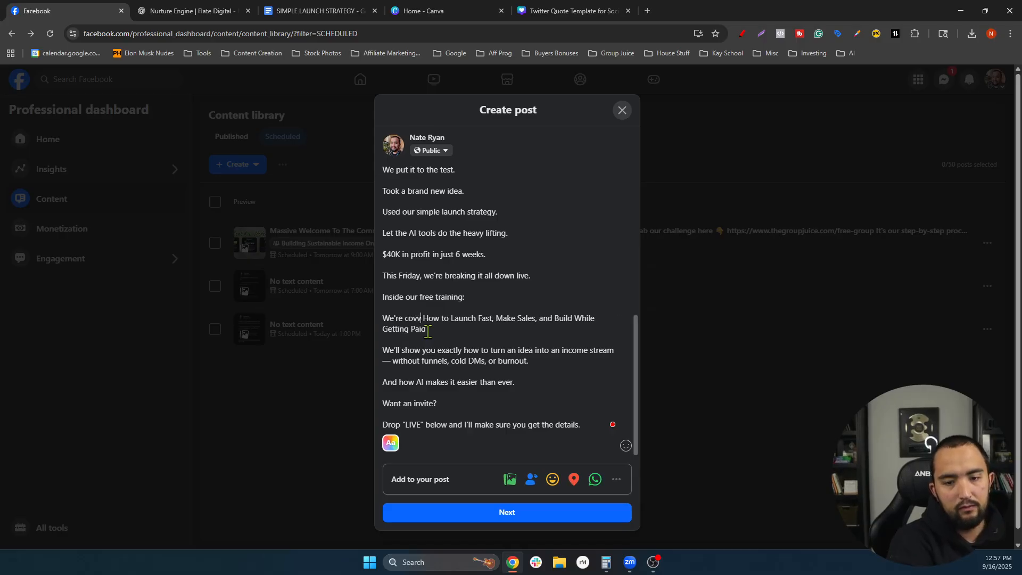
# - Lowercase 'How' and delete the dash before 'without funnels'
pyautogui.press('BackSpace')
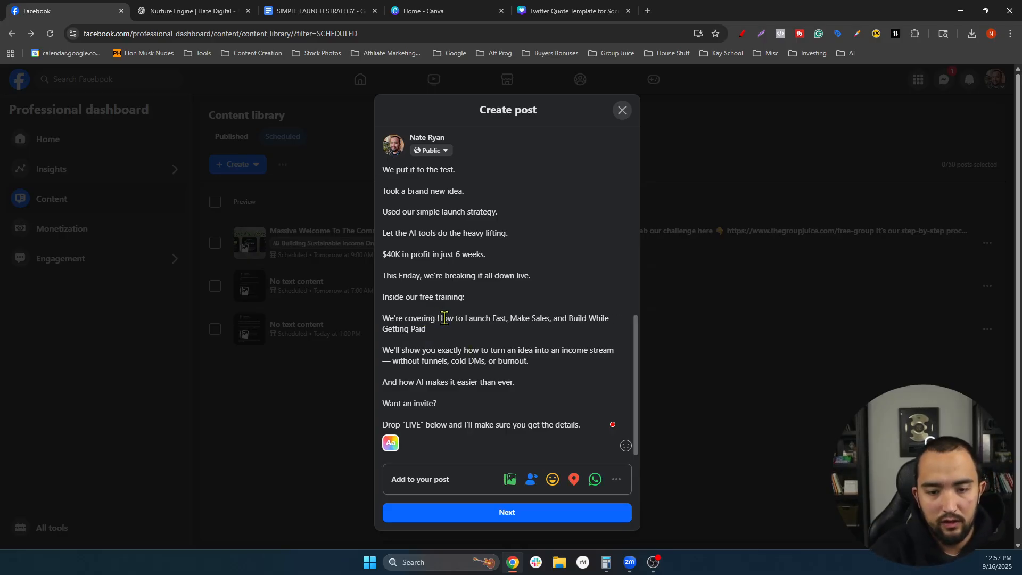
pyautogui.press('BackSpace')
pyautogui.write('h')
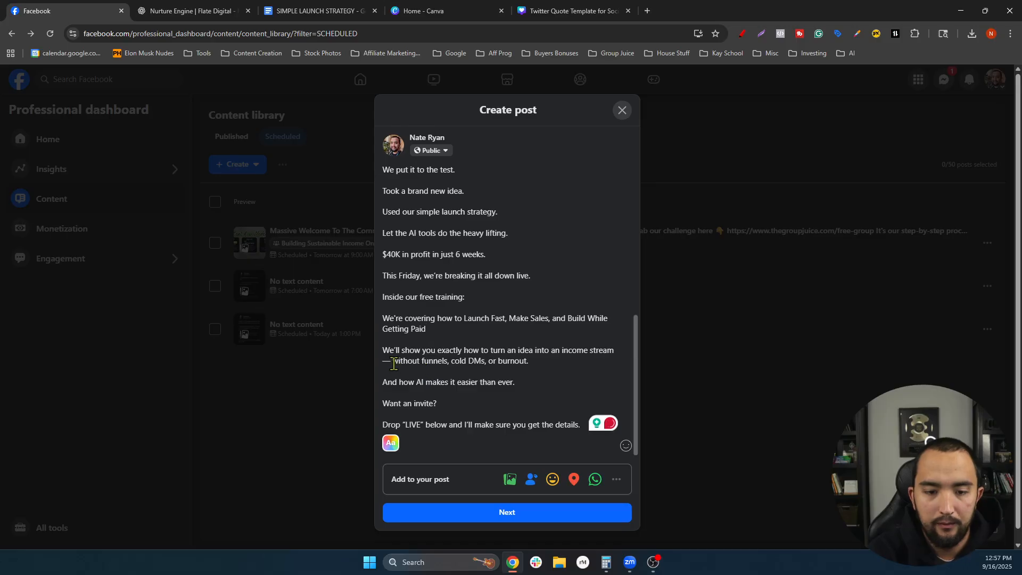
pyautogui.press('BackSpace')
pyautogui.press('BackSpace')
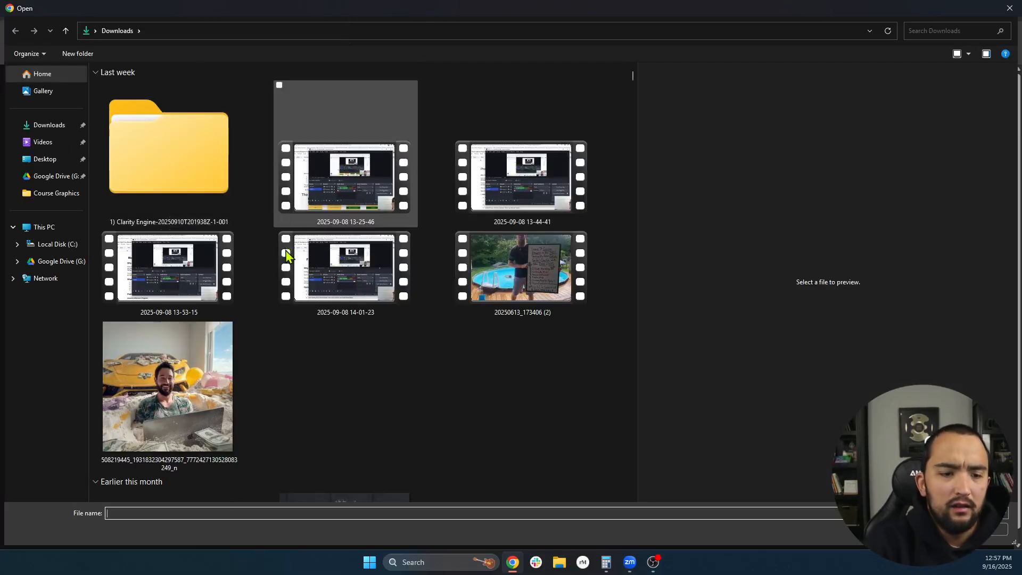
# - Attach Free Live Workshop Friday.jpg from Downloads and continue to the post settings
pyautogui.scroll(-8, 264, 234)
pyautogui.scroll(15, 271, 229)
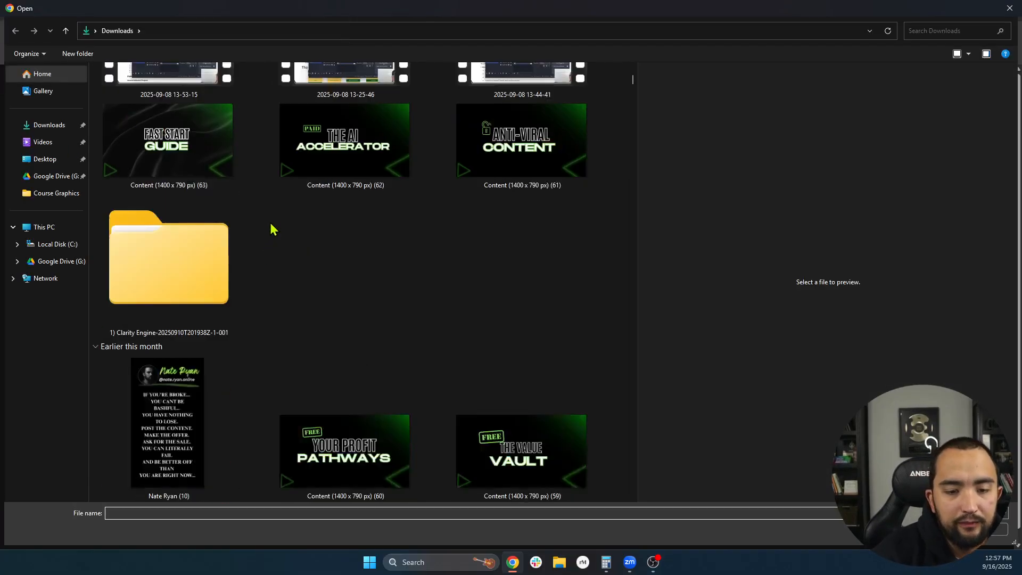
pyautogui.scroll(-5, 223, 267)
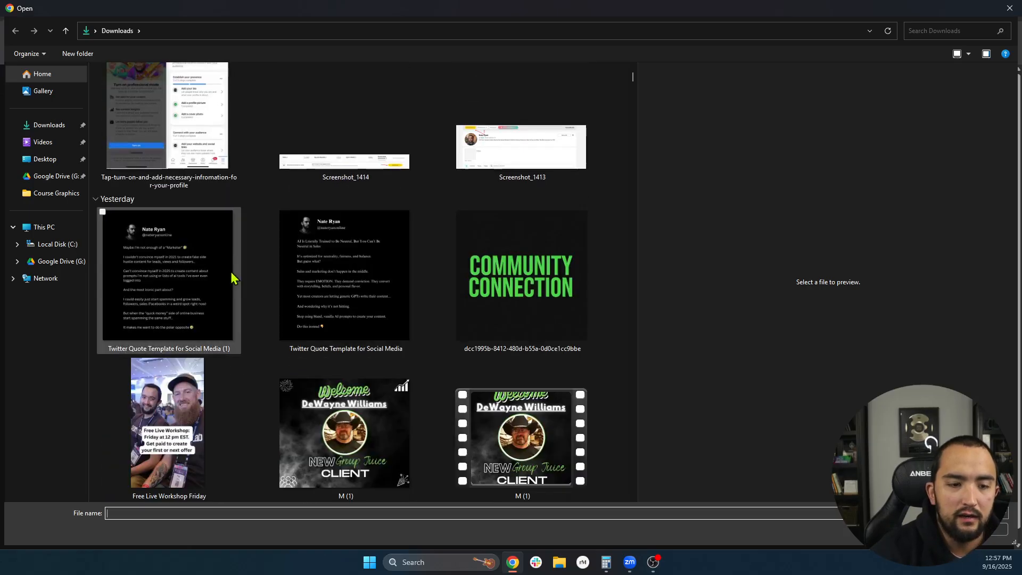
pyautogui.click(192, 278)
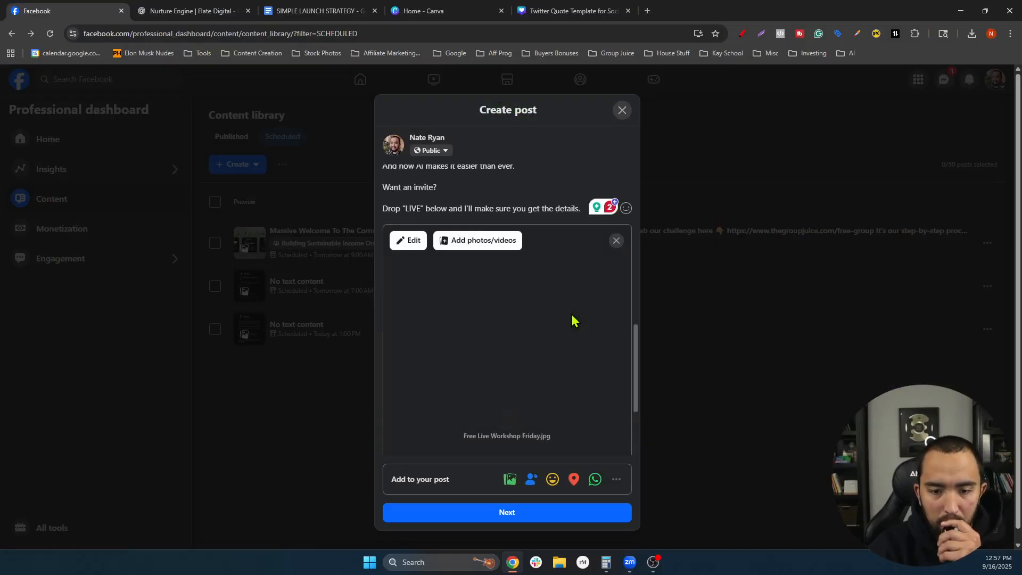
pyautogui.scroll(-4, 569, 318)
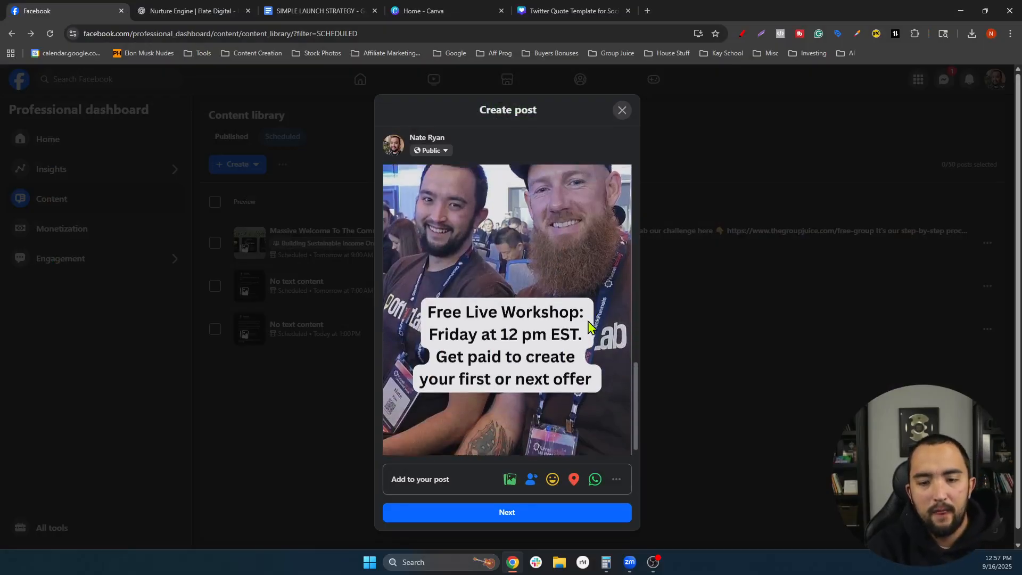
pyautogui.click(526, 513)
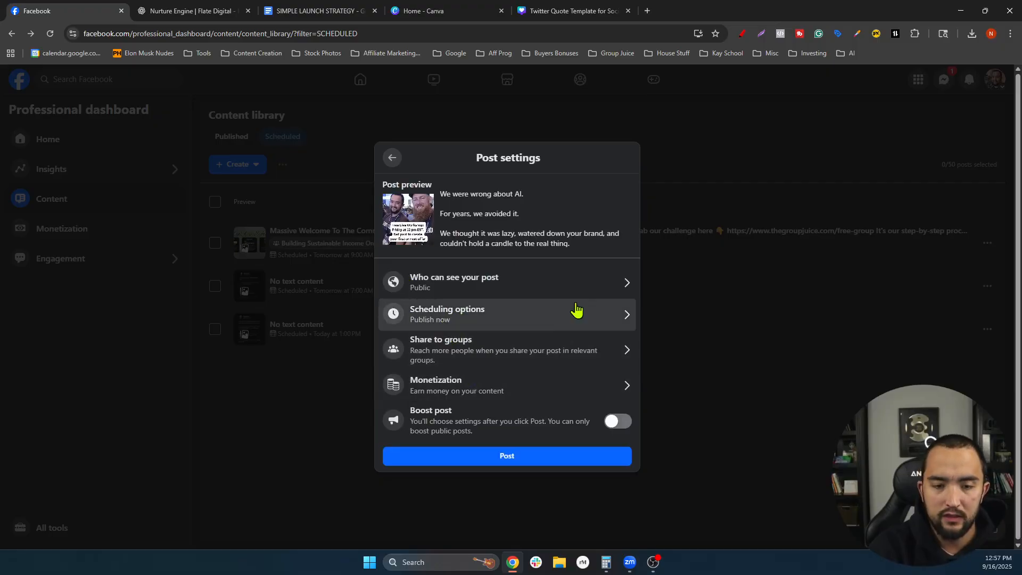
# - Schedule the post for later on Sep 17, 2025 at 9:00 AM
pyautogui.click(491, 322)
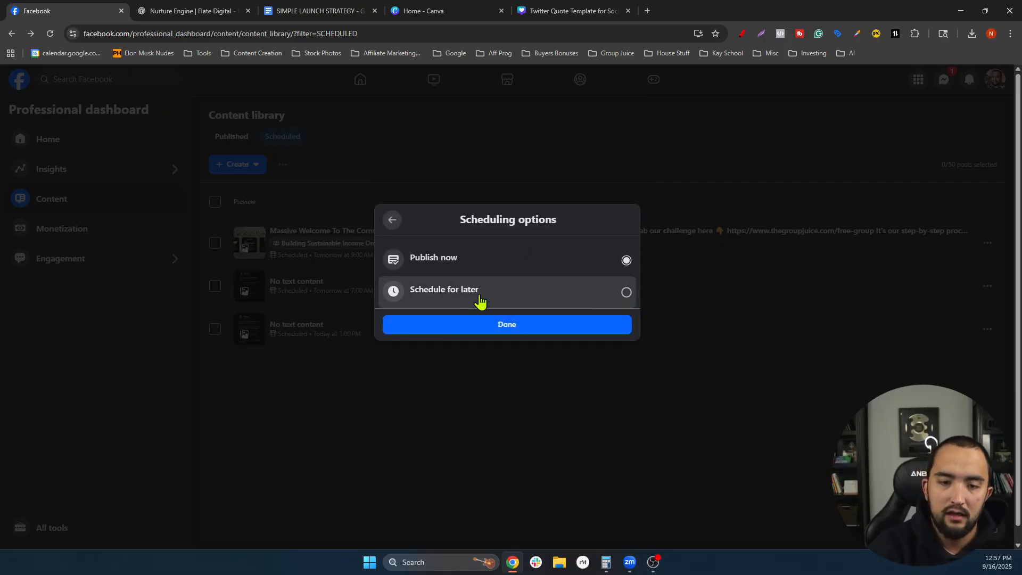
pyautogui.click(479, 298)
pyautogui.click(442, 287)
pyautogui.click(459, 390)
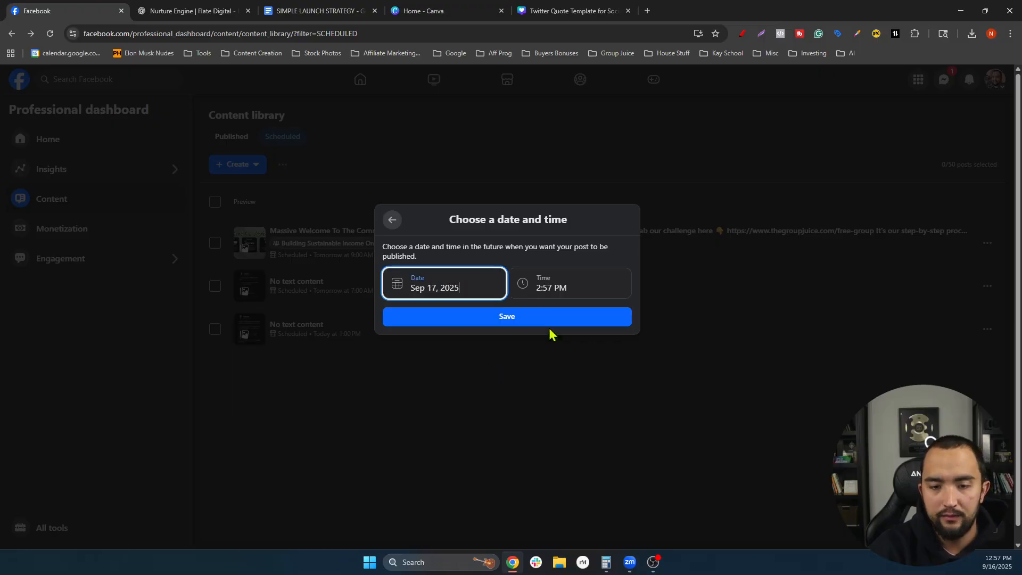
pyautogui.click(562, 288)
pyautogui.scroll(-6, 554, 375)
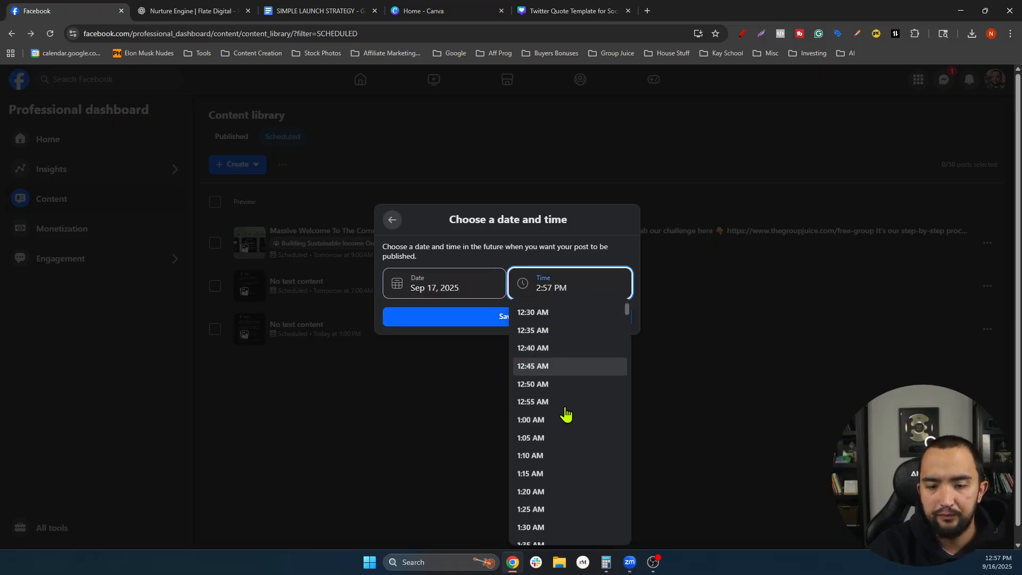
pyautogui.scroll(-7, 556, 383)
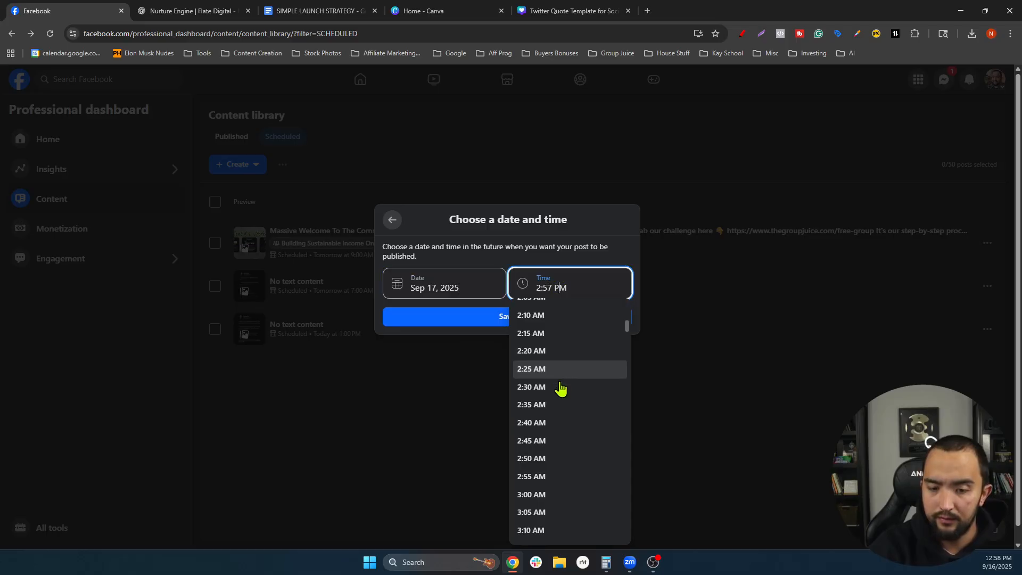
pyautogui.scroll(-12, 557, 391)
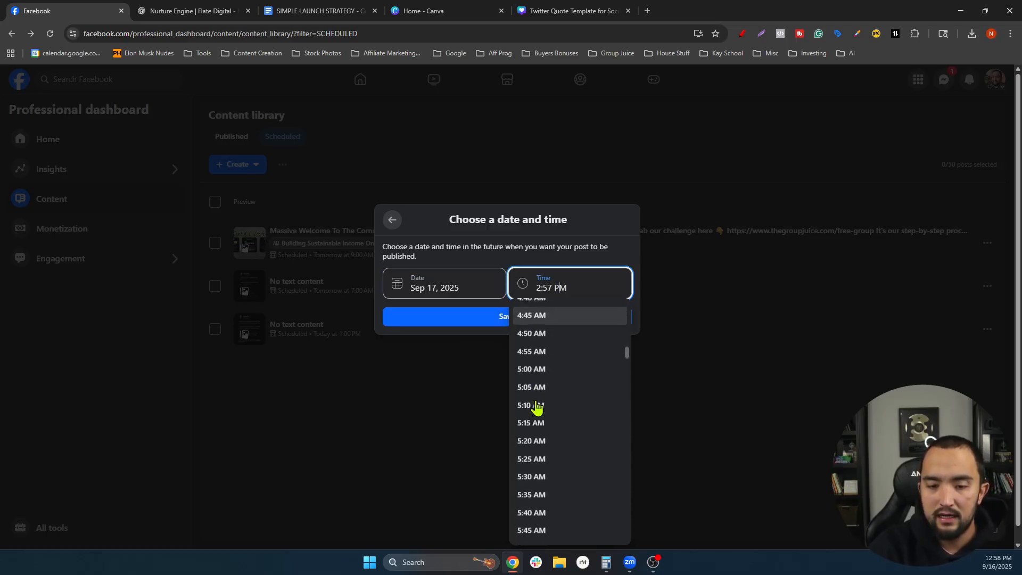
pyautogui.scroll(-7, 548, 405)
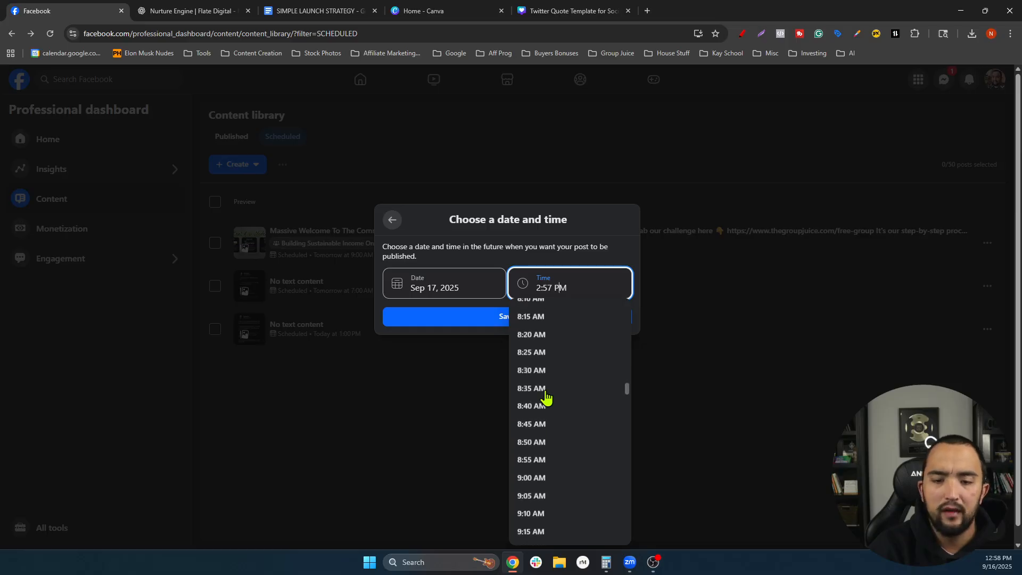
pyautogui.click(532, 437)
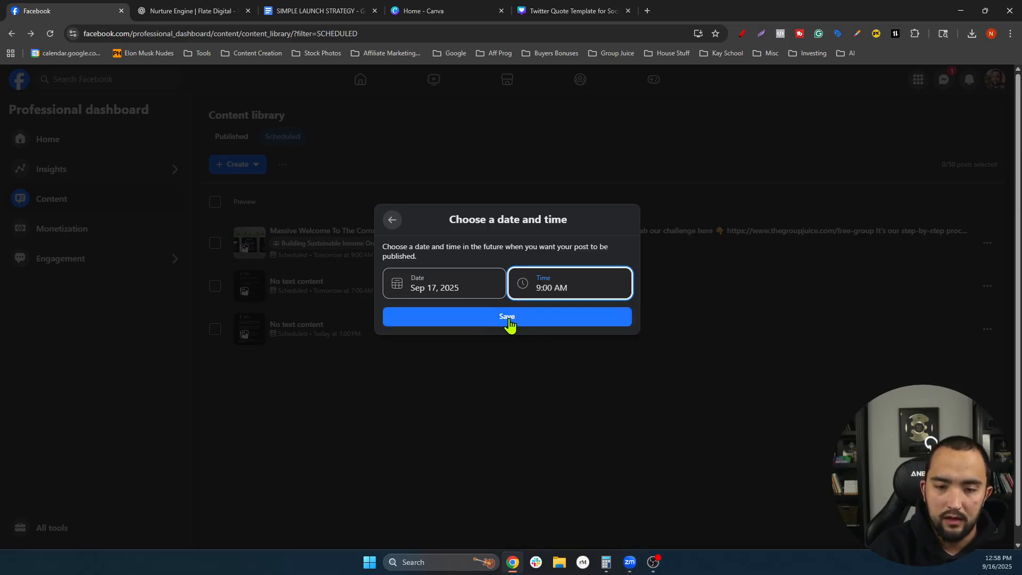
pyautogui.click(508, 322)
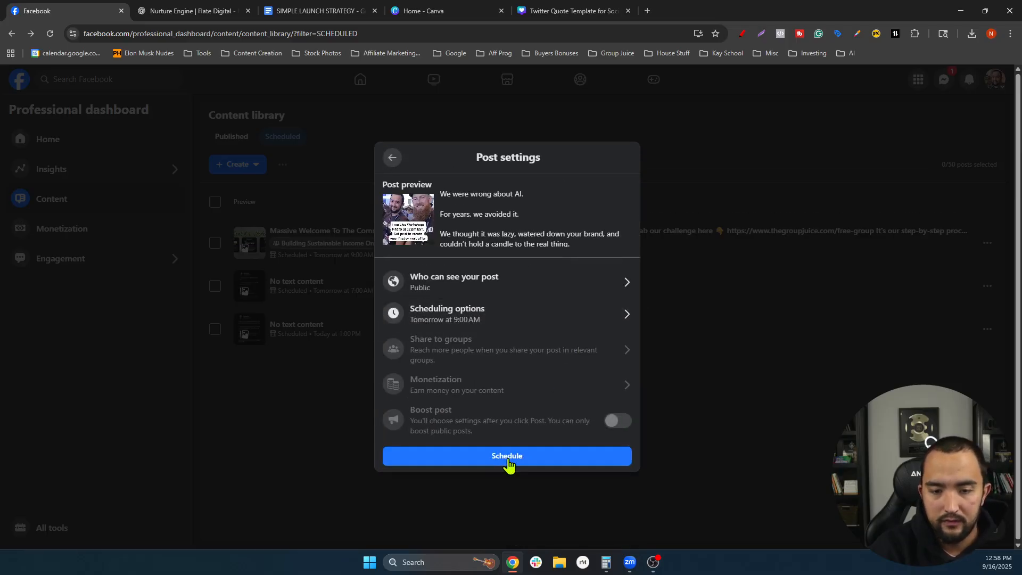
pyautogui.click(509, 458)
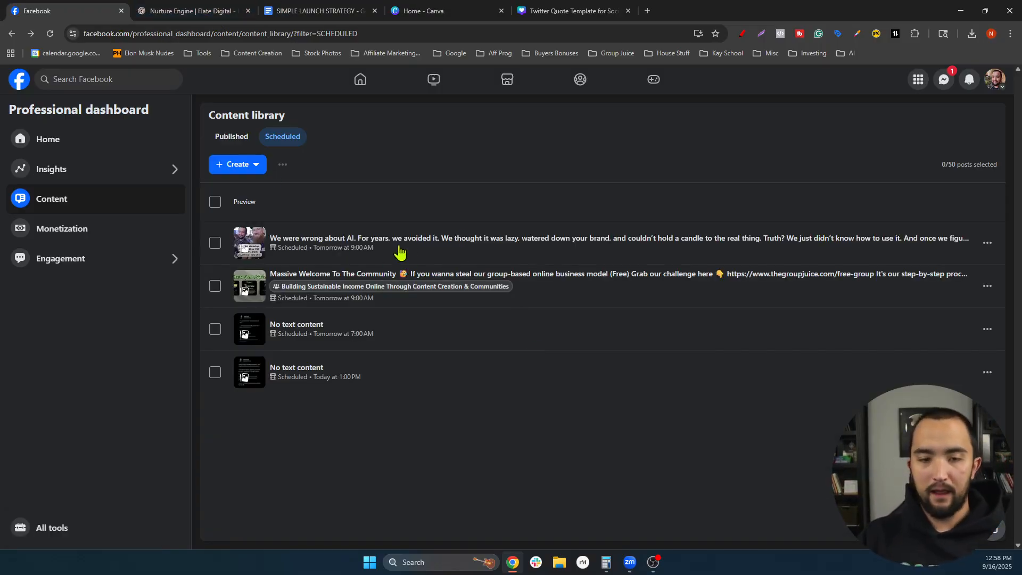
# - Select all text in the SIMPLE LAUNCH STRATEGY doc, then go to the Nurture Engine ChatGPT chat
pyautogui.click(320, 10)
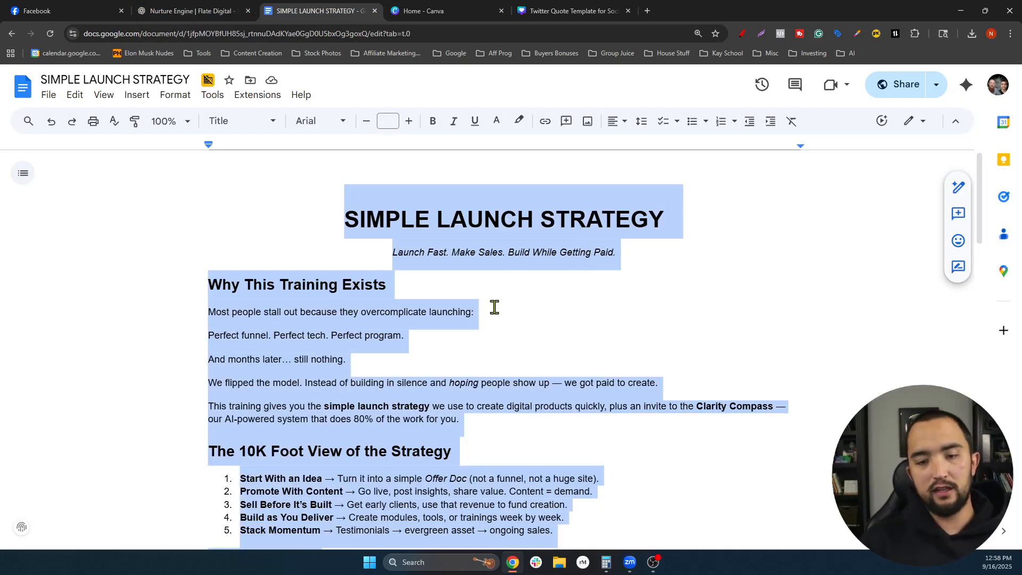
pyautogui.click(529, 292)
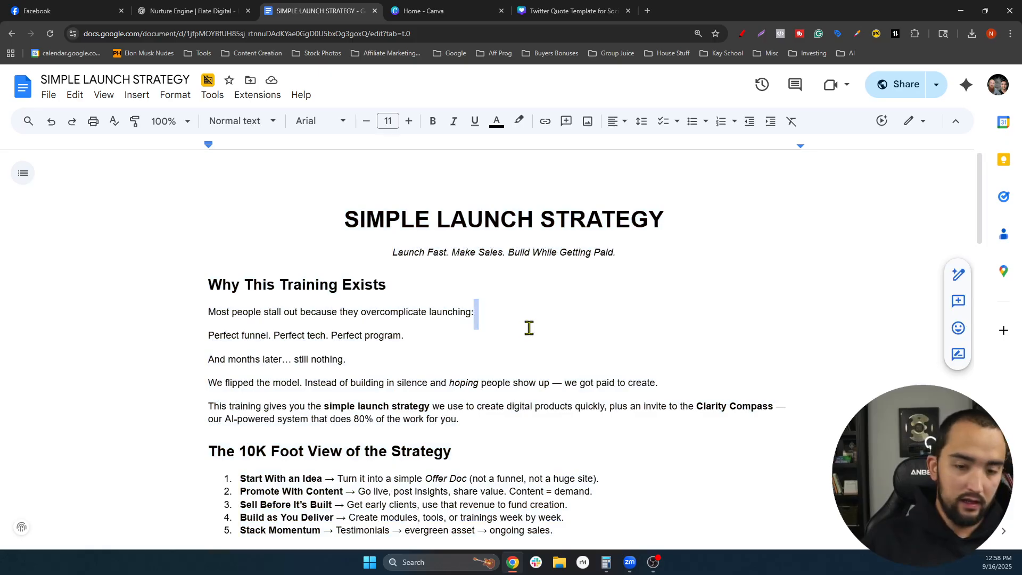
pyautogui.hotkey('ctrl', 'a')
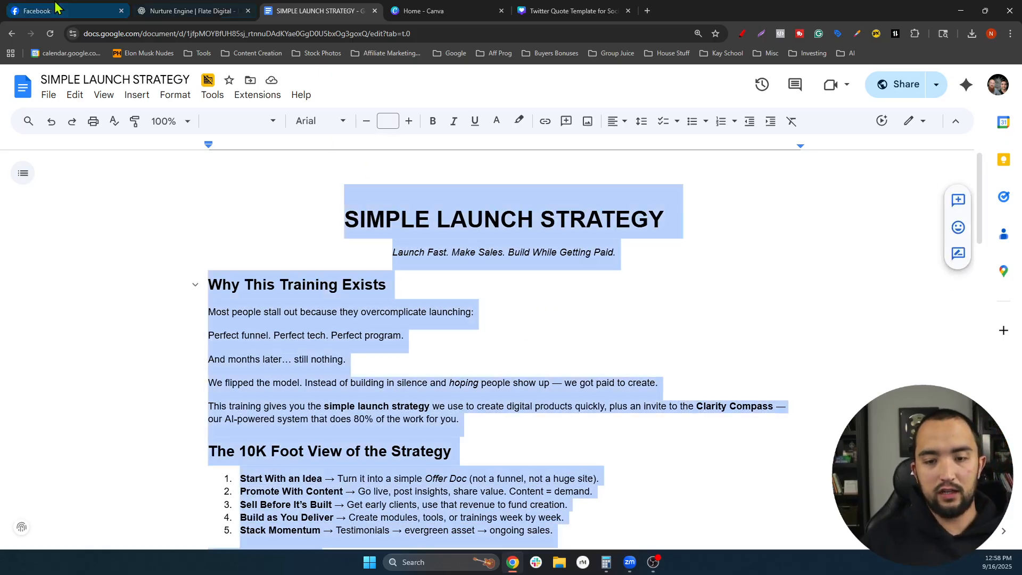
pyautogui.click(56, 10)
pyautogui.click(187, 11)
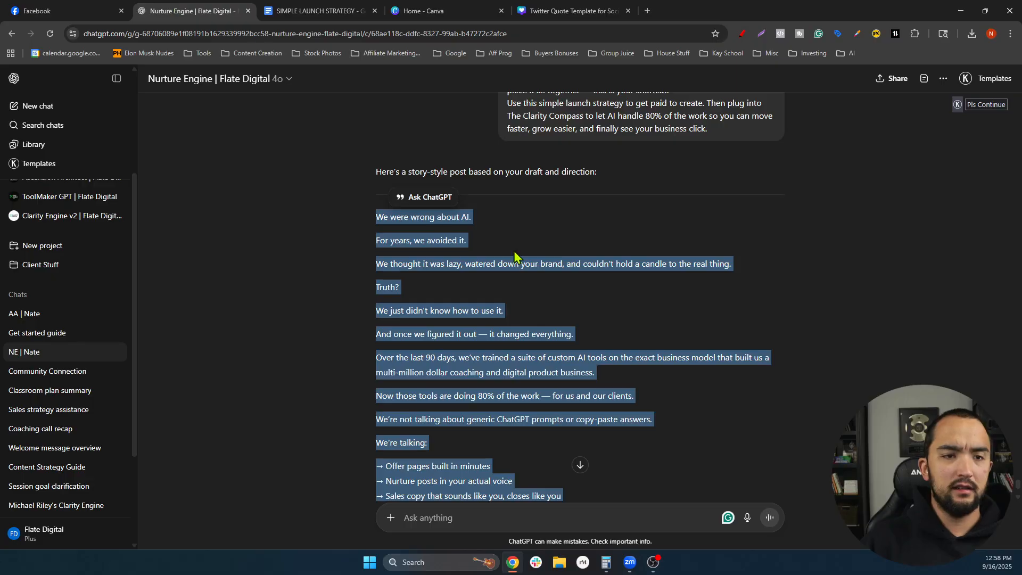
# - Open an earlier ChatGPT chat and select the comment chain's opening lines, then return to Facebook
pyautogui.click(25, 314)
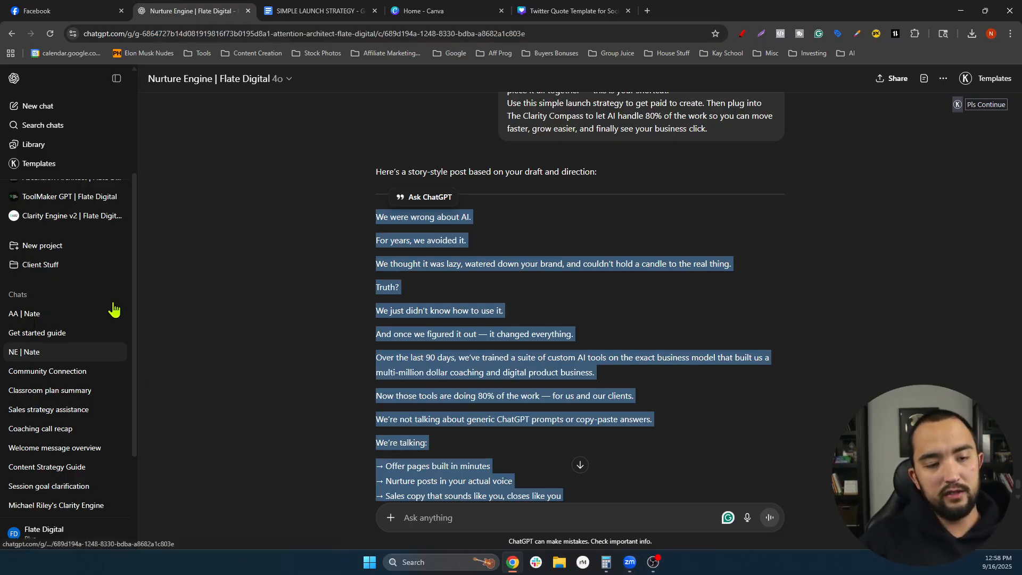
pyautogui.scroll(3, 77, 407)
pyautogui.scroll(-1, 32, 423)
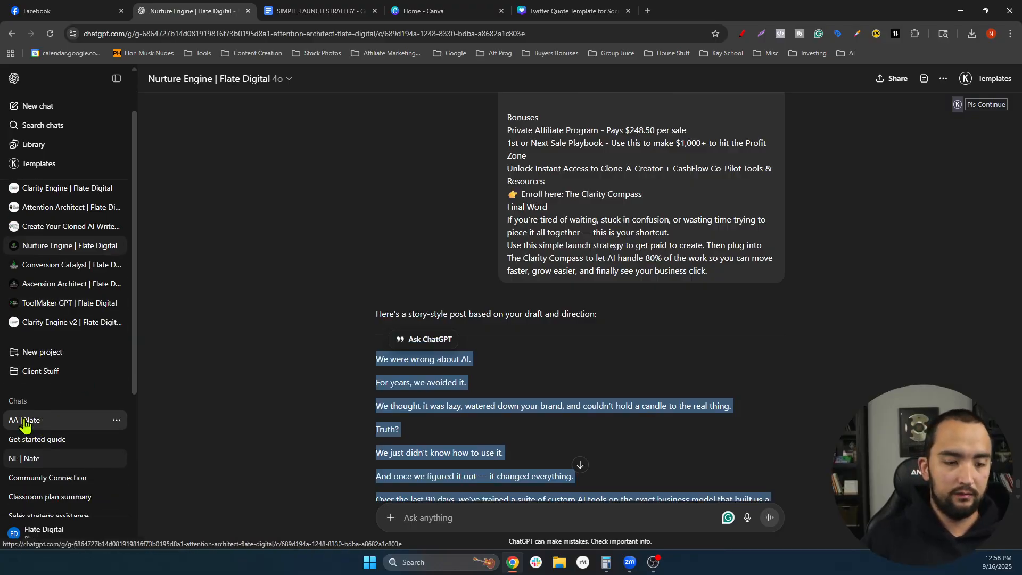
pyautogui.scroll(-10, 550, 380)
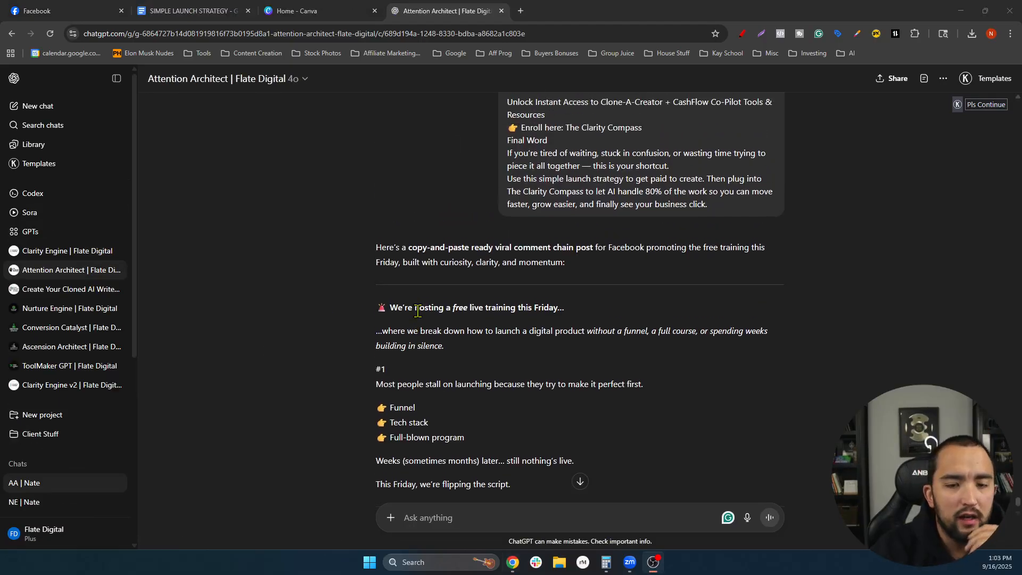
pyautogui.scroll(-1, 419, 308)
pyautogui.scroll(1, 421, 316)
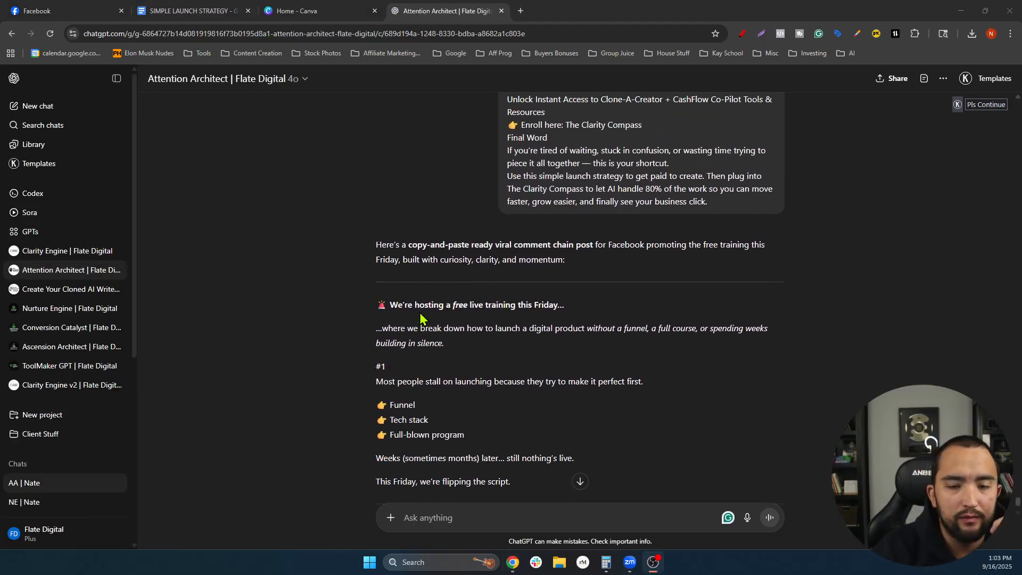
pyautogui.click(480, 336)
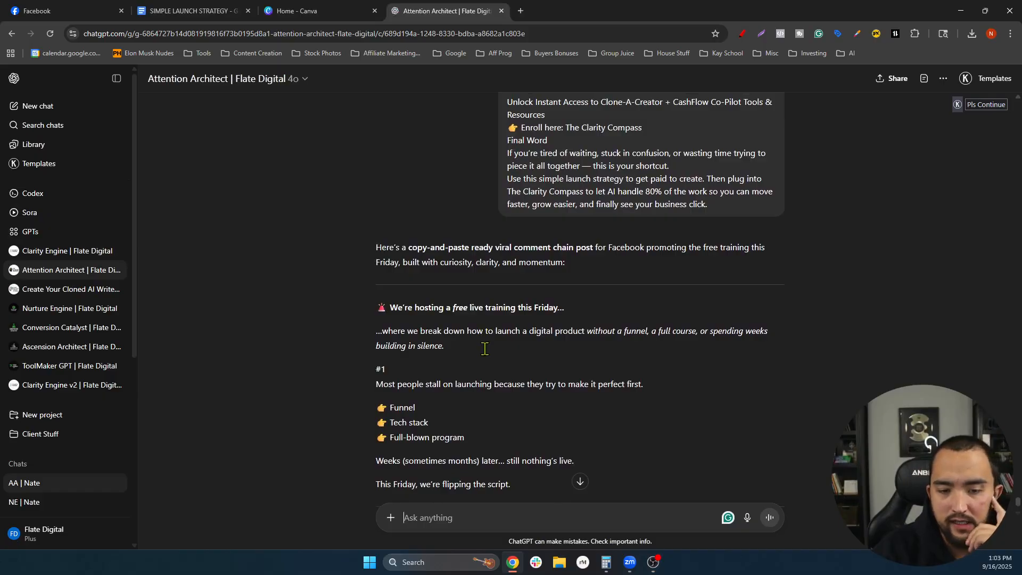
pyautogui.moveTo(390, 308); pyautogui.dragTo(485, 350)
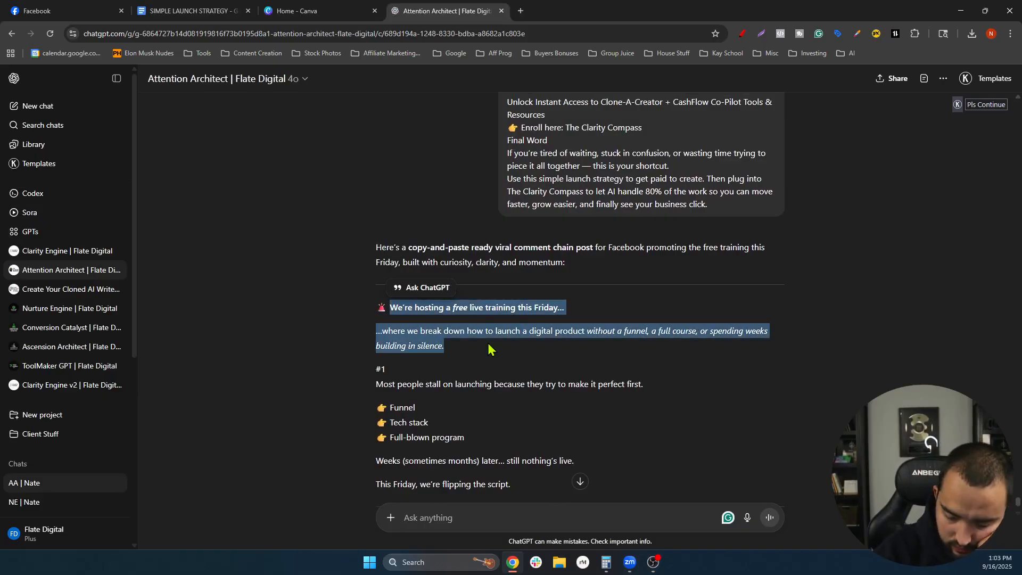
pyautogui.click(64, 9)
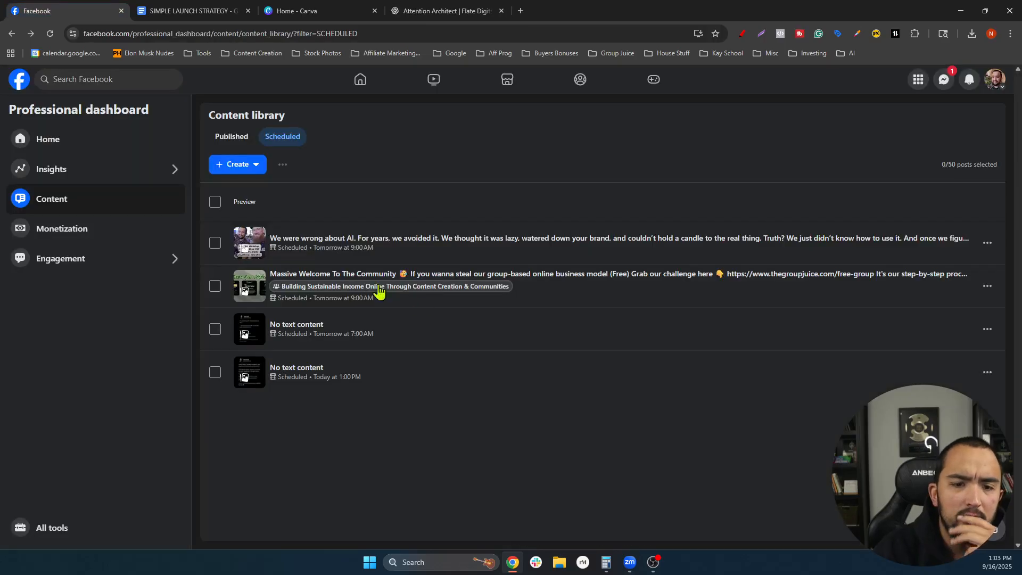
# - Start a new Facebook post with a black background
pyautogui.click(241, 166)
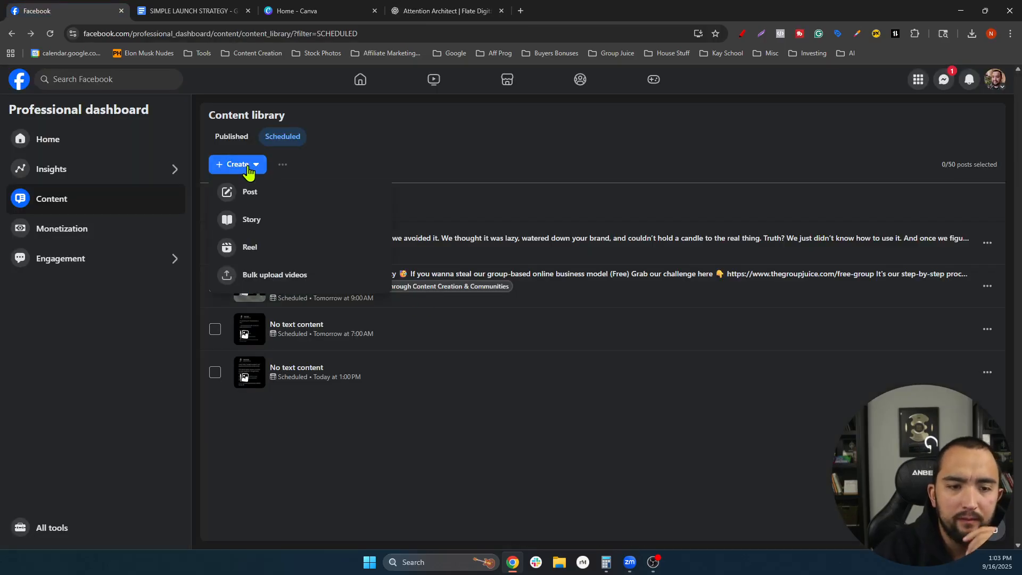
pyautogui.click(255, 201)
pyautogui.click(390, 334)
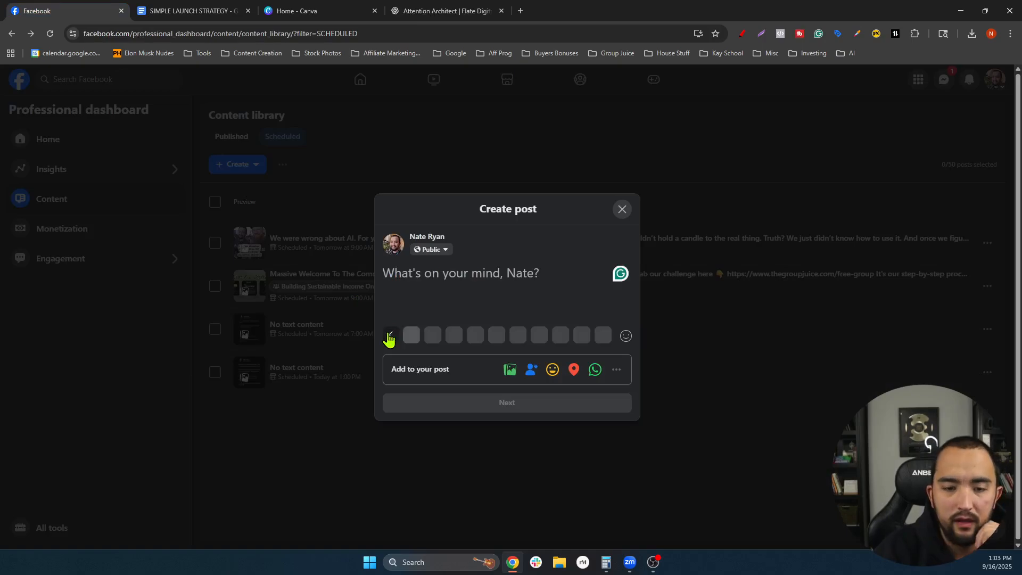
pyautogui.click(479, 336)
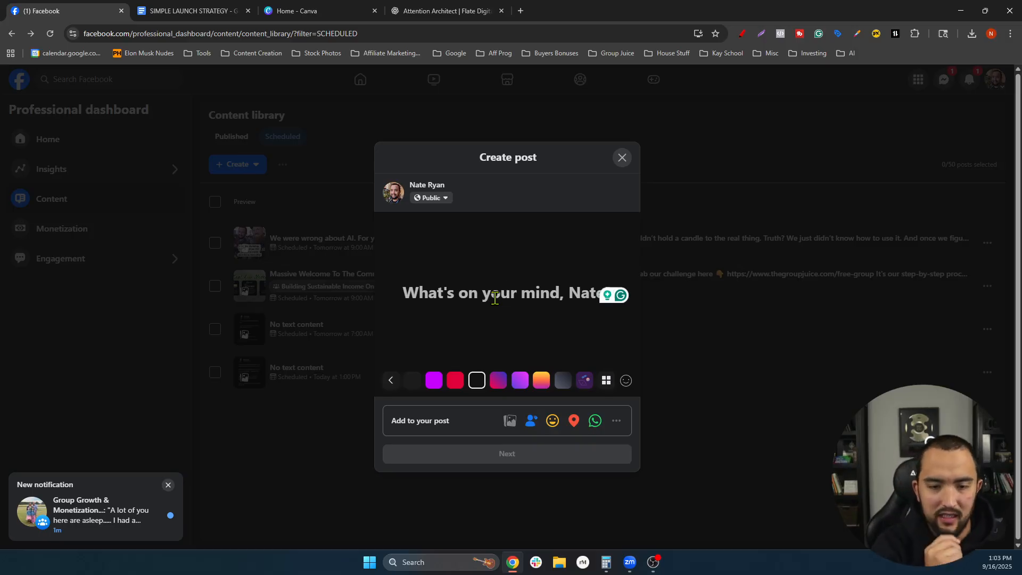
# - Write 'Live Training This Friday... How You Can Get Paid To Launch Your Digital Product Without Creating A Single Thing First..' followed by a 👇 emoji
pyautogui.write('Live ')
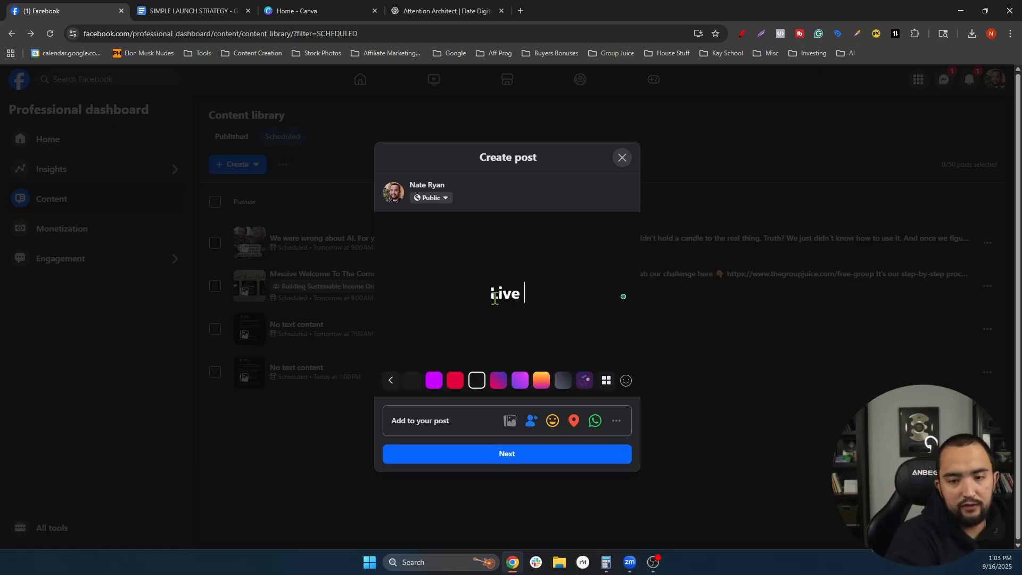
pyautogui.write('Training This Frr')
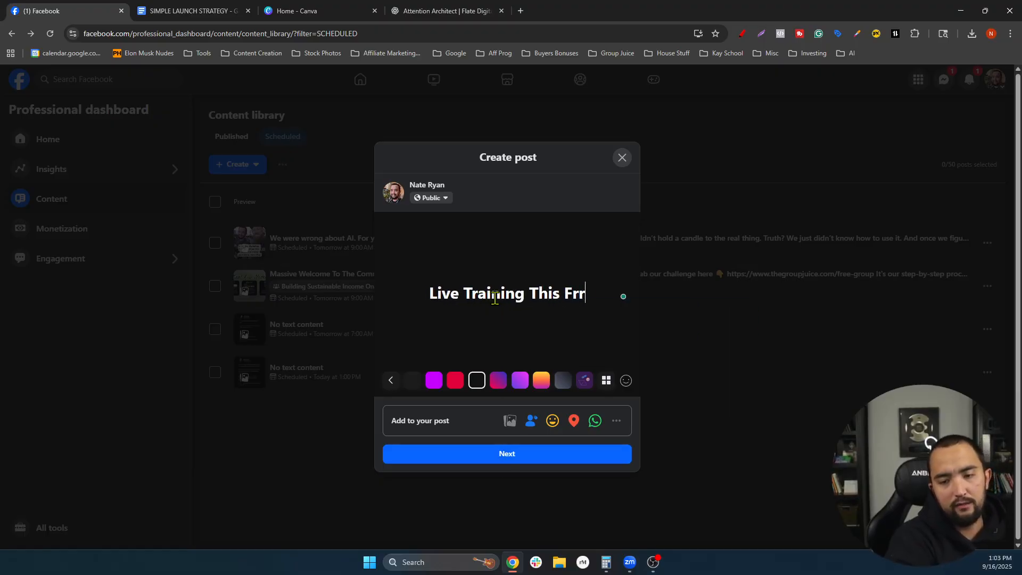
pyautogui.press('BackSpace')
pyautogui.write('iday... Ho')
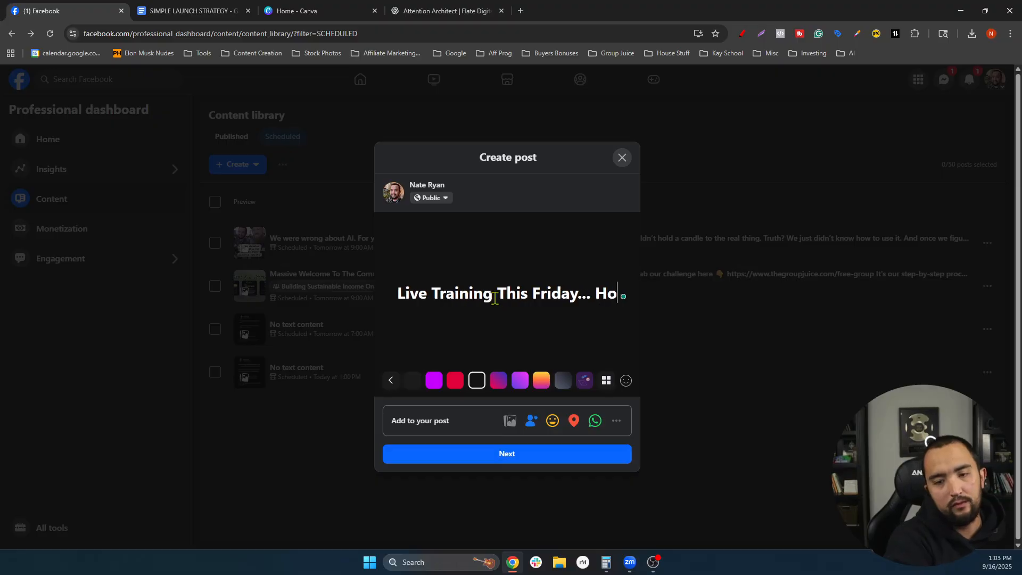
pyautogui.write('w You Can Get Pai')
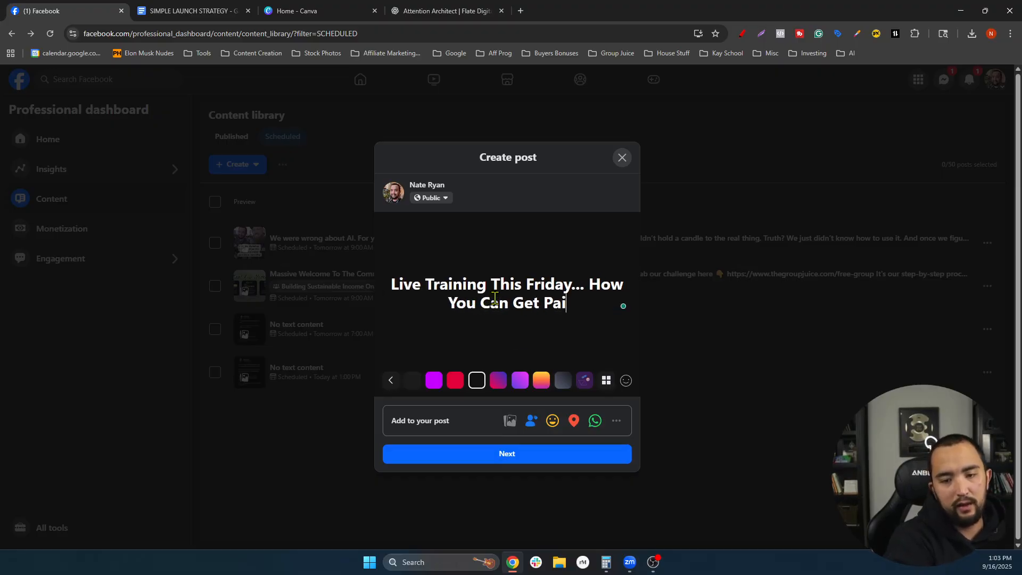
pyautogui.write('d To Launch Your Of')
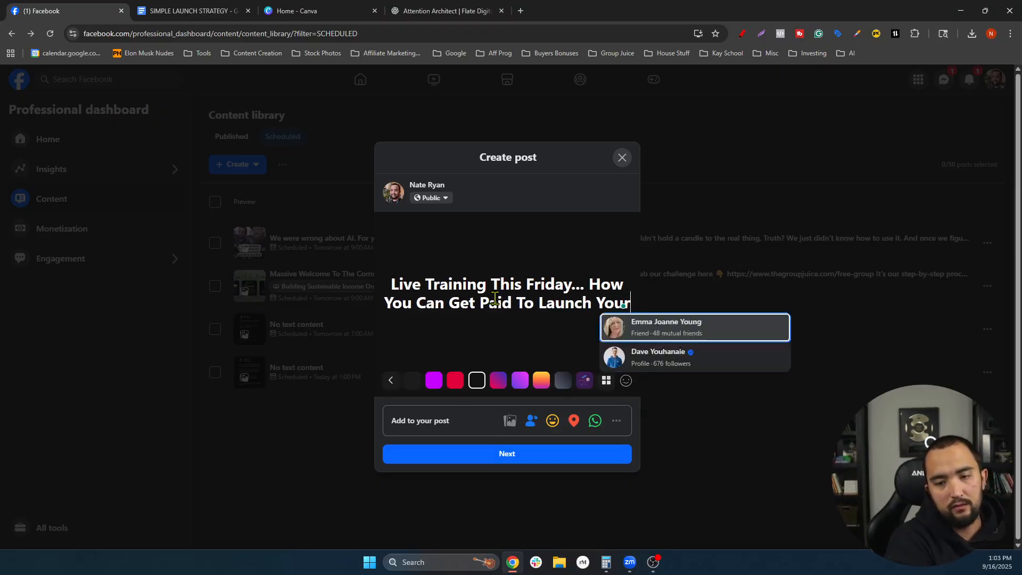
pyautogui.press('BackSpace')
pyautogui.press('BackSpace')
pyautogui.write('Digital')
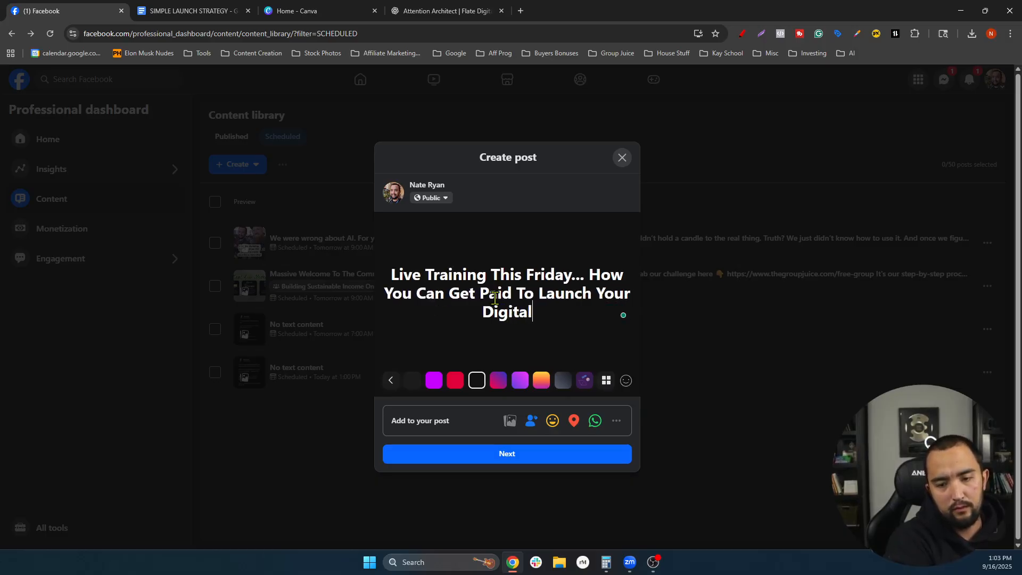
pyautogui.write(' Product Without ')
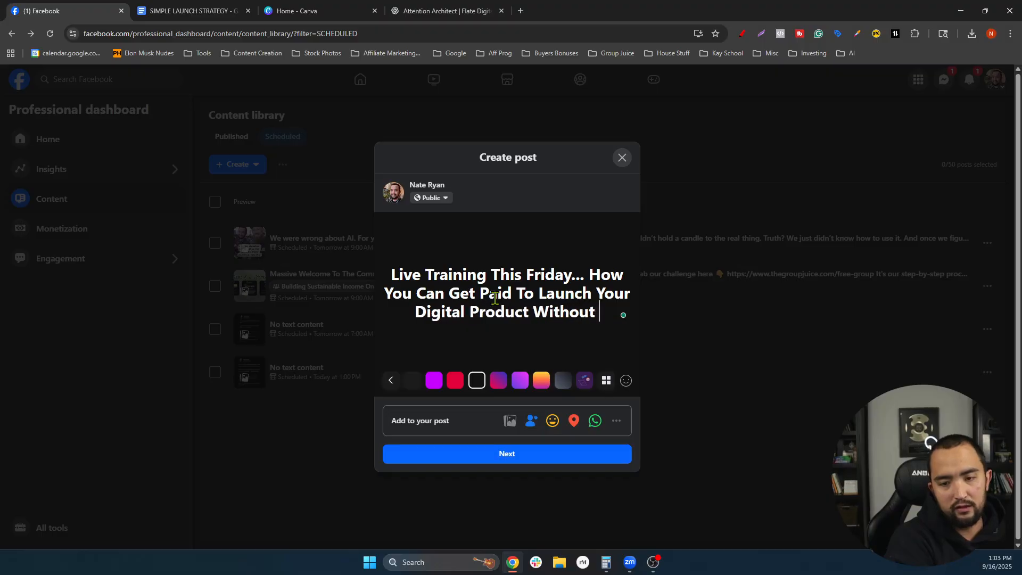
pyautogui.write('Creating A')
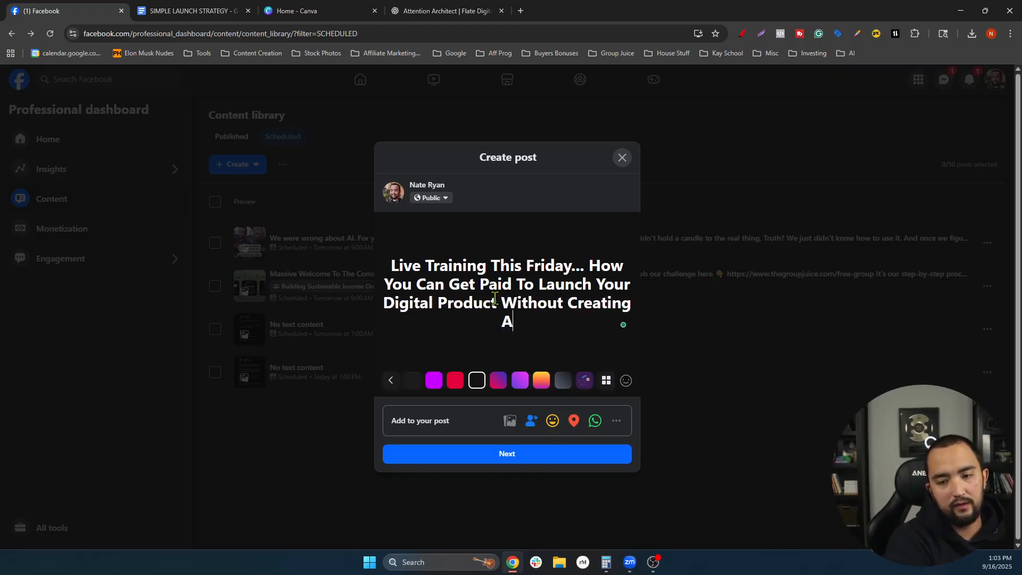
pyautogui.write(' Single Thing First..')
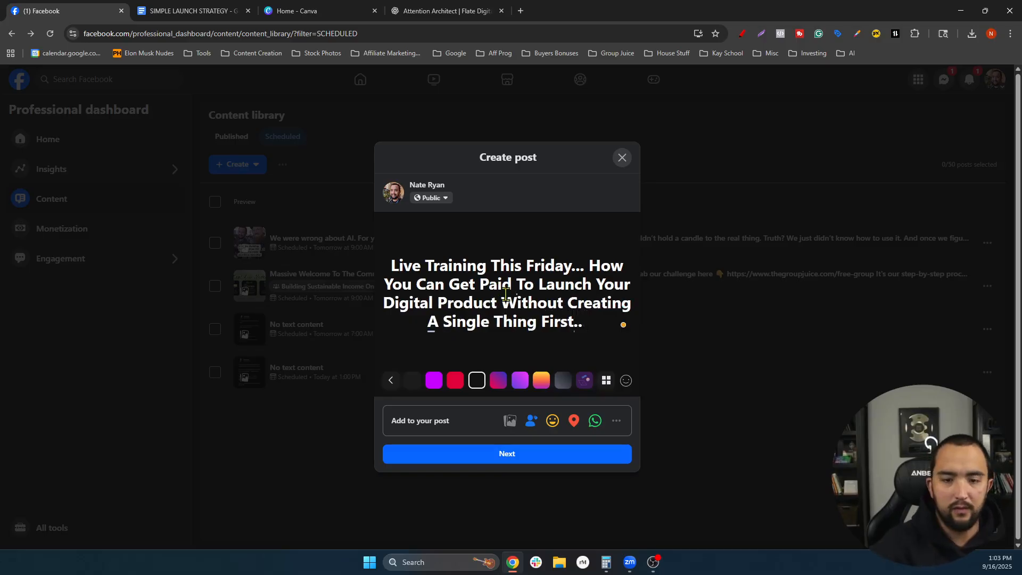
pyautogui.press('super+period')
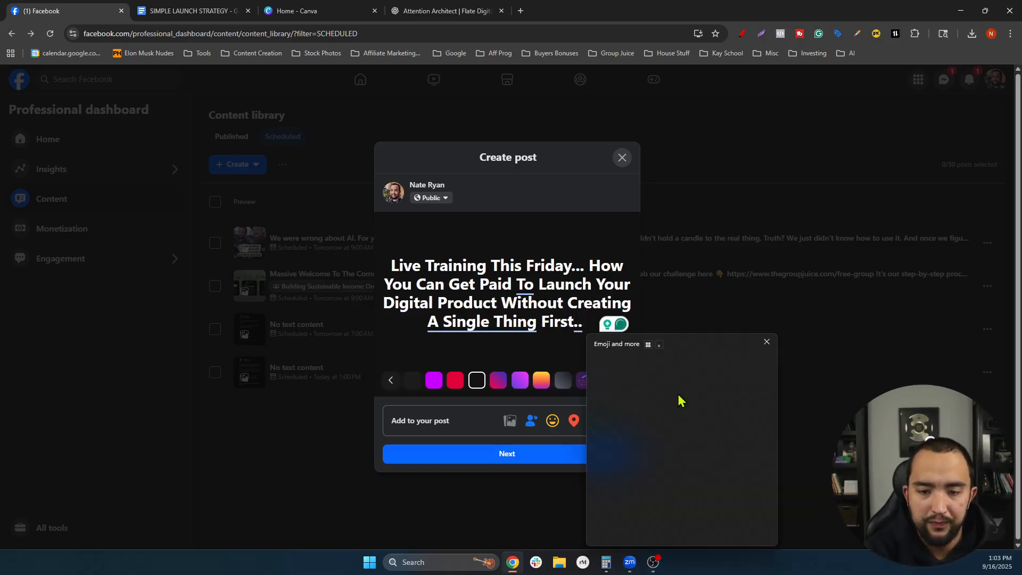
pyautogui.click(609, 445)
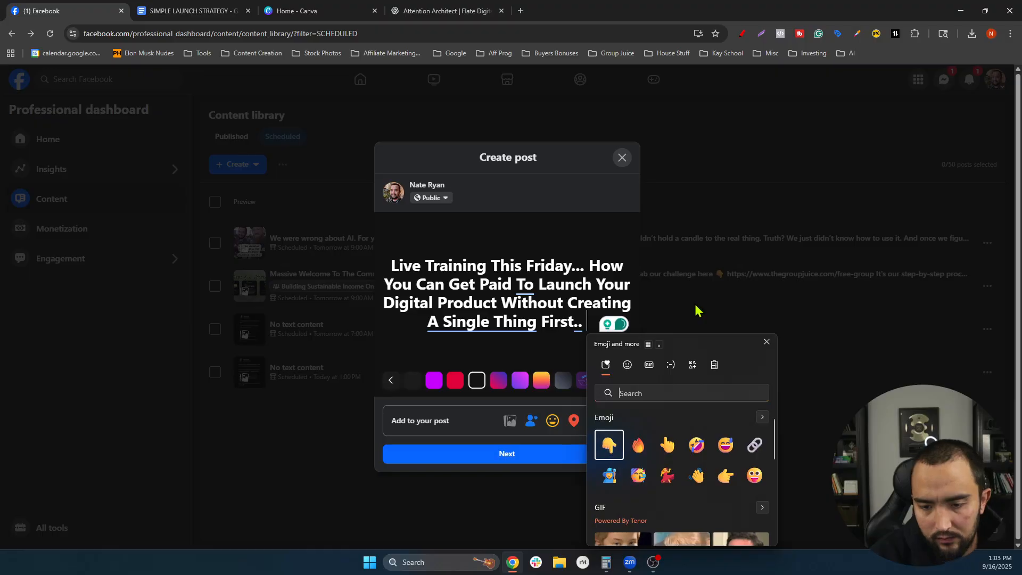
pyautogui.click(767, 341)
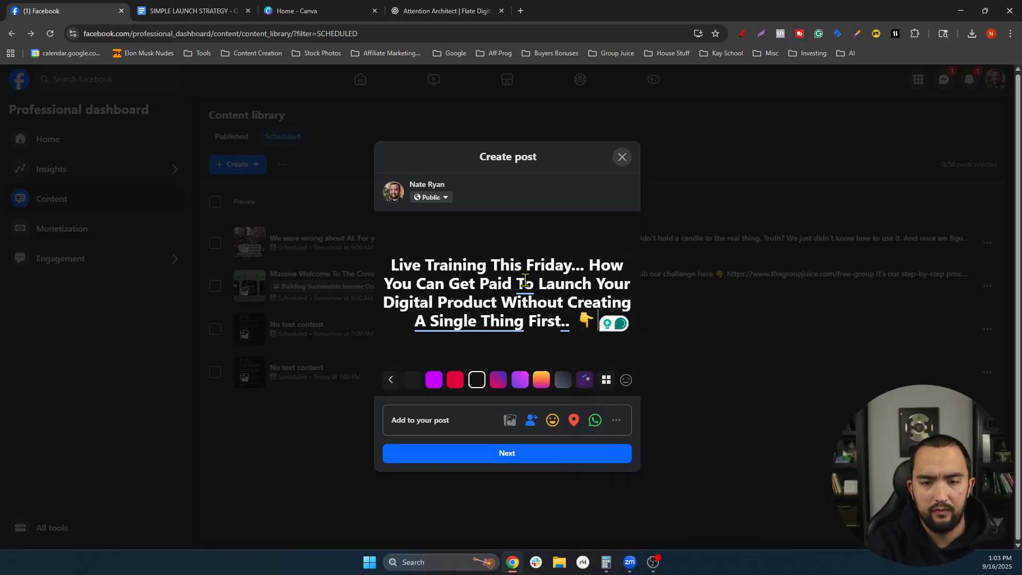
pyautogui.click(512, 456)
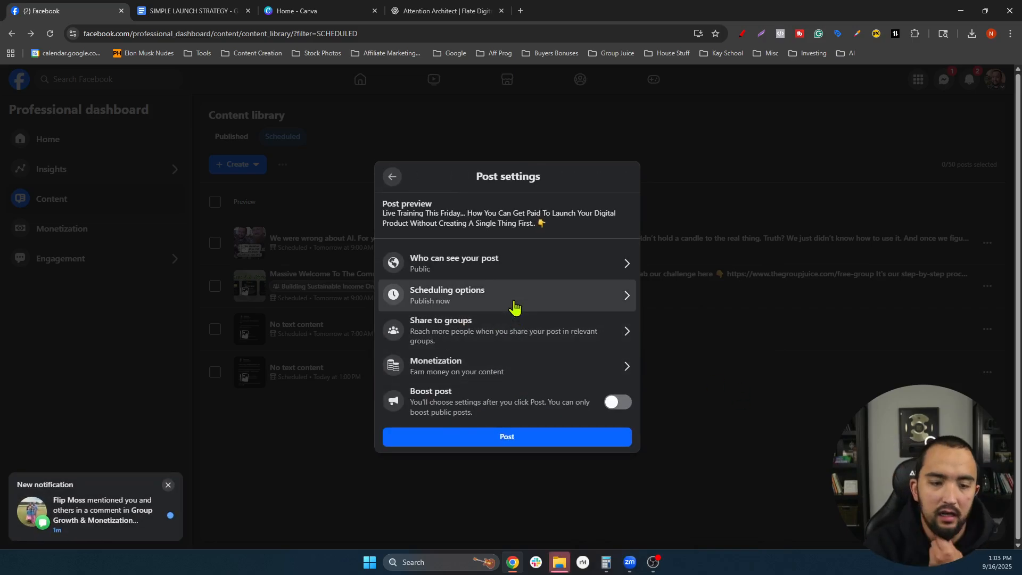
# - Schedule the Live Training post for Sep 17, 2025 at 12:00 PM and open its comments
pyautogui.click(450, 296)
pyautogui.click(459, 296)
pyautogui.click(456, 286)
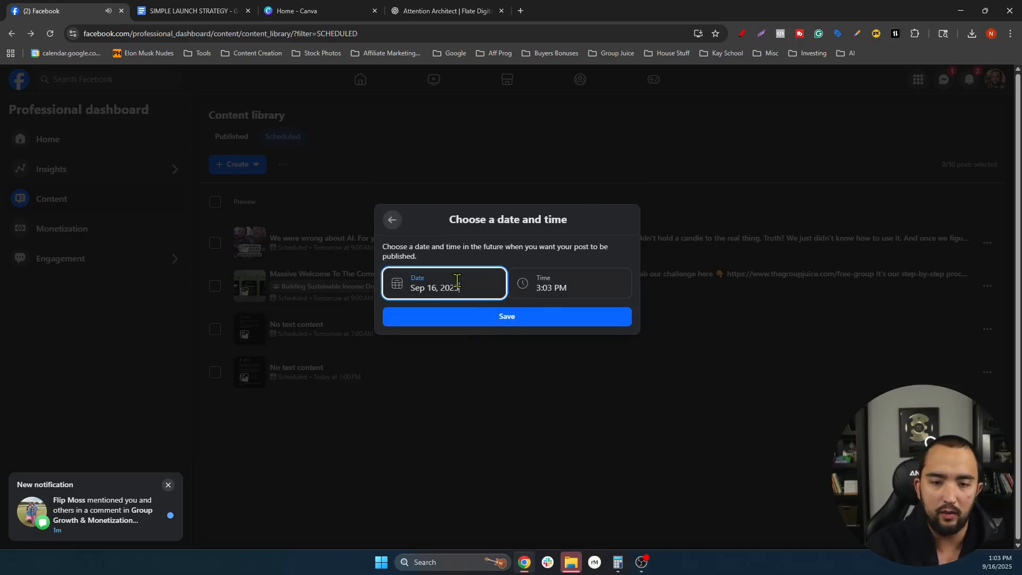
pyautogui.click(461, 386)
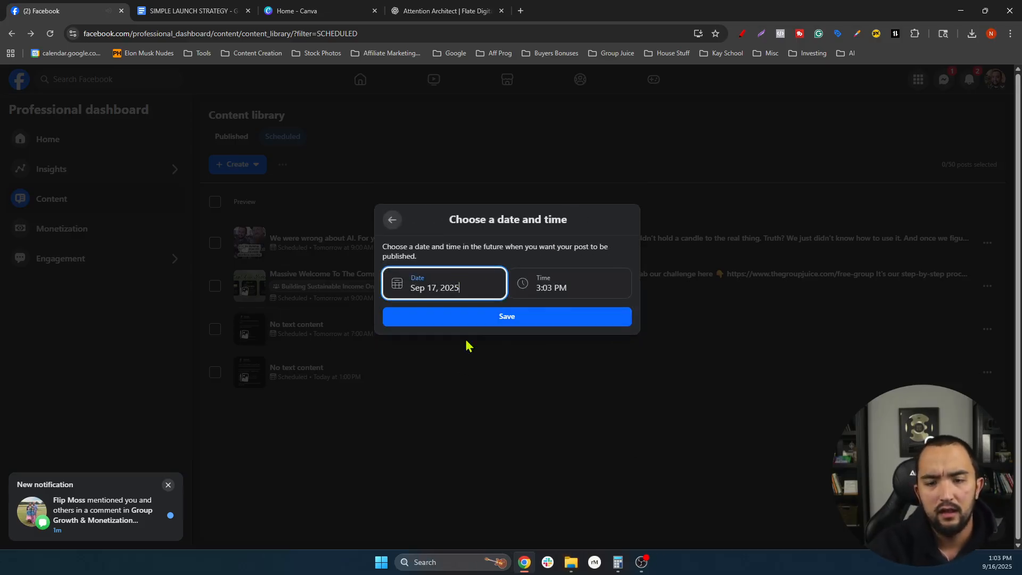
pyautogui.click(547, 289)
pyautogui.scroll(-15, 557, 388)
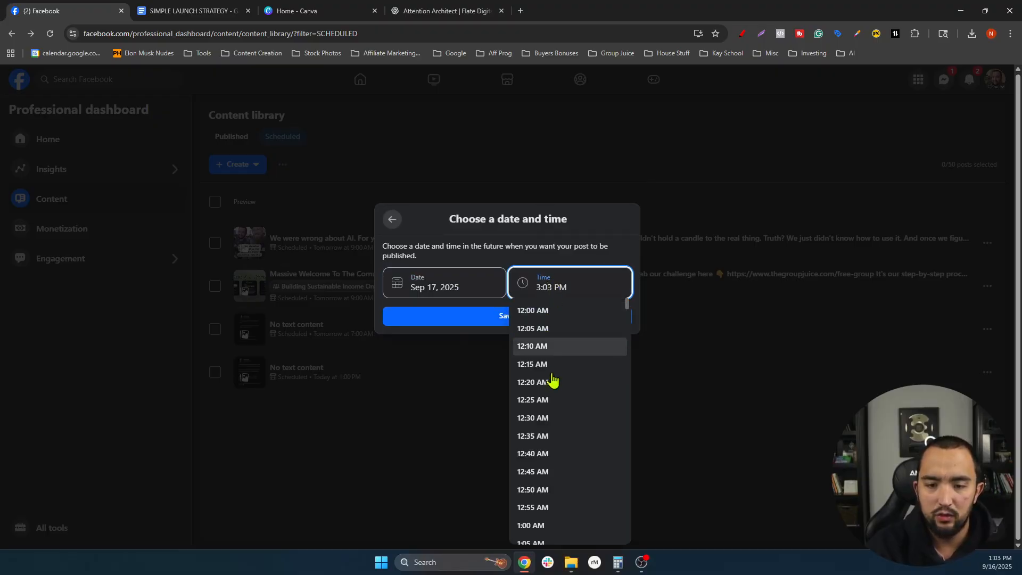
pyautogui.scroll(-20, 559, 410)
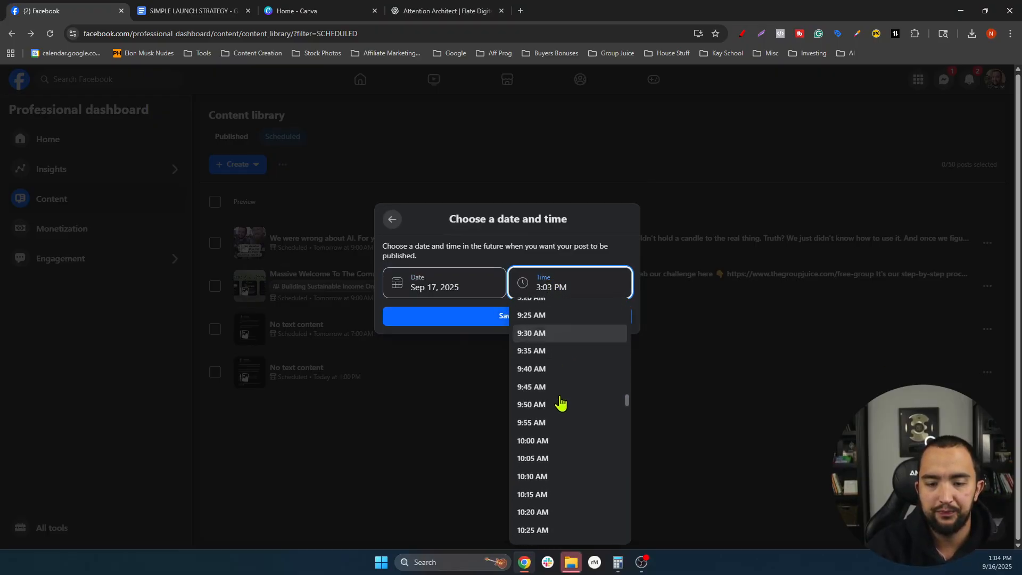
pyautogui.click(548, 395)
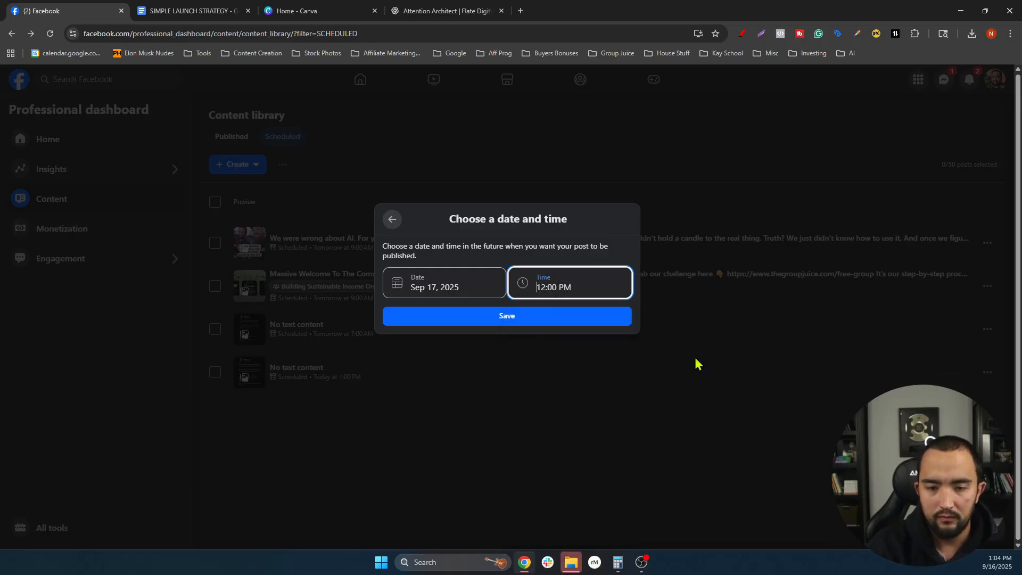
pyautogui.click(502, 320)
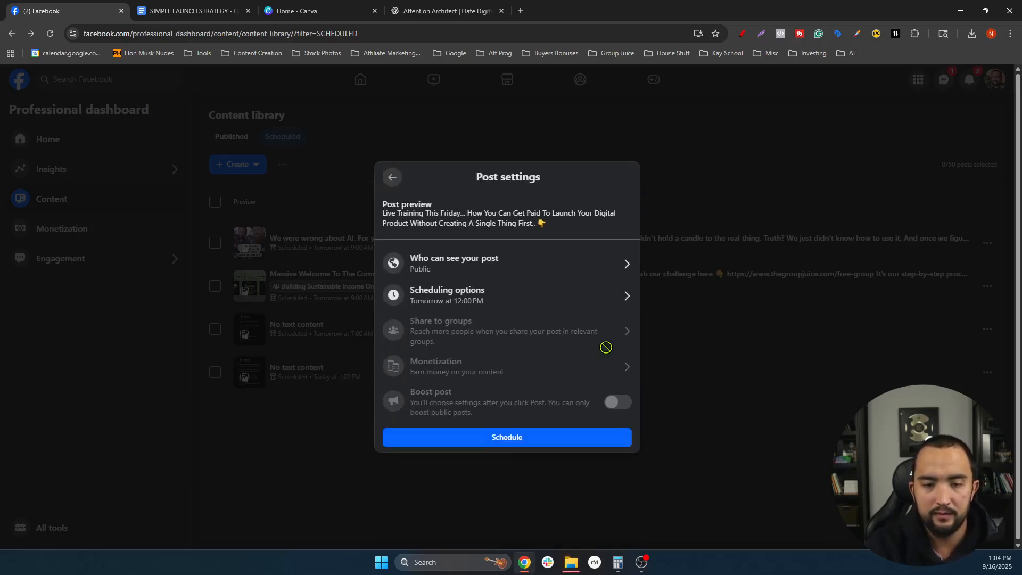
pyautogui.click(496, 441)
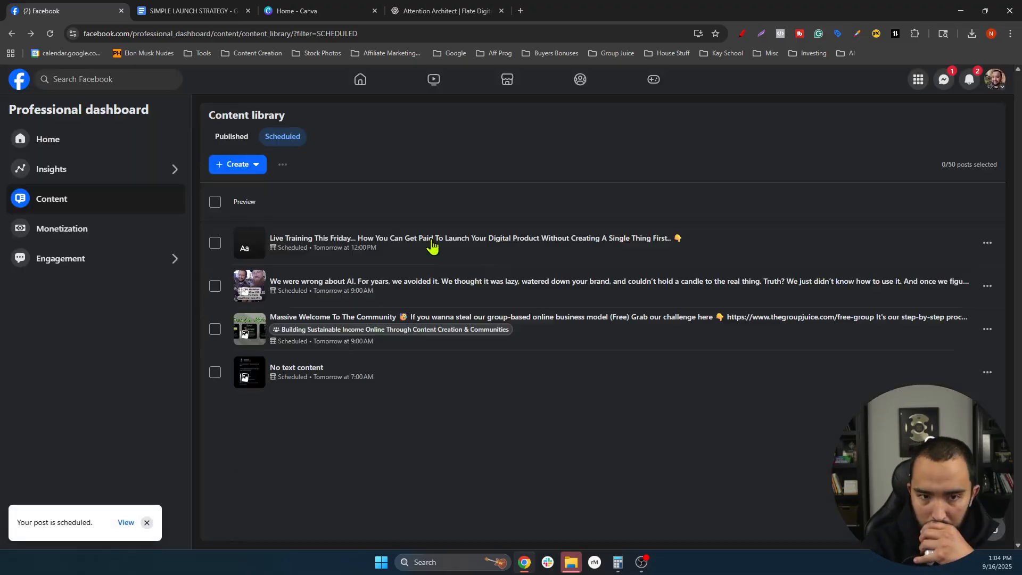
pyautogui.click(463, 250)
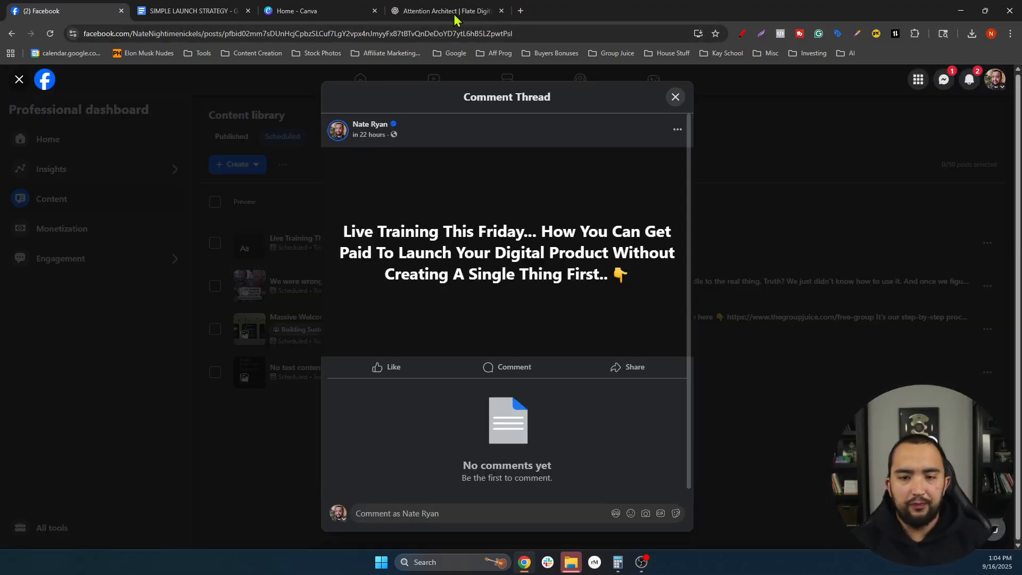
# - In ChatGPT, select the opening hook through 'This Friday, we're flipping the script.', then return to Facebook
pyautogui.click(478, 8)
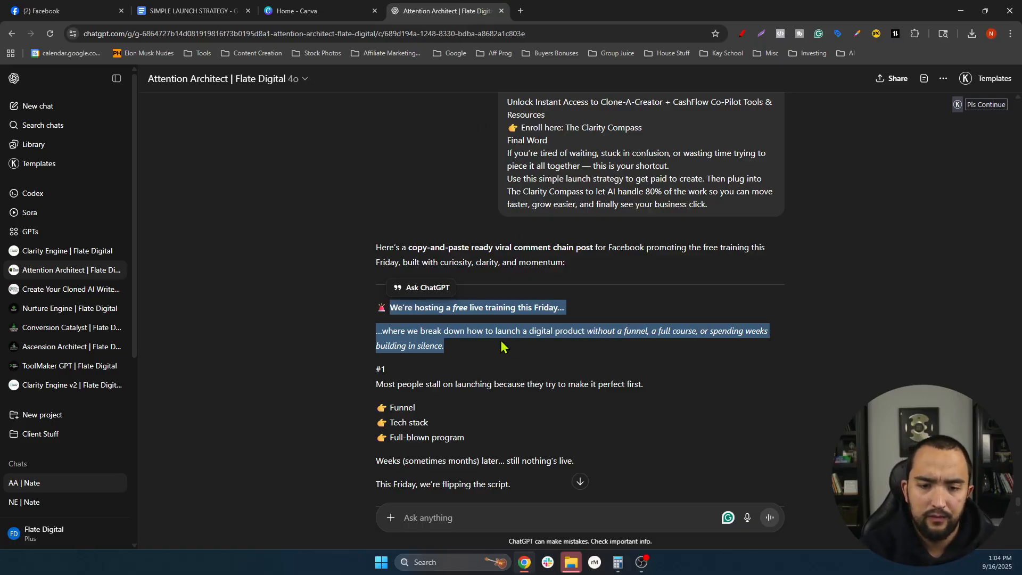
pyautogui.scroll(-5, 481, 339)
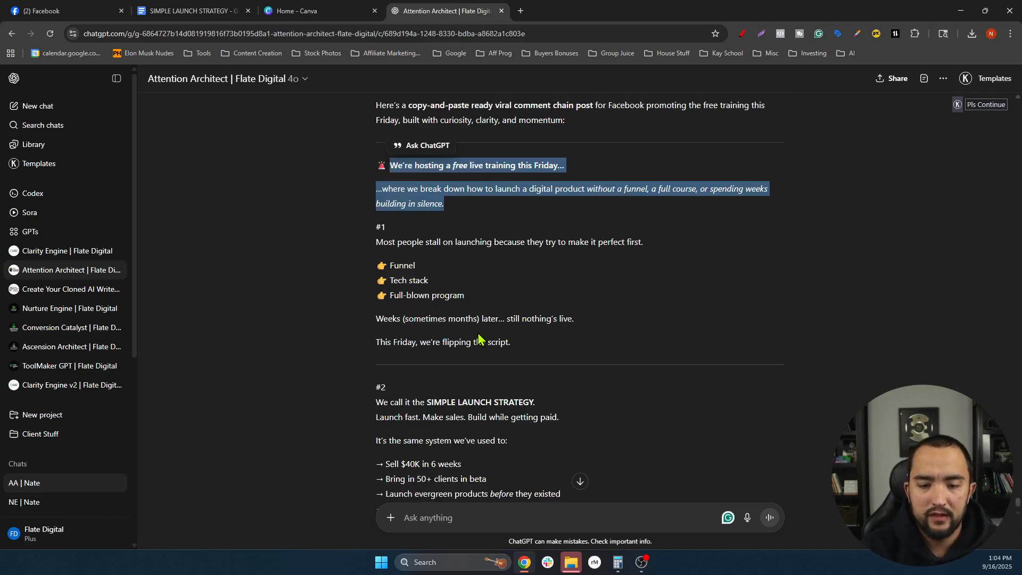
pyautogui.scroll(2, 483, 340)
pyautogui.click(515, 389)
pyautogui.moveTo(512, 379); pyautogui.dragTo(390, 200)
pyautogui.hotkey('ctrl', 'c')
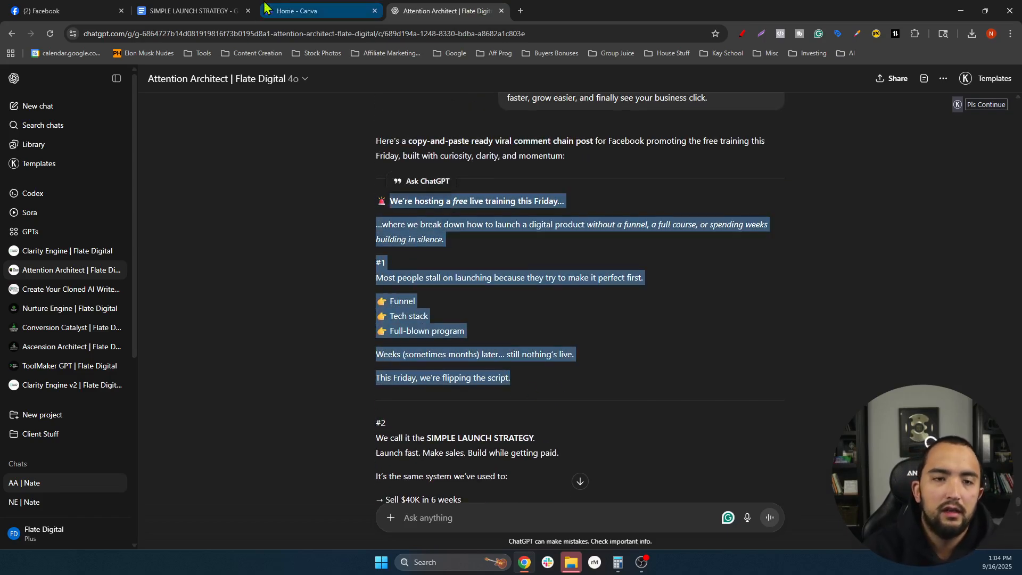
pyautogui.click(298, 11)
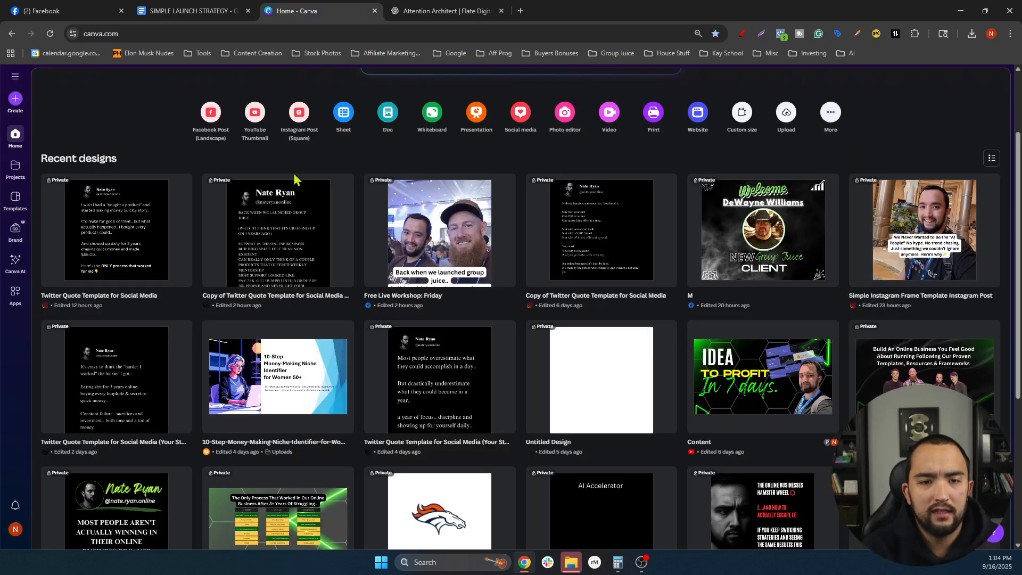
pyautogui.click(147, 11)
pyautogui.click(60, 11)
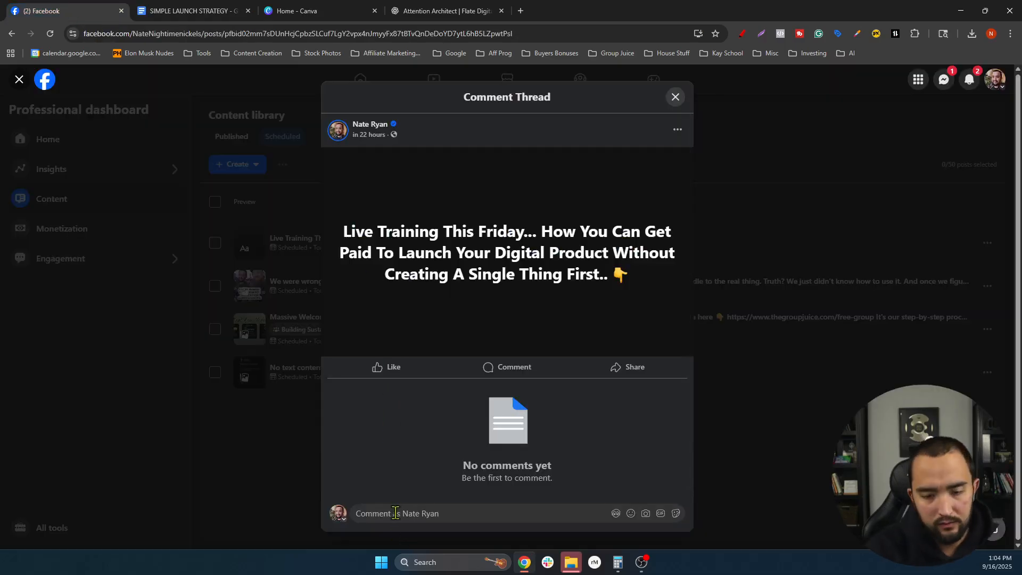
# - Post the pasted hook as the first comment, replacing the separate '#1' line with a '#1' prefix
pyautogui.click(396, 513)
pyautogui.hotkey('ctrl', 'v')
pyautogui.click(365, 394)
pyautogui.press('BackSpace')
pyautogui.press('BackSpace')
pyautogui.press('BackSpace')
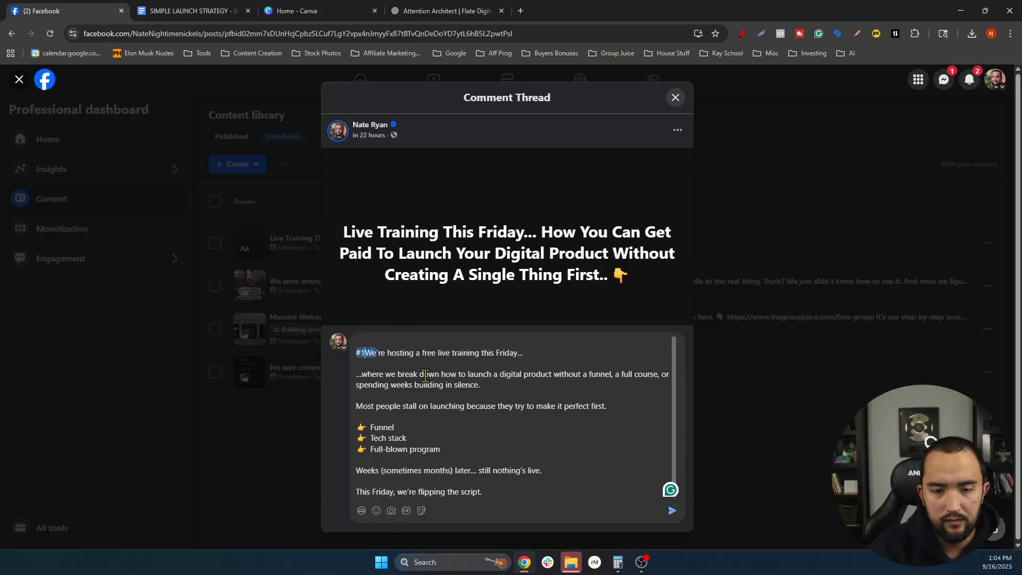
pyautogui.write('#1')
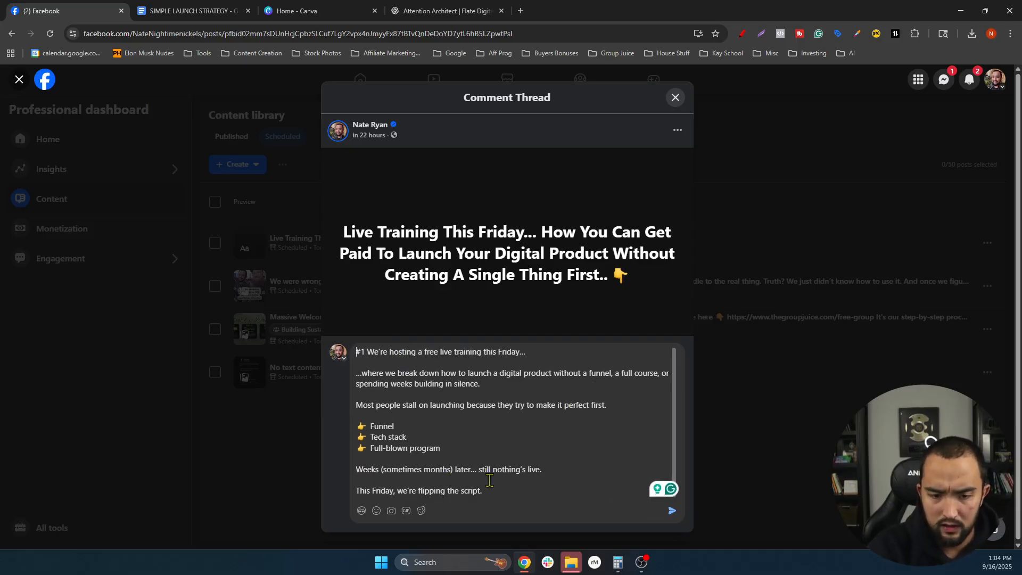
pyautogui.click(673, 511)
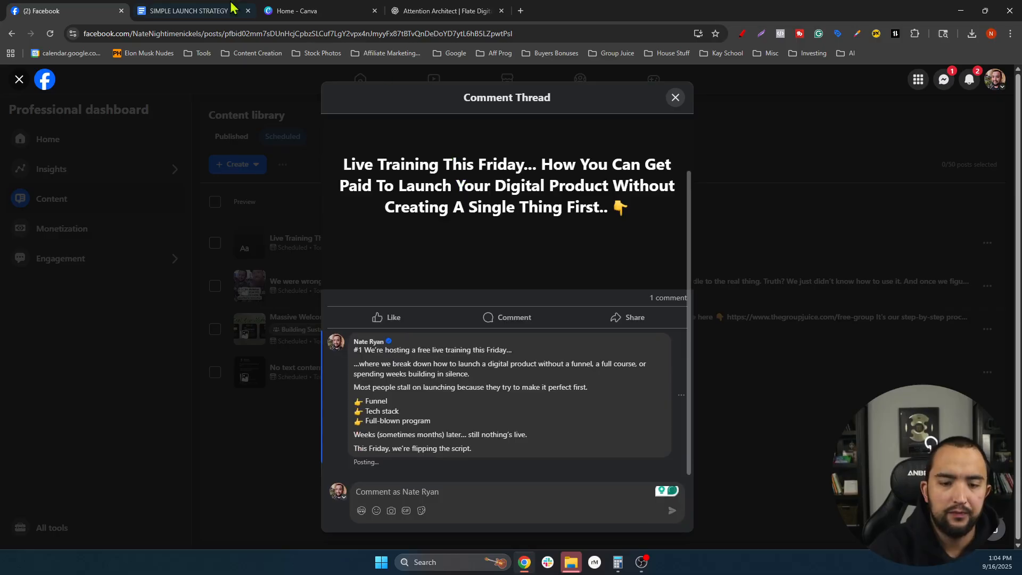
pyautogui.click(415, 12)
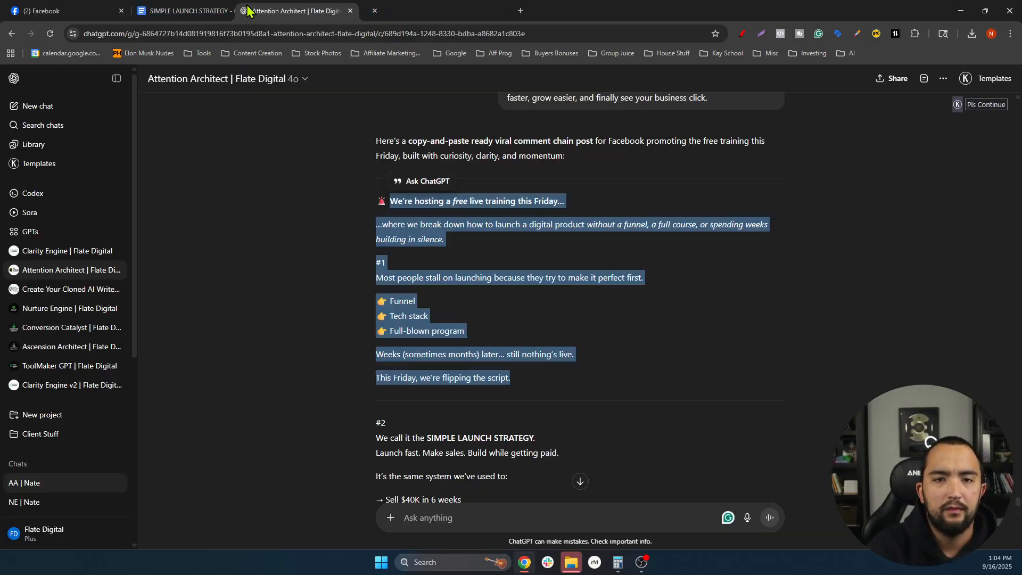
# - Select the #2 section through 'Here's what it looks like 👇', then return to Facebook
pyautogui.moveTo(415, 12); pyautogui.dragTo(197, 12)
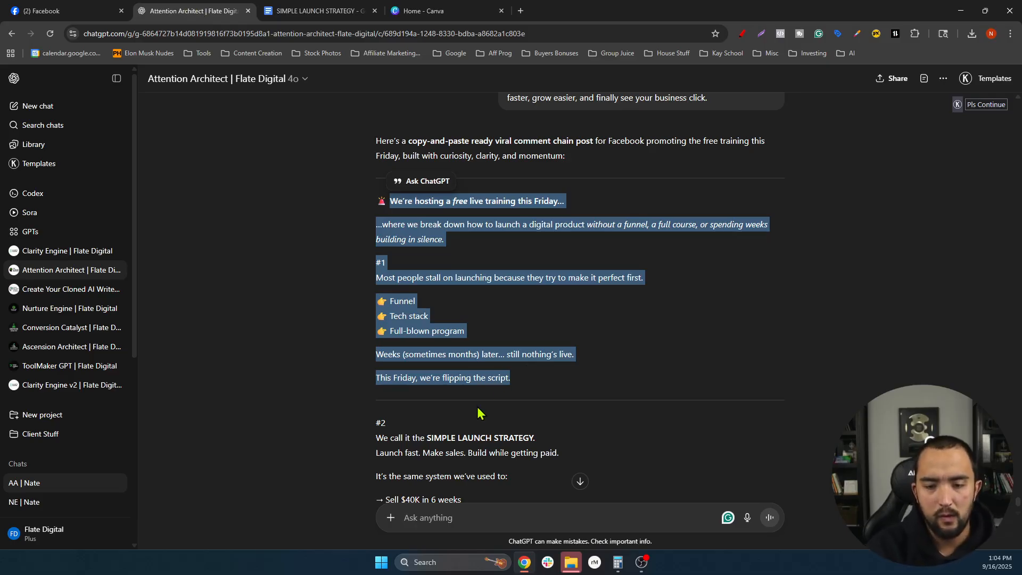
pyautogui.click(446, 413)
pyautogui.scroll(-5, 442, 426)
pyautogui.scroll(1, 417, 405)
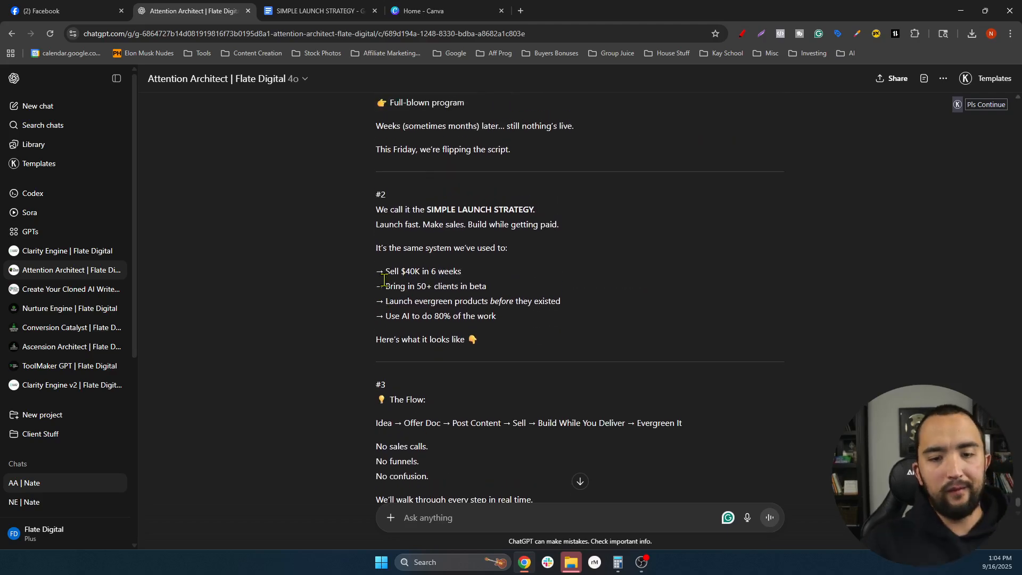
pyautogui.moveTo(372, 224); pyautogui.dragTo(578, 358)
pyautogui.hotkey('ctrl', 'c')
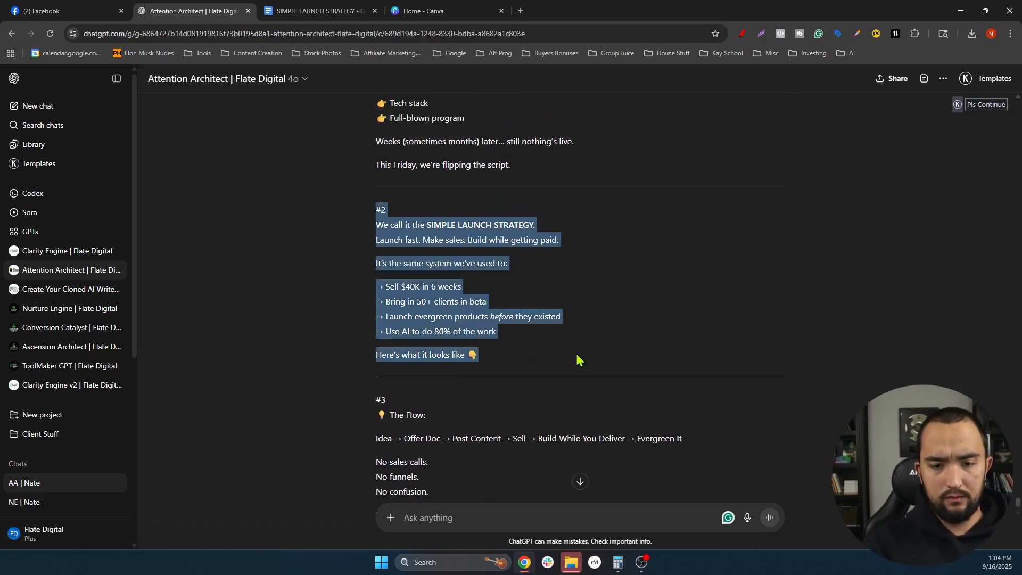
pyautogui.click(59, 11)
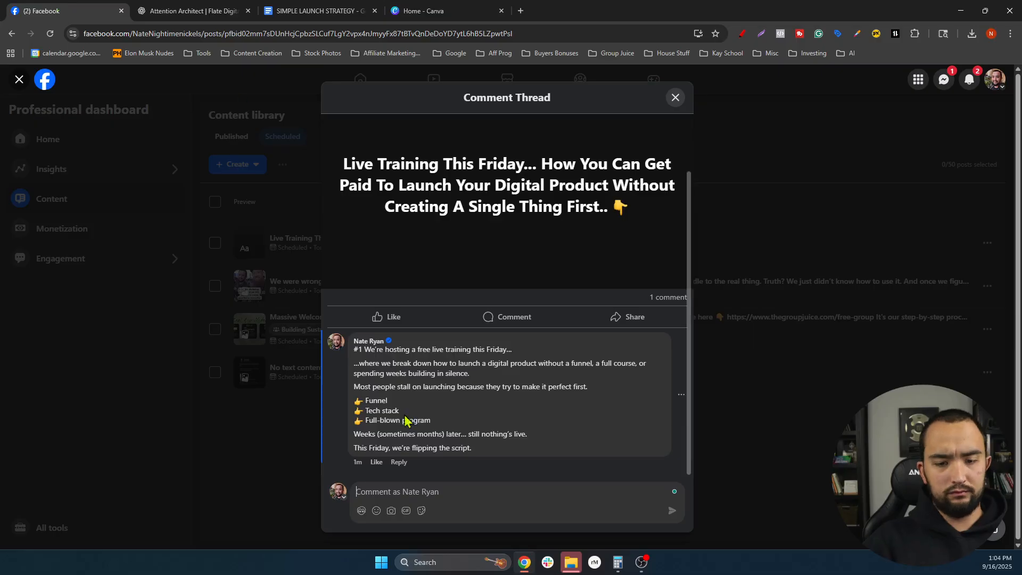
# - Post the pasted #2 comment on one line, minus 'We call it the SIMPLE LAUNCH STRATEGY.'
pyautogui.click(398, 492)
pyautogui.hotkey('ctrl', 'v')
pyautogui.click(358, 384)
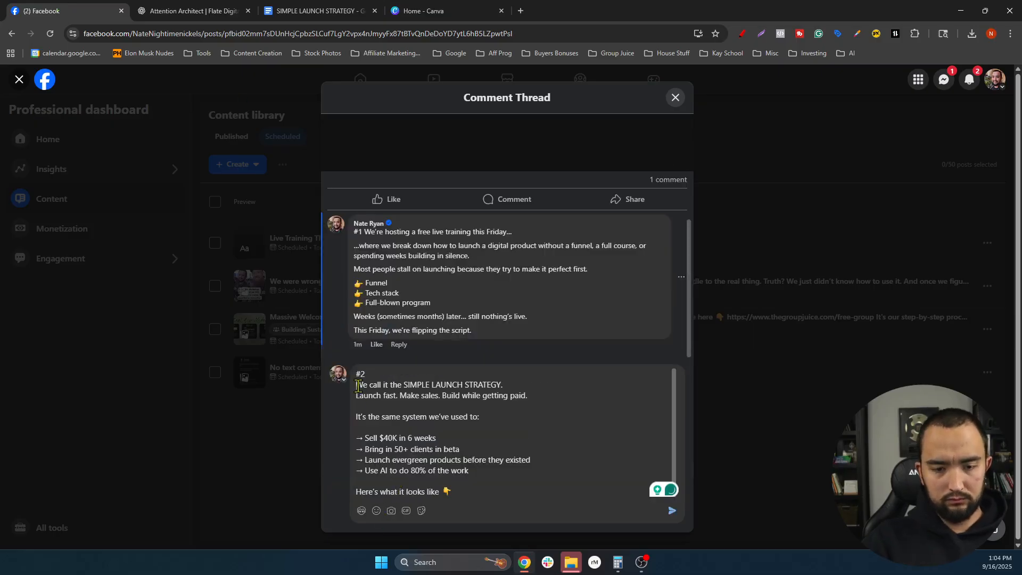
pyautogui.press('BackSpace')
pyautogui.moveTo(514, 385); pyautogui.dragTo(373, 385)
pyautogui.press('BackSpace')
pyautogui.press('Delete')
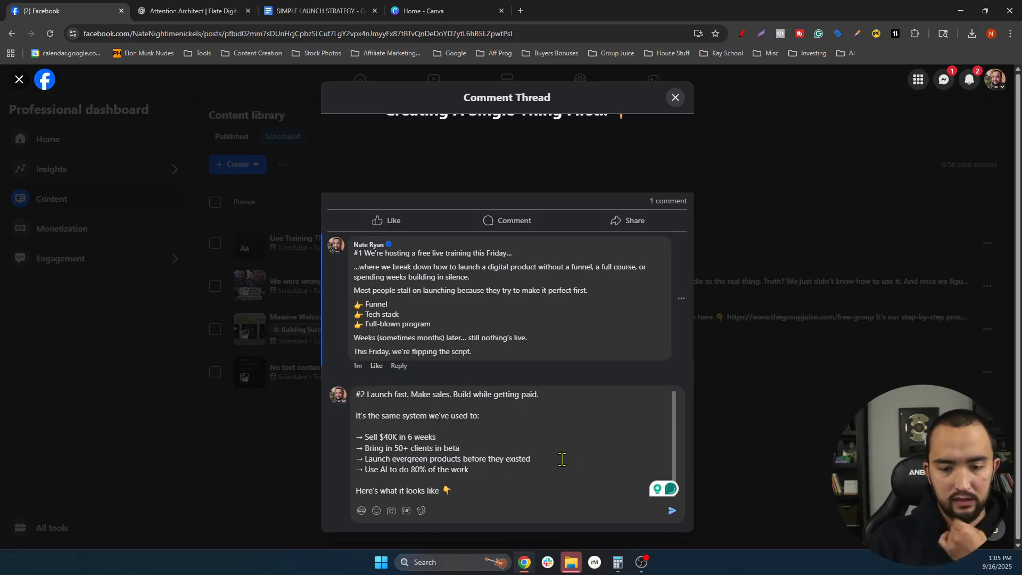
pyautogui.press('Return')
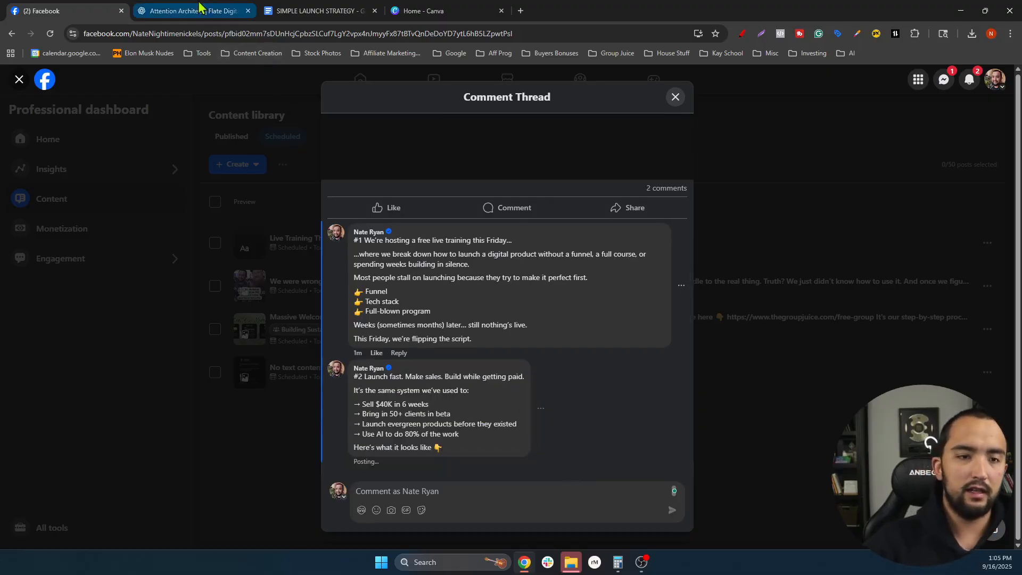
pyautogui.click(192, 11)
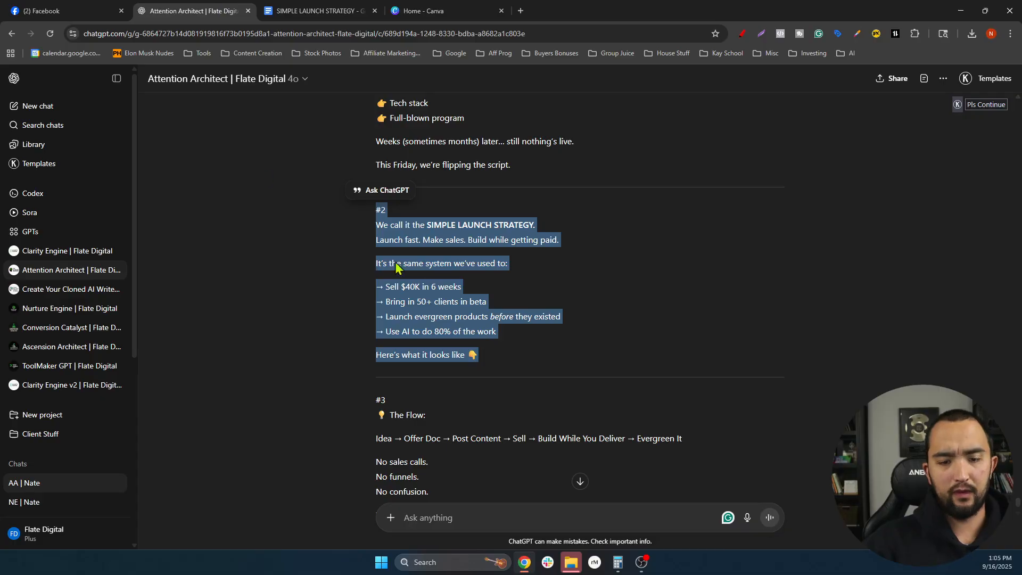
# - Take the #3 section from ChatGPT and post it as the '#3 The Flow:' comment
pyautogui.click(491, 368)
pyautogui.scroll(-5, 491, 368)
pyautogui.scroll(1, 491, 368)
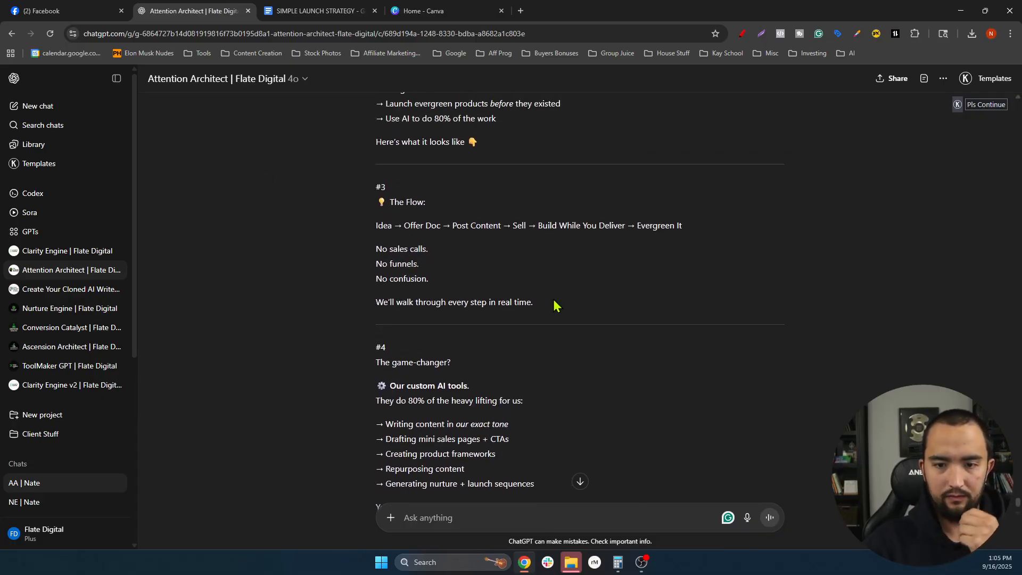
pyautogui.moveTo(554, 304); pyautogui.dragTo(391, 201)
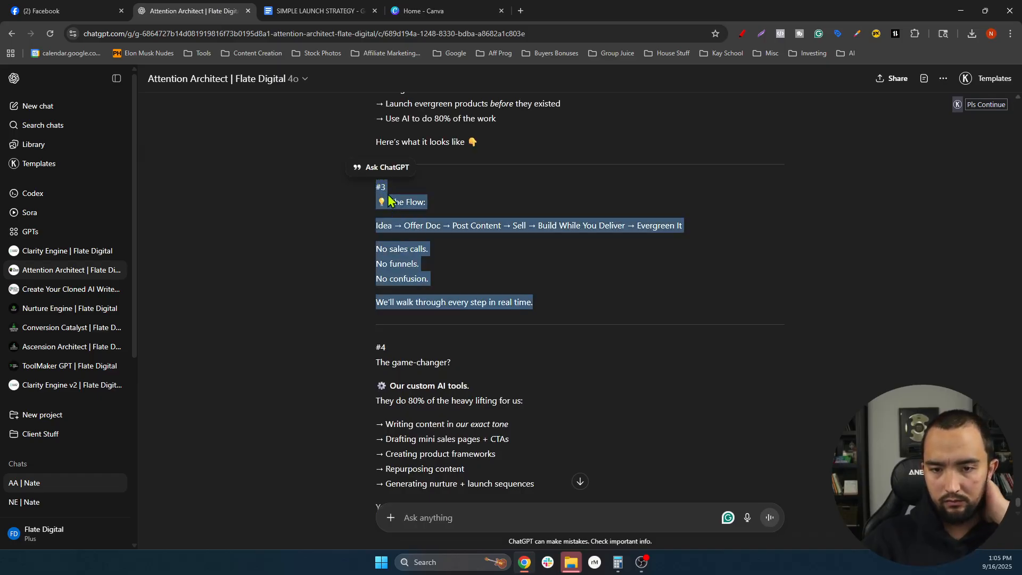
pyautogui.scroll(-1, 437, 220)
pyautogui.scroll(1, 437, 220)
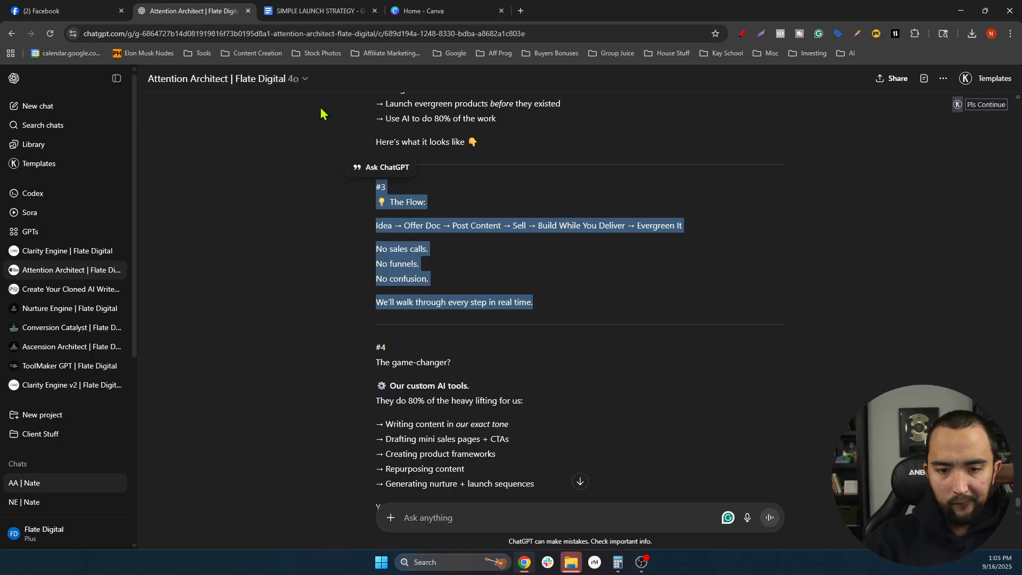
pyautogui.click(75, 11)
pyautogui.write('#3 The Flow:  Idea → Offer Doc → Post Content → Sell → Build While You Deliver → Evergreen It  No sales calls. No funnels. No confusion.  We’ll walk through every step in real time.')
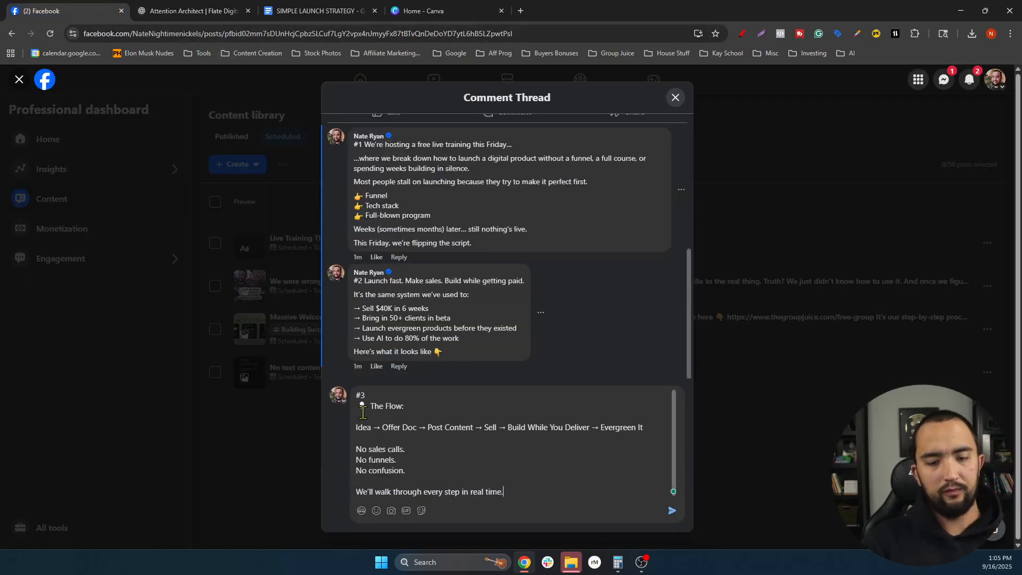
pyautogui.press('BackSpace')
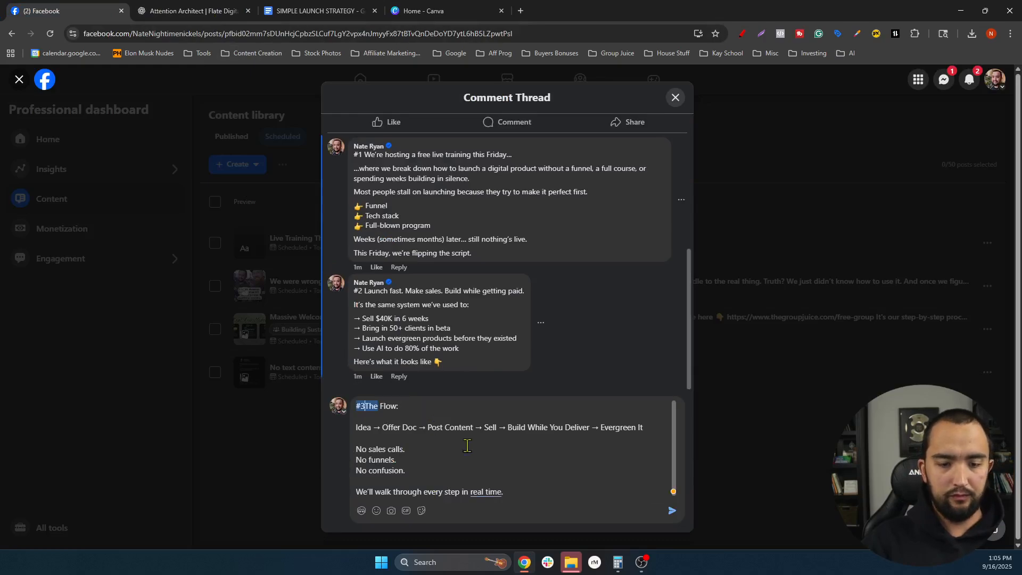
pyautogui.press('Return')
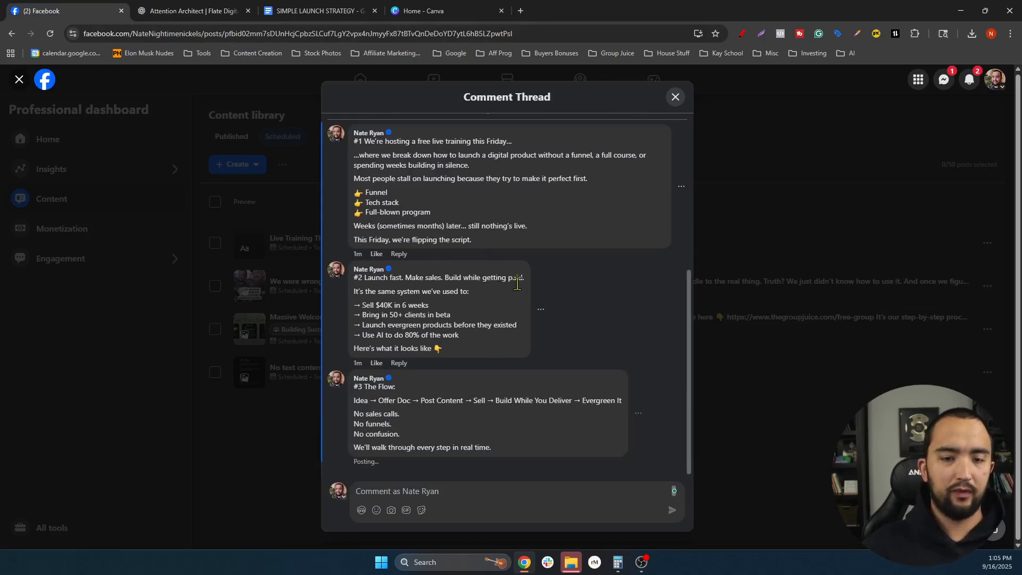
# - Select the #4 section in the ChatGPT conversation for the next comment
pyautogui.click(191, 11)
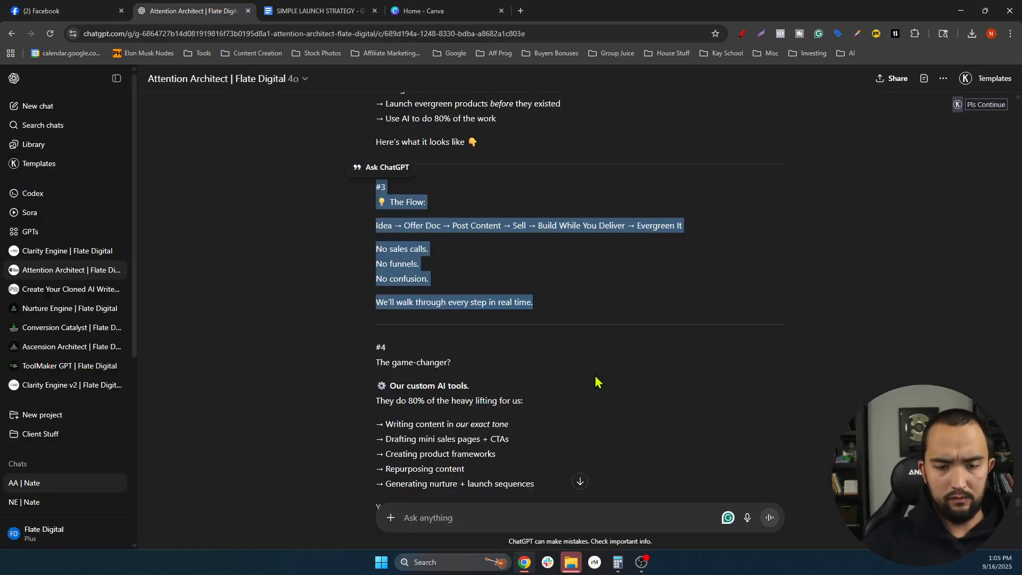
pyautogui.click(498, 340)
pyautogui.scroll(-4, 457, 336)
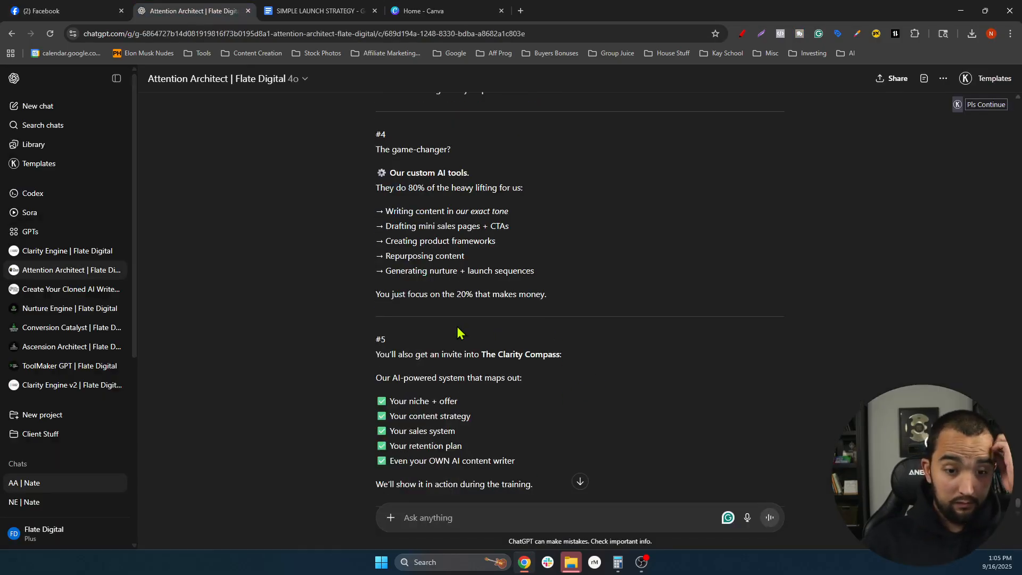
pyautogui.scroll(1, 418, 222)
pyautogui.keyDown('shift'); pyautogui.click(567, 336); pyautogui.keyUp('shift')
pyautogui.hotkey('ctrl', 'c')
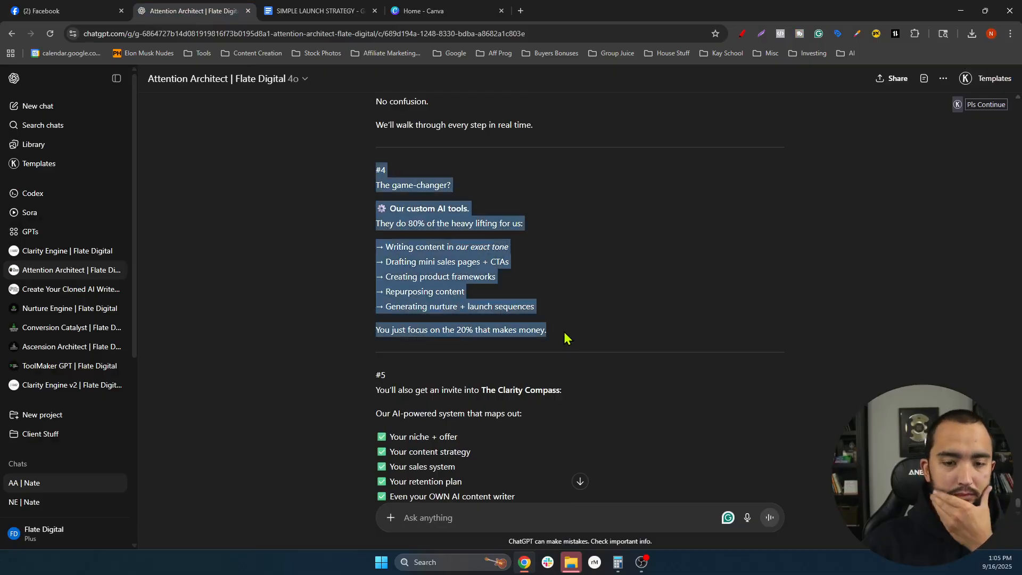
pyautogui.click(42, 11)
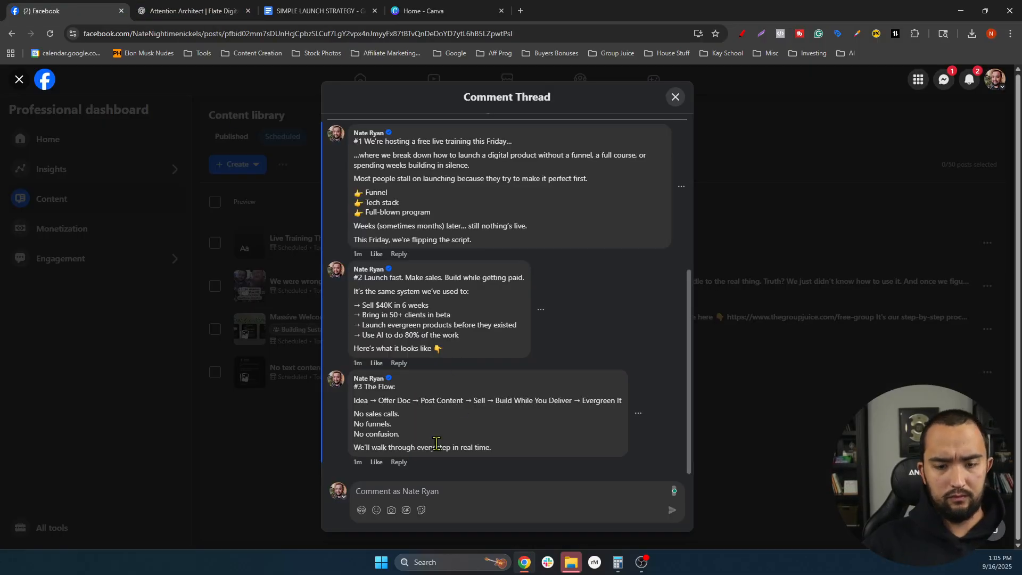
# - Post '#4 The game-changer?' on one line, with the gear emoji before 'Our custom AI tools.' removed
pyautogui.hotkey('ctrl', 'v')
pyautogui.click(359, 374)
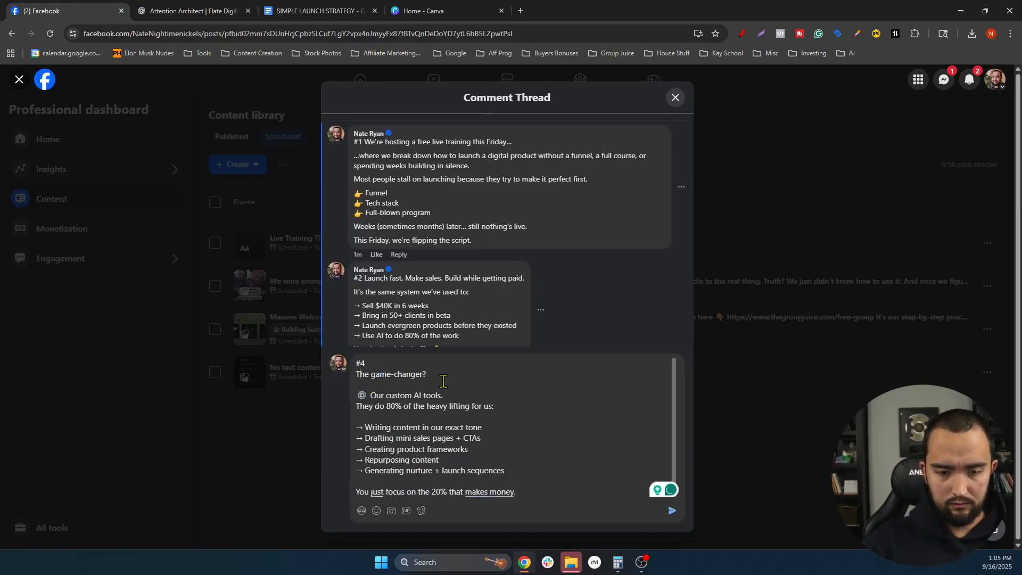
pyautogui.press('BackSpace')
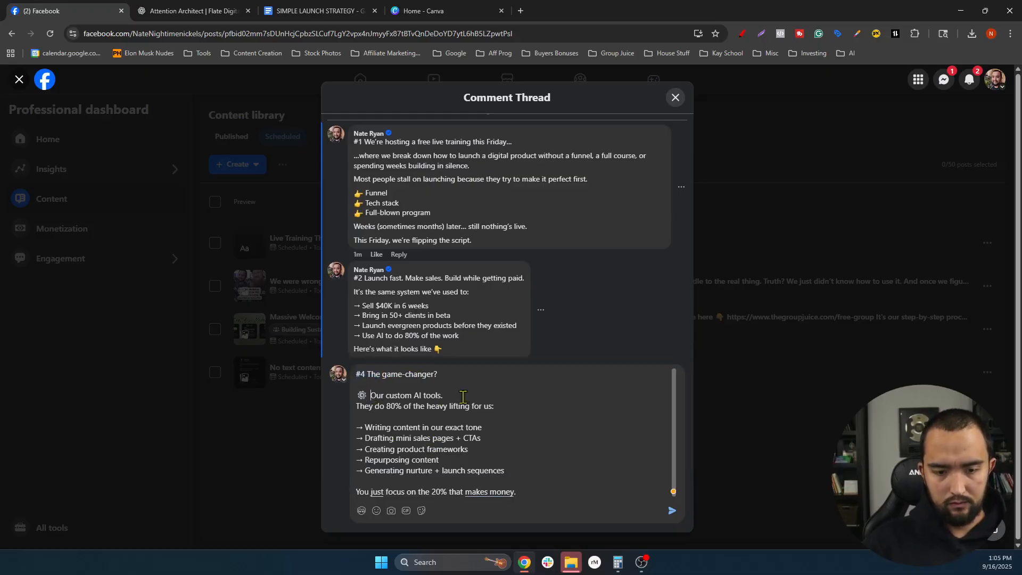
pyautogui.press('BackSpace')
pyautogui.press('Return')
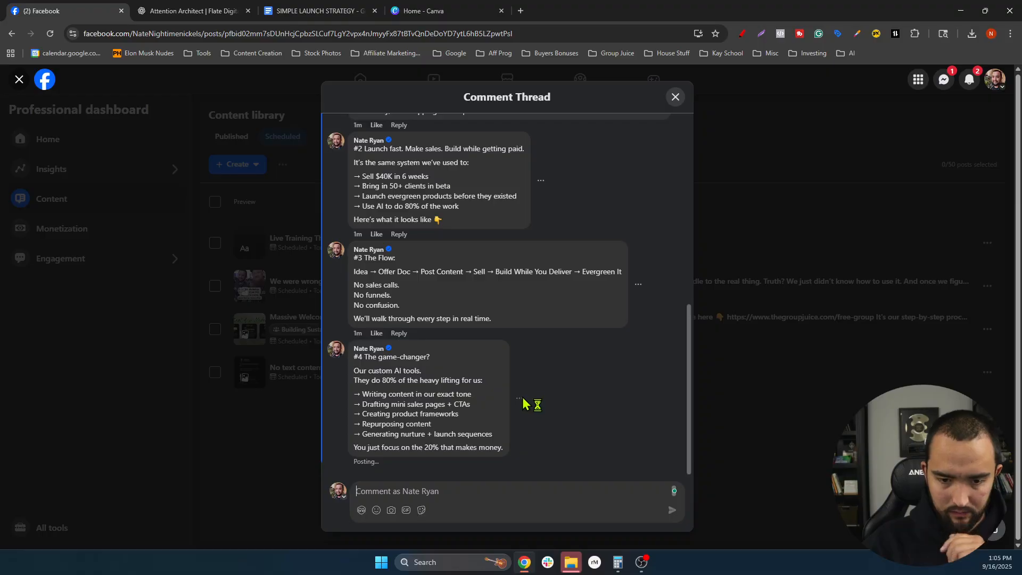
# - Edit the #4 comment, replacing the sales-page and product-framework bullets with offer docs and 'material for the course'
pyautogui.click(520, 401)
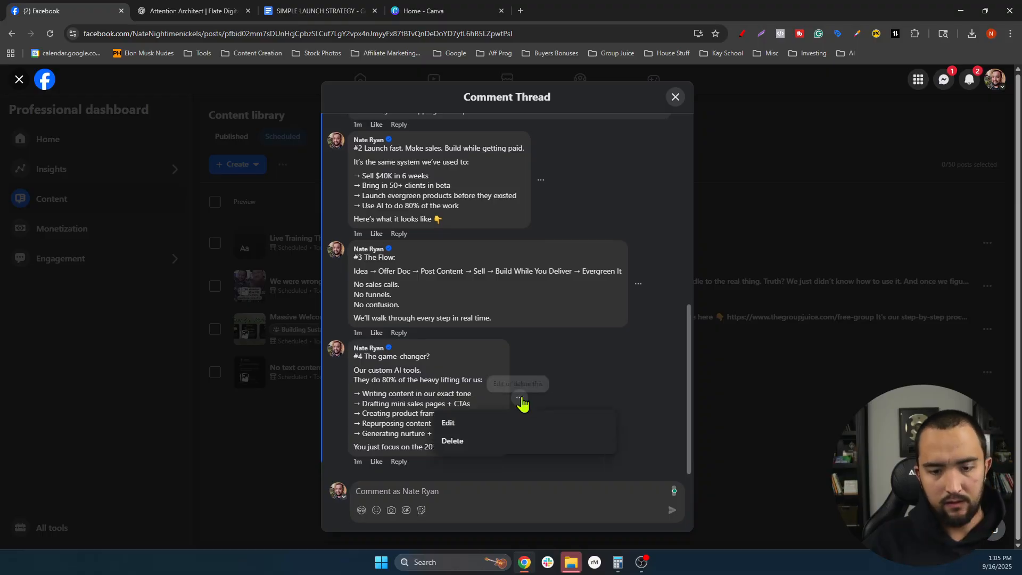
pyautogui.click(459, 424)
pyautogui.moveTo(482, 412); pyautogui.dragTo(365, 412)
pyautogui.press('BackSpace')
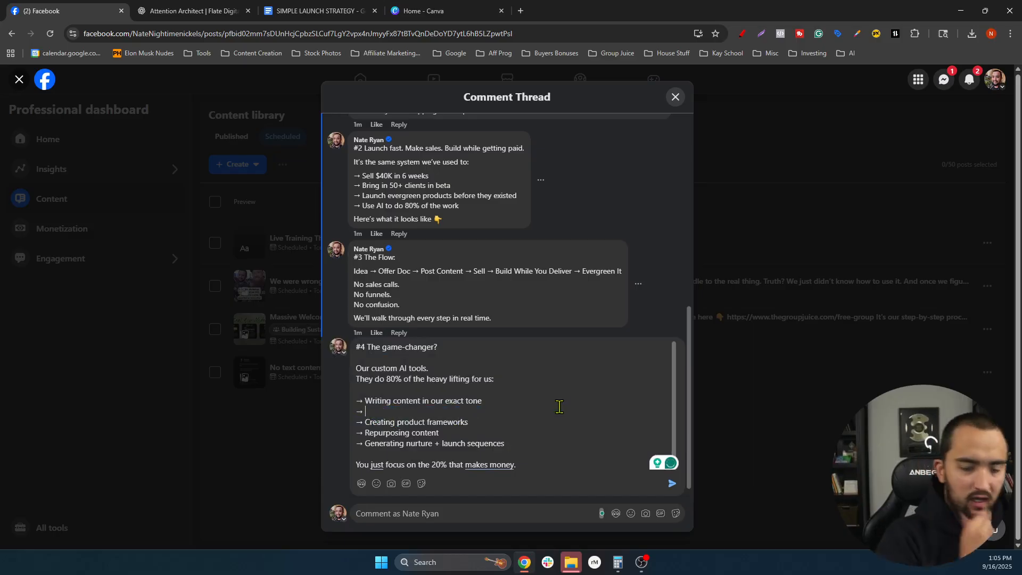
pyautogui.write('Writing the offers docs that ma')
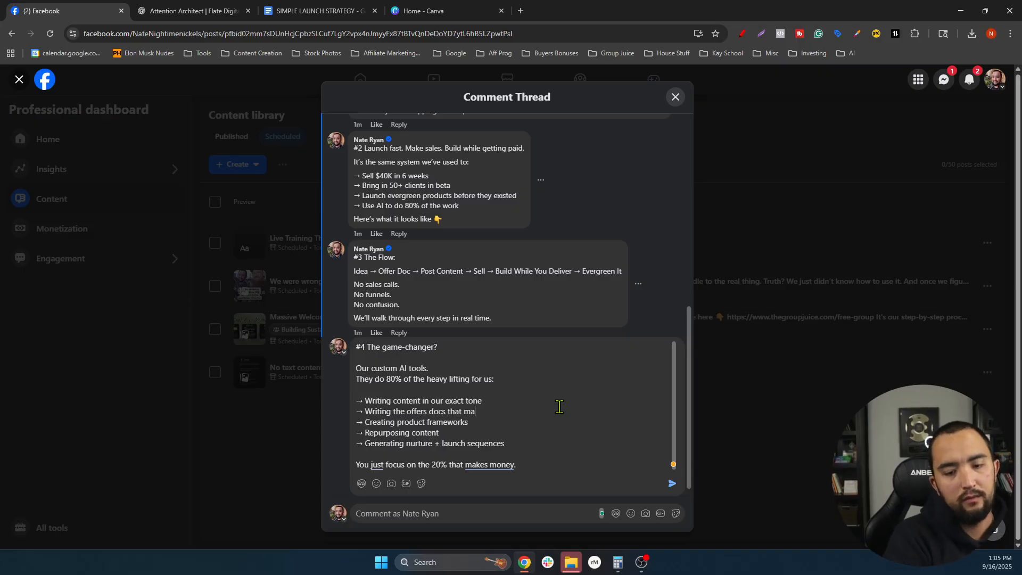
pyautogui.moveTo(469, 423); pyautogui.dragTo(368, 422)
pyautogui.press('BackSpace')
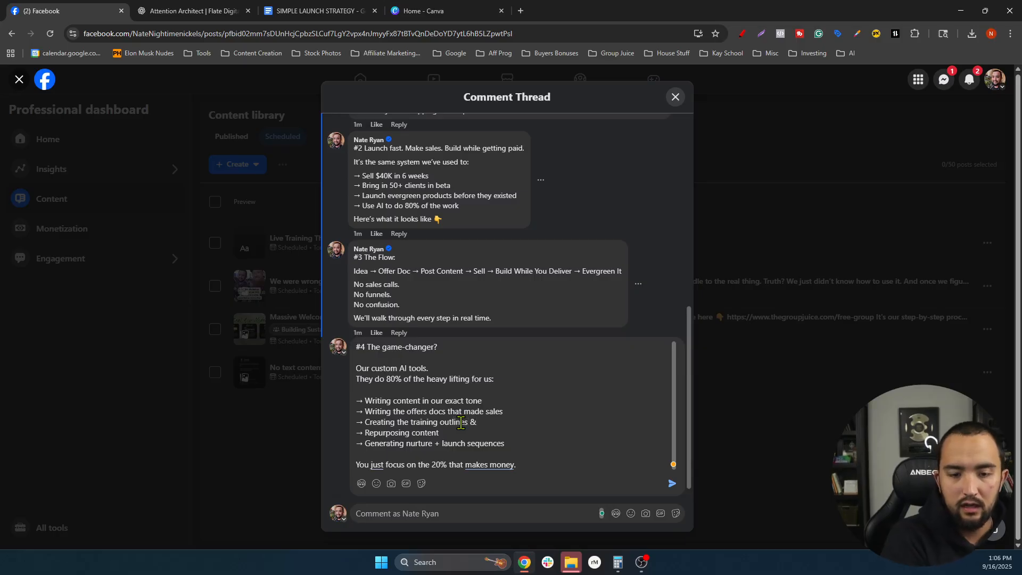
pyautogui.write('material f')
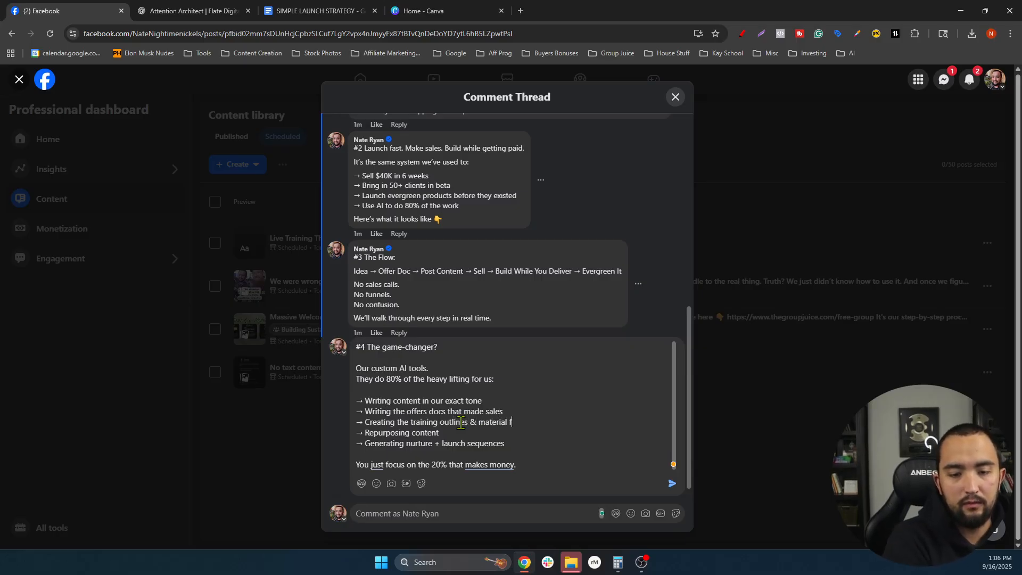
pyautogui.write('or the course')
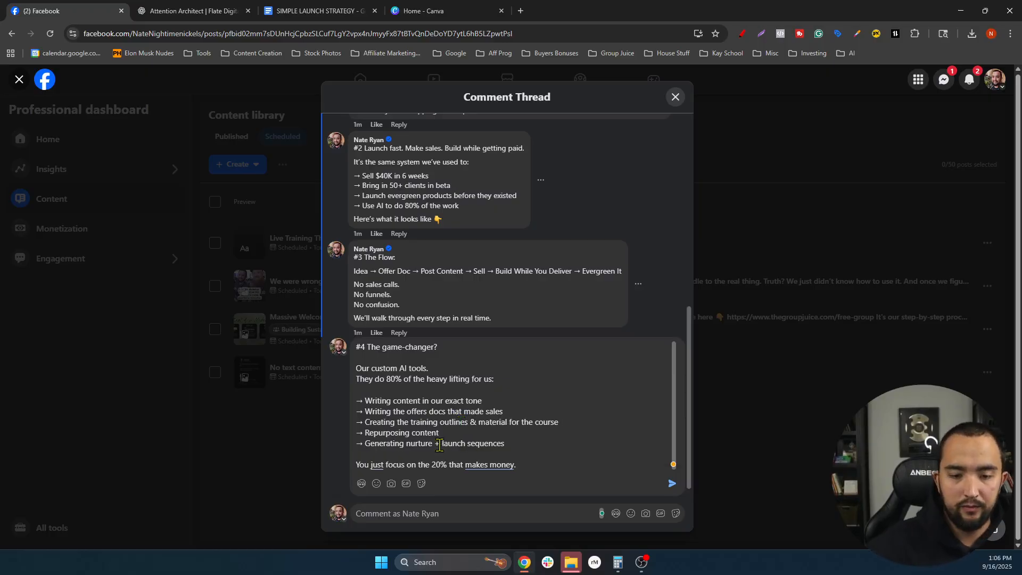
# - Rewrite the repurposing and nurture-sequence bullets as workshop trainings and DM handling, add a blank line, and save
pyautogui.moveTo(441, 433); pyautogui.dragTo(369, 433)
pyautogui.press('BackSpace')
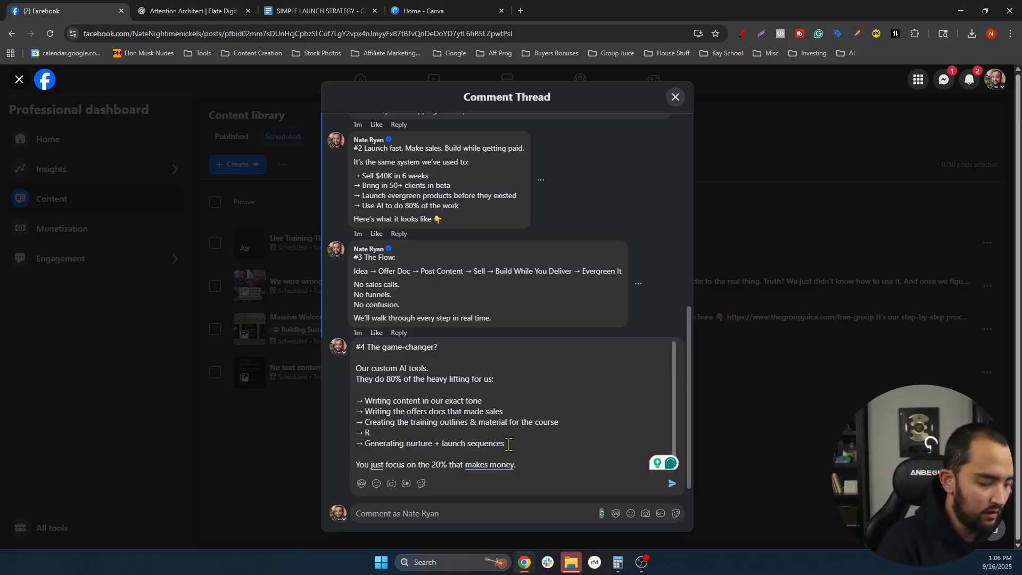
pyautogui.press('BackSpace')
pyautogui.write('Wr')
pyautogui.press('BackSpace')
pyautogui.press('BackSpace')
pyautogui.press('BackSpace')
pyautogui.press('BackSpace')
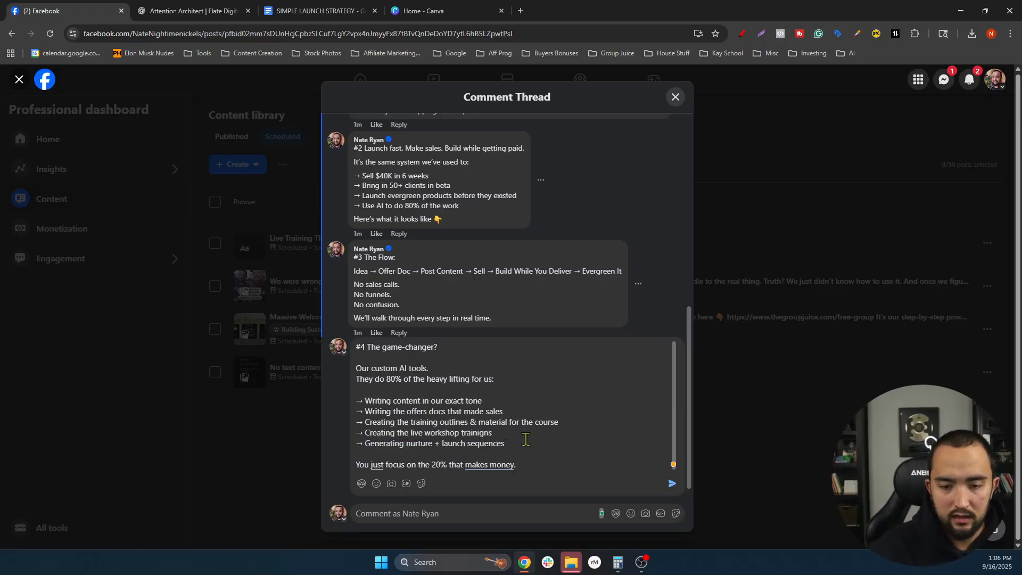
pyautogui.moveTo(509, 445); pyautogui.dragTo(395, 444)
pyautogui.press('BackSpace')
pyautogui.press('BackSpace')
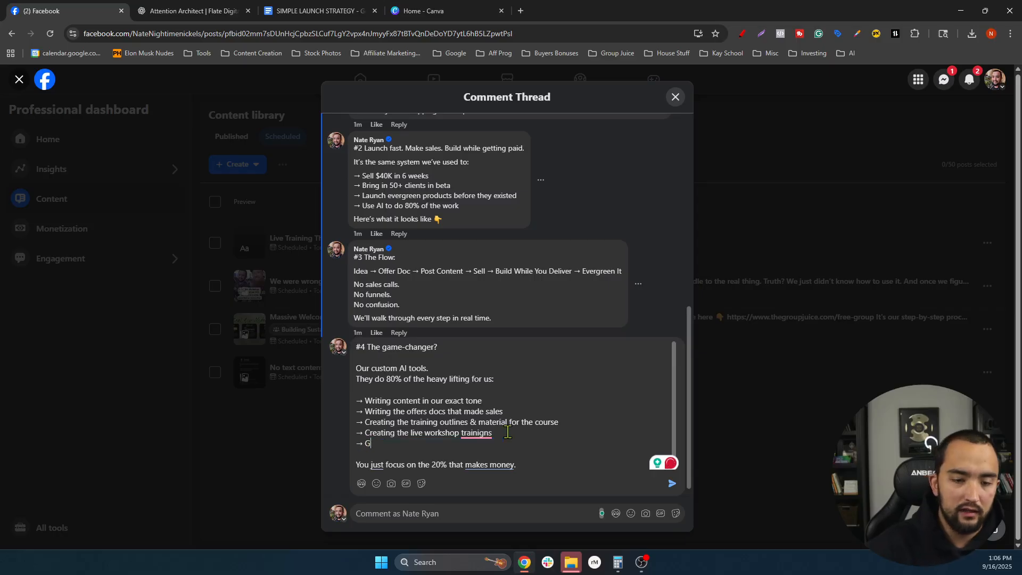
pyautogui.write('Handle')
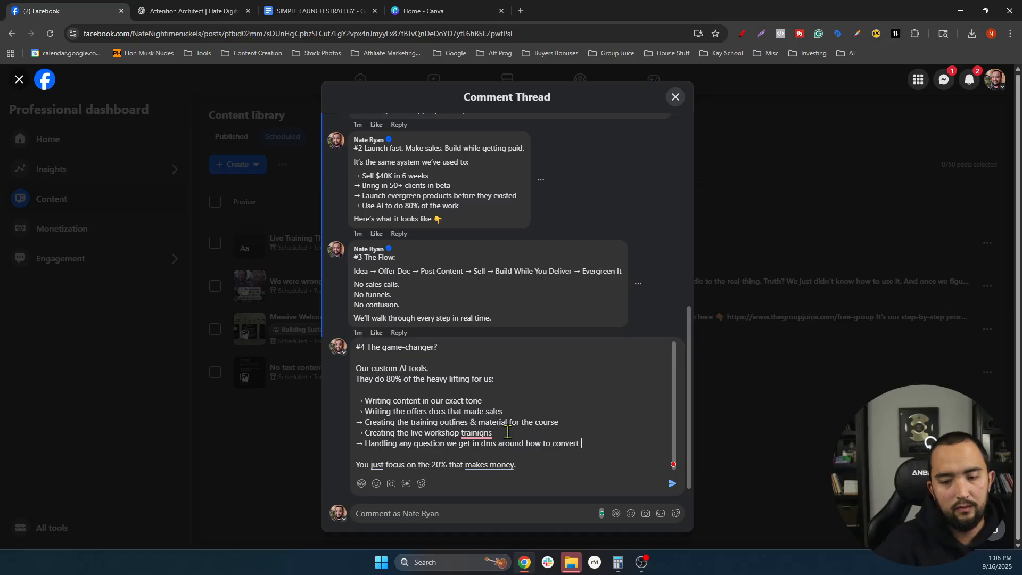
pyautogui.click(447, 367)
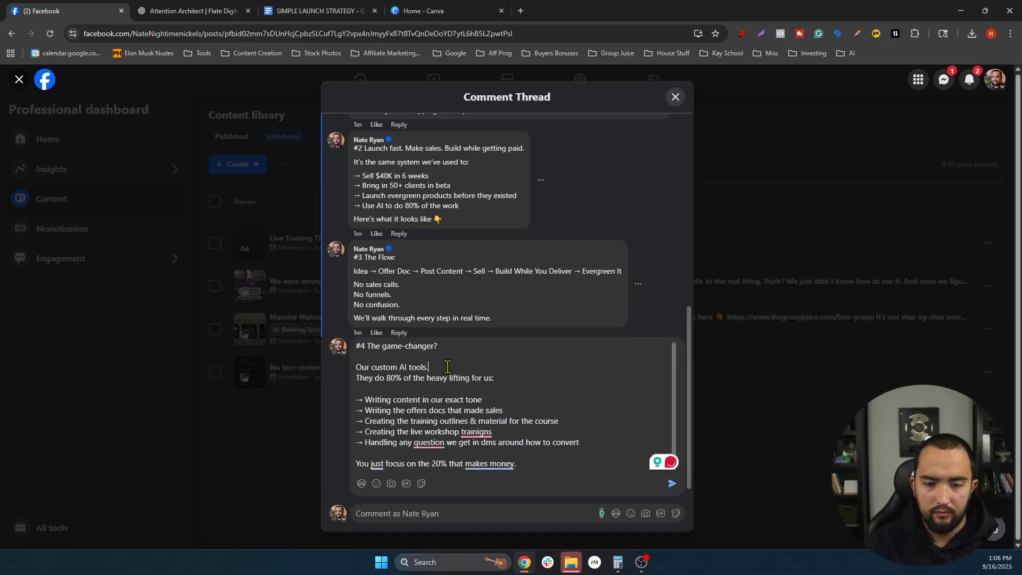
pyautogui.hotkey('shift', 'Return')
pyautogui.press('Return')
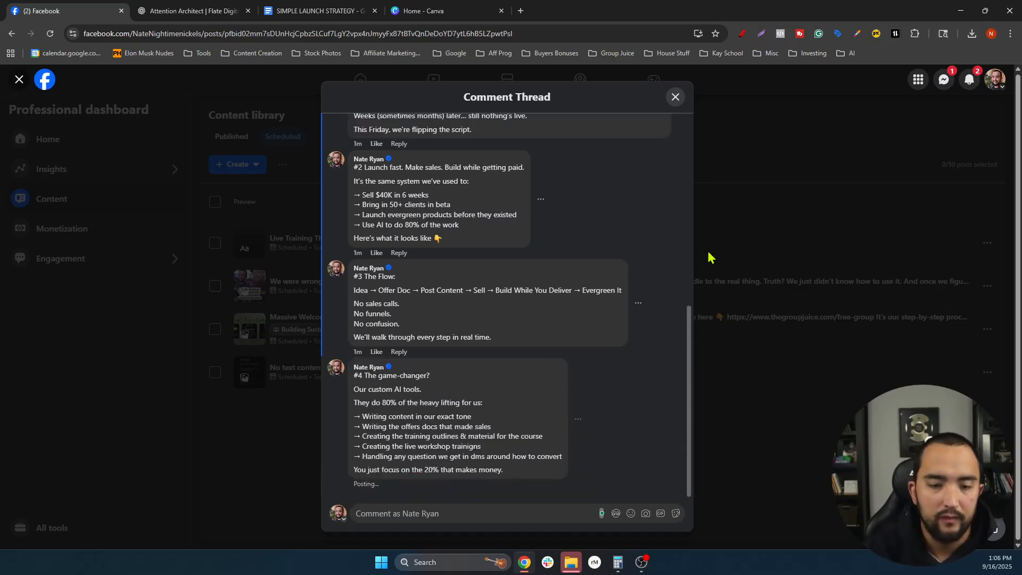
pyautogui.click(194, 11)
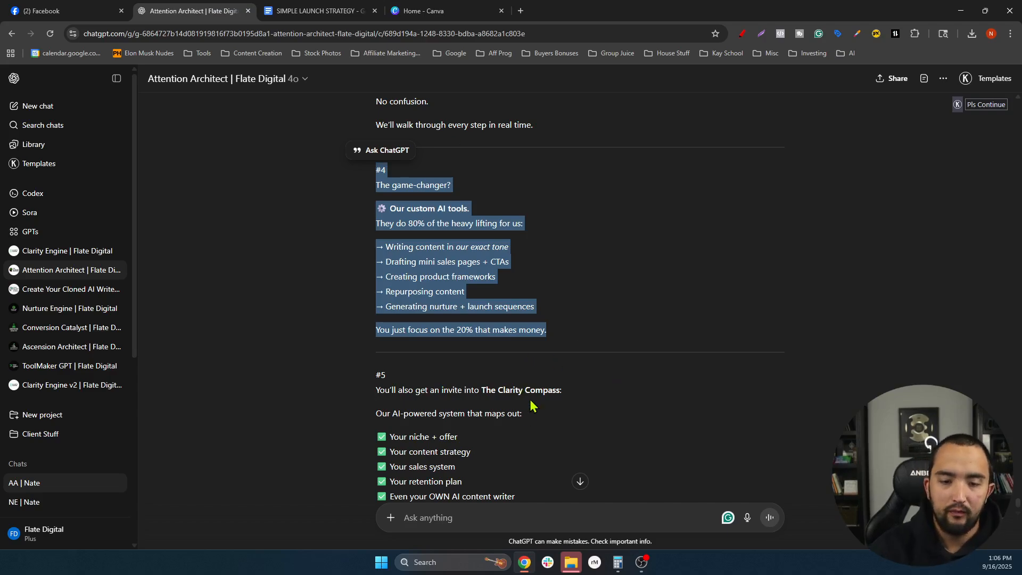
# - Copy the #5 Clarity Compass section from ChatGPT and paste it into a new Facebook comment
pyautogui.scroll(-5, 533, 410)
pyautogui.scroll(1, 495, 373)
pyautogui.scroll(1, 441, 176)
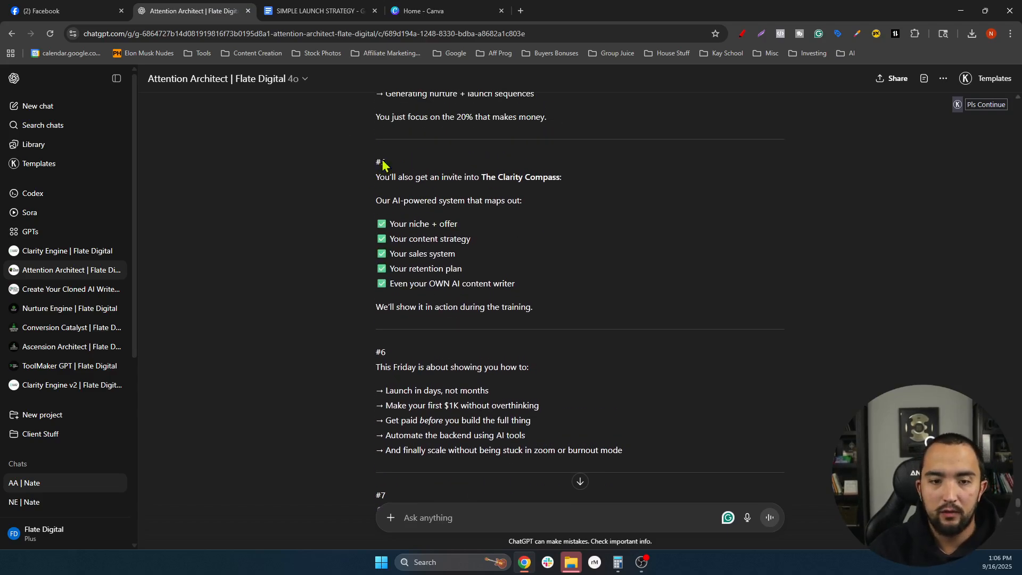
pyautogui.moveTo(378, 162); pyautogui.dragTo(566, 299)
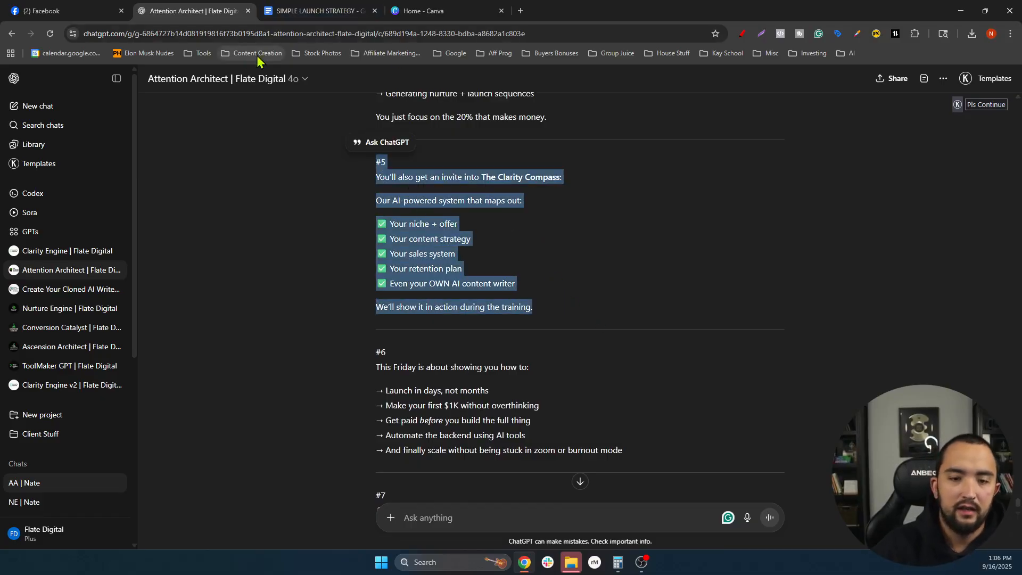
pyautogui.hotkey('ctrl', 'c')
pyautogui.click(43, 11)
pyautogui.click(405, 511)
pyautogui.hotkey('ctrl', 'v')
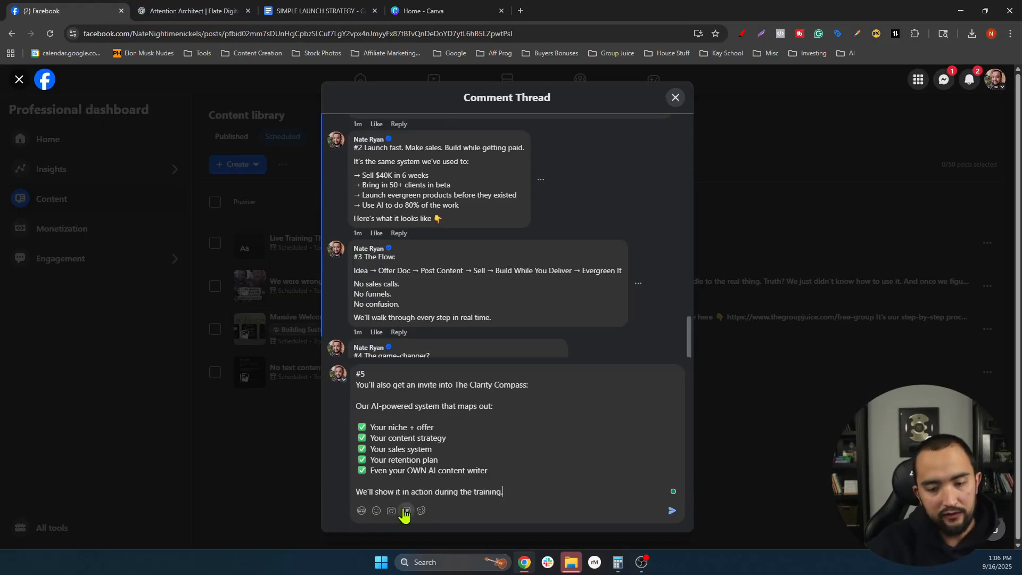
# - Join #5 onto its opening line, accept the 'into' to 'to' grammar fix, and post it
pyautogui.click(356, 385)
pyautogui.press('BackSpace')
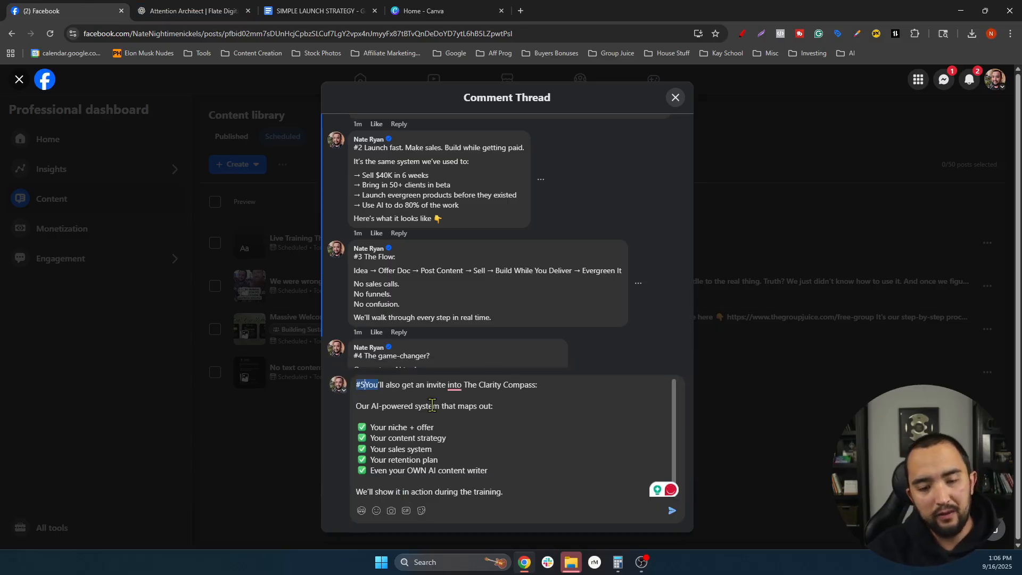
pyautogui.click(456, 385)
pyautogui.click(472, 415)
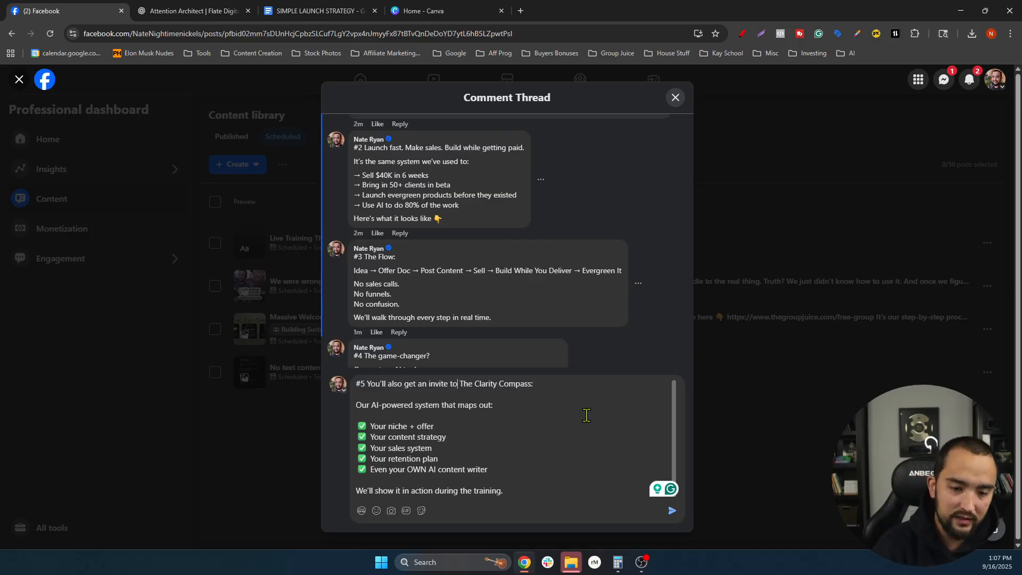
pyautogui.press('Return')
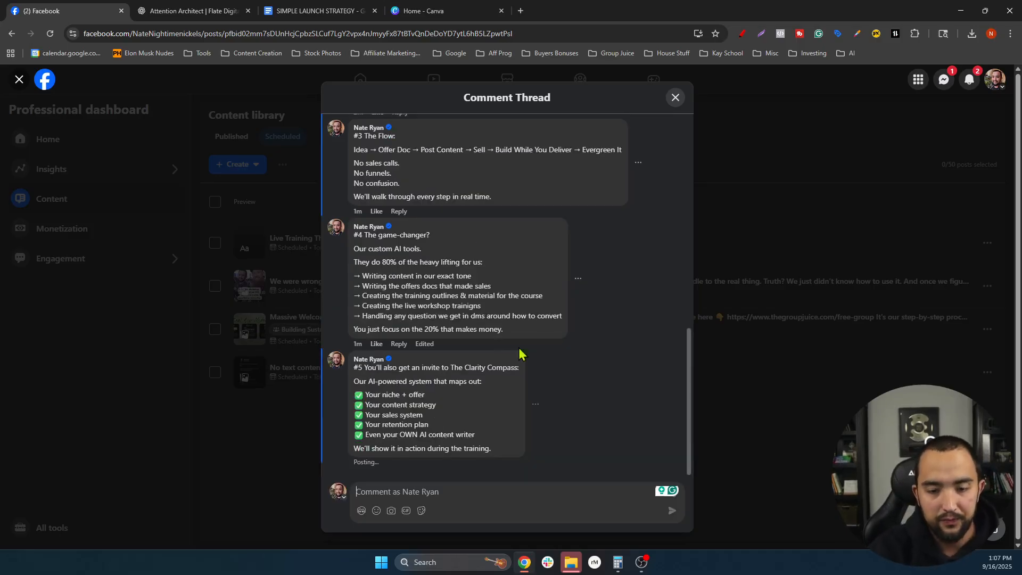
# - Select the whole #6 section in the ChatGPT conversation for the next comment
pyautogui.click(202, 11)
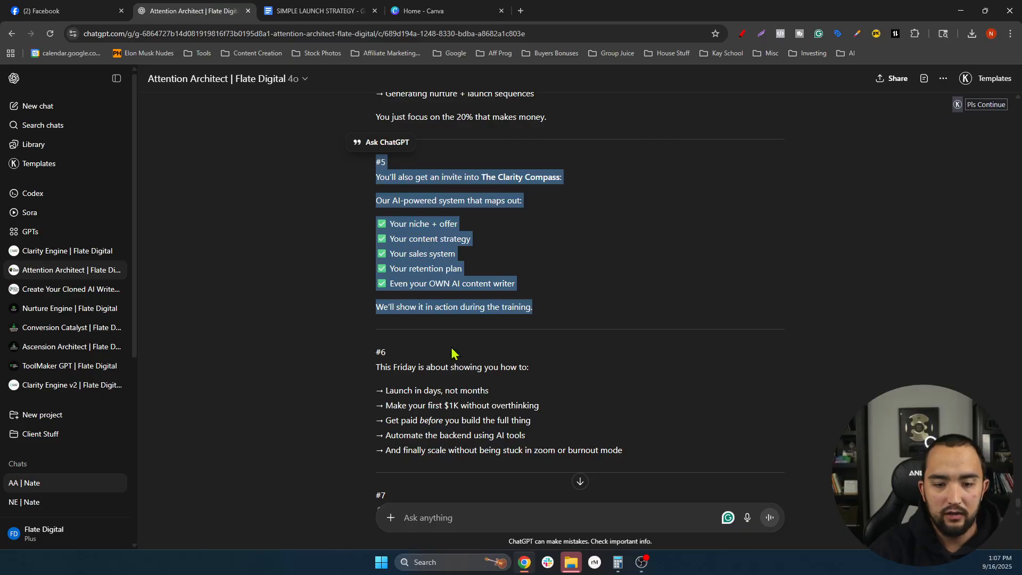
pyautogui.click(536, 353)
pyautogui.scroll(-3, 527, 351)
pyautogui.scroll(1, 626, 301)
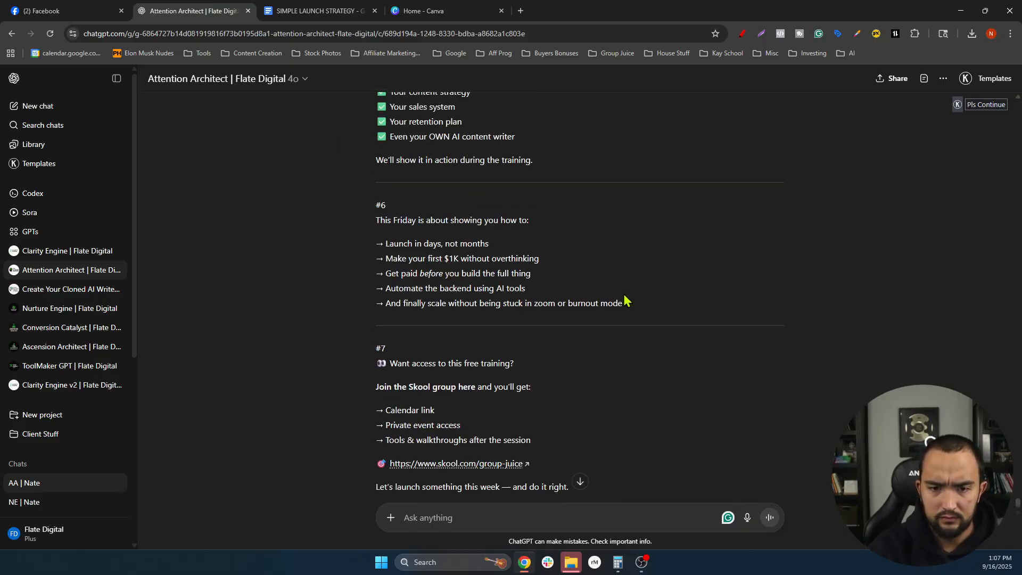
pyautogui.moveTo(626, 300); pyautogui.dragTo(368, 210)
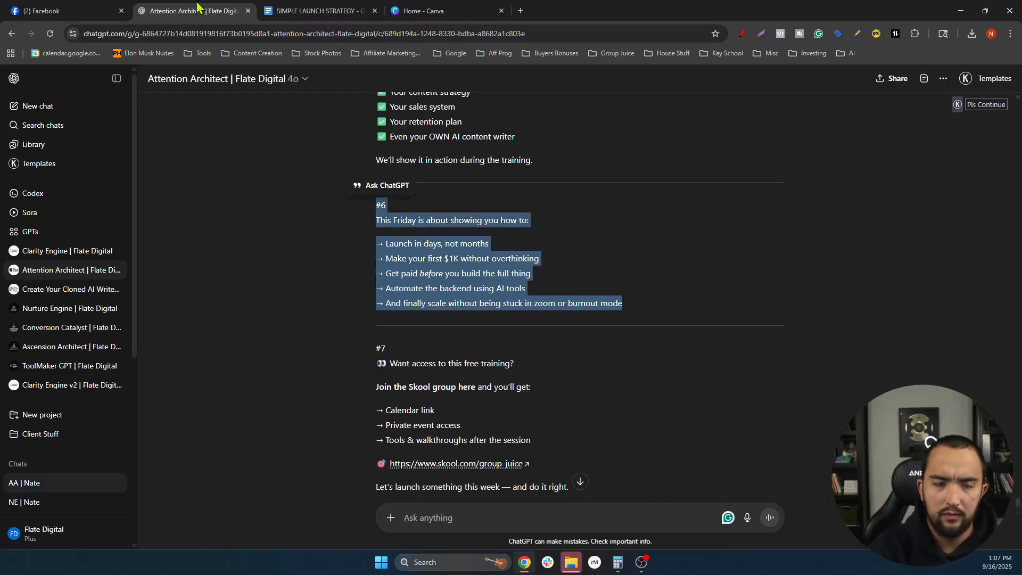
pyautogui.click(64, 11)
# - Paste the #6 section joined to its first line, replacing the backend-automation line and dropping the burnout line
pyautogui.click(408, 492)
pyautogui.hotkey('ctrl', 'v')
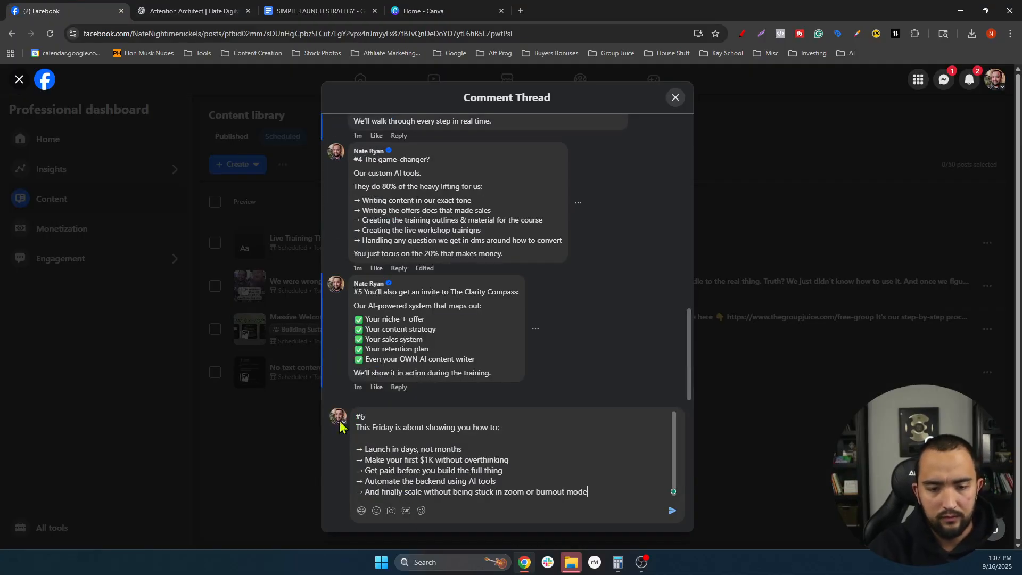
pyautogui.click(355, 428)
pyautogui.press('BackSpace')
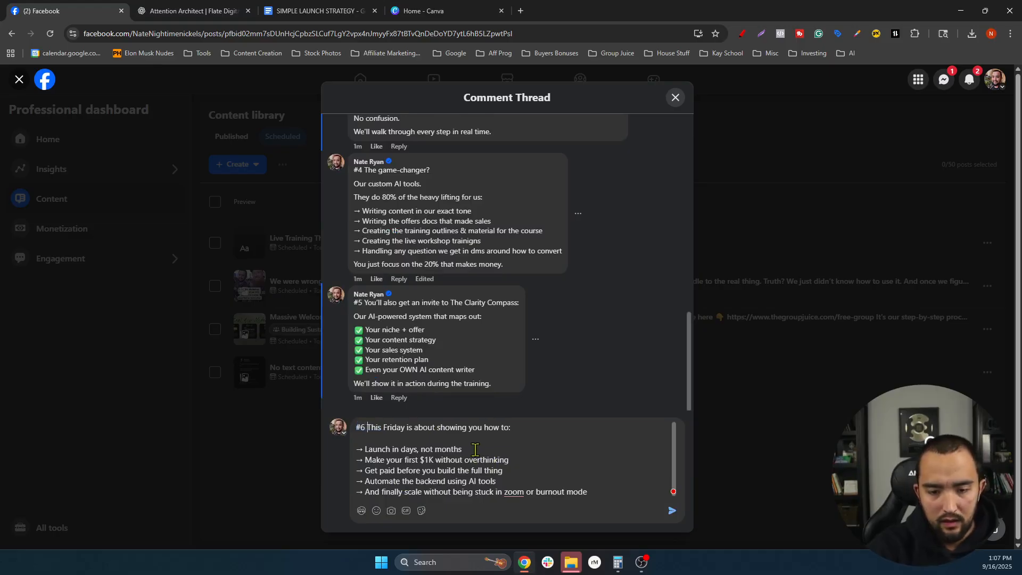
pyautogui.moveTo(496, 482); pyautogui.dragTo(363, 482)
pyautogui.press('BackSpace')
pyautogui.write('Ge')
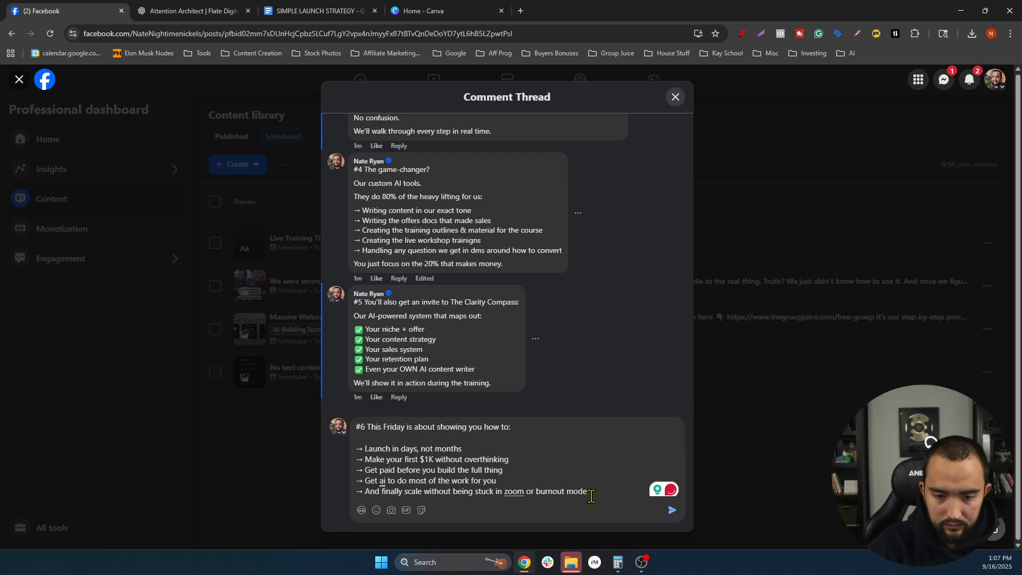
pyautogui.moveTo(591, 495); pyautogui.dragTo(357, 492)
pyautogui.press('BackSpace')
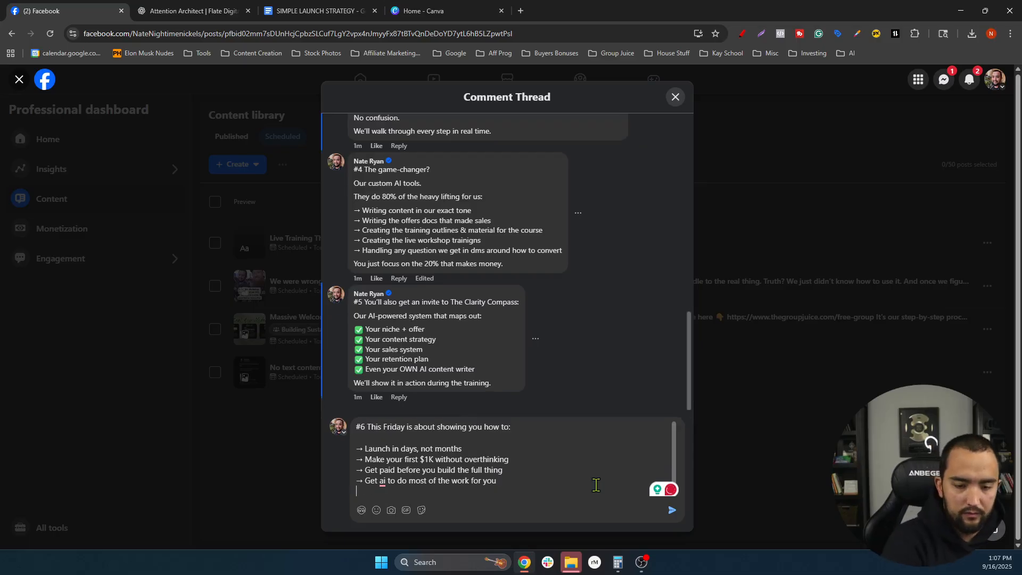
# - Add a closing line ending 'you're not gonna want to miss this' and post the #6 comment
pyautogui.hotkey('shift', 'Return')
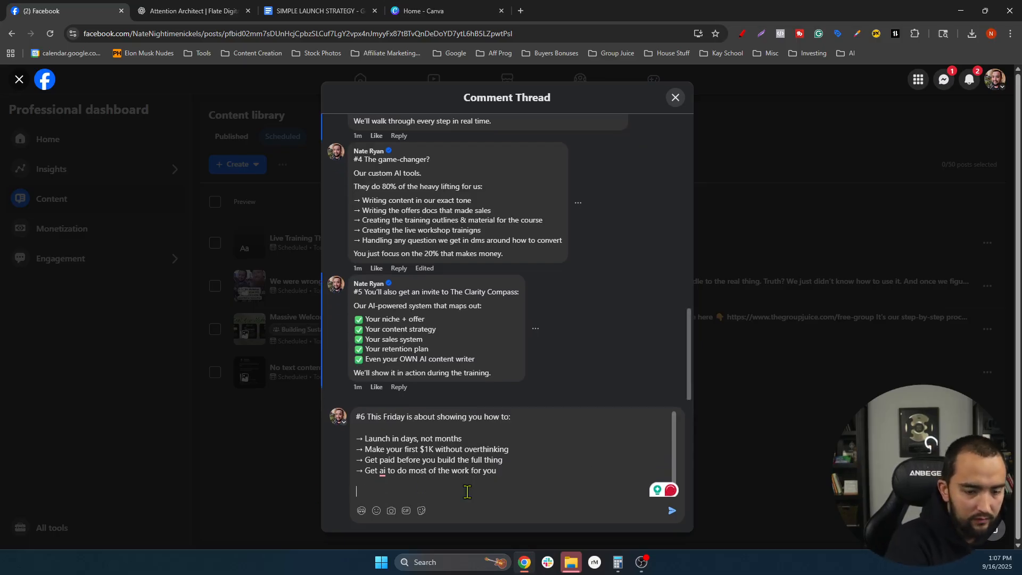
pyautogui.write('If you')
pyautogui.press('BackSpace')
pyautogui.press('BackSpace')
pyautogui.press('BackSpace')
pyautogui.press('BackSpace')
pyautogui.press('BackSpace')
pyautogui.press('BackSpace')
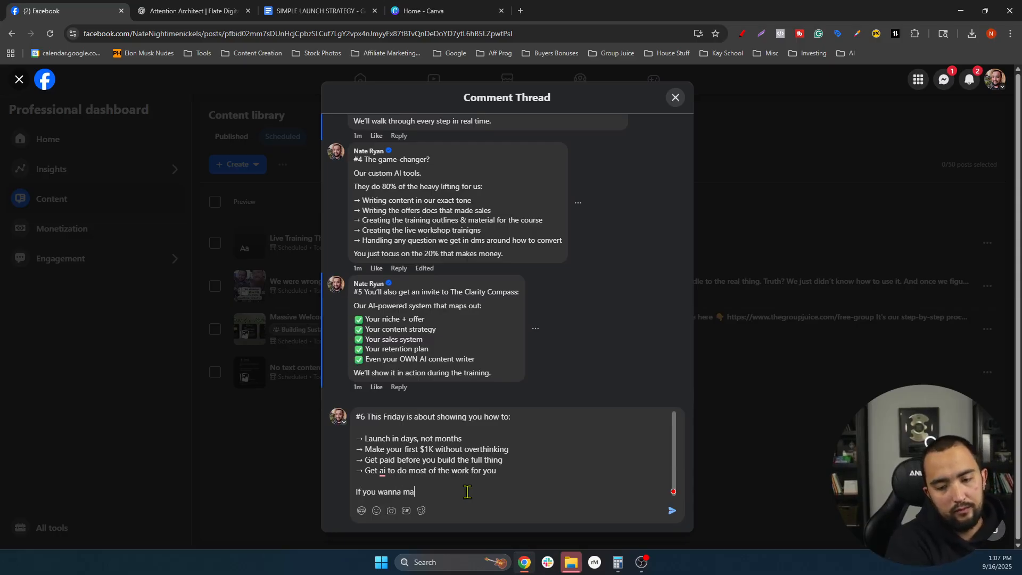
pyautogui.write('If you wanna make implemetnation ')
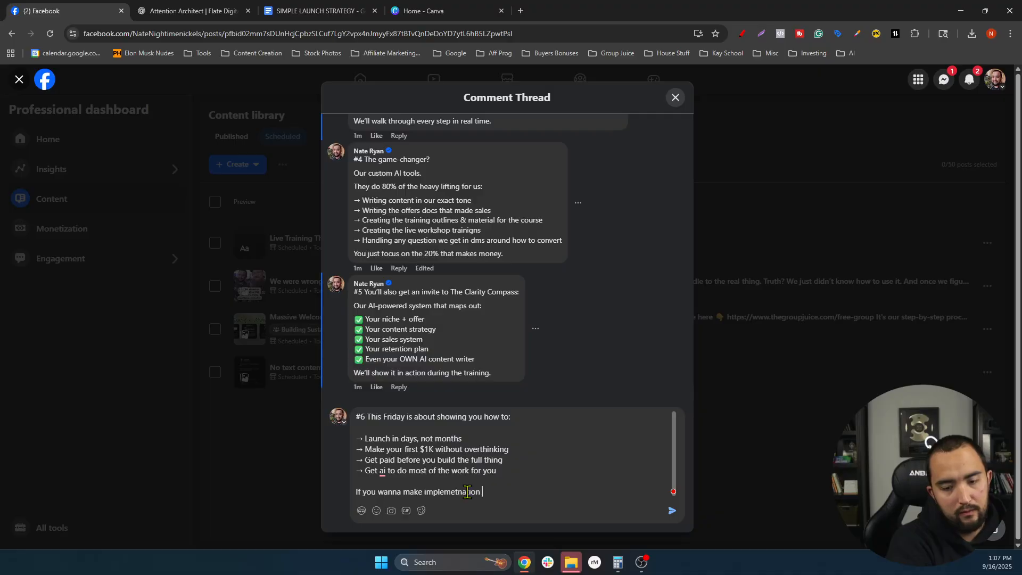
pyautogui.write('& showing up the easiest part of your online bu')
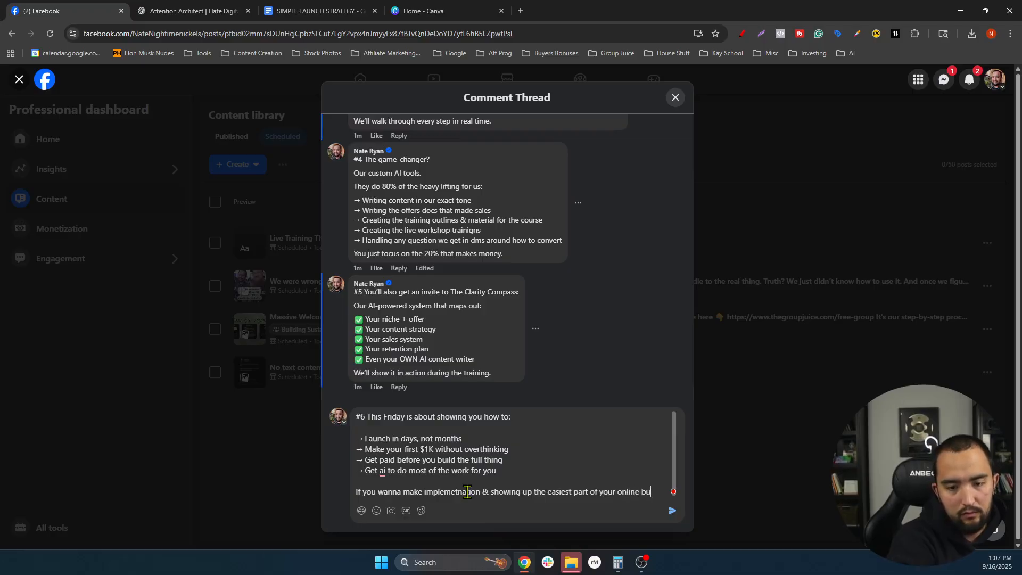
pyautogui.write("you're not gonna w")
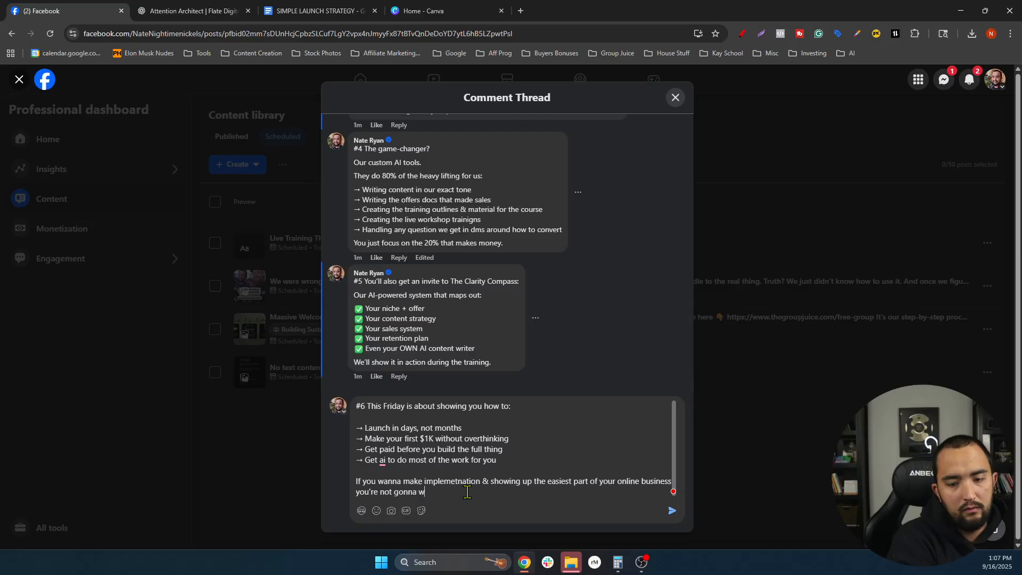
pyautogui.write('ant to miss this')
pyautogui.press('Return')
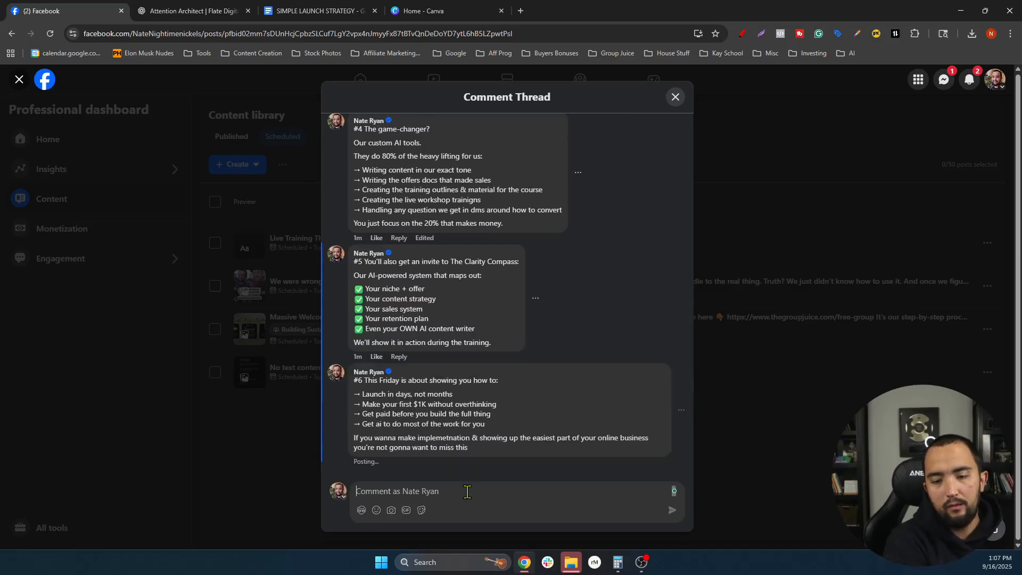
# - Select the whole #7 comment, from #7 through 'do it right.', in ChatGPT
pyautogui.click(194, 10)
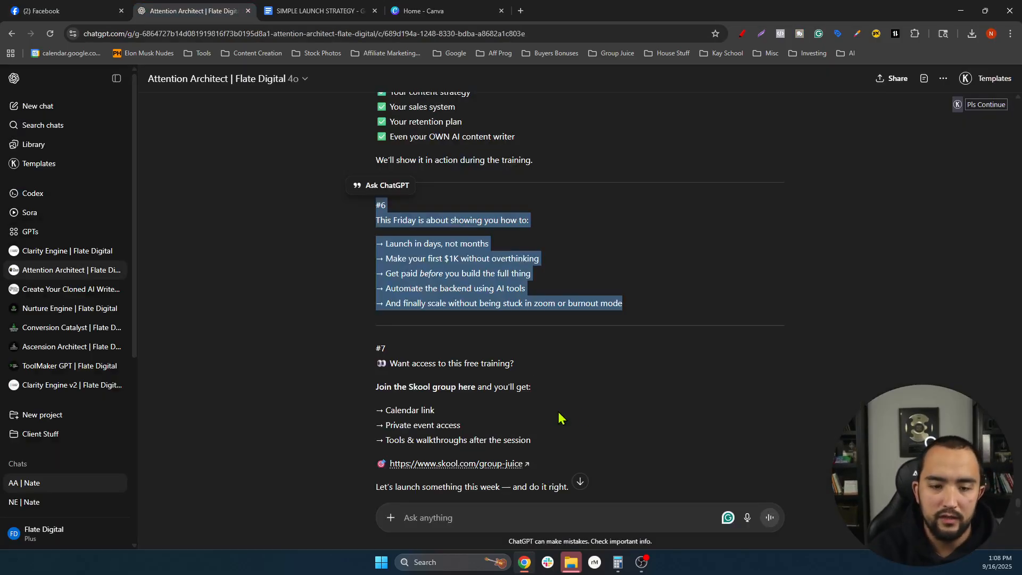
pyautogui.click(567, 355)
pyautogui.scroll(-1, 565, 356)
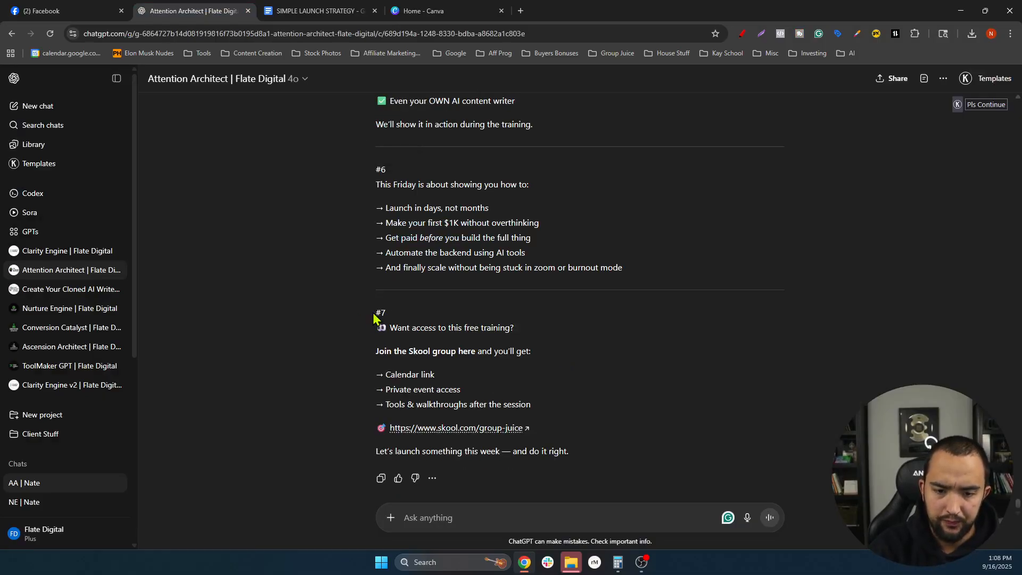
pyautogui.moveTo(474, 347); pyautogui.dragTo(592, 460)
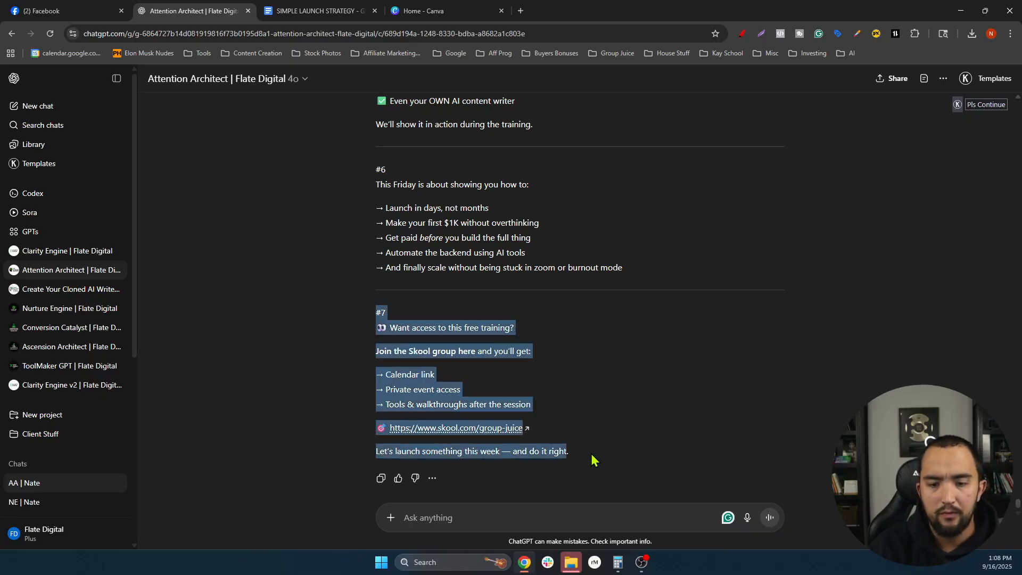
pyautogui.click(405, 347)
pyautogui.moveTo(373, 315); pyautogui.dragTo(593, 461)
pyautogui.hotkey('ctrl', '1')
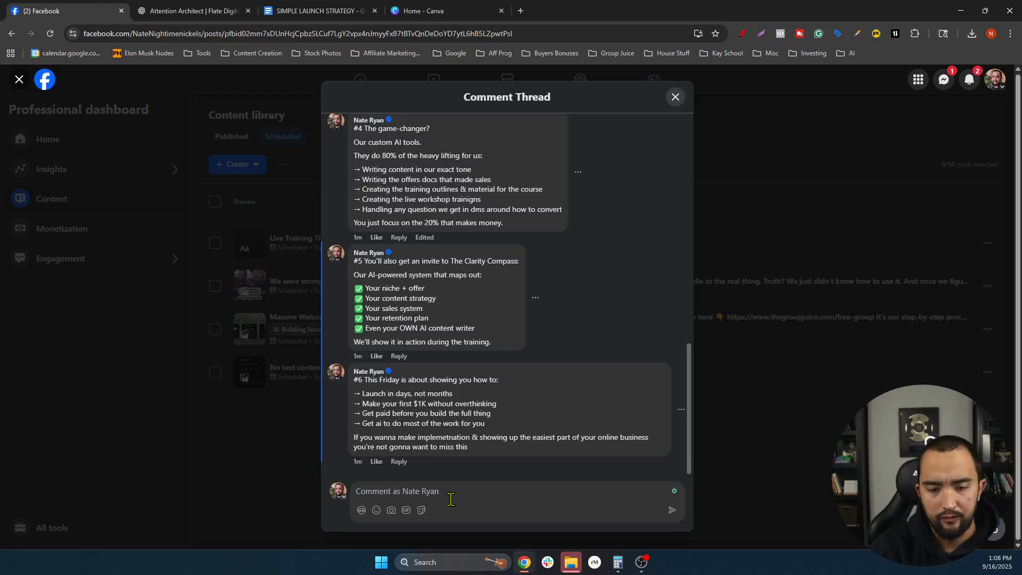
# - Post the #7 comment without the emoji after #7 or the em dash, then close the thread
pyautogui.click(450, 499)
pyautogui.write("#7 👉 Want access to this free training?  Join the Skool group here and you'll get:  → Calendar link → Private event access → Tools & walkthroughs after the session  🎯 https://www.skool.com/group-juice  Let's launch something this week — and do it right.")
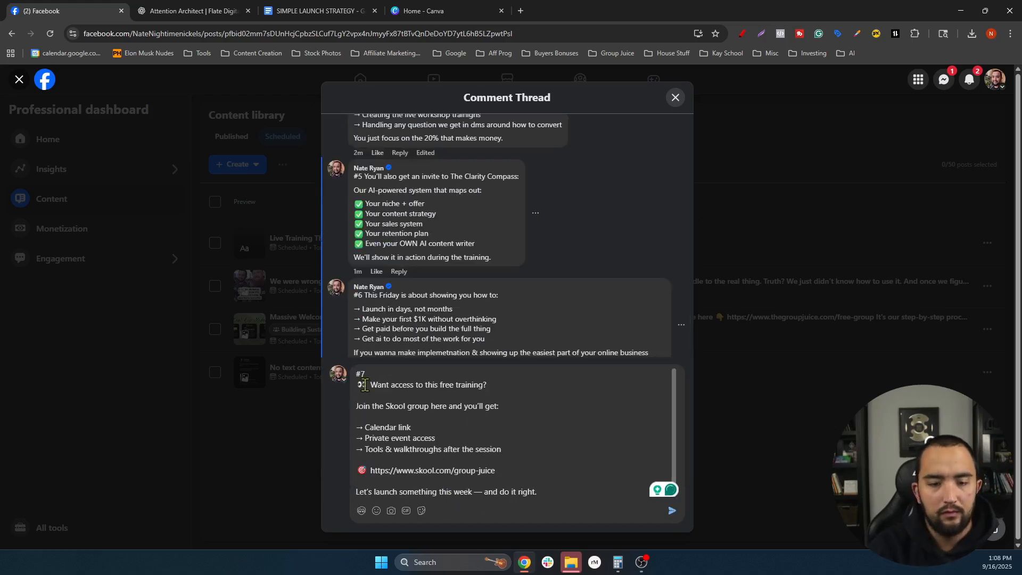
pyautogui.click(366, 384)
pyautogui.press('BackSpace')
pyautogui.press('BackSpace')
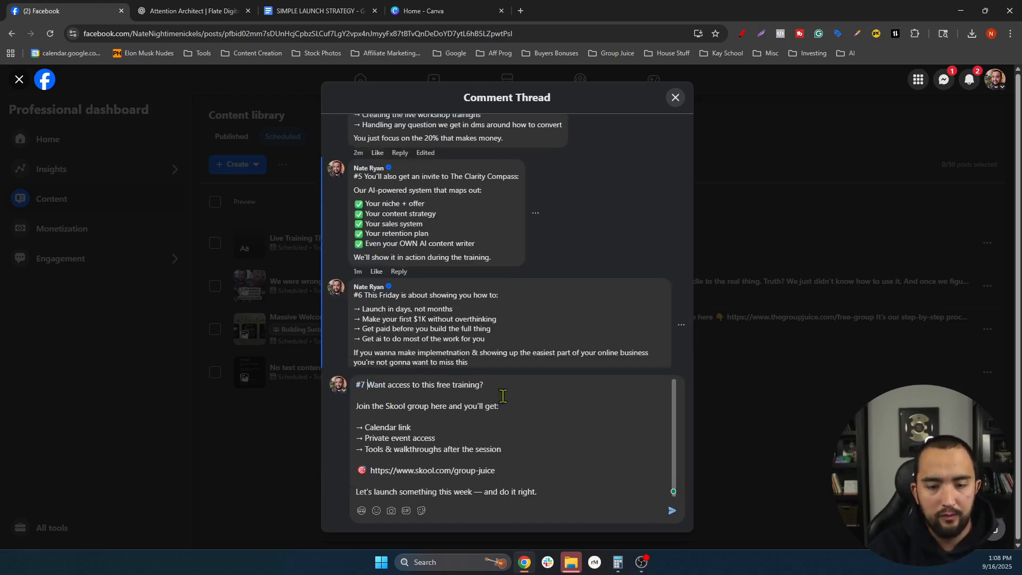
pyautogui.click(483, 491)
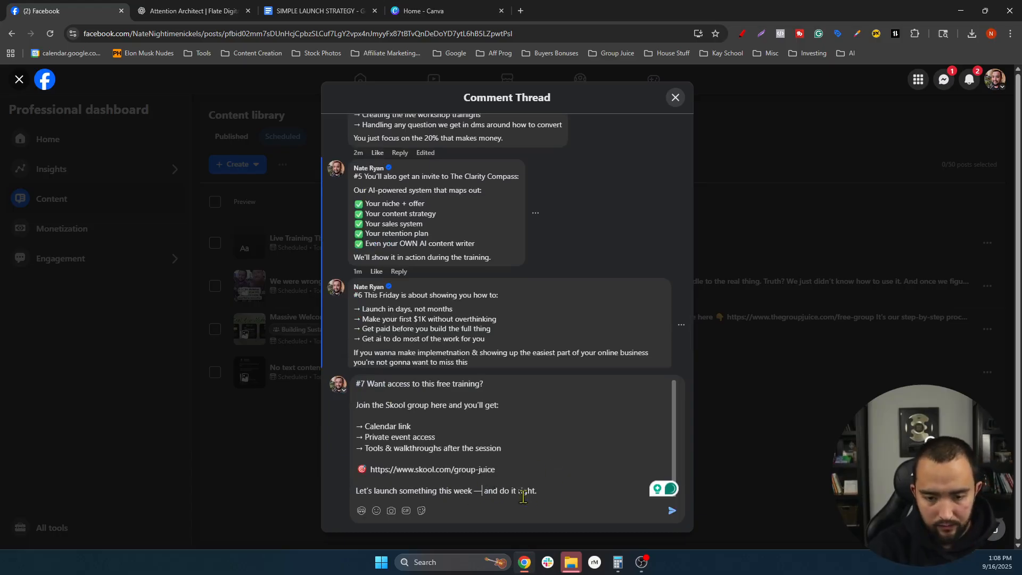
pyautogui.press('BackSpace')
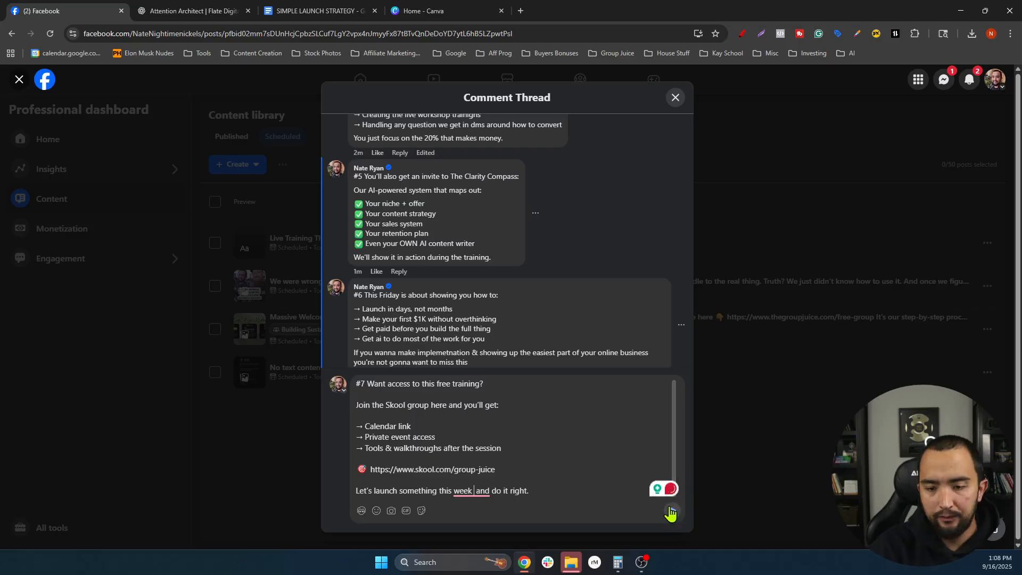
pyautogui.click(671, 512)
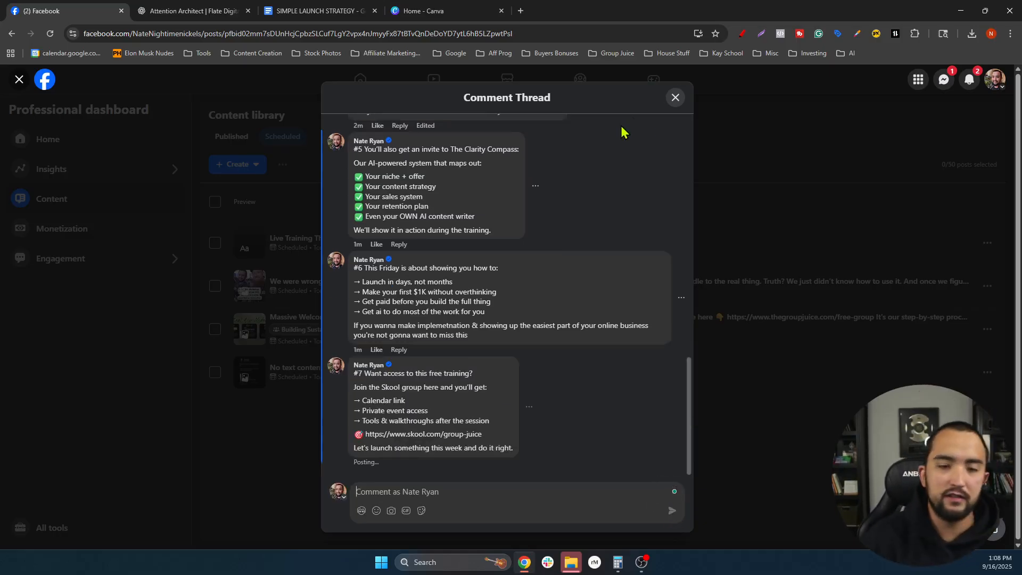
pyautogui.click(675, 97)
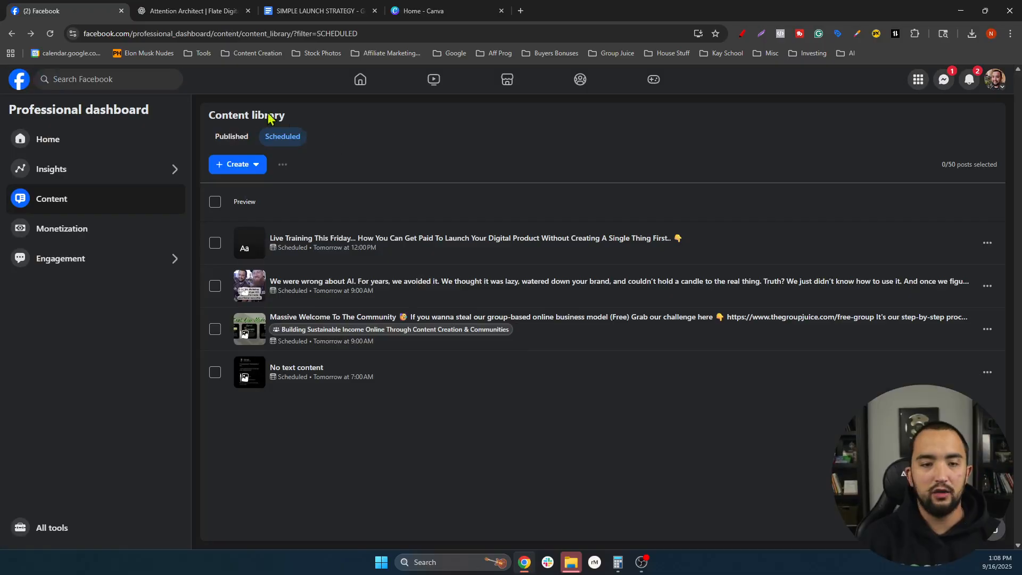
# - Reload, reach the Professional dashboard's Content library via your profile, and start a new text post
pyautogui.click(50, 33)
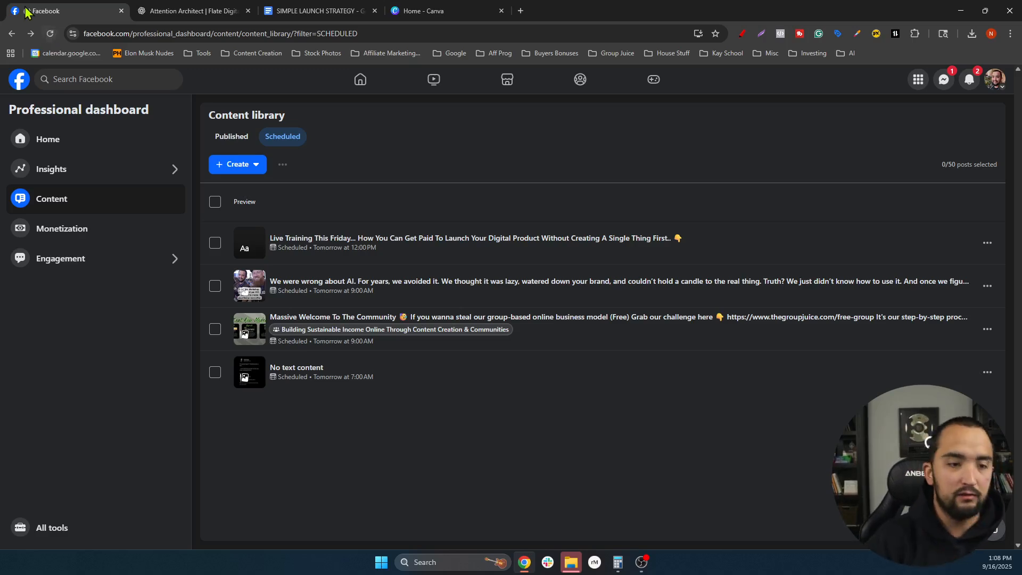
pyautogui.click(364, 85)
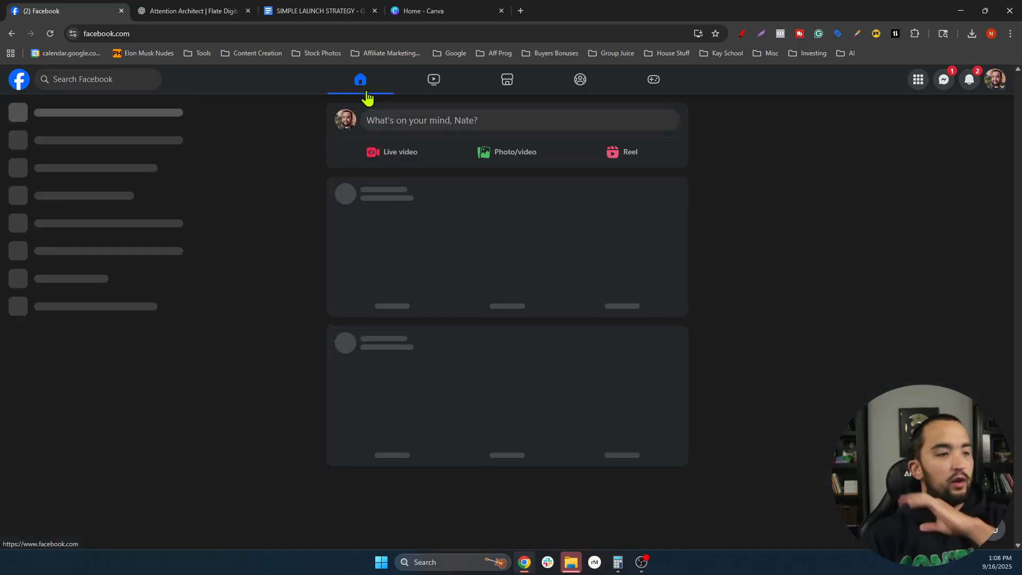
pyautogui.click(996, 81)
pyautogui.click(888, 122)
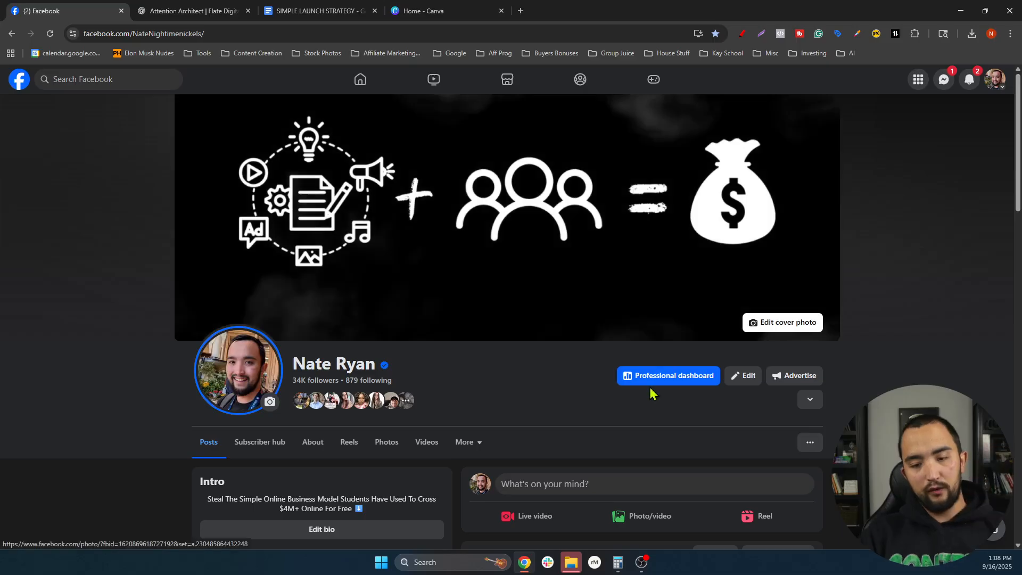
pyautogui.click(653, 379)
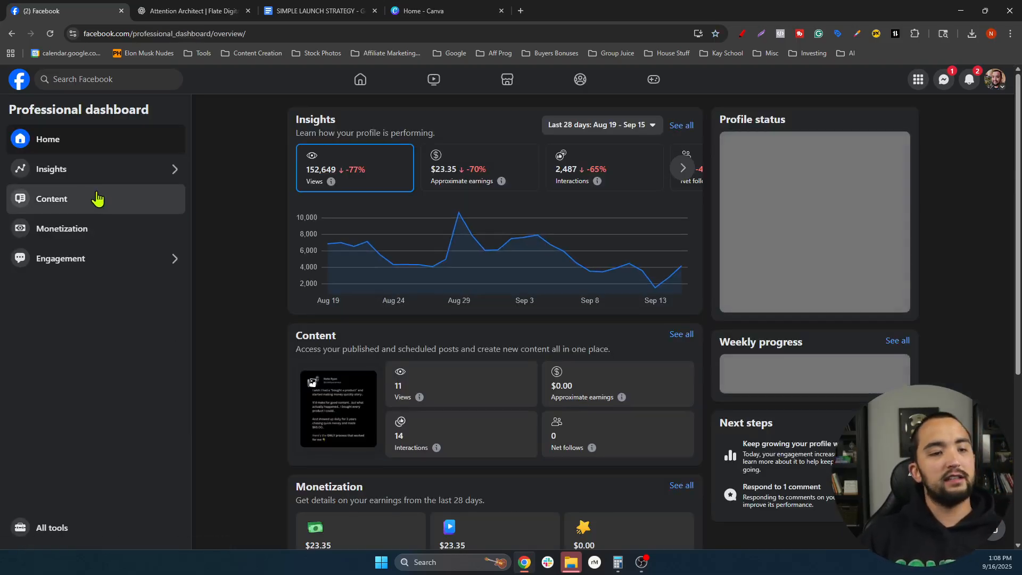
pyautogui.click(75, 198)
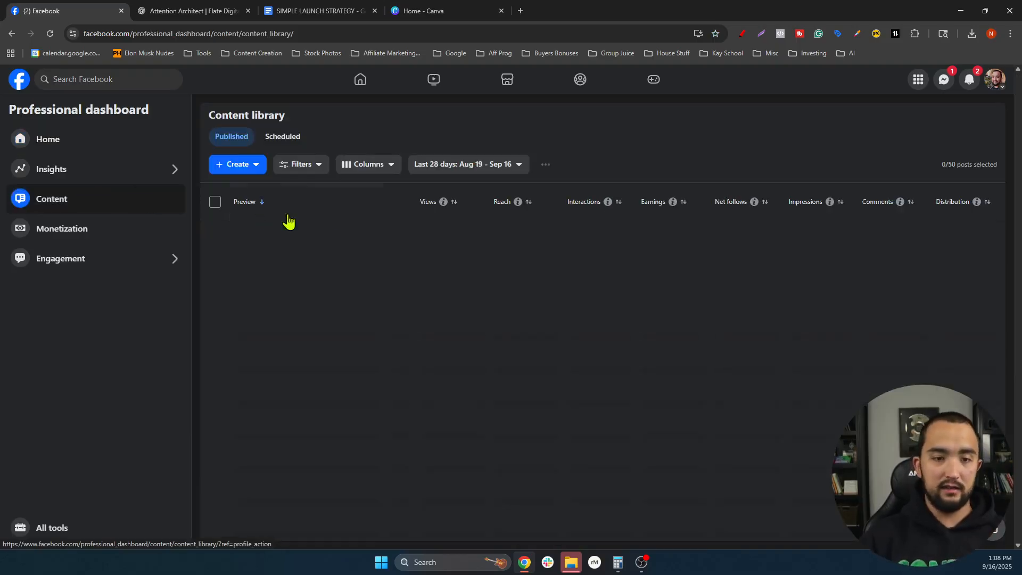
pyautogui.click(248, 169)
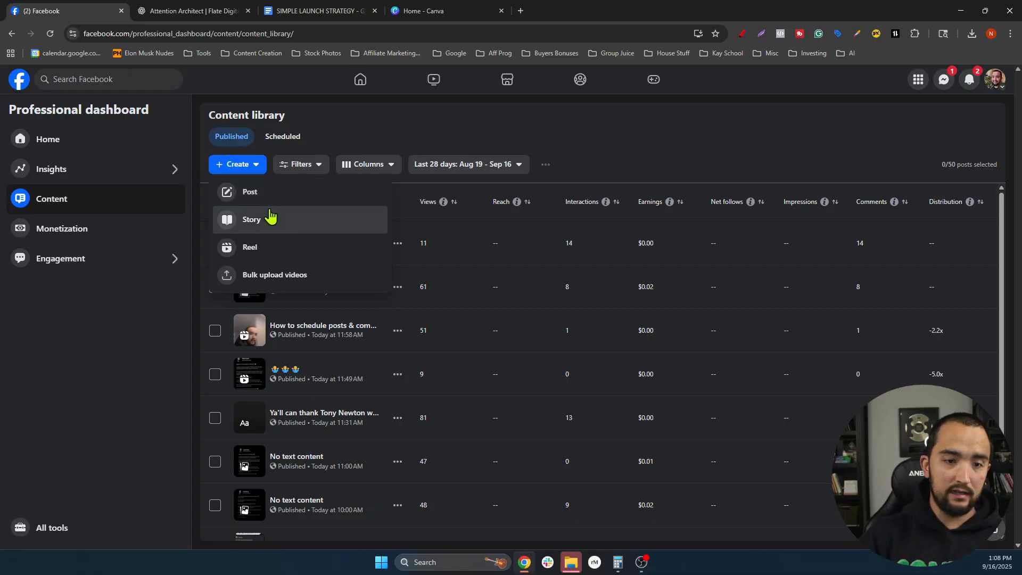
pyautogui.click(262, 195)
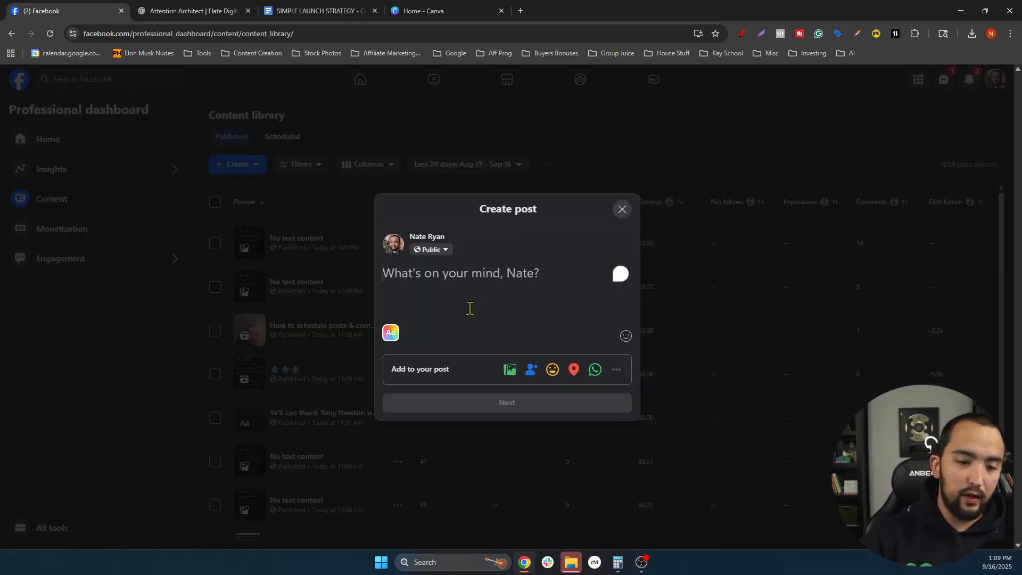
# - Draft a throwaway 'aaaaa' test post and choose Schedule for later in its scheduling options
pyautogui.write('aaaaa')
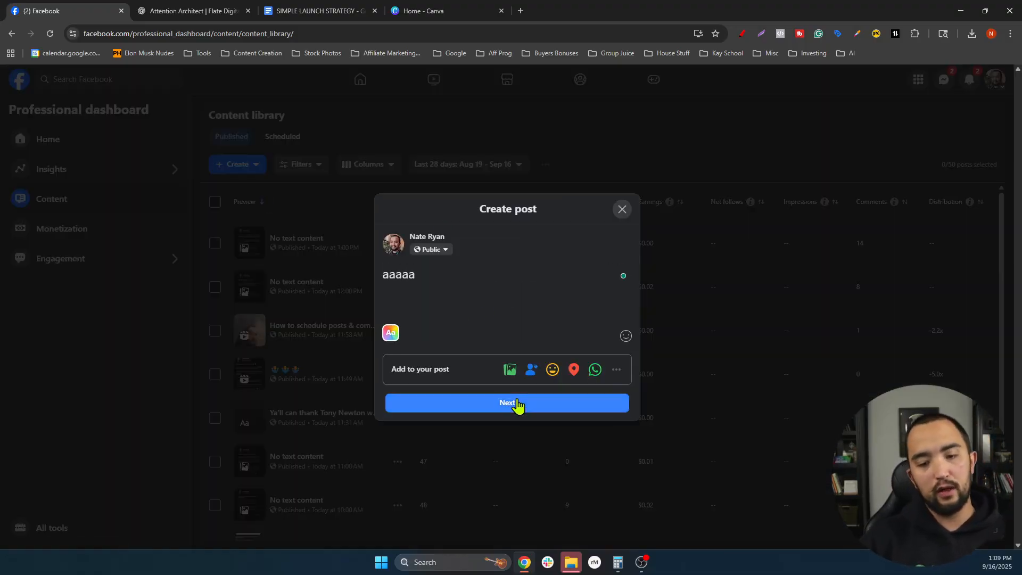
pyautogui.click(517, 405)
pyautogui.click(462, 299)
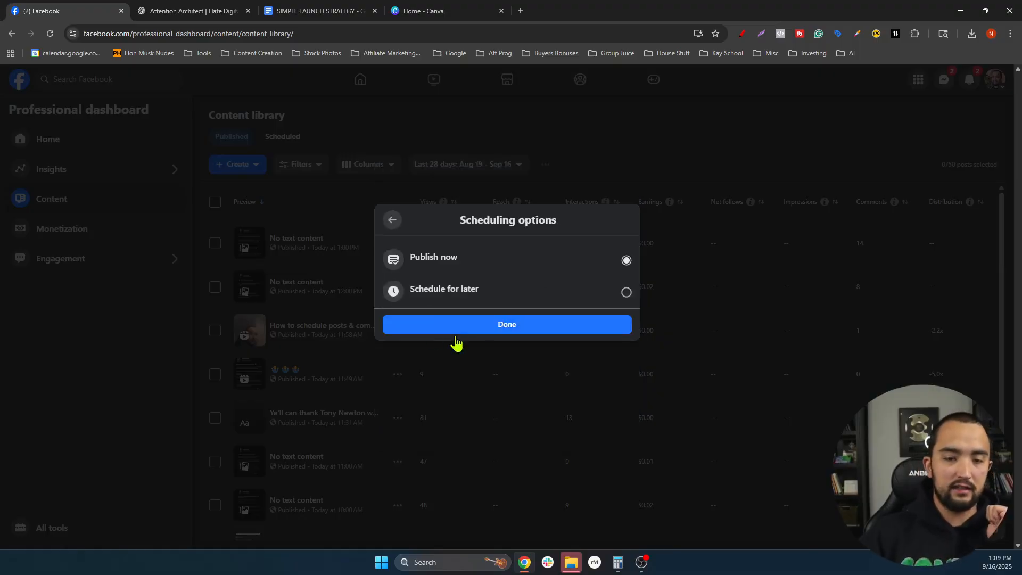
pyautogui.click(508, 301)
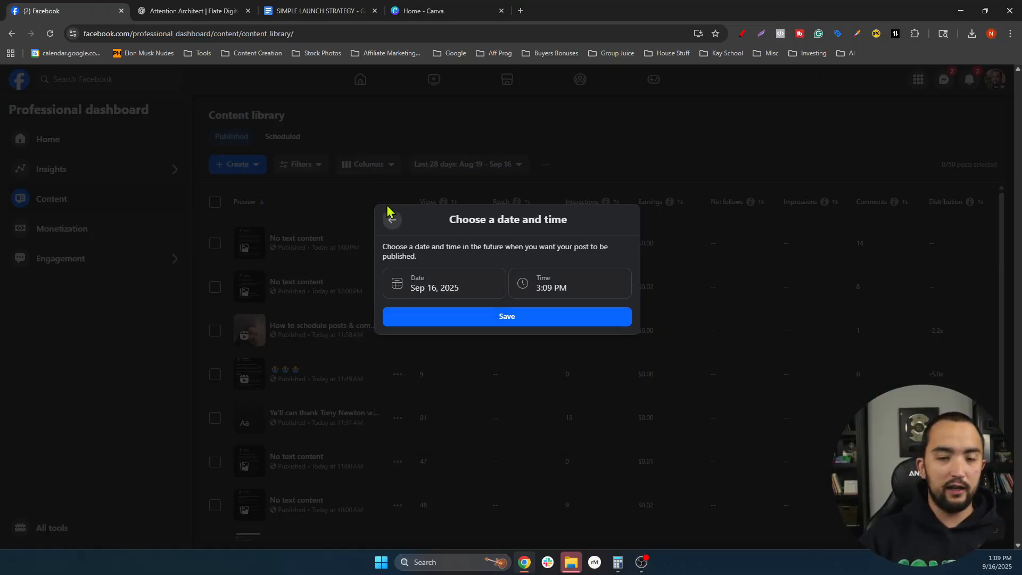
# - Abandon the test post and open the 'Live Training This Friday' post from the Scheduled list
pyautogui.click(391, 218)
pyautogui.click(395, 220)
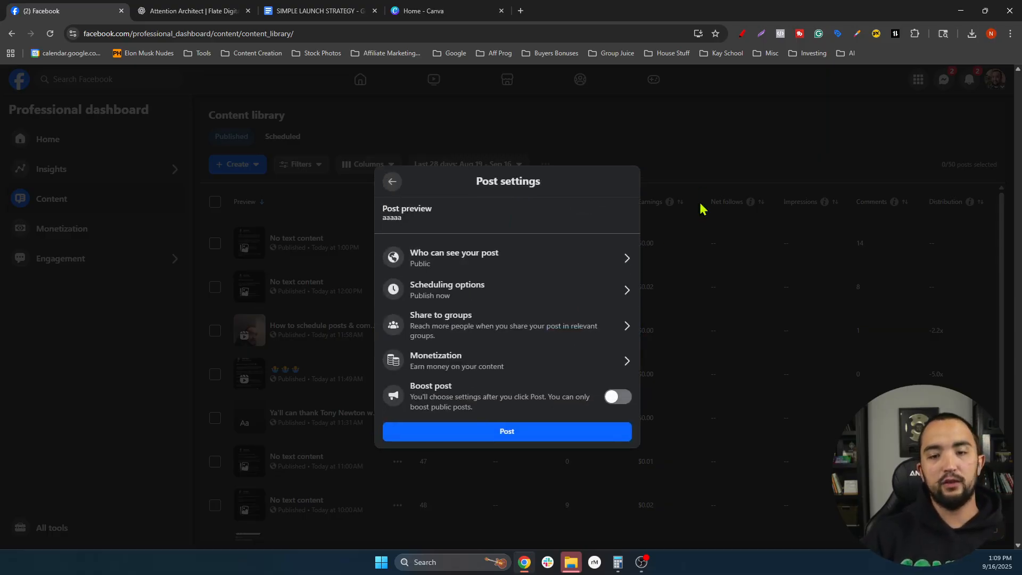
pyautogui.click(694, 154)
pyautogui.click(284, 138)
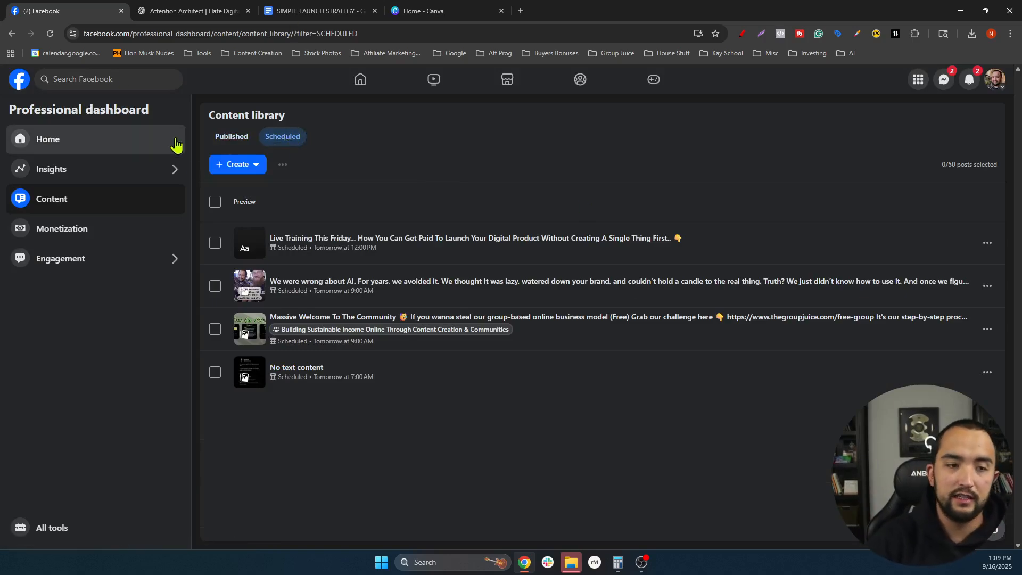
pyautogui.click(465, 246)
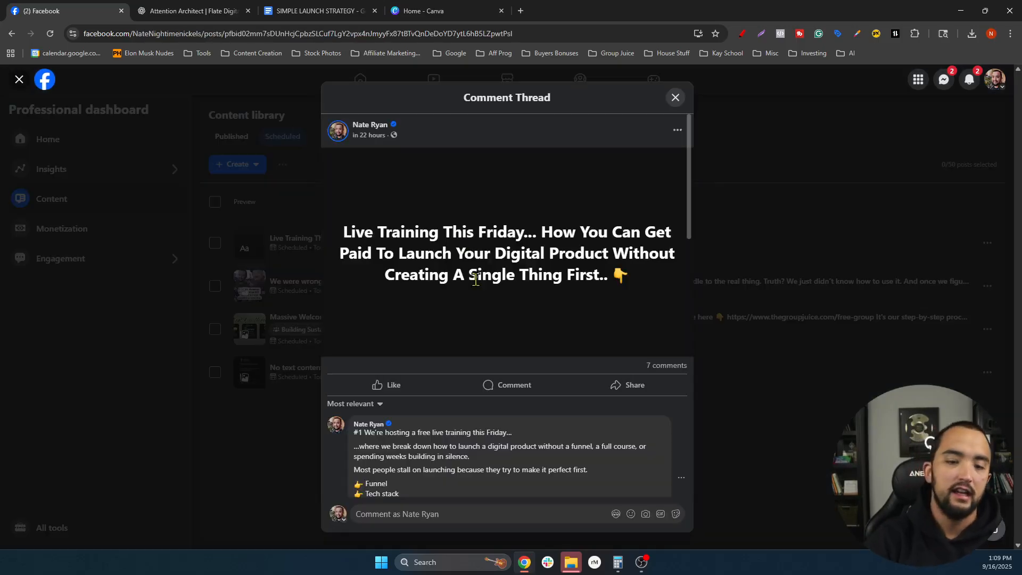
# - Try an '@f' mention of a suggested person in the post's comment box, then delete it
pyautogui.scroll(-15, 475, 278)
pyautogui.click(423, 514)
pyautogui.write('@')
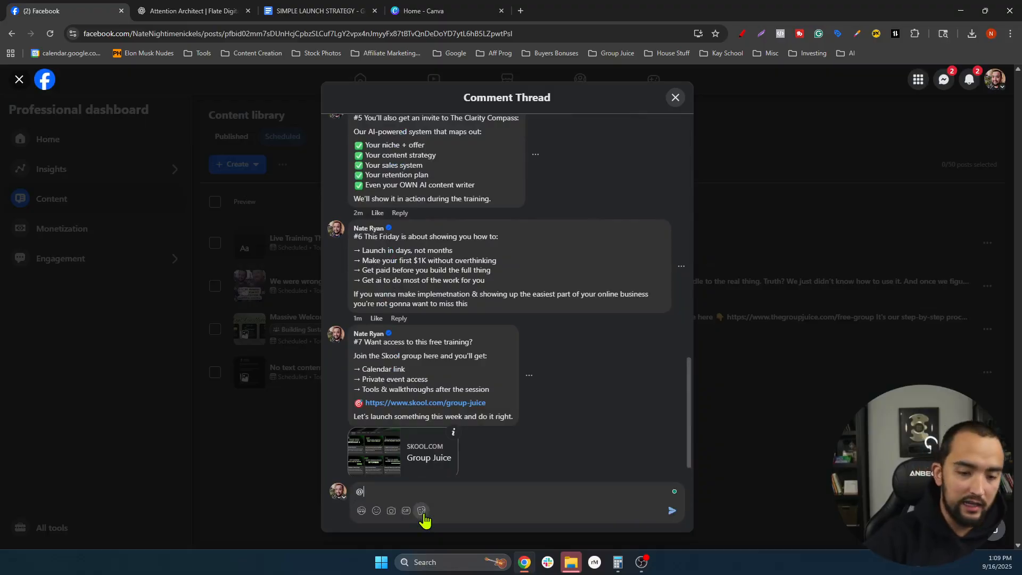
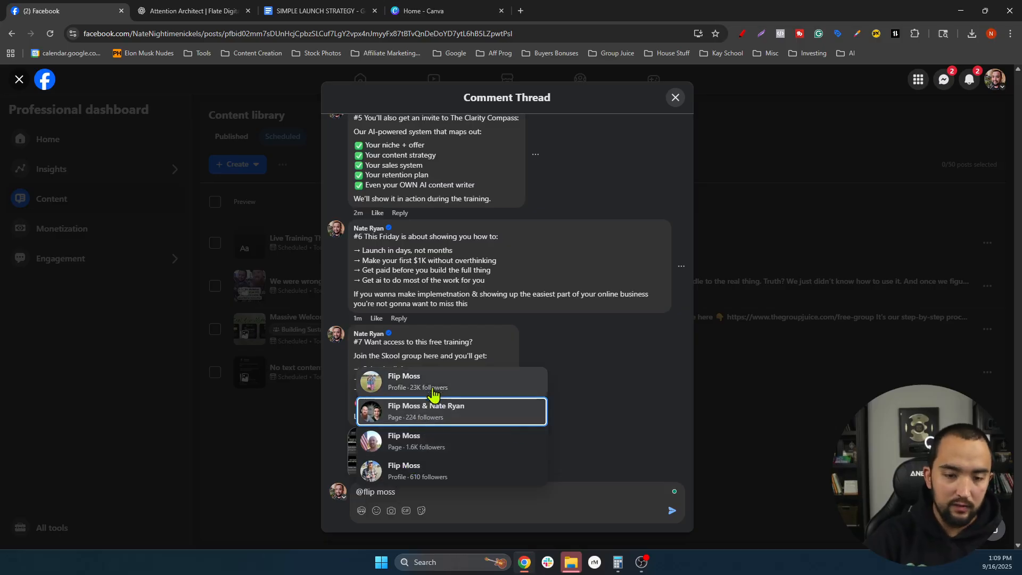
pyautogui.click(470, 503)
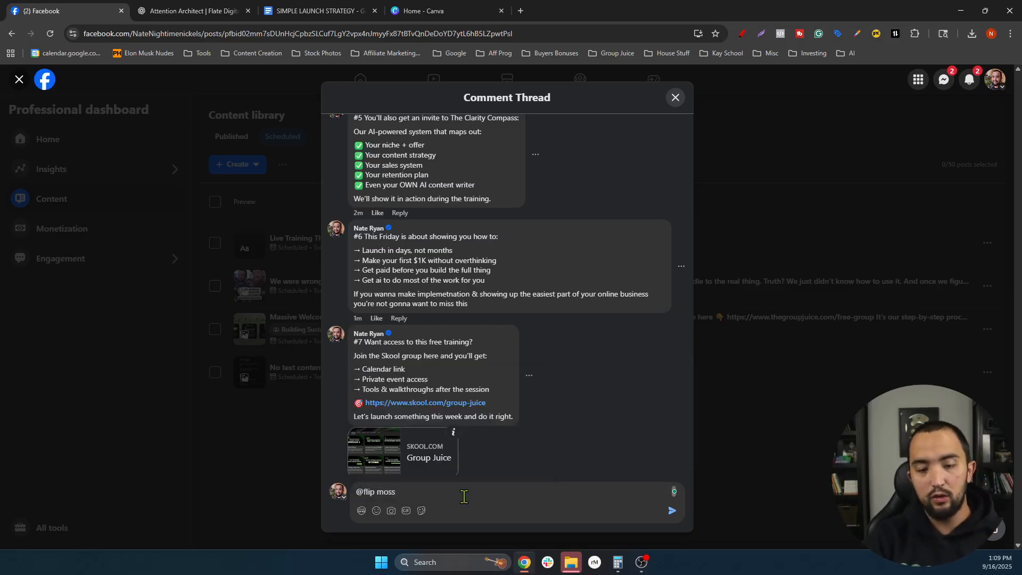
pyautogui.hotkey('ctrl', 'a')
pyautogui.press('BackSpace')
pyautogui.scroll(15, 499, 448)
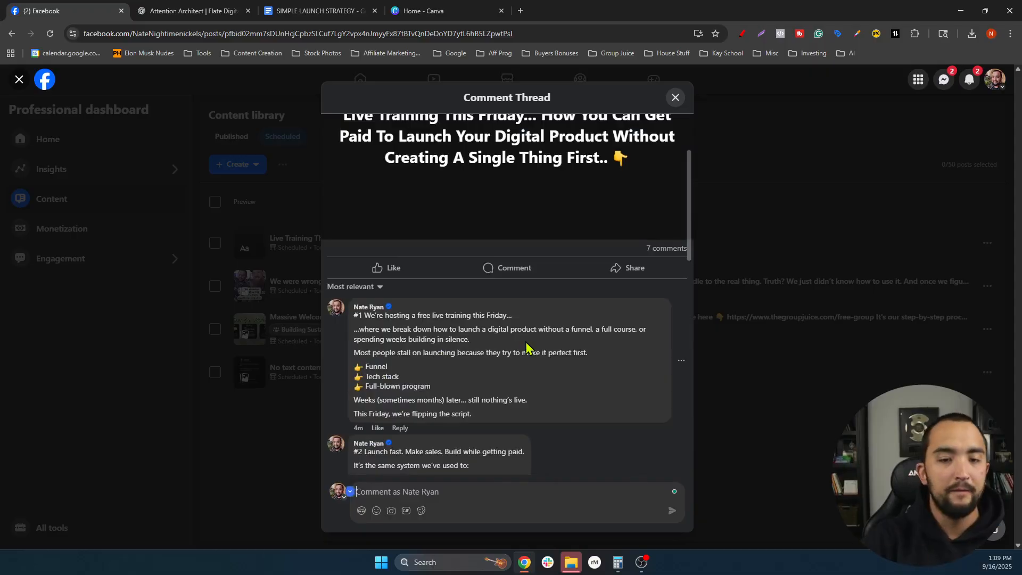